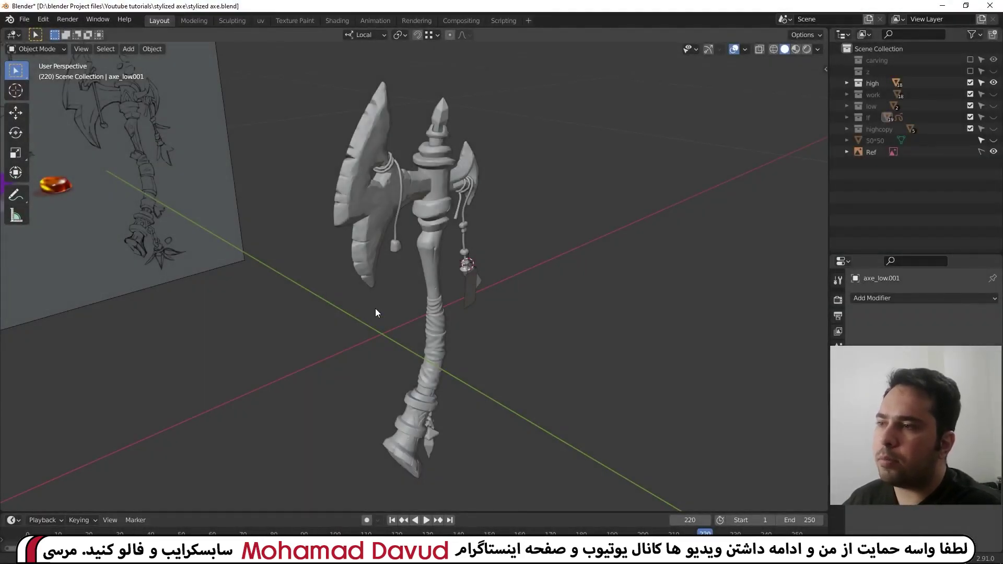
Orbit the viewport slightly around the axe.
middle_click_drag(376, 309, 365, 317)
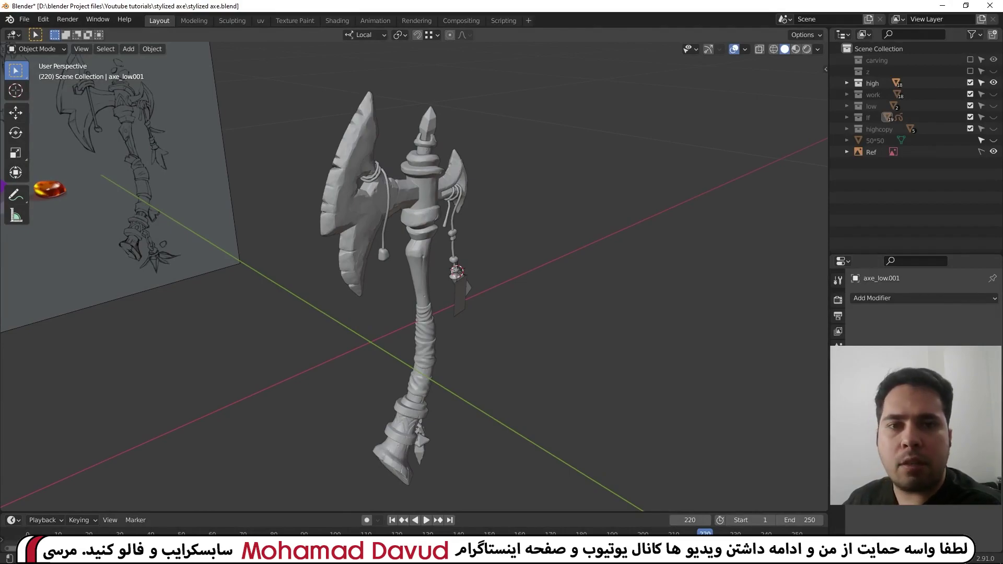
Switch to the browser, scroll through the YouTube channel's video list, then minimize it.
key("alt+Tab")
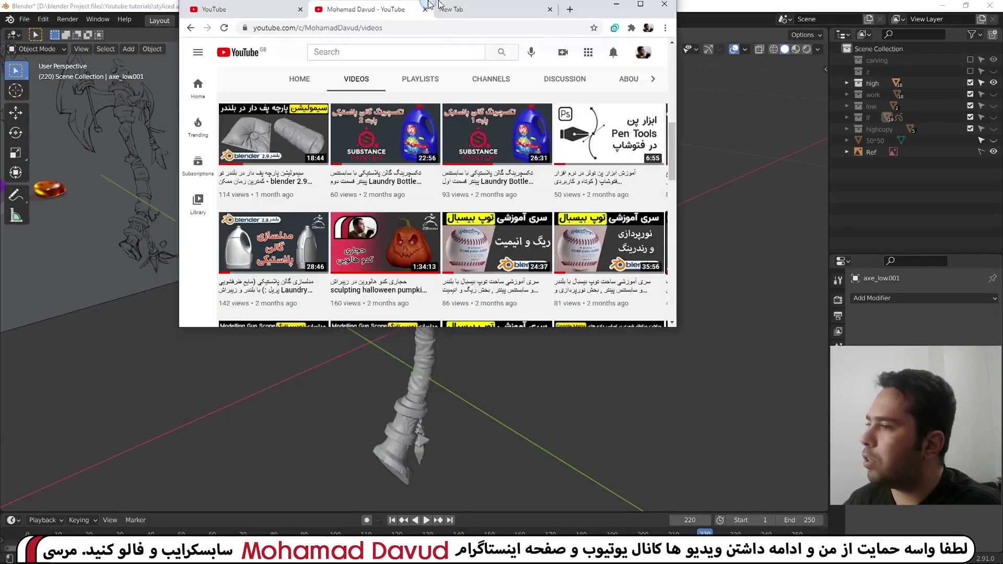
scroll(481, 256, "up", 7)
scroll(370, 263, "down", 3)
scroll(370, 262, "down", 2)
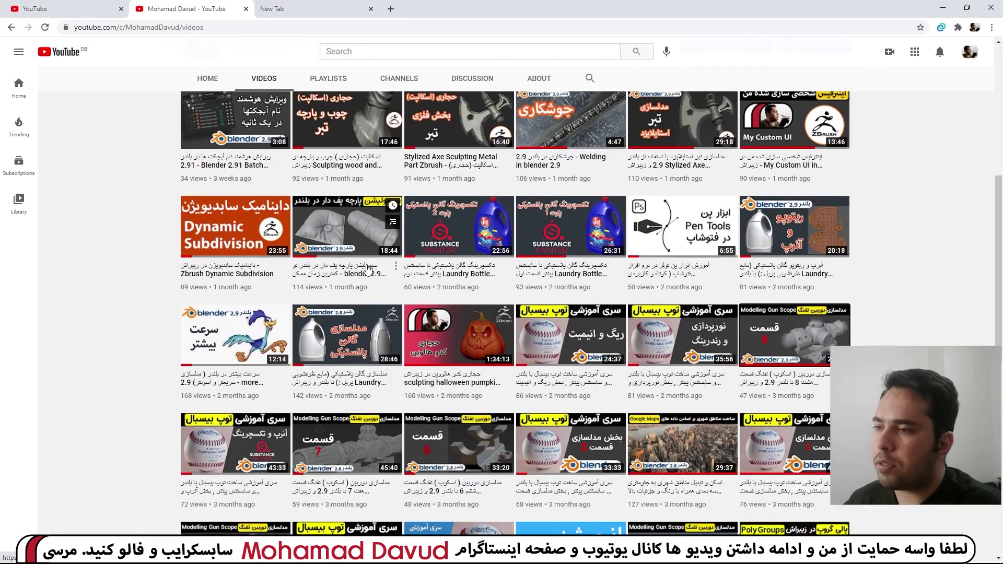
scroll(370, 262, "down", 1)
scroll(370, 263, "down", 2)
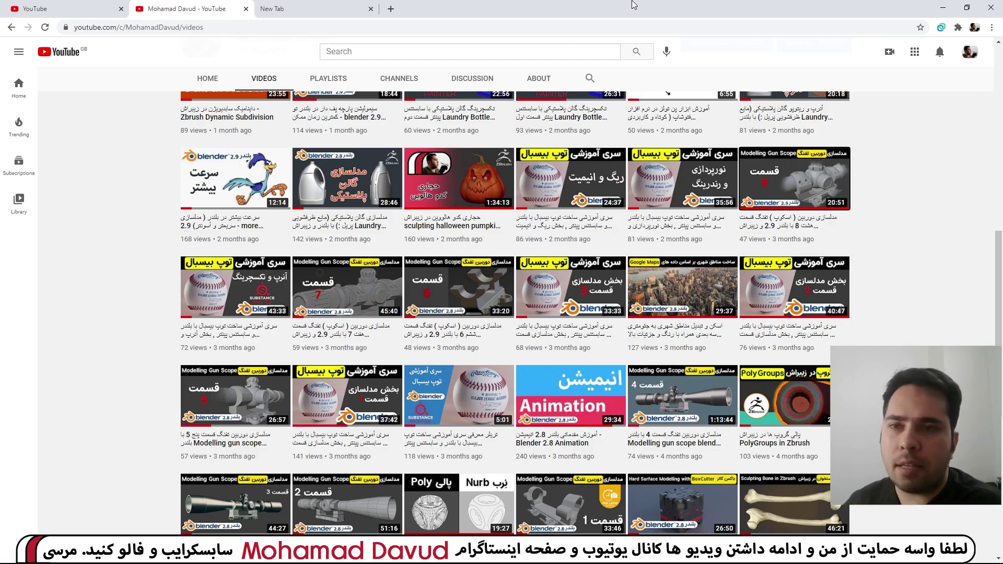
left_click(943, 7)
scroll(393, 176, "up", 4)
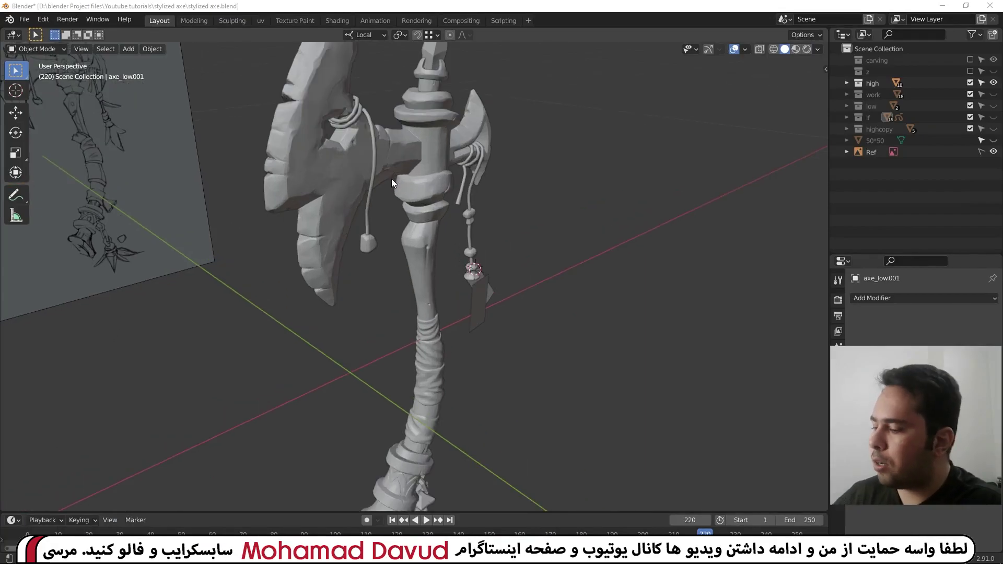
middle_click_drag(463, 205, 473, 240)
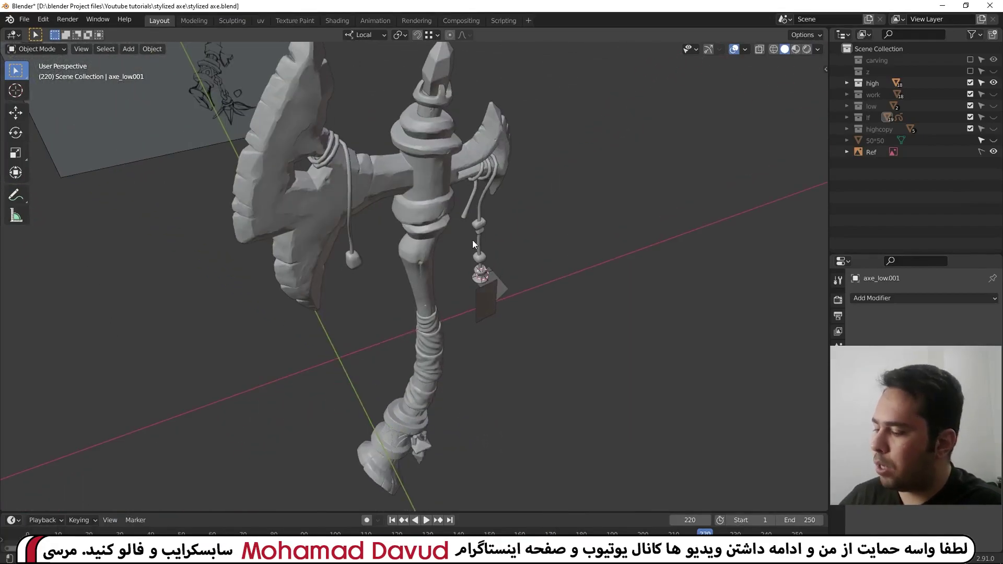
key("shift+z")
scroll(491, 239, "up", 4)
scroll(523, 266, "up", 3)
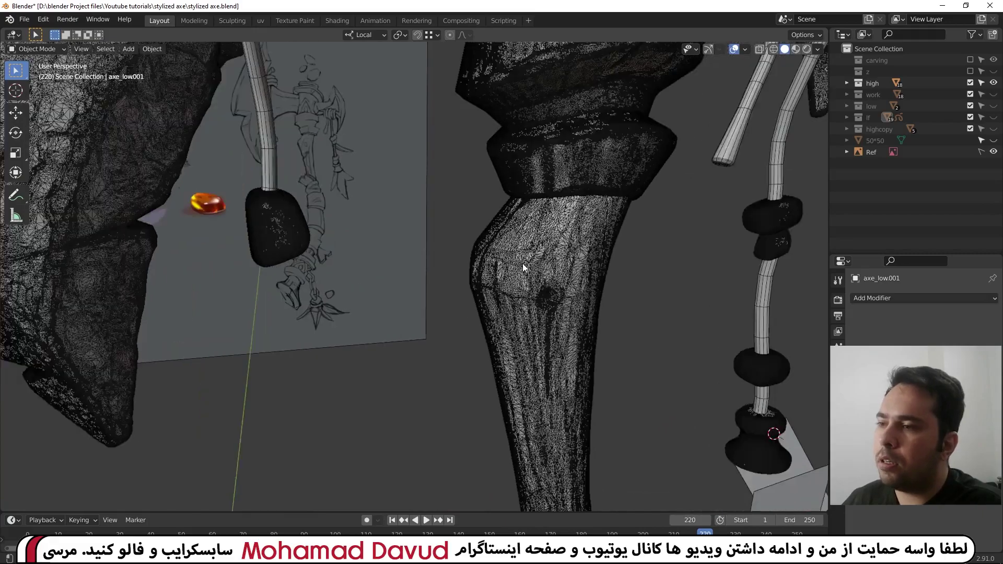
middle_click_drag(523, 268, 591, 278)
scroll(557, 226, "up", 2)
scroll(558, 247, "up", 2)
scroll(485, 284, "up", 2)
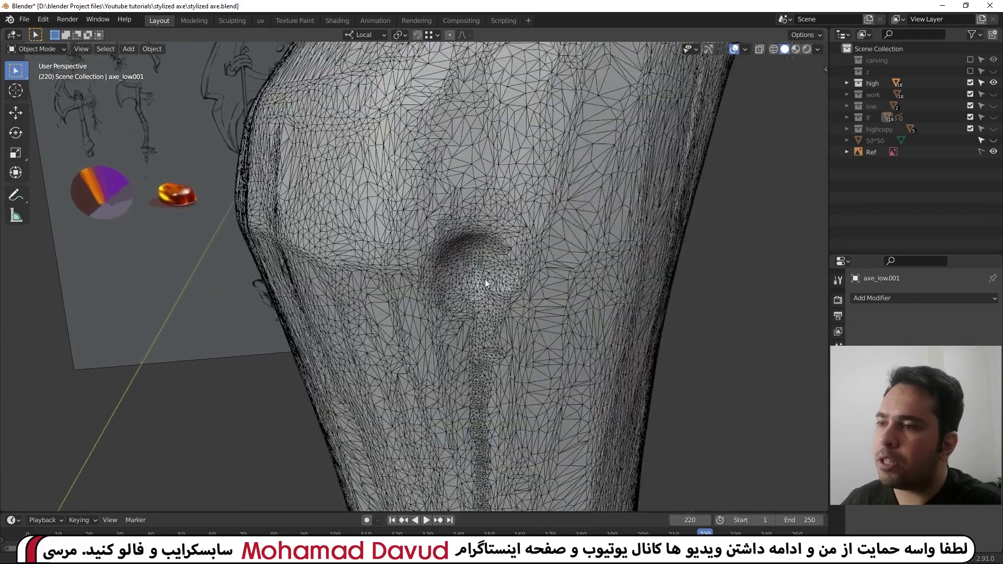
mouse_move(485, 283)
middle_mouse_down()
mouse_move(468, 277)
mouse_move(496, 277)
middle_mouse_up()
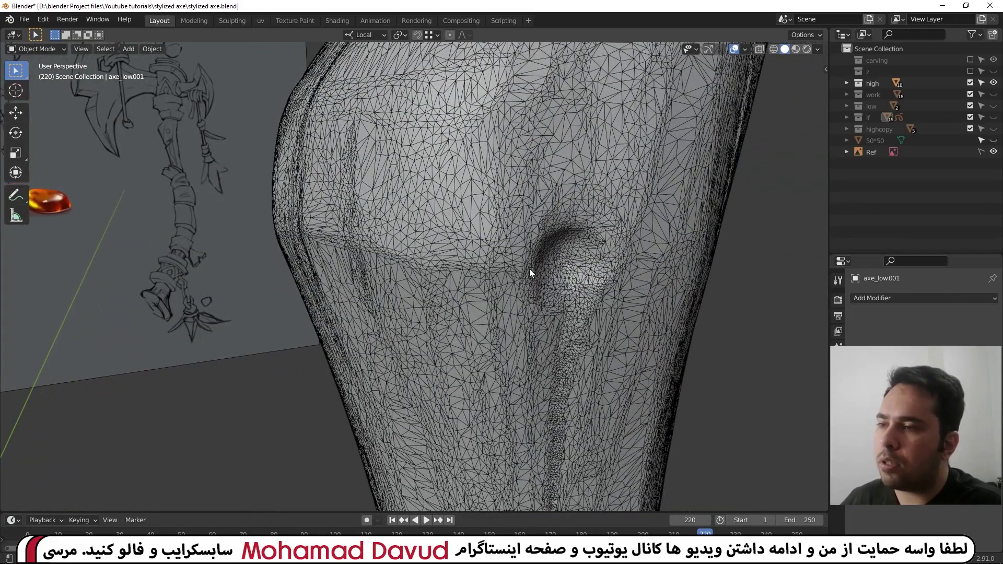
scroll(496, 228, "down", 3)
mouse_move(493, 229)
middle_mouse_down()
mouse_move(497, 184)
mouse_move(513, 169)
middle_mouse_up()
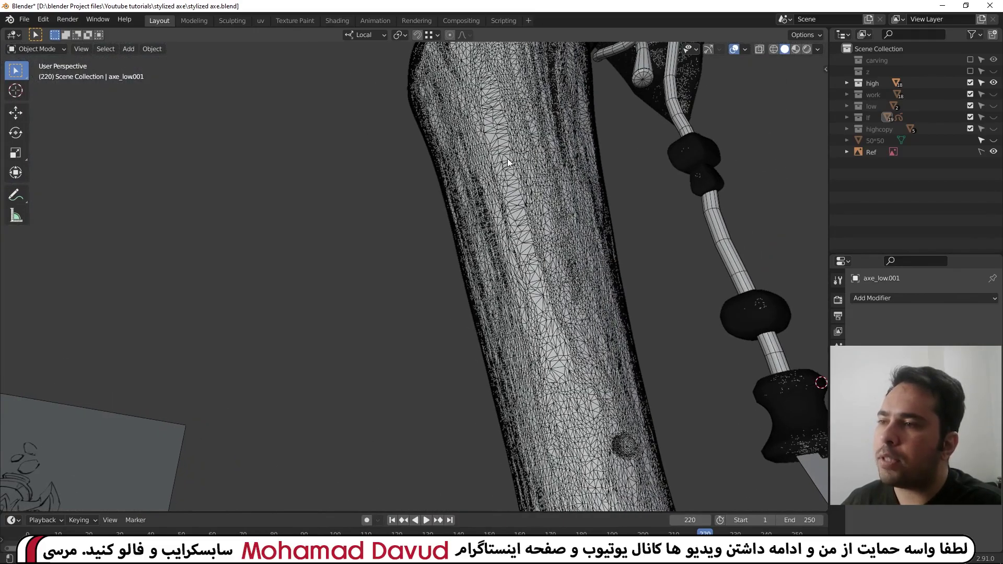
scroll(505, 157, "down", 3)
mouse_move(506, 165)
middle_mouse_down()
mouse_move(481, 277)
mouse_move(484, 166)
mouse_move(501, 301)
mouse_move(507, 262)
middle_mouse_up()
scroll(506, 347, "up", 4)
mouse_move(506, 347)
middle_mouse_down()
mouse_move(535, 312)
mouse_move(550, 311)
mouse_move(511, 291)
mouse_move(503, 310)
mouse_move(529, 298)
mouse_move(584, 307)
middle_mouse_up()
scroll(538, 313, "down", 3)
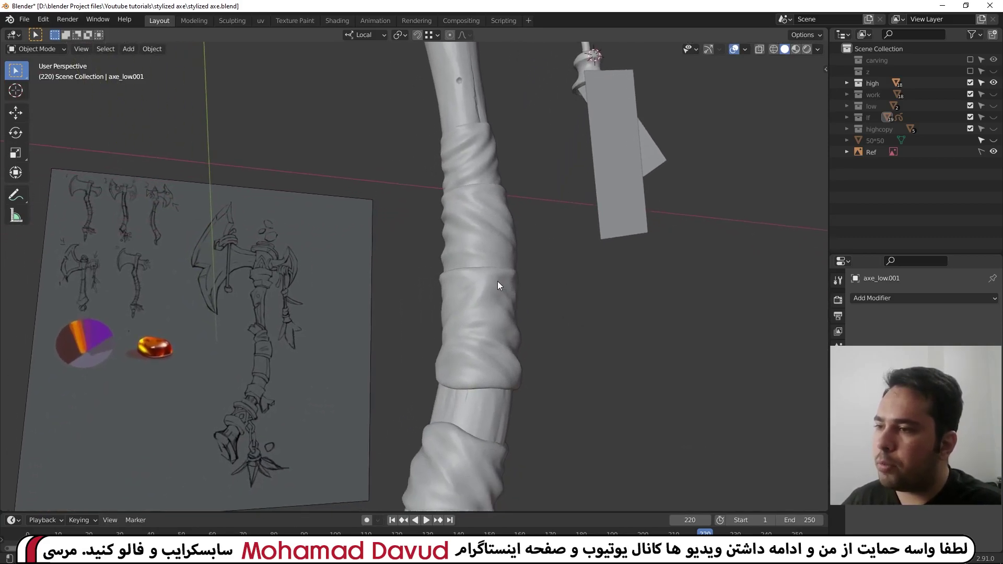
mouse_move(497, 287)
middle_mouse_down()
mouse_move(422, 217)
mouse_move(469, 344)
mouse_move(507, 270)
mouse_move(491, 355)
mouse_move(503, 371)
middle_mouse_up()
scroll(468, 344, "up", 2)
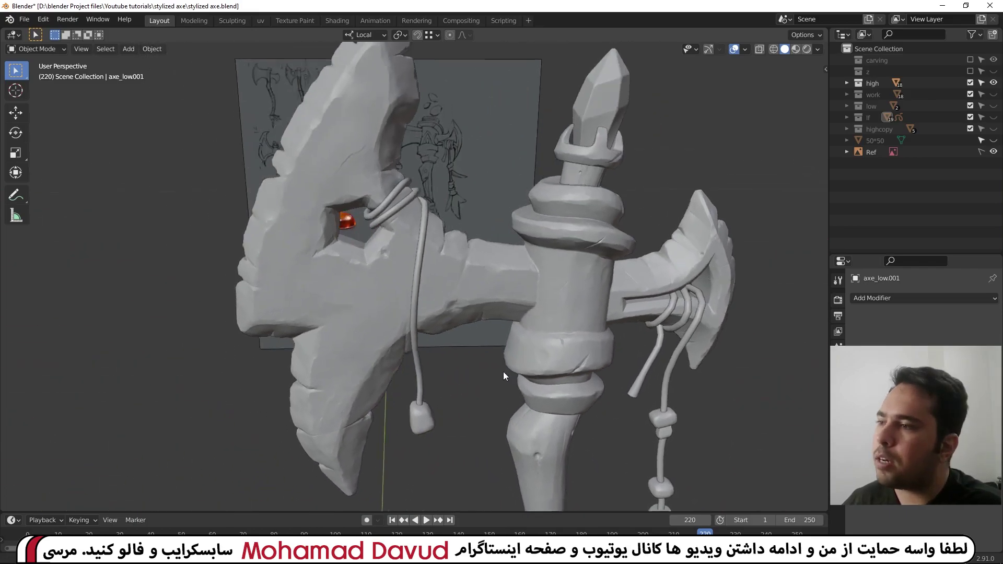
scroll(382, 306, "up", 2)
scroll(382, 307, "up", 2)
key("shift+z")
mouse_move(369, 289)
middle_mouse_down()
mouse_move(440, 336)
mouse_move(493, 131)
mouse_move(512, 261)
mouse_move(502, 196)
mouse_move(503, 305)
middle_mouse_up()
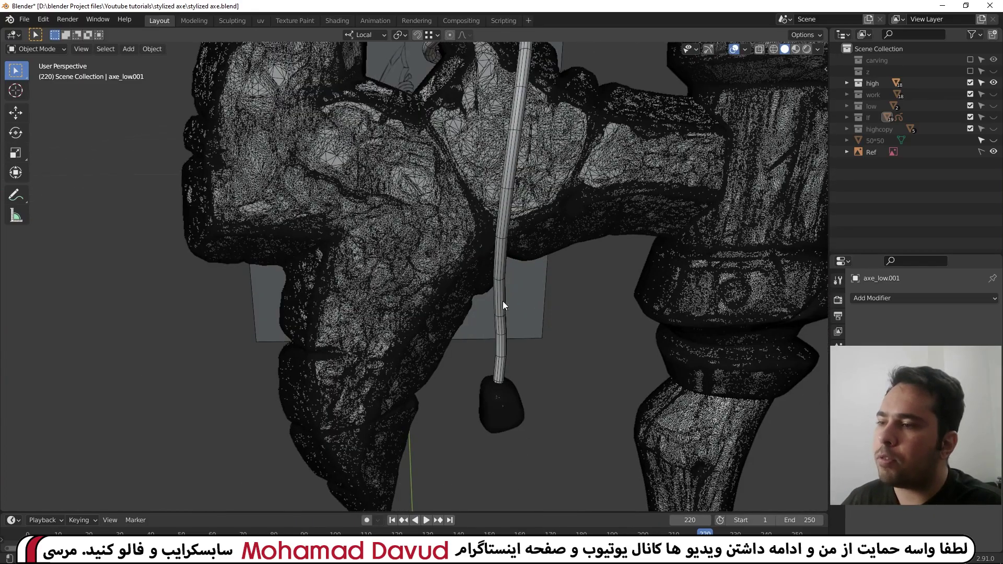
mouse_move(519, 196)
middle_mouse_down()
mouse_move(517, 176)
mouse_move(349, 300)
mouse_move(424, 297)
mouse_move(463, 202)
mouse_move(466, 227)
mouse_move(509, 161)
mouse_move(543, 210)
mouse_move(525, 203)
middle_mouse_up()
scroll(425, 297, "up", 2)
scroll(468, 236, "up", 3)
scroll(485, 220, "down", 6)
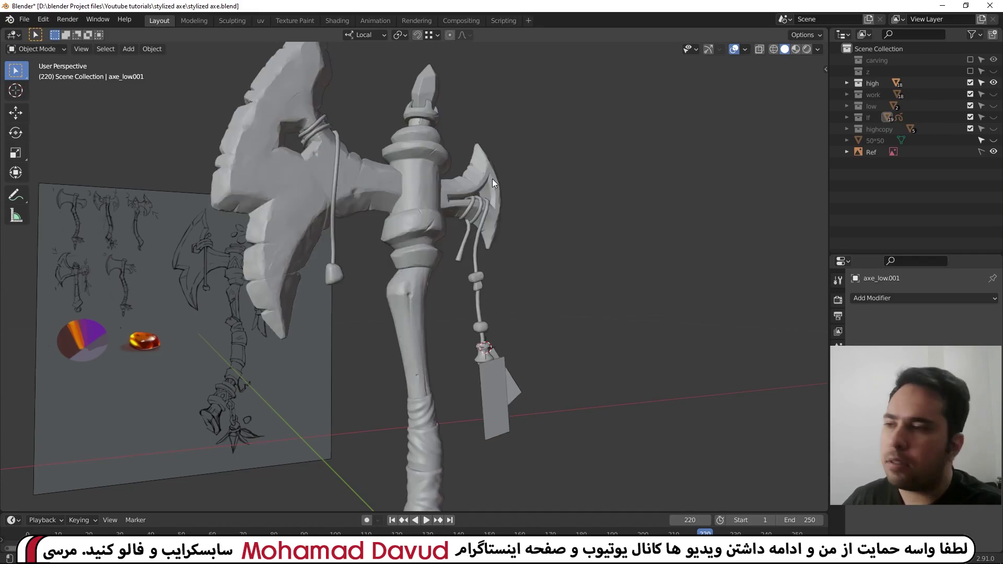
Select the back tag plane, clear the selection, then select the front tag Plane.007.
scroll(492, 179, "down", 4)
mouse_move(562, 191)
middle_mouse_down()
mouse_move(511, 256)
mouse_move(528, 215)
middle_mouse_up()
scroll(512, 275, "up", 3)
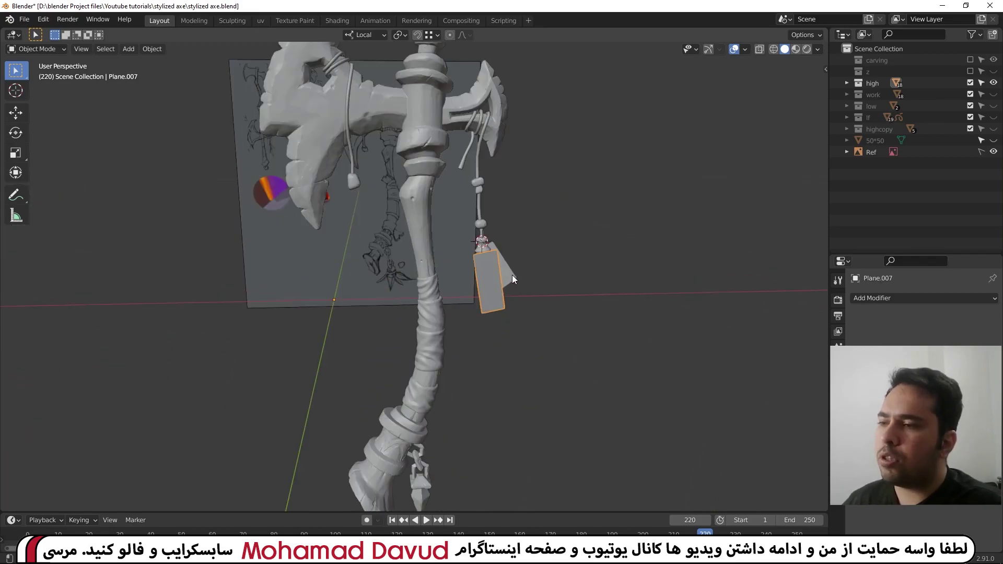
left_click(515, 308)
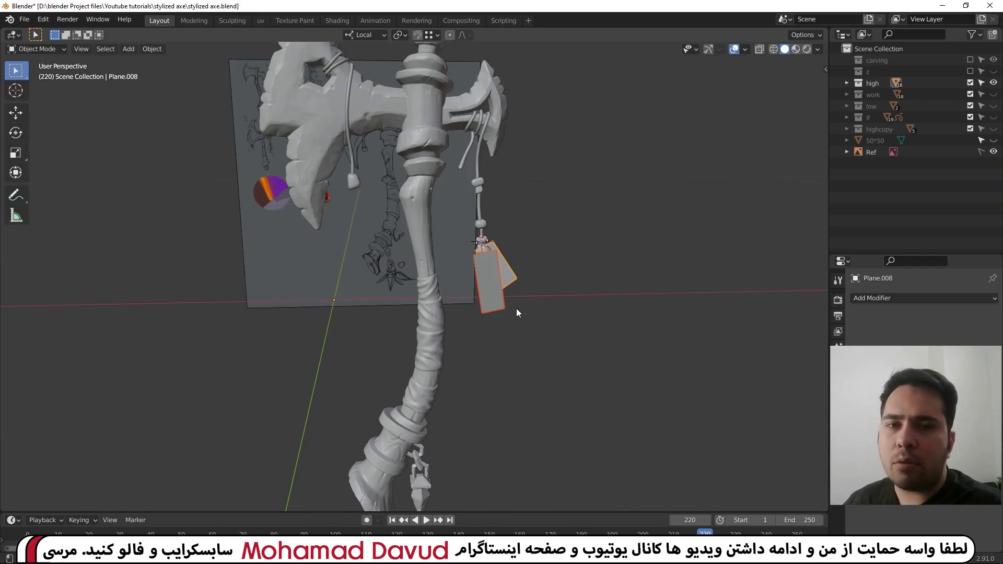
scroll(486, 267, "up", 2)
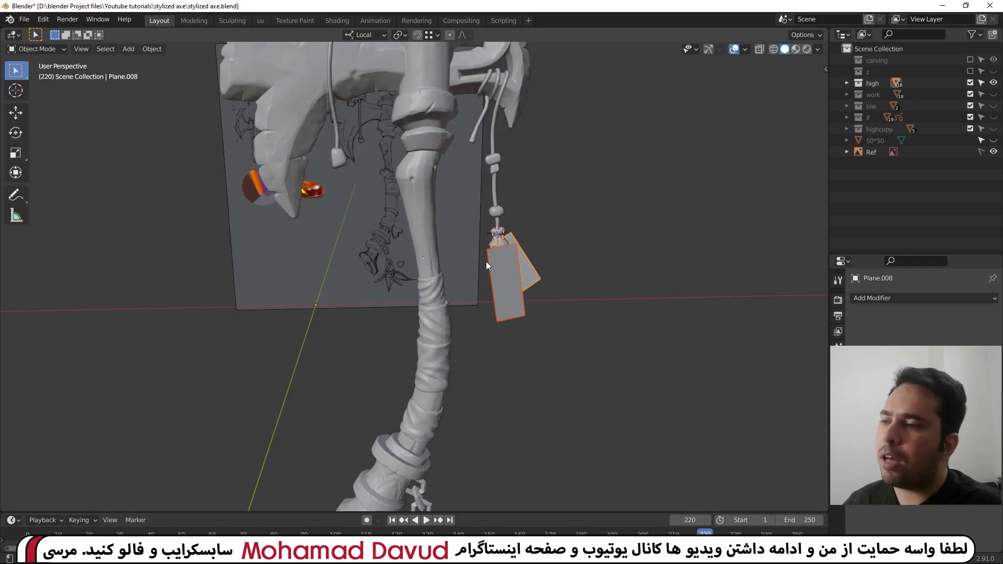
mouse_move(486, 262)
middle_mouse_down()
mouse_move(440, 249)
mouse_move(435, 279)
middle_mouse_up()
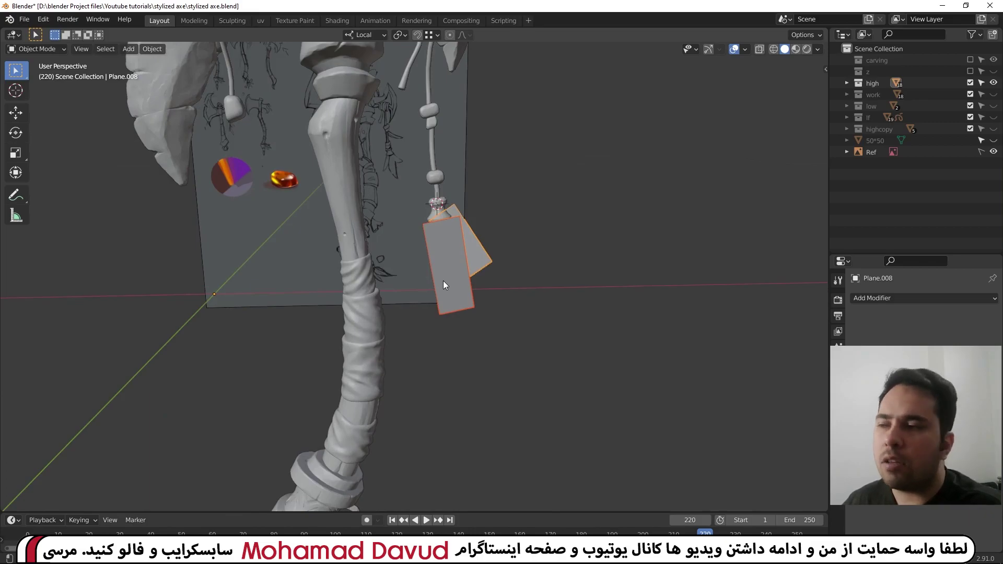
left_click(492, 255)
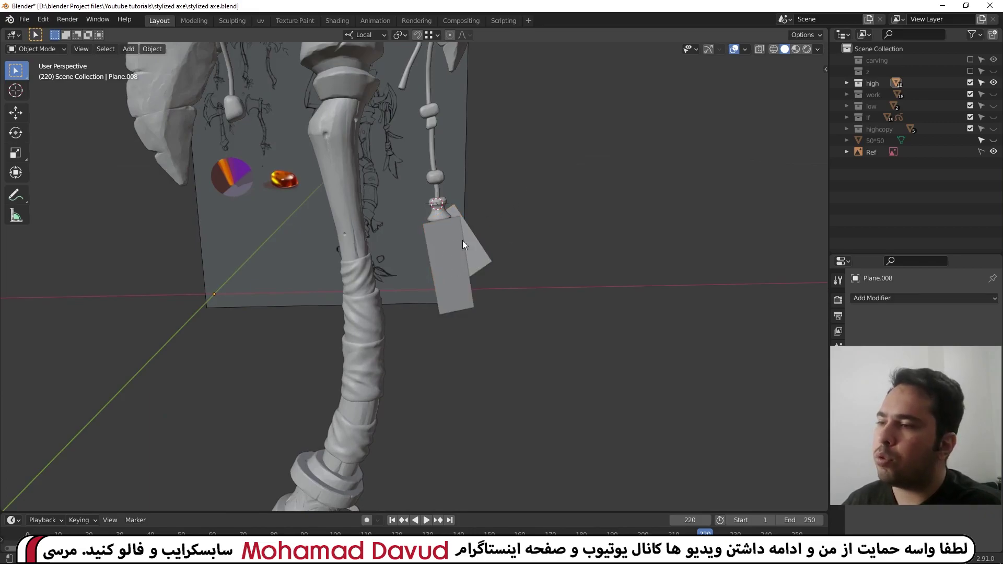
left_click(452, 293)
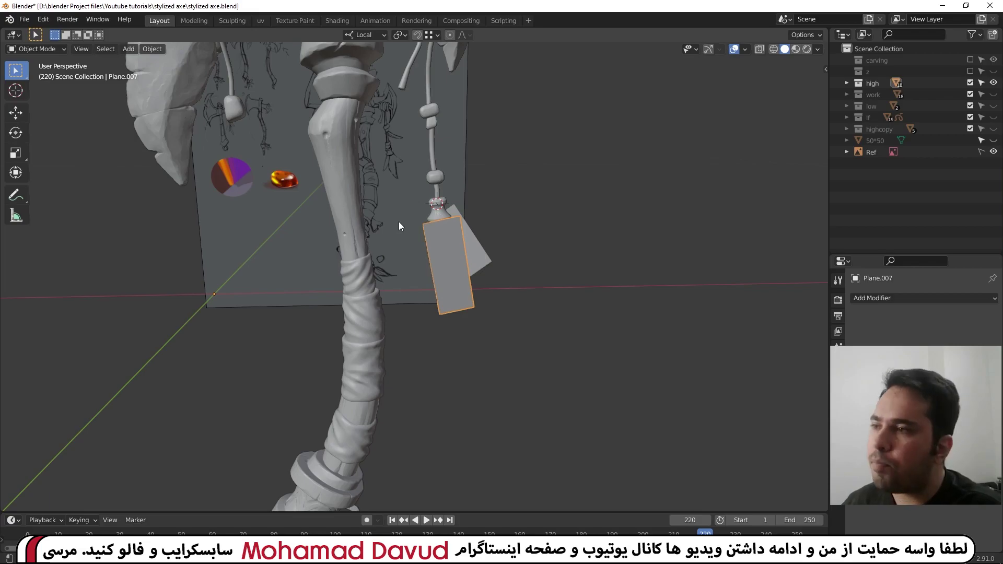
mouse_move(399, 222)
middle_mouse_down()
mouse_move(440, 263)
mouse_move(403, 251)
mouse_move(527, 228)
mouse_move(360, 276)
middle_mouse_up()
scroll(527, 228, "up", 5)
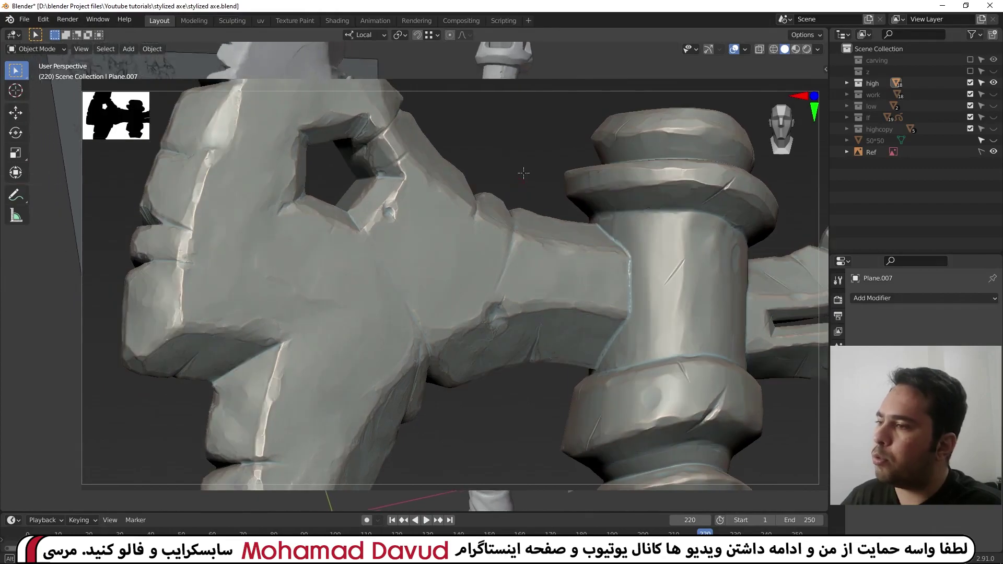
mouse_move(269, 258)
middle_mouse_down()
mouse_move(242, 246)
mouse_move(323, 275)
middle_mouse_up()
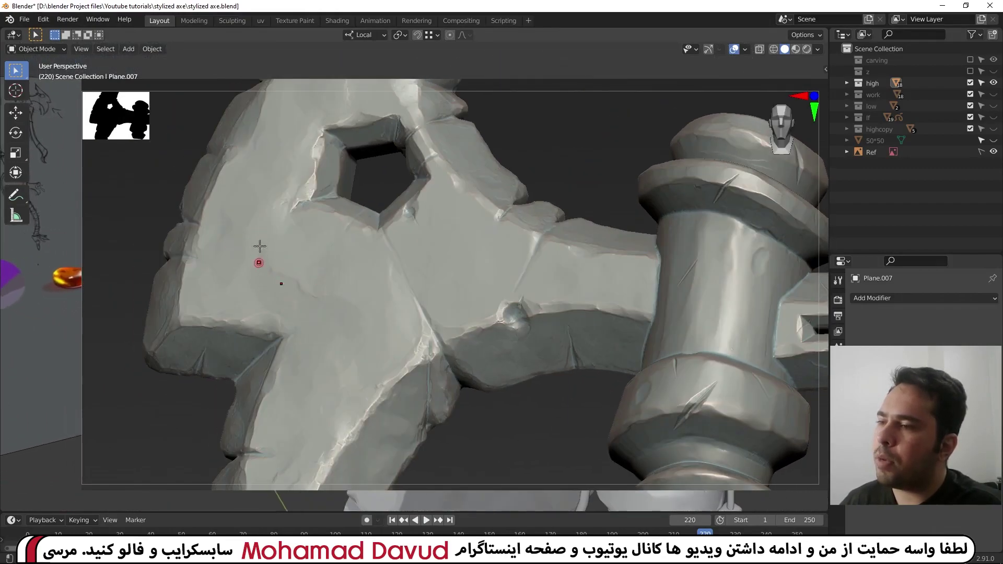
mouse_move(257, 161)
middle_mouse_down()
mouse_move(268, 240)
mouse_move(332, 313)
mouse_move(340, 413)
mouse_move(329, 345)
mouse_move(347, 381)
middle_mouse_up()
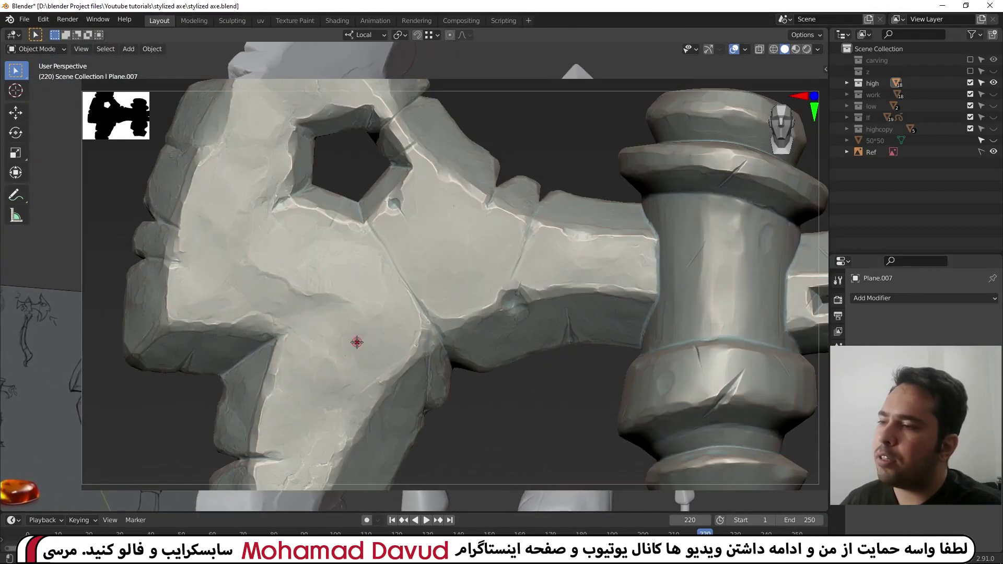
middle_click_drag(354, 343, 309, 324)
scroll(309, 324, "down", 3)
scroll(335, 304, "up", 4)
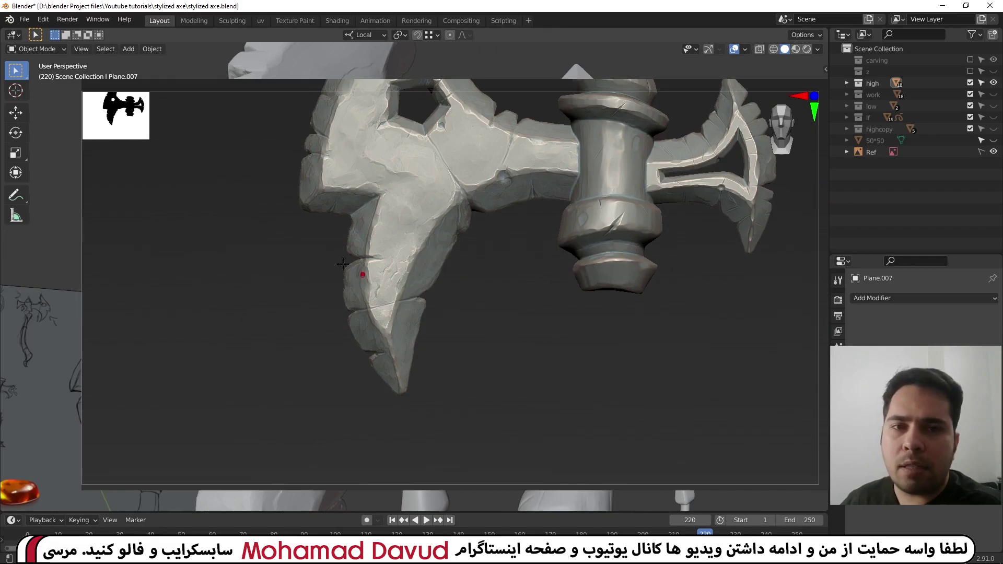
scroll(398, 282, "down", 2)
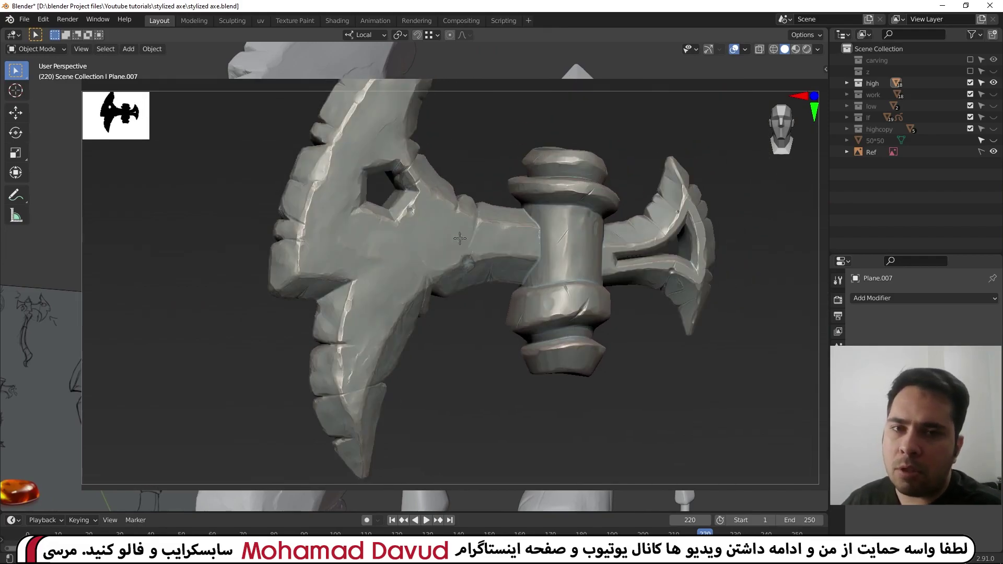
scroll(430, 250, "up", 4)
mouse_move(441, 226)
middle_mouse_down()
mouse_move(470, 238)
mouse_move(476, 280)
middle_mouse_up()
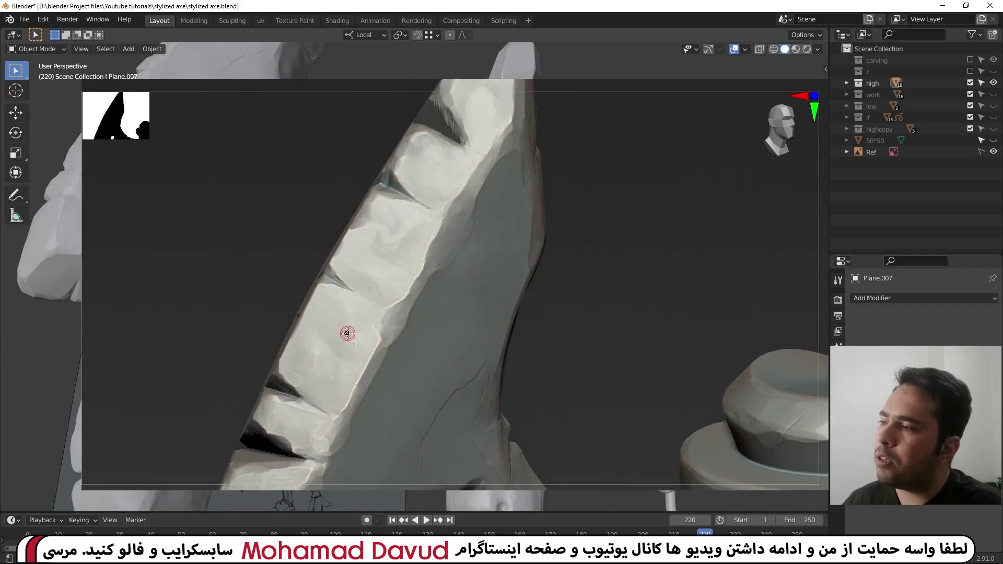
mouse_move(364, 353)
middle_mouse_down()
mouse_move(437, 190)
mouse_move(459, 303)
mouse_move(397, 341)
mouse_move(453, 285)
middle_mouse_up()
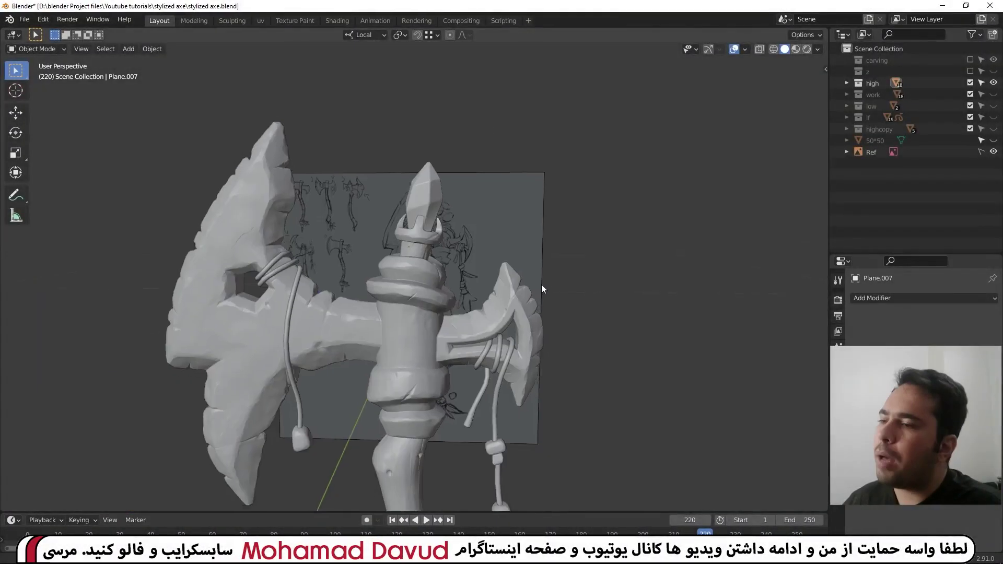
mouse_move(542, 288)
middle_mouse_down()
mouse_move(529, 157)
mouse_move(516, 208)
mouse_move(505, 196)
mouse_move(467, 253)
mouse_move(427, 233)
mouse_move(420, 217)
mouse_move(420, 350)
mouse_move(416, 212)
mouse_move(419, 327)
mouse_move(400, 212)
middle_mouse_up()
scroll(466, 249, "up", 3)
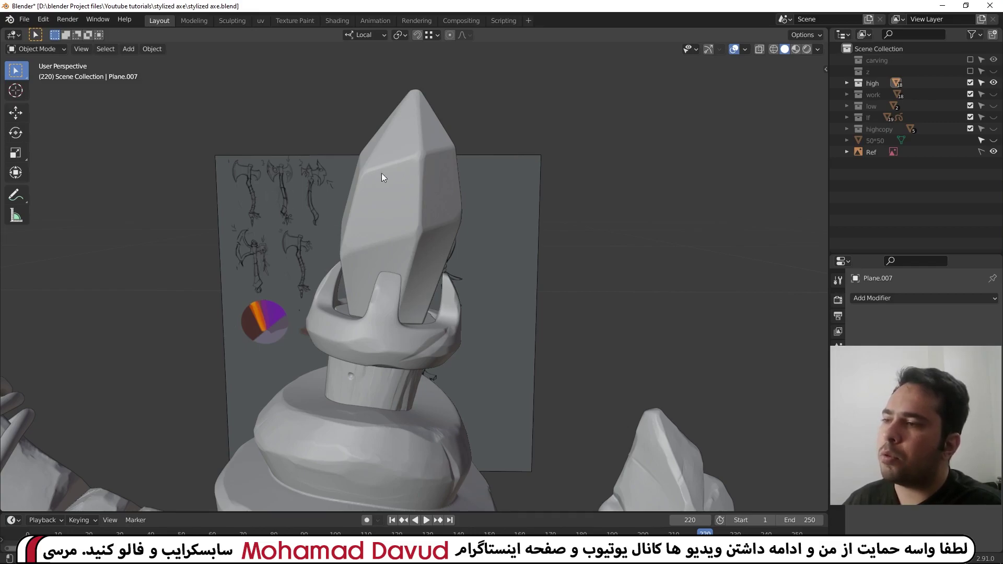
mouse_move(415, 149)
middle_mouse_down()
mouse_move(528, 200)
mouse_move(560, 237)
mouse_move(521, 235)
mouse_move(497, 249)
middle_mouse_up()
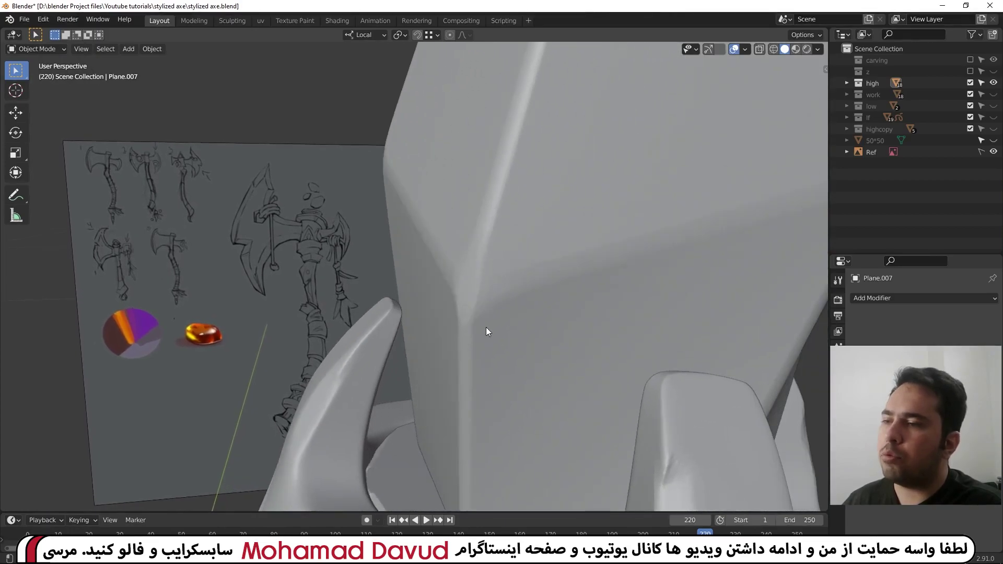
scroll(475, 283, "down", 3)
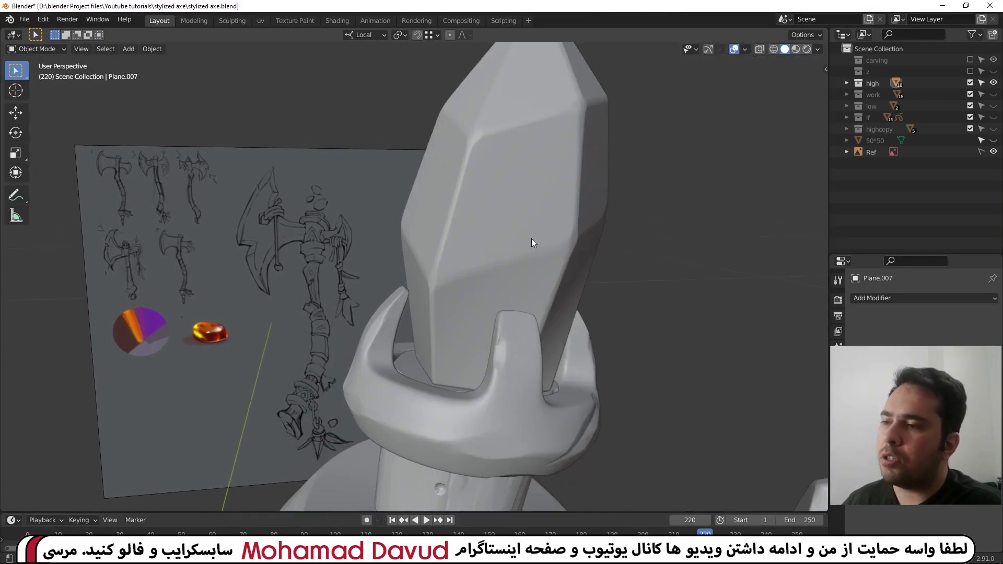
middle_click_drag(539, 238, 363, 265)
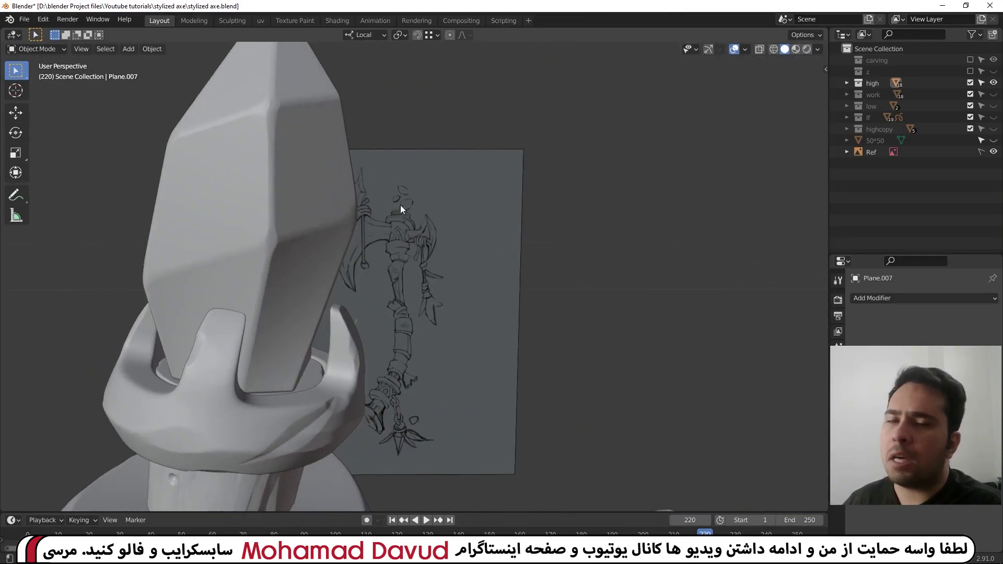
scroll(424, 259, "down", 4)
scroll(441, 256, "down", 3)
middle_click_drag(441, 256, 468, 230)
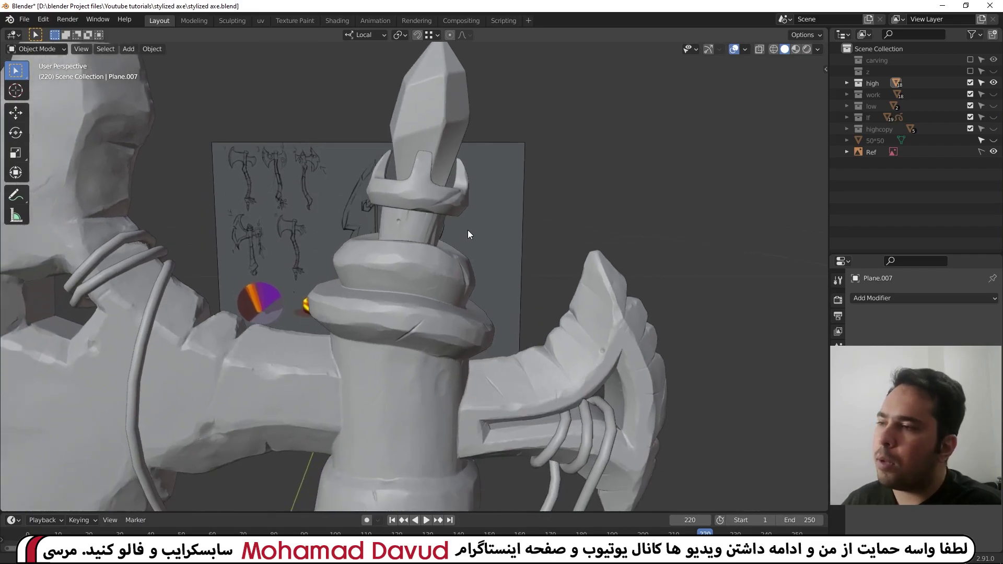
scroll(428, 199, "down", 1)
scroll(412, 233, "down", 2)
scroll(419, 230, "down", 1)
scroll(419, 230, "up", 4)
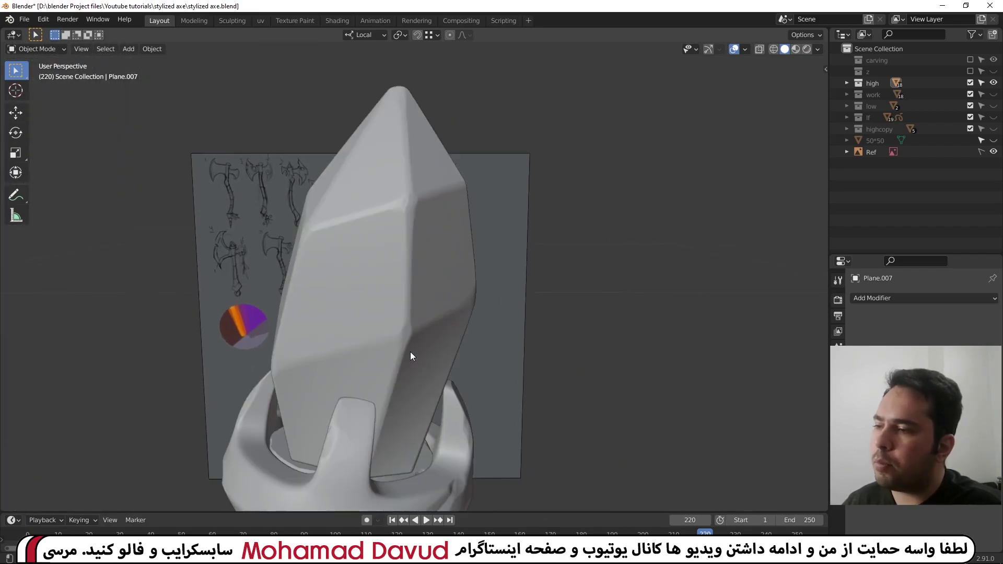
middle_click_drag(409, 352, 527, 237, "shift")
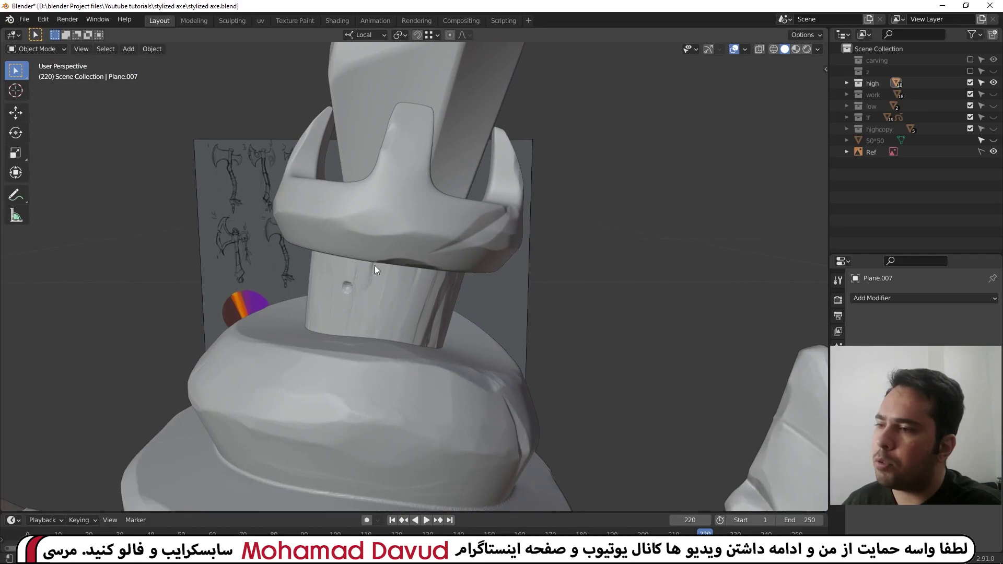
scroll(418, 124, "down", 3)
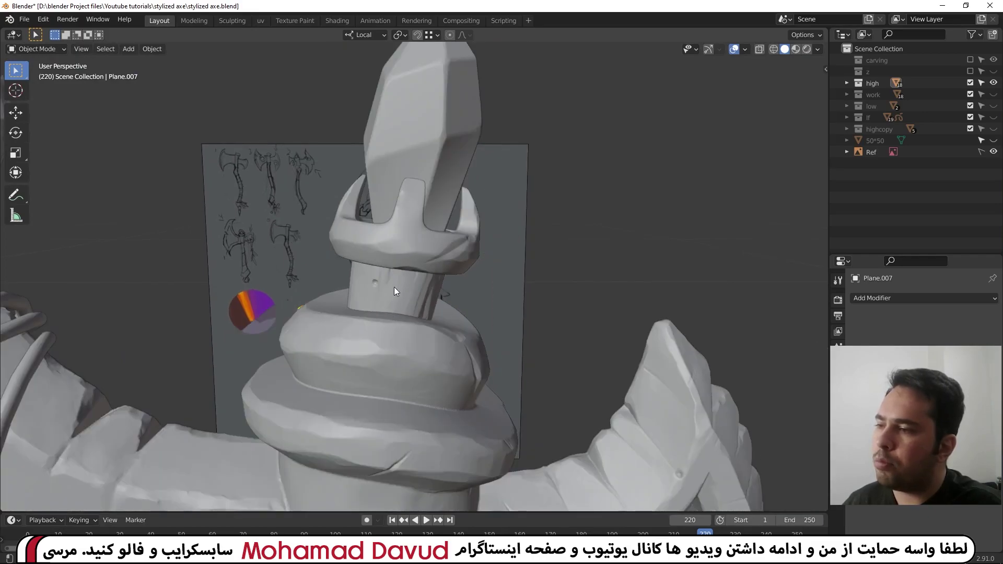
scroll(397, 278, "up", 2)
scroll(397, 278, "down", 2)
scroll(418, 280, "down", 1)
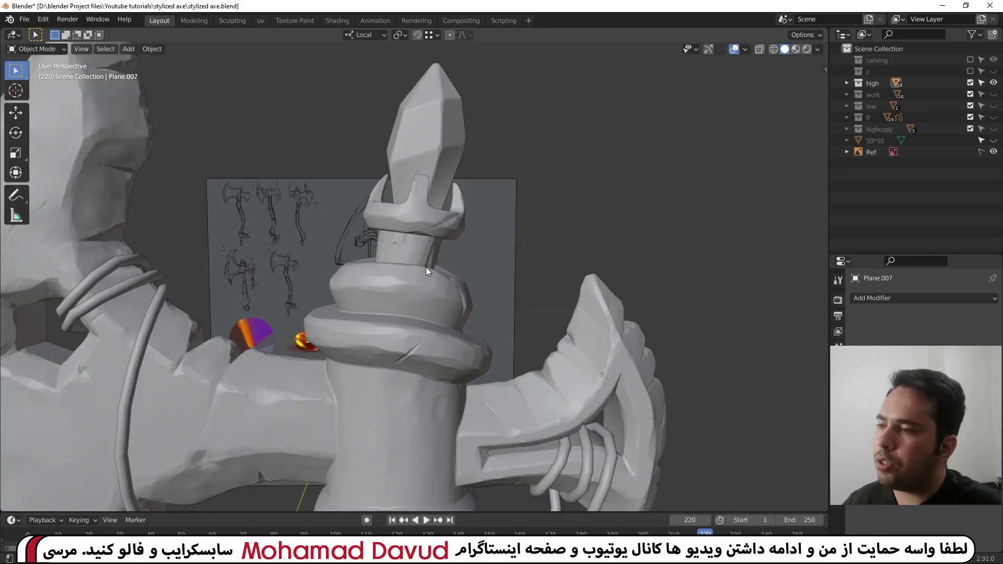
scroll(428, 246, "down", 6)
scroll(442, 274, "up", 2)
middle_click_drag(442, 274, 480, 321)
scroll(478, 335, "up", 1)
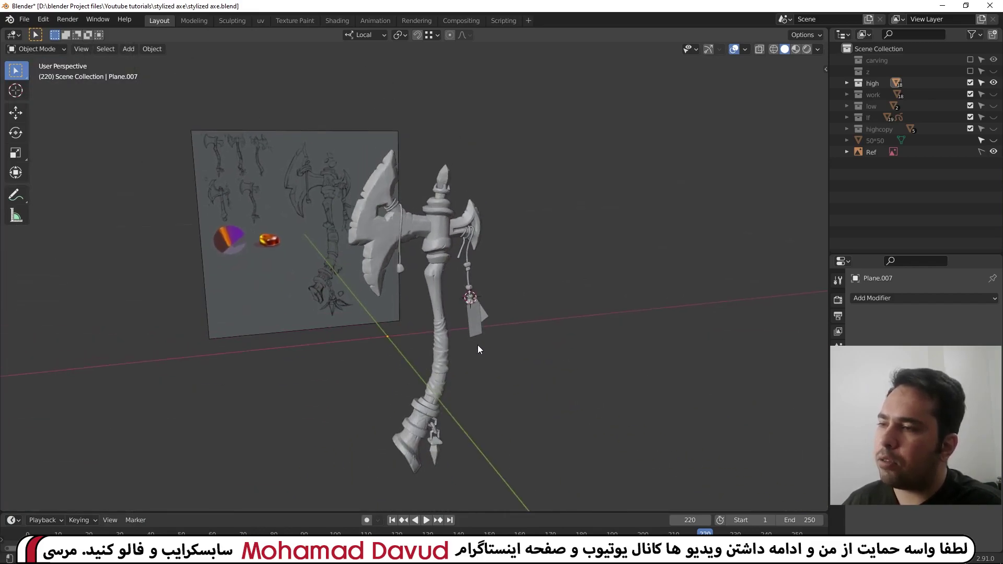
scroll(465, 261, "up", 2)
scroll(451, 209, "up", 2)
scroll(447, 251, "up", 2)
scroll(447, 262, "up", 3)
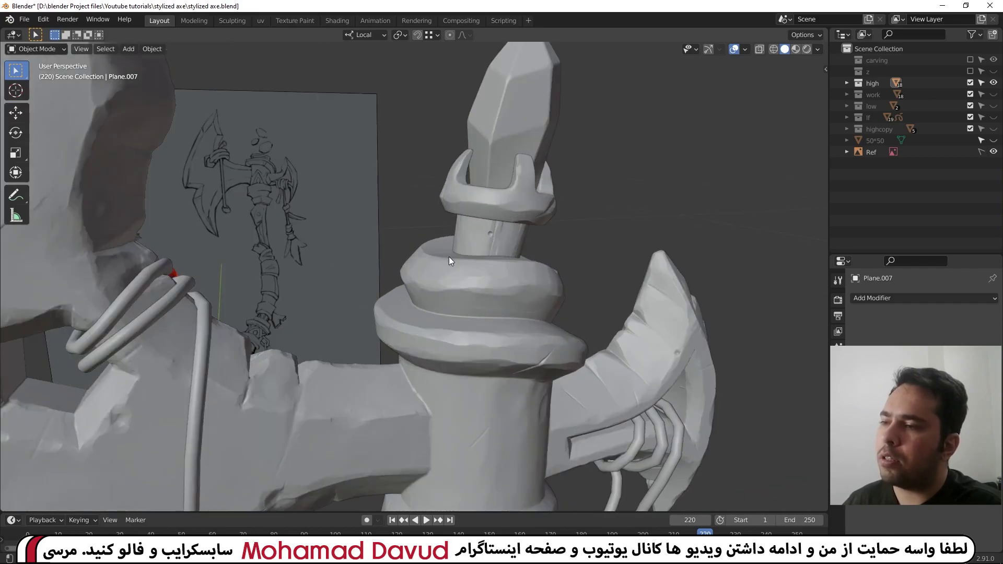
scroll(494, 130, "down", 8)
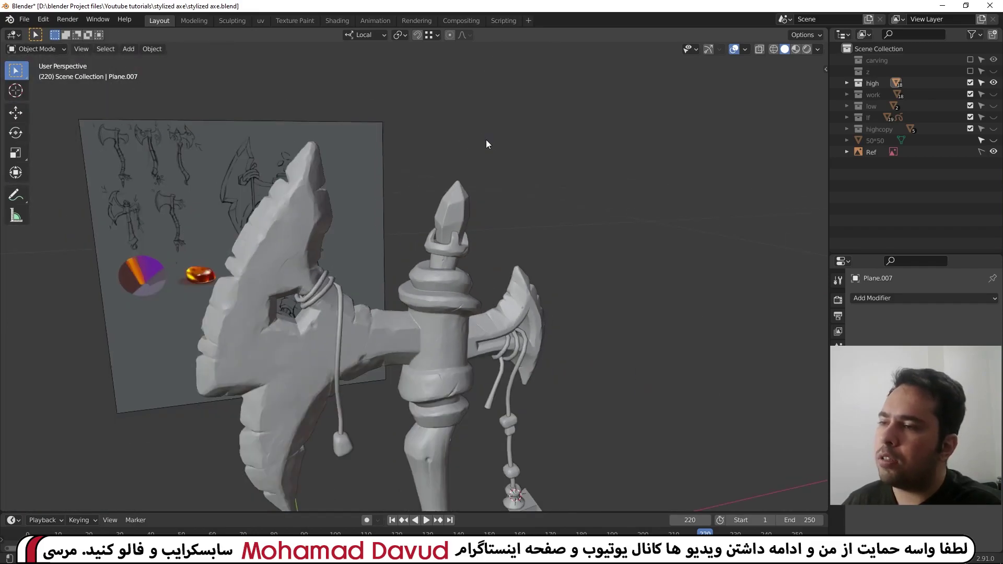
mouse_move(486, 140)
middle_mouse_down()
mouse_move(467, 137)
mouse_move(463, 177)
mouse_move(361, 187)
middle_mouse_up()
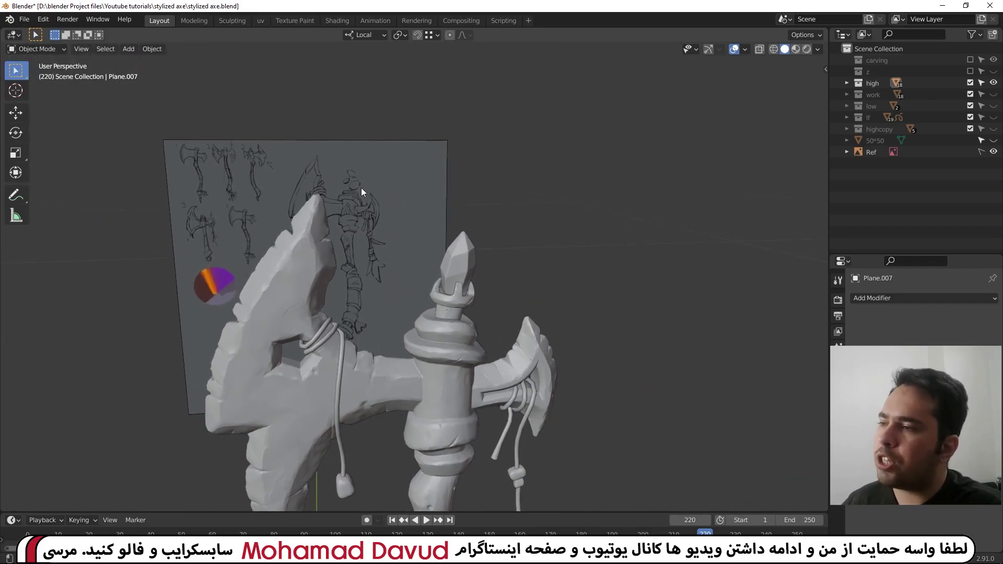
scroll(502, 378, "up", 2)
scroll(545, 315, "up", 2)
scroll(283, 197, "down", 3)
scroll(293, 212, "down", 3)
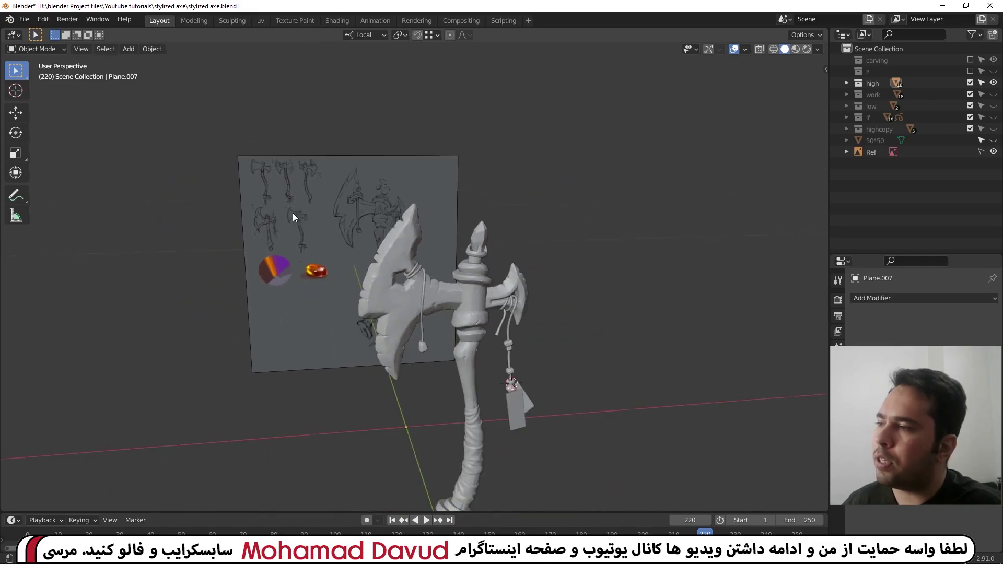
mouse_move(292, 212)
middle_mouse_down()
mouse_move(466, 248)
mouse_move(472, 210)
mouse_move(452, 266)
mouse_move(488, 249)
mouse_move(464, 256)
middle_mouse_up()
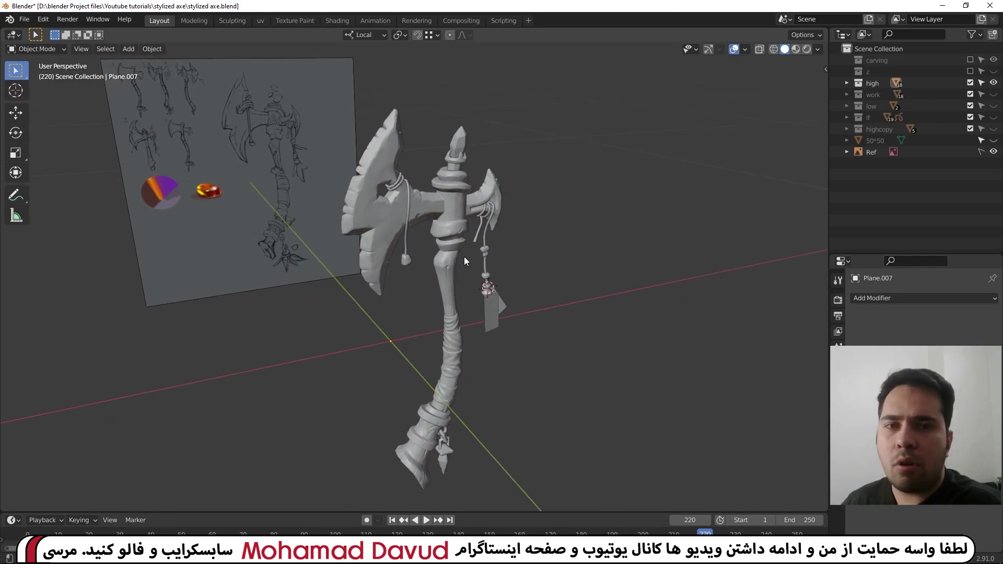
Show the low-poly 'lf' collection in place of 'high' and orbit in on the axe.
key("4")
scroll(456, 252, "up", 5)
mouse_move(472, 163)
middle_mouse_down()
mouse_move(451, 155)
mouse_move(471, 224)
mouse_move(488, 237)
mouse_move(535, 224)
mouse_move(525, 256)
mouse_move(528, 242)
middle_mouse_up()
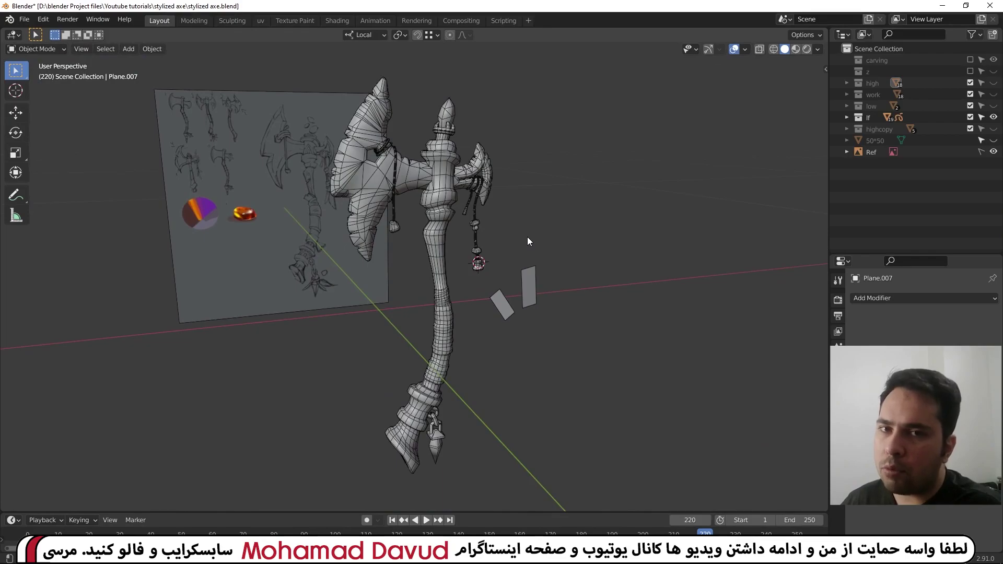
middle_click_drag(509, 272, 502, 259)
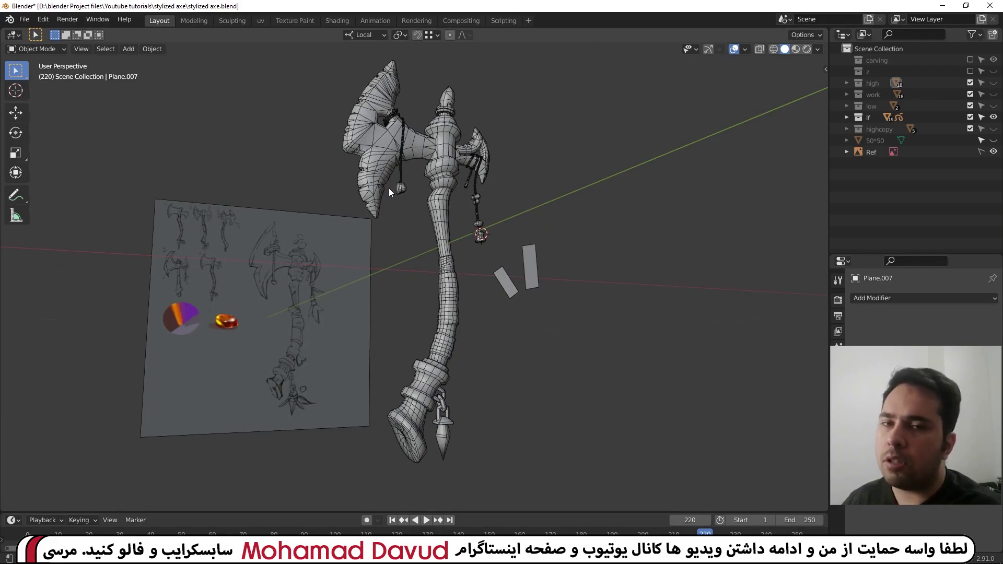
Select axe_low and inspect its handle wireframe up close.
scroll(453, 328, "up", 5)
scroll(451, 312, "up", 2)
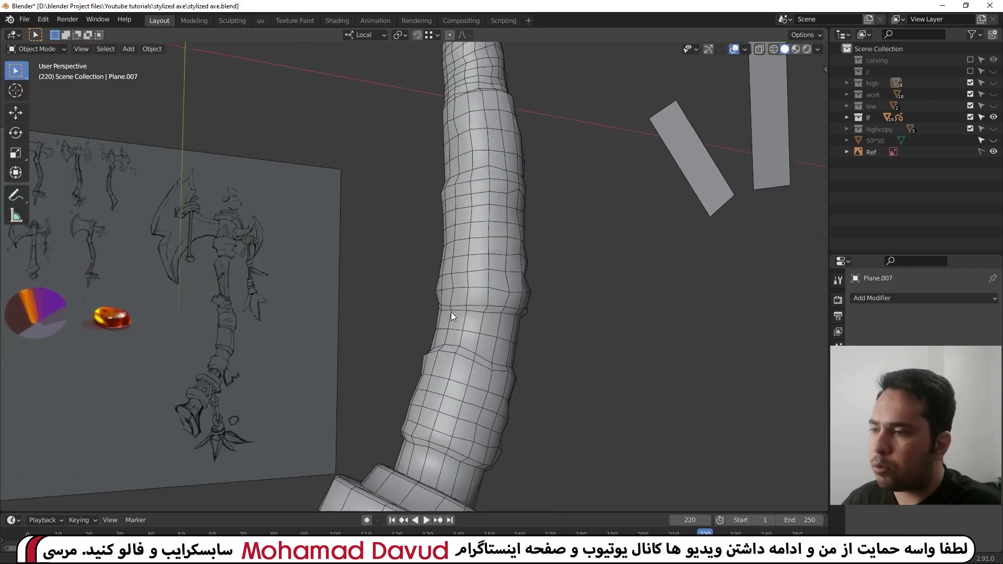
scroll(445, 244, "up", 2)
left_click(456, 257)
mouse_move(456, 256)
middle_mouse_down()
mouse_move(457, 277)
mouse_move(434, 210)
middle_mouse_up()
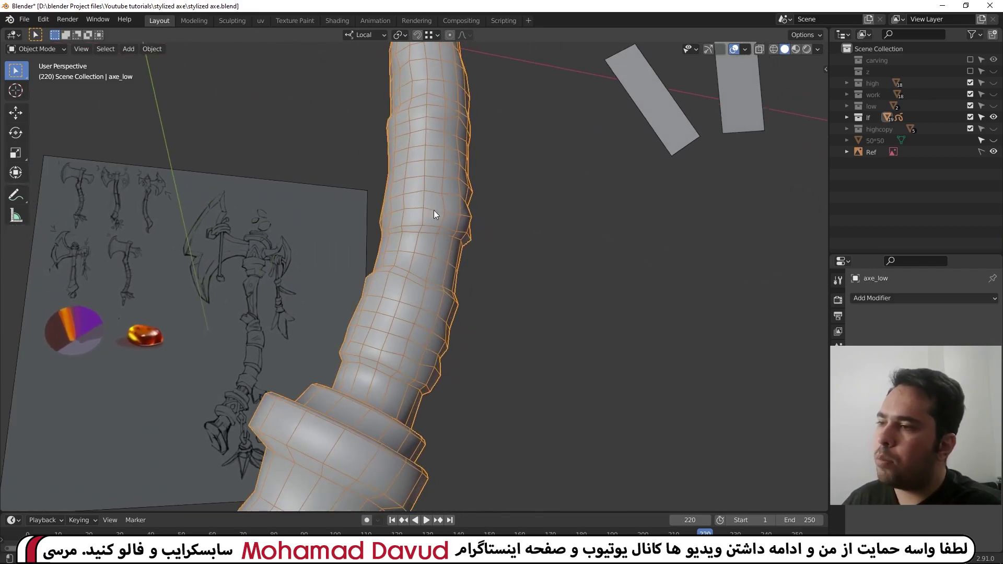
left_click(500, 265)
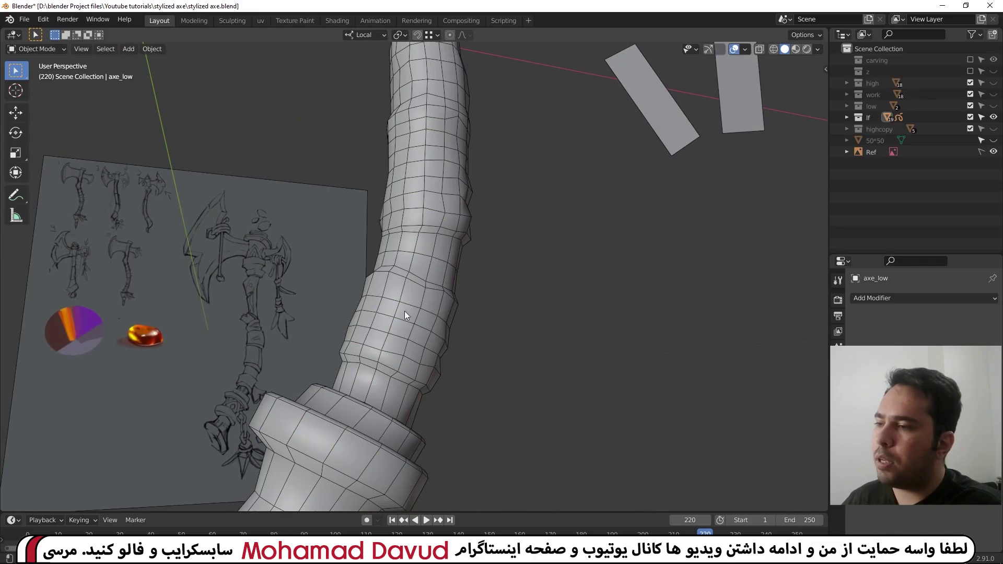
mouse_move(413, 322)
middle_mouse_down()
mouse_move(441, 255)
mouse_move(443, 286)
mouse_move(437, 198)
middle_mouse_up()
scroll(438, 199, "up", 1)
left_click(993, 82)
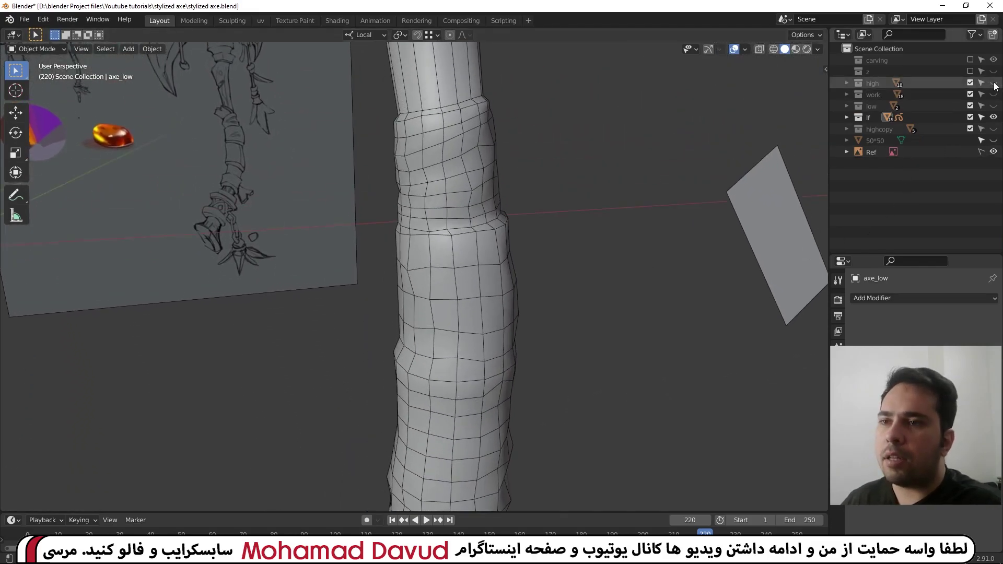
scroll(563, 164, "up", 3)
middle_click_drag(563, 164, 538, 234)
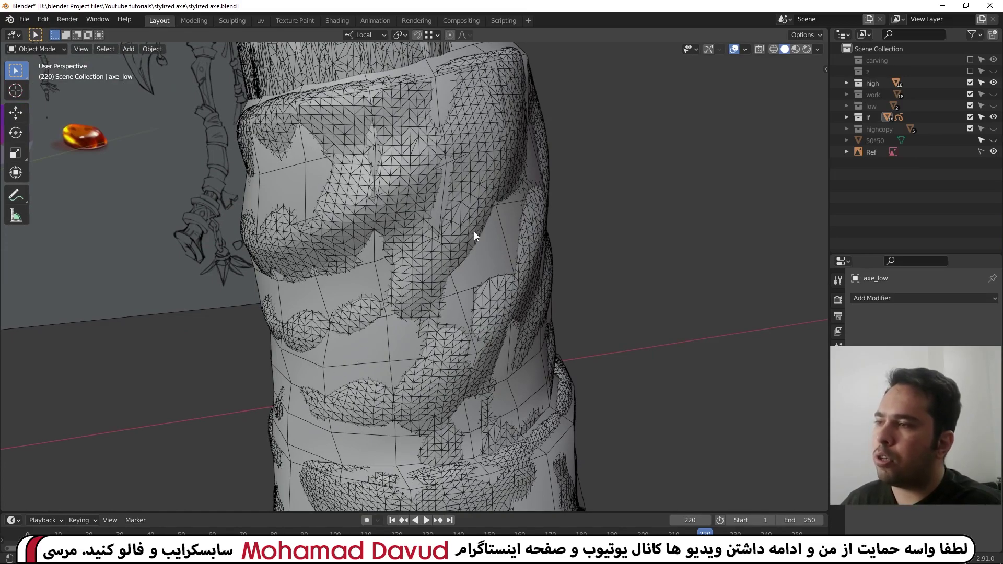
scroll(475, 232, "down", 4)
middle_click_drag(425, 130, 443, 218)
left_click(993, 83)
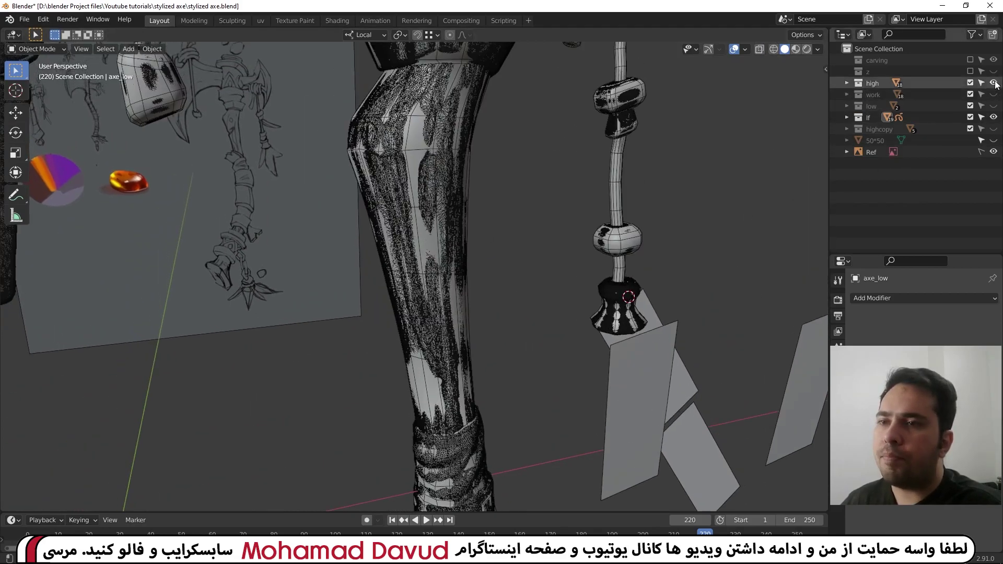
middle_click_drag(511, 304, 510, 175, "shift")
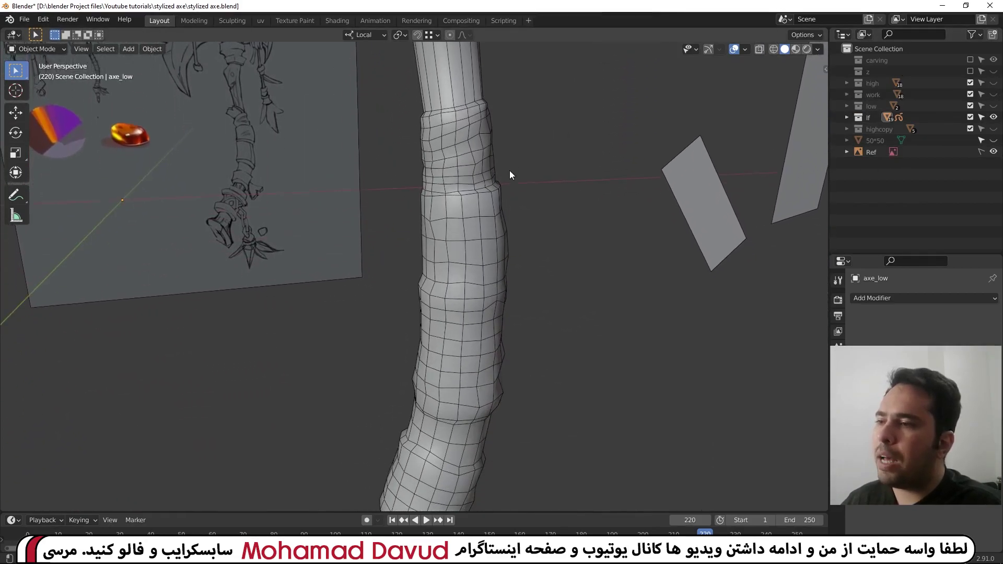
left_click(477, 268)
mouse_move(477, 265)
middle_mouse_down()
mouse_move(467, 212)
mouse_move(463, 246)
middle_mouse_up()
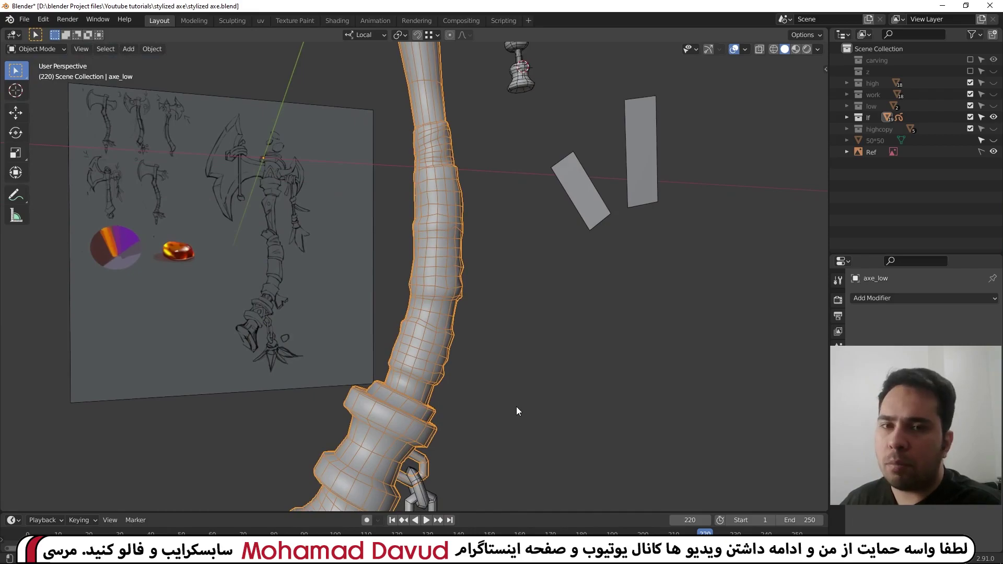
mouse_move(517, 407)
middle_mouse_down()
mouse_move(474, 342)
mouse_move(499, 345)
middle_mouse_up()
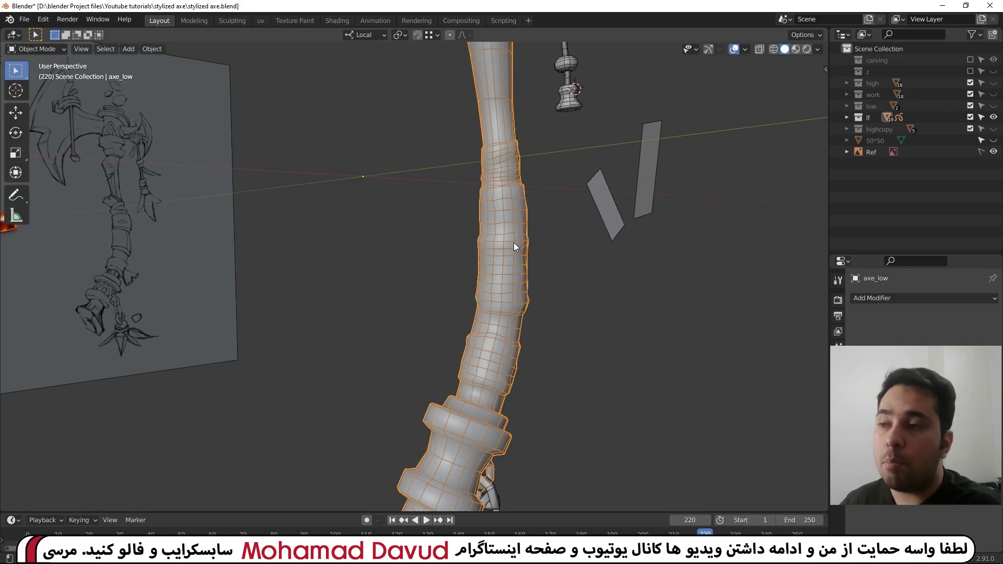
mouse_move(513, 242)
middle_mouse_down()
mouse_move(499, 323)
mouse_move(437, 291)
mouse_move(307, 291)
middle_mouse_up()
mouse_move(315, 442)
middle_mouse_down()
mouse_move(388, 280)
mouse_move(377, 392)
mouse_move(389, 412)
middle_mouse_up()
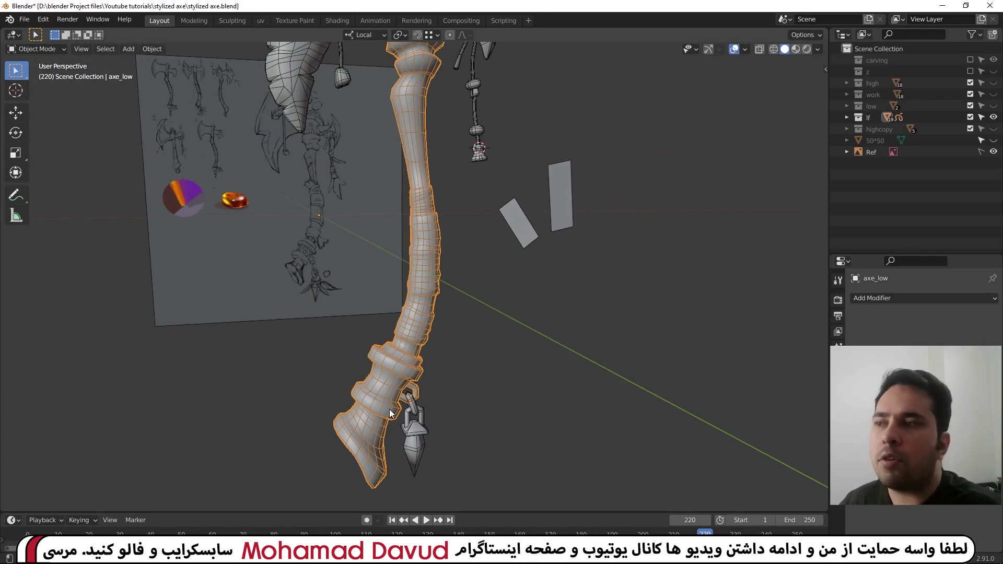
mouse_move(388, 334)
middle_mouse_down()
mouse_move(441, 306)
mouse_move(423, 300)
middle_mouse_up()
scroll(445, 389, "up", 3)
scroll(419, 291, "up", 3)
scroll(422, 300, "up", 3)
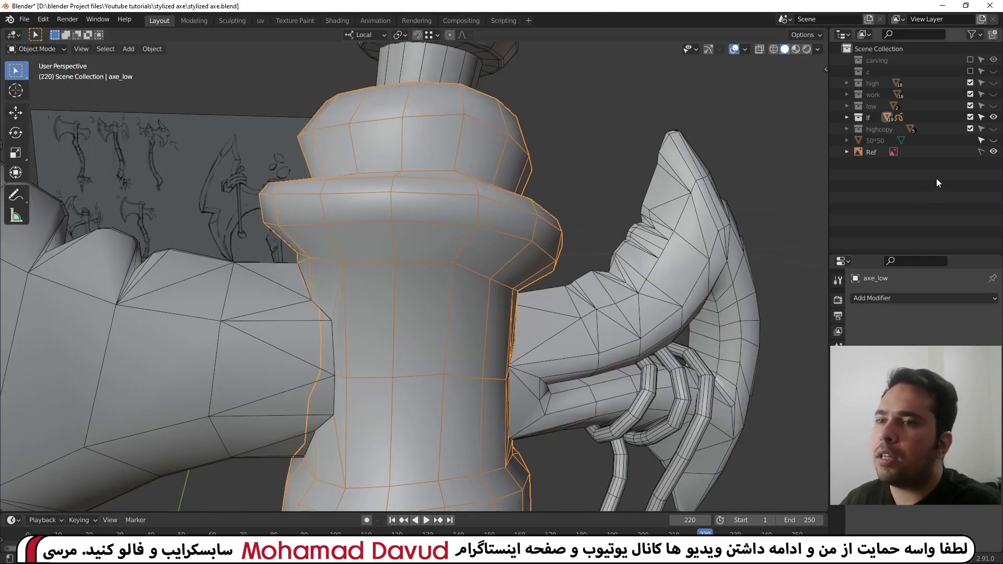
left_click(994, 82)
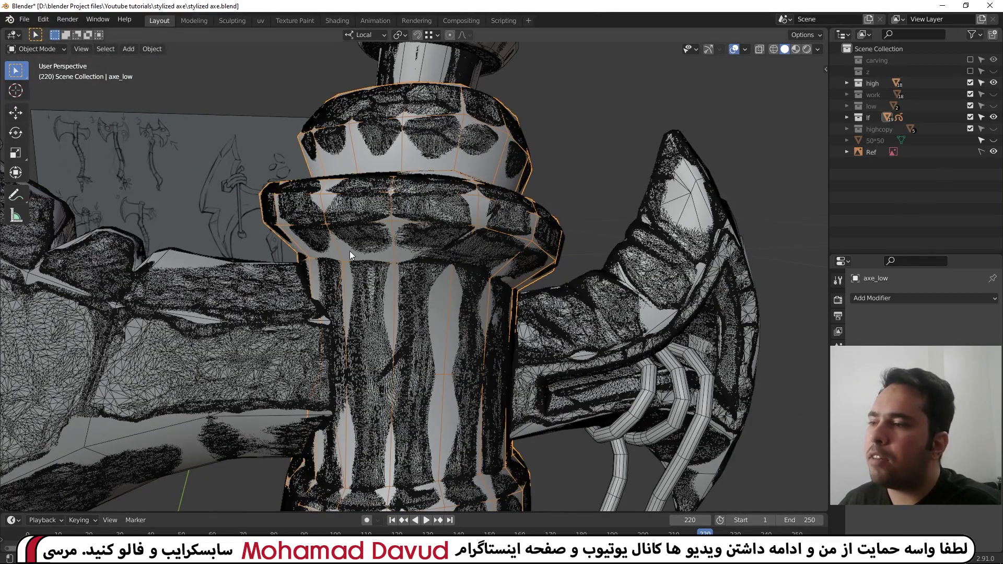
scroll(432, 199, "up", 3)
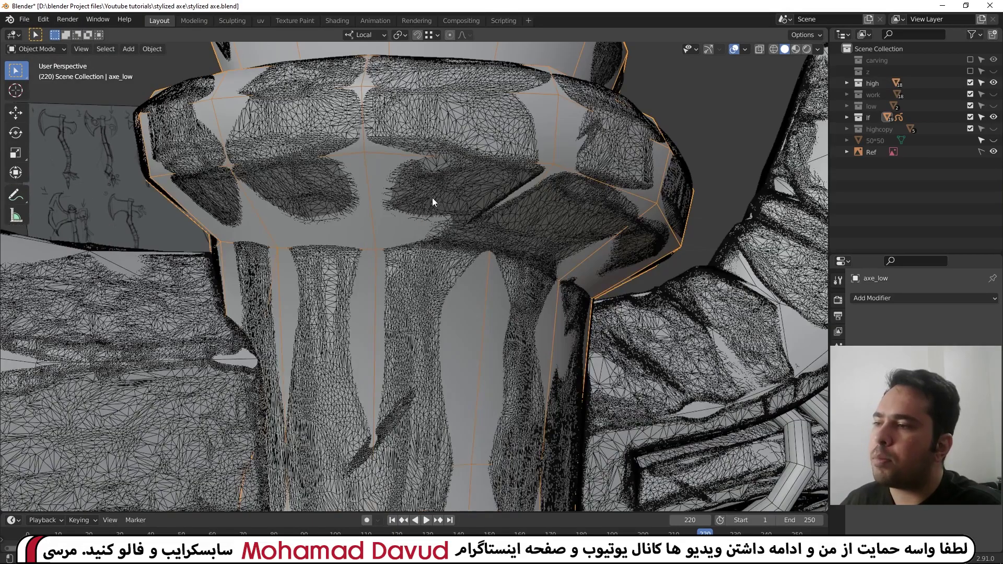
scroll(510, 425, "down", 5)
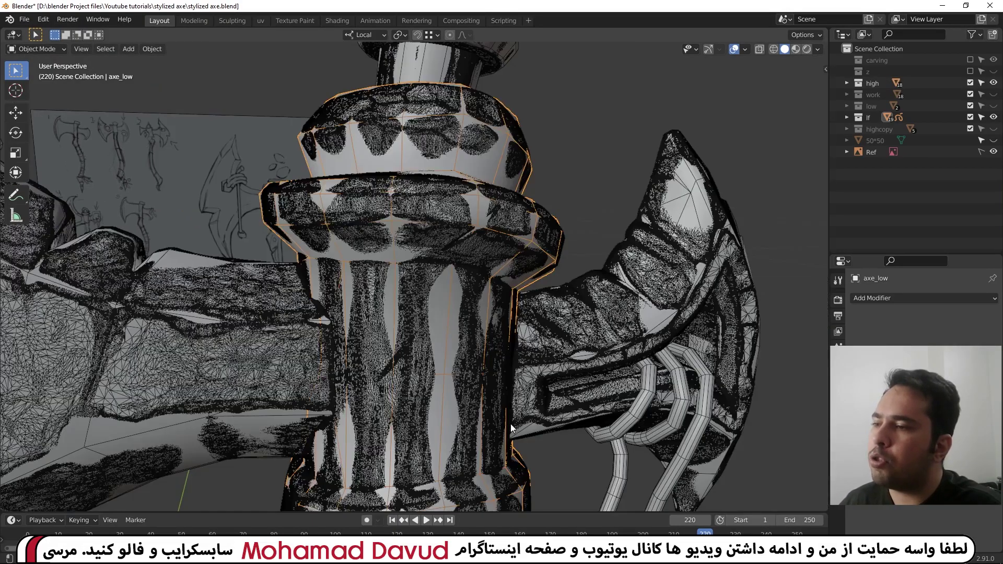
middle_click_drag(510, 424, 513, 252)
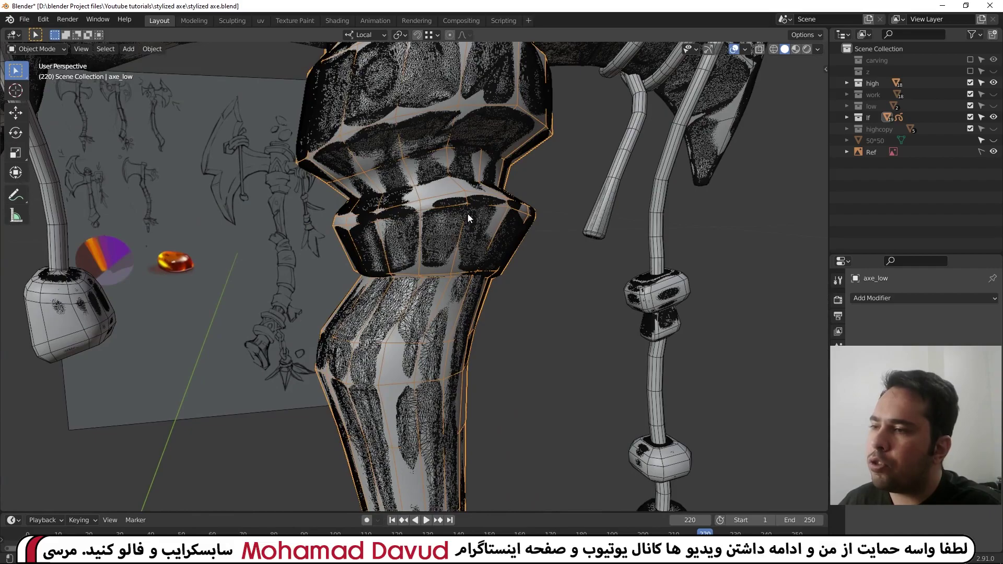
scroll(466, 236, "up", 1)
scroll(466, 233, "up", 2)
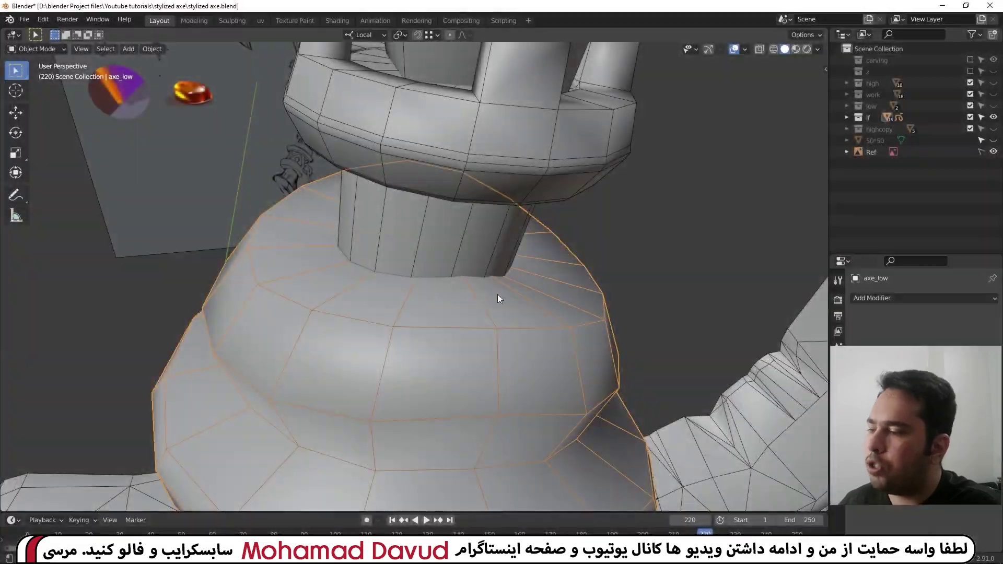
key("z")
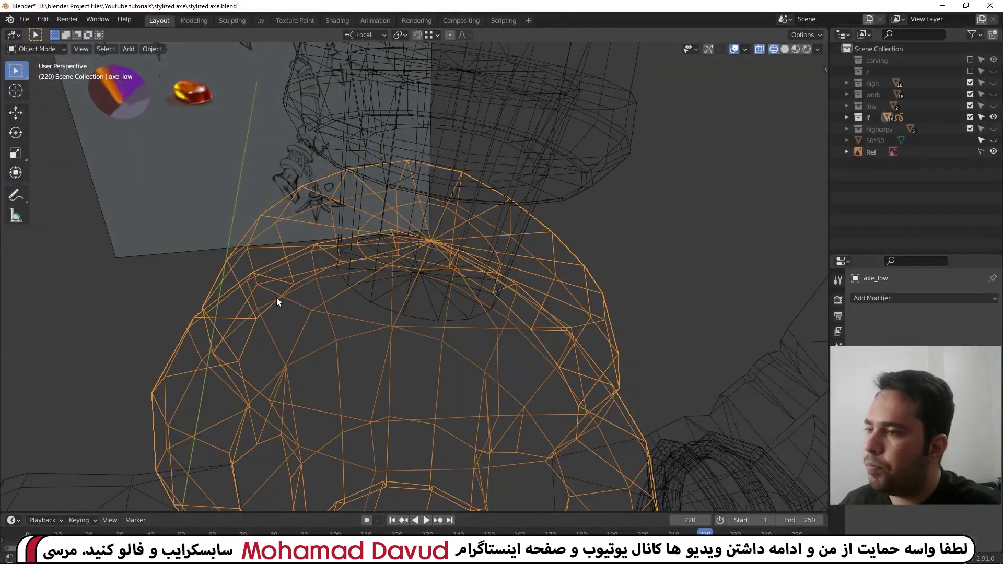
middle_click_drag(446, 207, 399, 168)
middle_click_drag(405, 90, 396, 133)
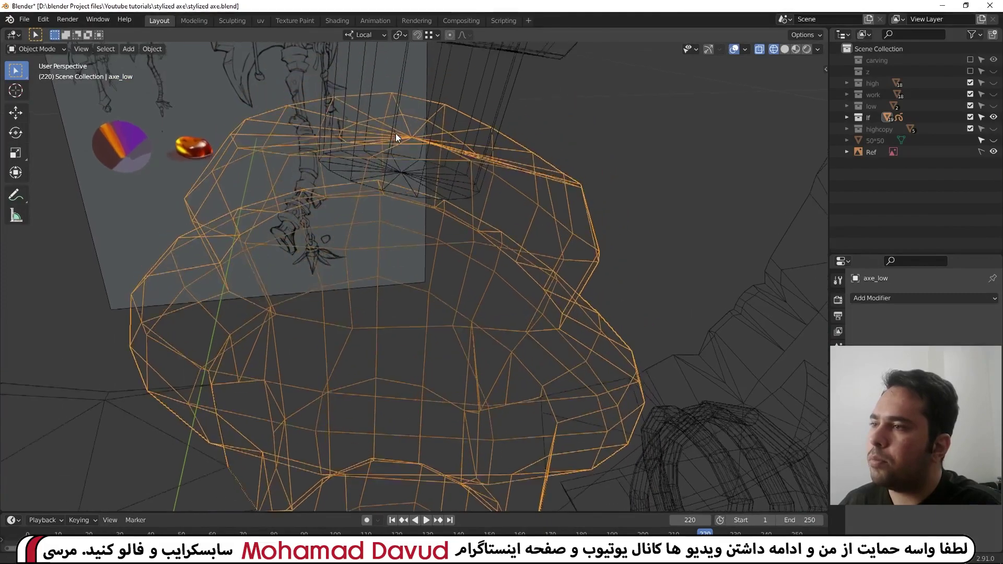
key("z")
left_click(524, 191)
scroll(317, 149, "up", 3)
scroll(375, 193, "down", 5)
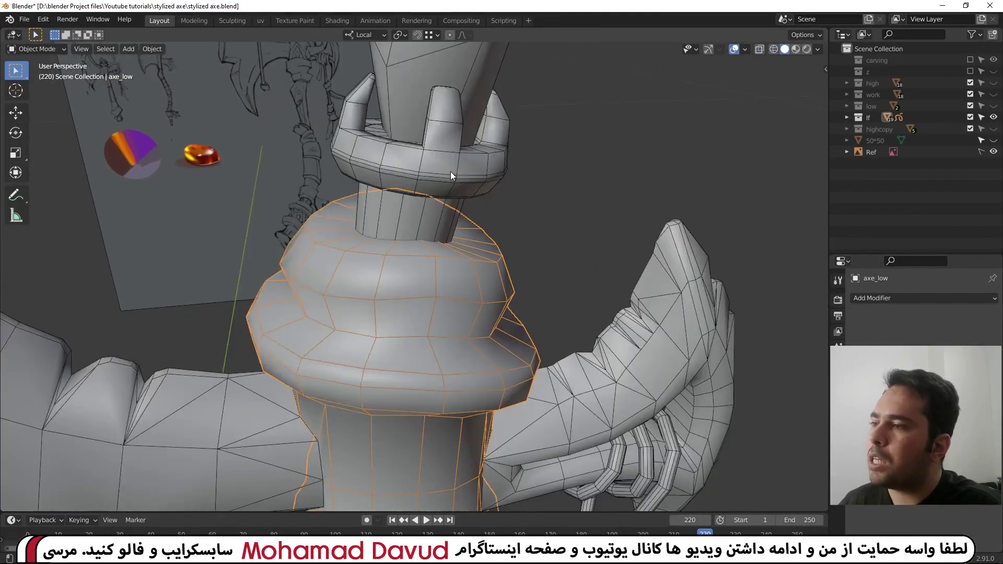
mouse_move(450, 171)
middle_mouse_down()
mouse_move(394, 246)
mouse_move(421, 199)
mouse_move(418, 175)
mouse_move(452, 282)
middle_mouse_up()
Select the two small planes beside the reference board, then deselect them.
left_click(453, 282)
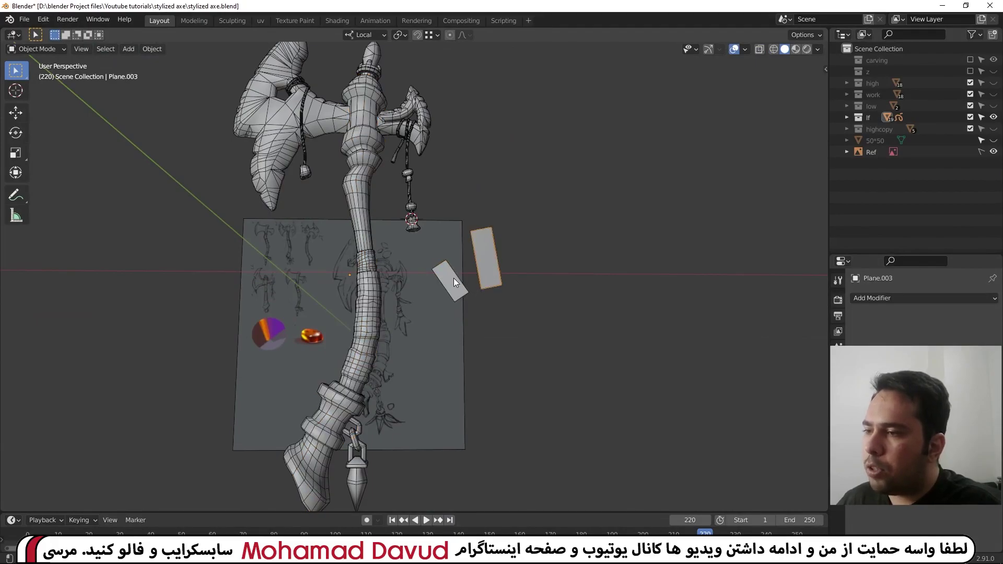
left_click(487, 259, "shift")
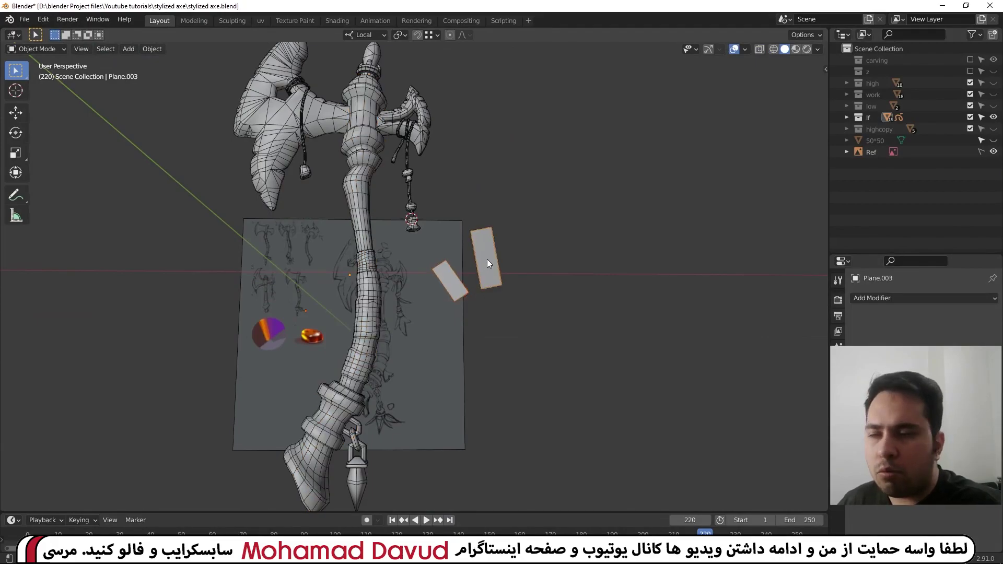
middle_click_drag(499, 262, 506, 263)
scroll(505, 268, "up", 2)
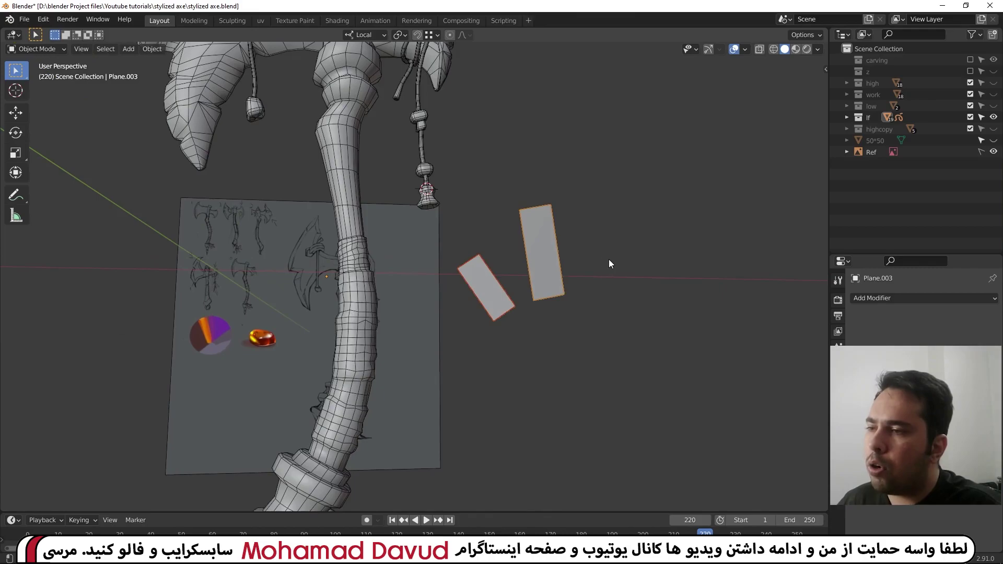
mouse_move(610, 260)
middle_mouse_down()
mouse_move(575, 253)
mouse_move(503, 341)
mouse_move(522, 262)
middle_mouse_up()
scroll(503, 271, "down", 3)
left_click(519, 256)
Select the pendant spike z5_low and enter Edit Mode on it.
scroll(522, 266, "up", 3)
left_click(476, 289)
mouse_move(476, 289)
middle_mouse_down()
mouse_move(504, 313)
mouse_move(488, 308)
mouse_move(528, 324)
middle_mouse_up()
scroll(489, 309, "up", 2)
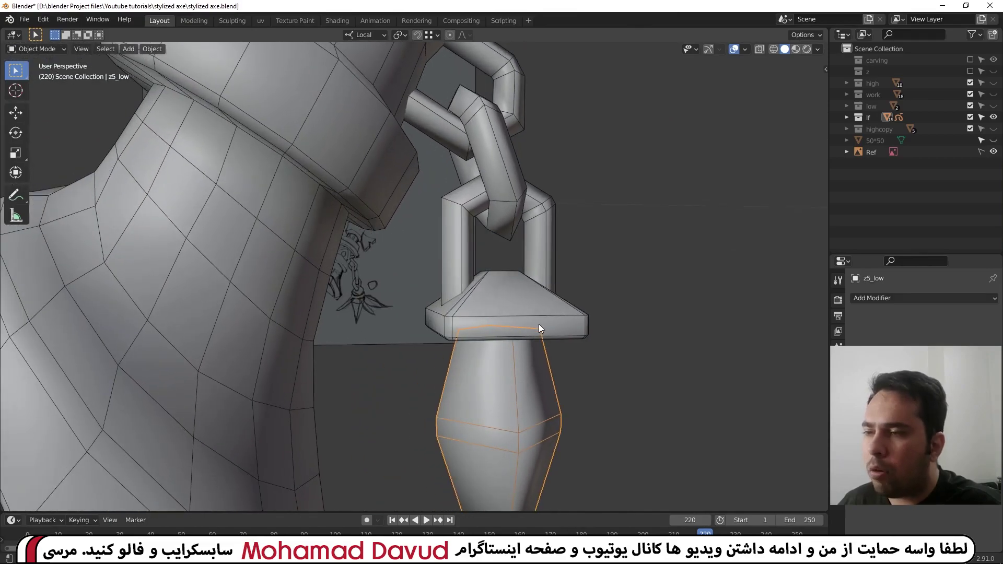
left_click(572, 292)
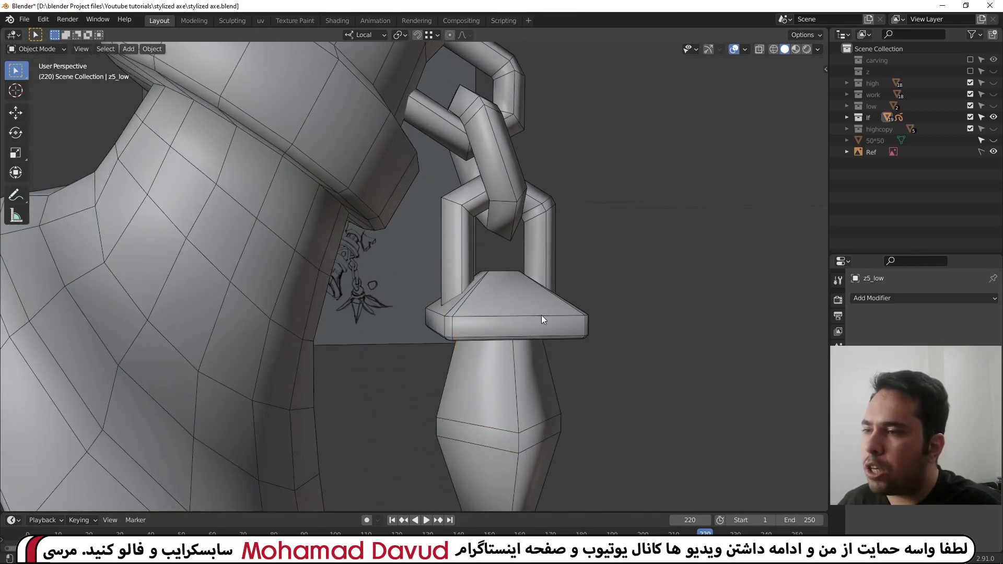
scroll(541, 315, "down", 6)
key("Tab")
mouse_move(491, 305)
middle_mouse_down()
mouse_move(448, 328)
mouse_move(448, 345)
mouse_move(416, 272)
middle_mouse_up()
scroll(448, 328, "up", 3)
scroll(452, 355, "up", 2)
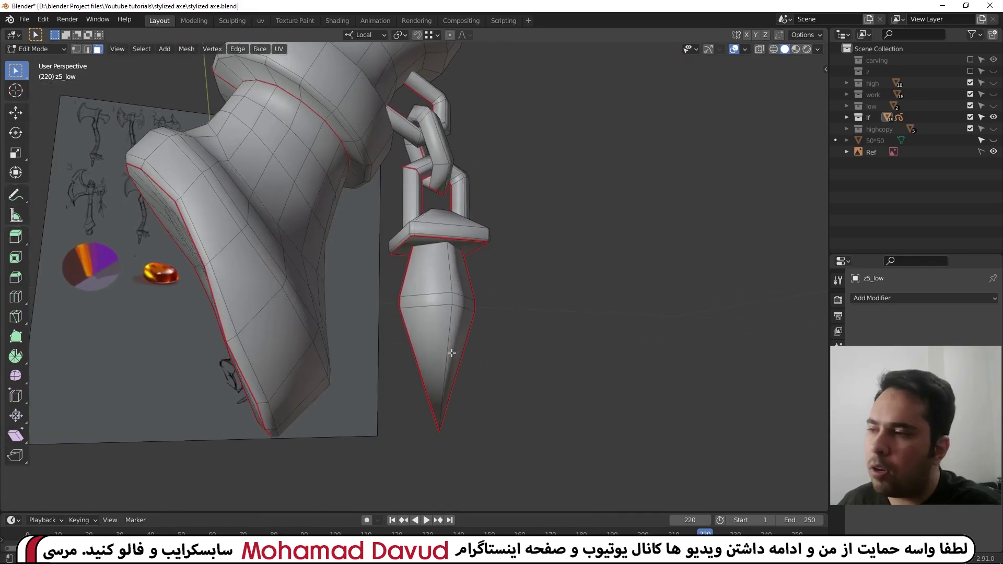
scroll(416, 272, "down", 5)
mouse_move(416, 271)
middle_mouse_down()
mouse_move(413, 391)
mouse_move(412, 309)
mouse_move(426, 303)
middle_mouse_up()
scroll(412, 309, "up", 2)
scroll(415, 309, "up", 2)
scroll(420, 310, "up", 2)
scroll(426, 310, "up", 3)
scroll(426, 303, "down", 3)
scroll(424, 311, "down", 2)
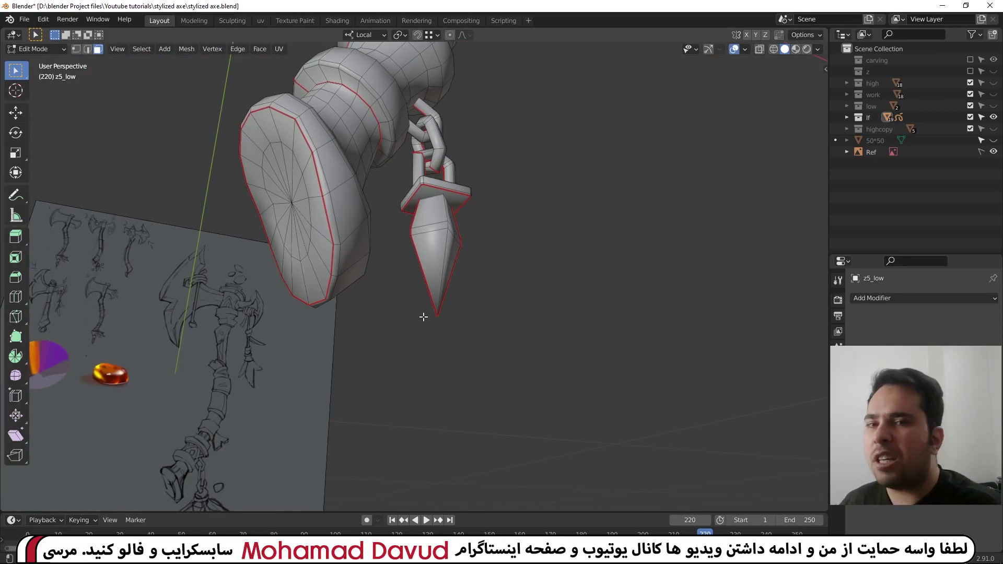
scroll(424, 317, "down", 5)
mouse_move(426, 320)
middle_mouse_down()
mouse_move(399, 417)
mouse_move(461, 178)
mouse_move(522, 210)
middle_mouse_up()
scroll(397, 419, "up", 5)
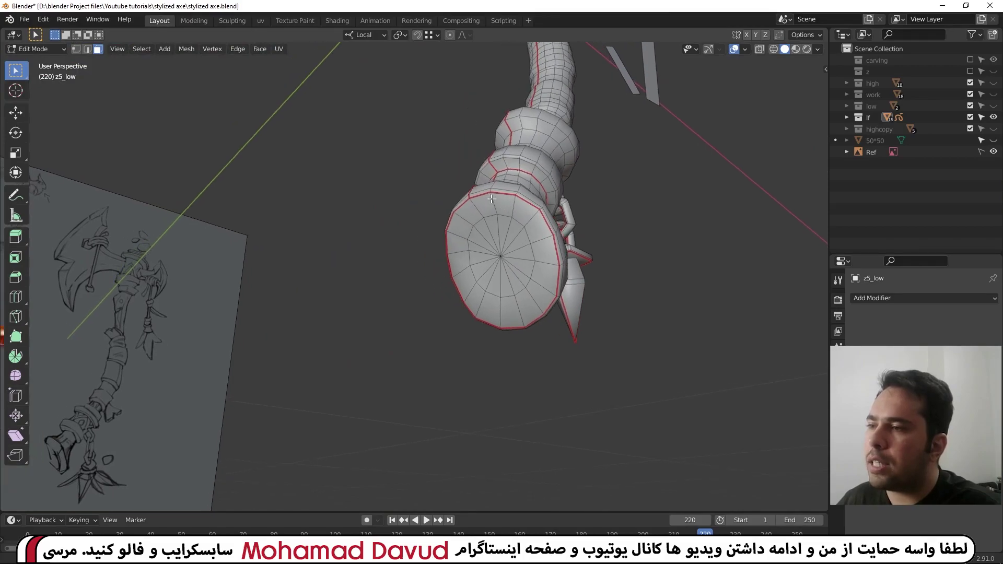
scroll(522, 210, "up", 2)
scroll(651, 295, "up", 3)
mouse_move(651, 296)
middle_mouse_down()
mouse_move(589, 291)
mouse_move(508, 371)
middle_mouse_up()
scroll(525, 349, "down", 4)
mouse_move(522, 330)
middle_mouse_down()
mouse_move(515, 335)
mouse_move(509, 310)
mouse_move(495, 382)
middle_mouse_up()
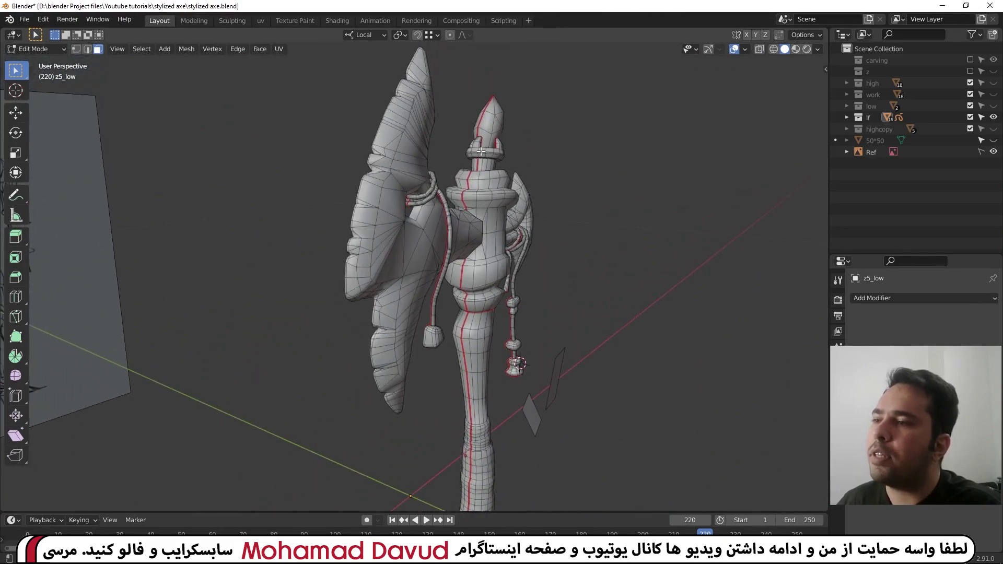
mouse_move(482, 151)
middle_mouse_down()
mouse_move(481, 222)
mouse_move(468, 190)
mouse_move(469, 201)
mouse_move(246, 143)
middle_mouse_up()
scroll(482, 222, "up", 4)
left_click(468, 190)
left_click(642, 221)
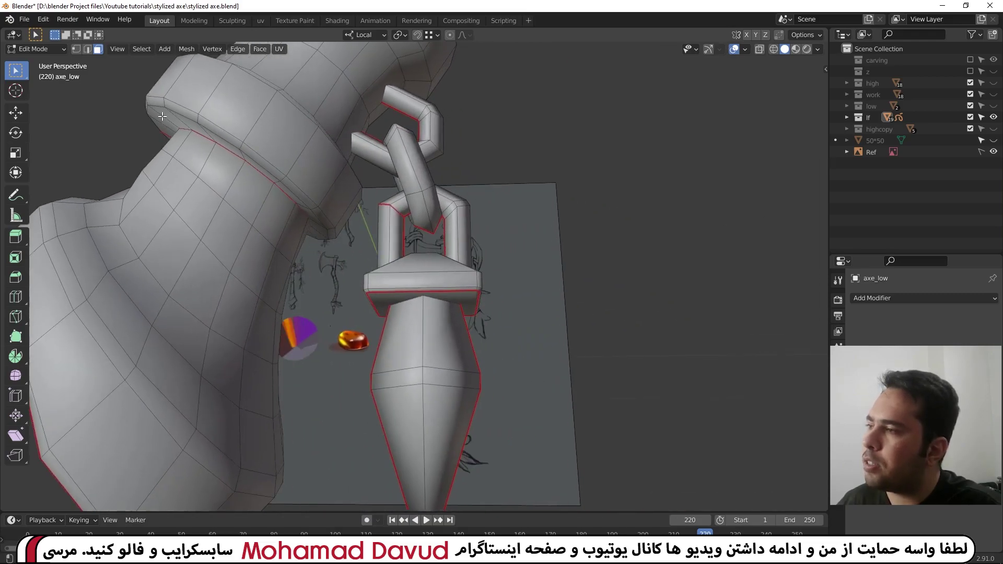
scroll(177, 134, "down", 5)
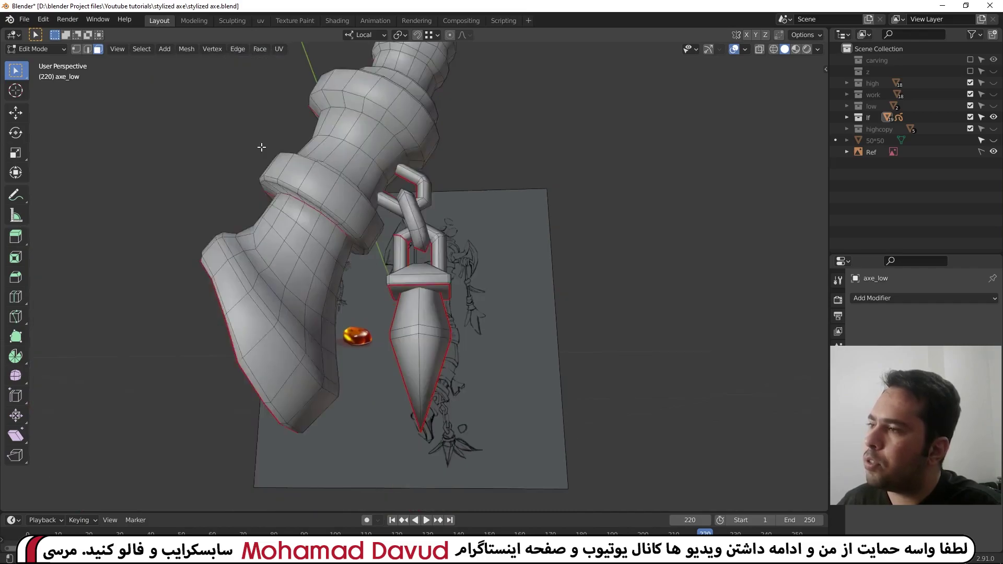
middle_click_drag(263, 148, 263, 174)
scroll(388, 173, "up", 2)
scroll(387, 173, "up", 1)
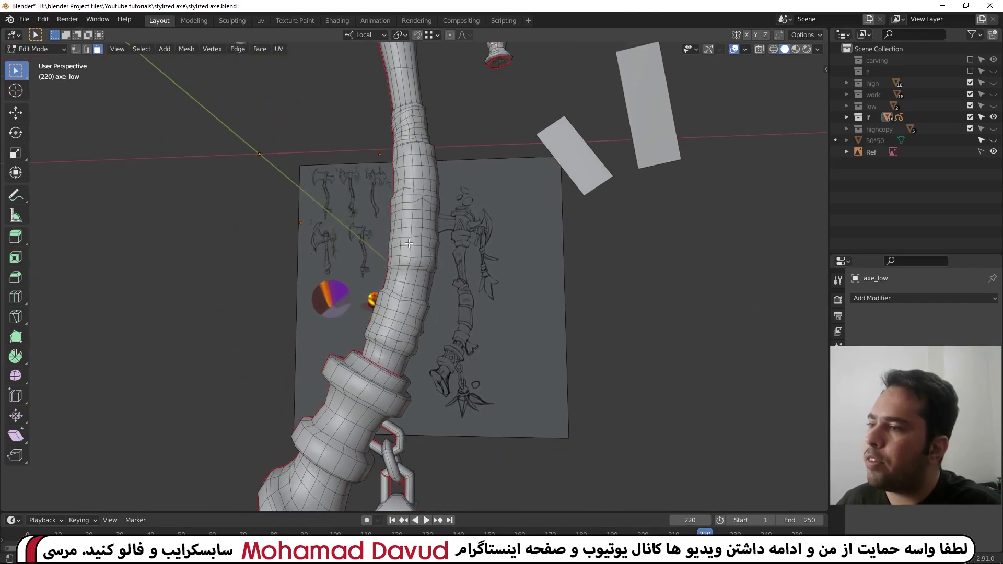
scroll(397, 193, "up", 3)
scroll(413, 221, "up", 2)
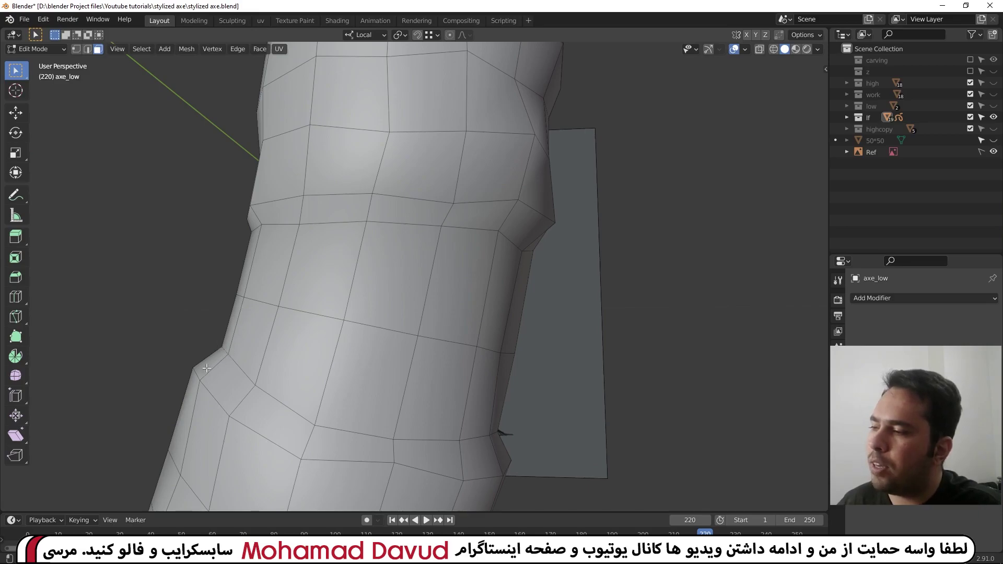
scroll(310, 324, "down", 5)
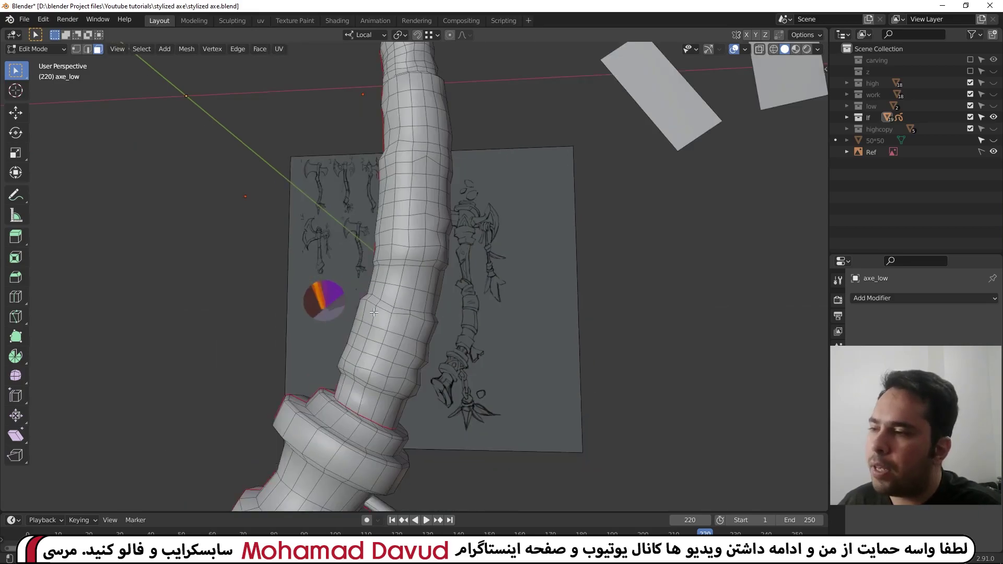
scroll(370, 297, "up", 1)
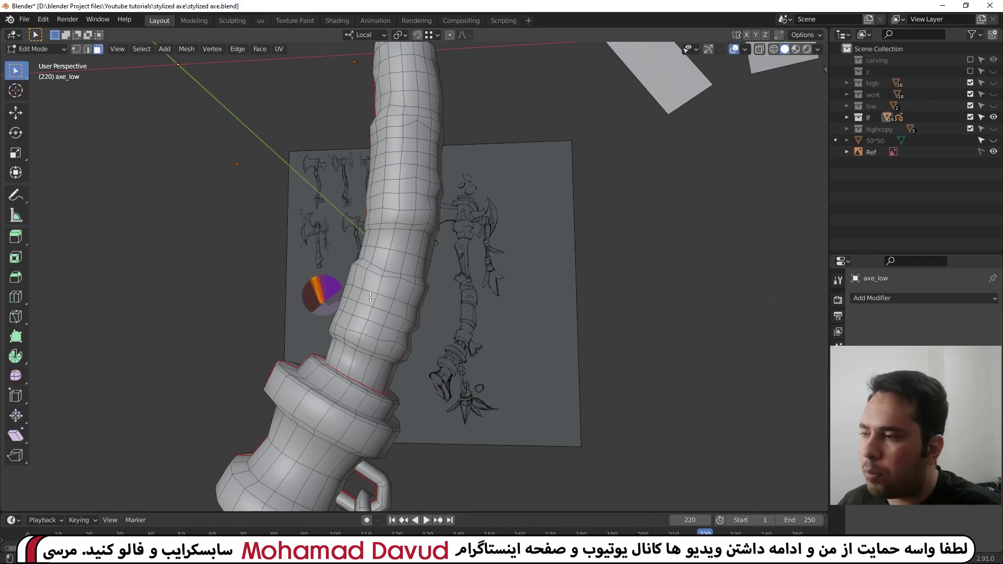
middle_click_drag(370, 296, 416, 299)
middle_click_drag(533, 302, 570, 312)
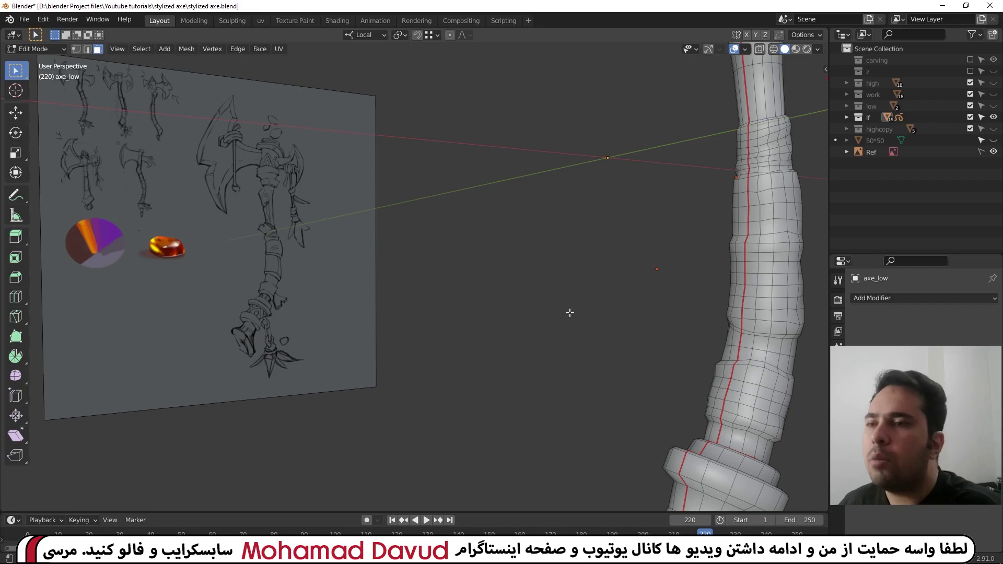
middle_click_drag(570, 313, 487, 290)
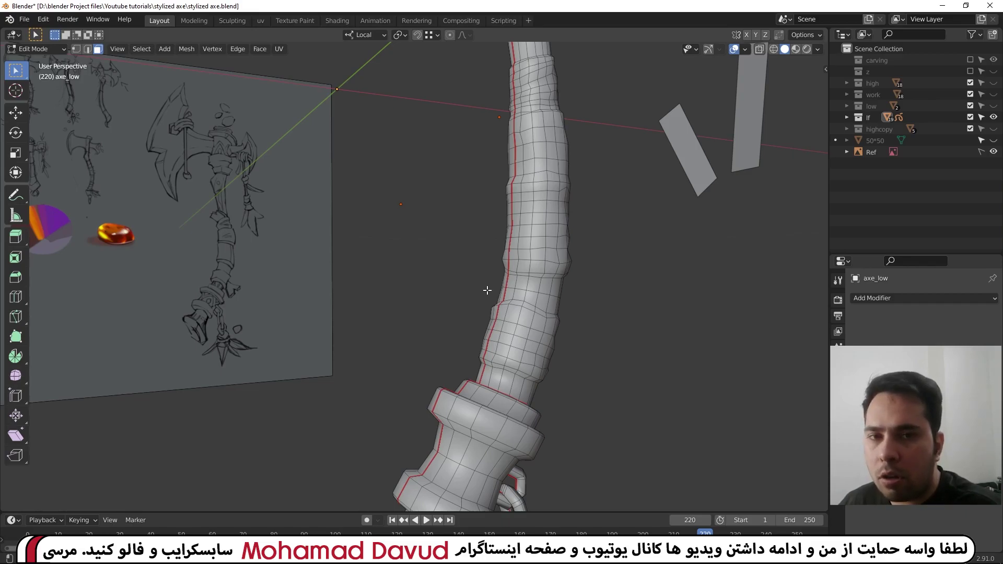
scroll(487, 290, "down", 3)
mouse_move(487, 290)
middle_mouse_down()
mouse_move(513, 305)
mouse_move(535, 284)
mouse_move(500, 273)
mouse_move(495, 259)
mouse_move(512, 248)
mouse_move(551, 274)
mouse_move(562, 266)
middle_mouse_up()
scroll(512, 306, "up", 4)
scroll(513, 247, "down", 2)
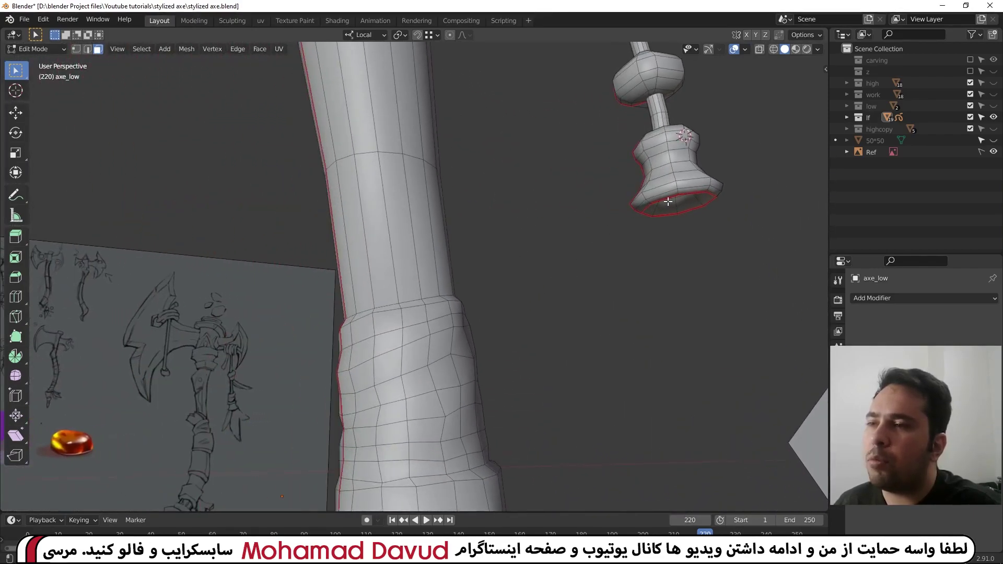
Mark a horizontal edge loop on the pommel as a seam, then clear that seam again.
left_click(673, 198)
key("grave")
left_click(722, 227)
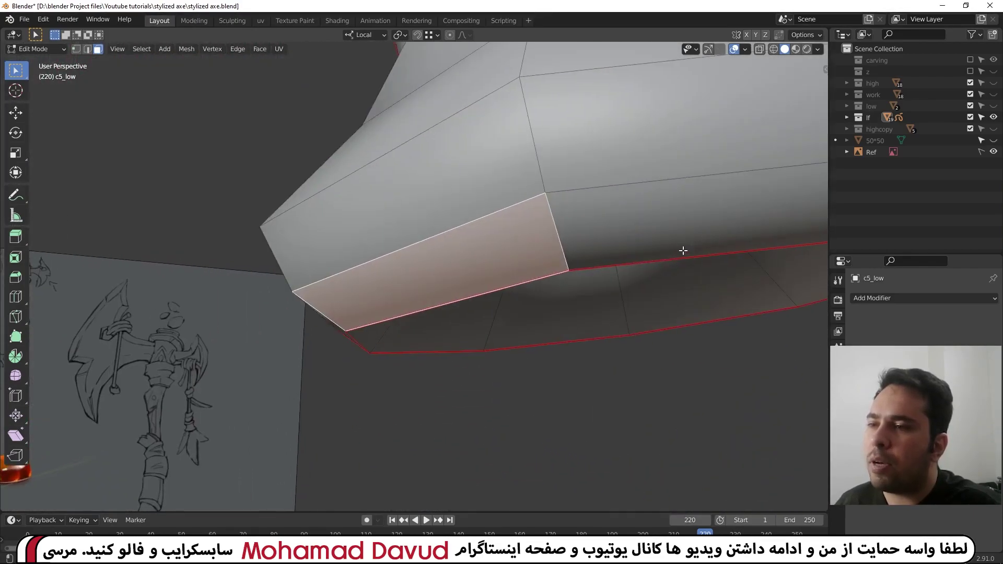
scroll(682, 213, "down", 3)
left_click(681, 213)
left_click(539, 234, "alt")
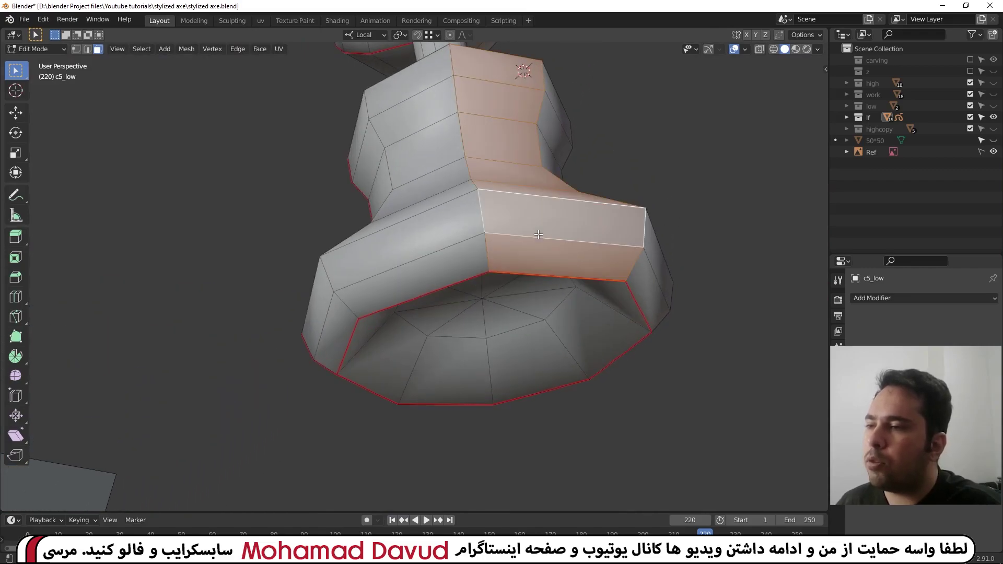
key("2")
left_click(544, 237, "alt")
right_click(545, 237)
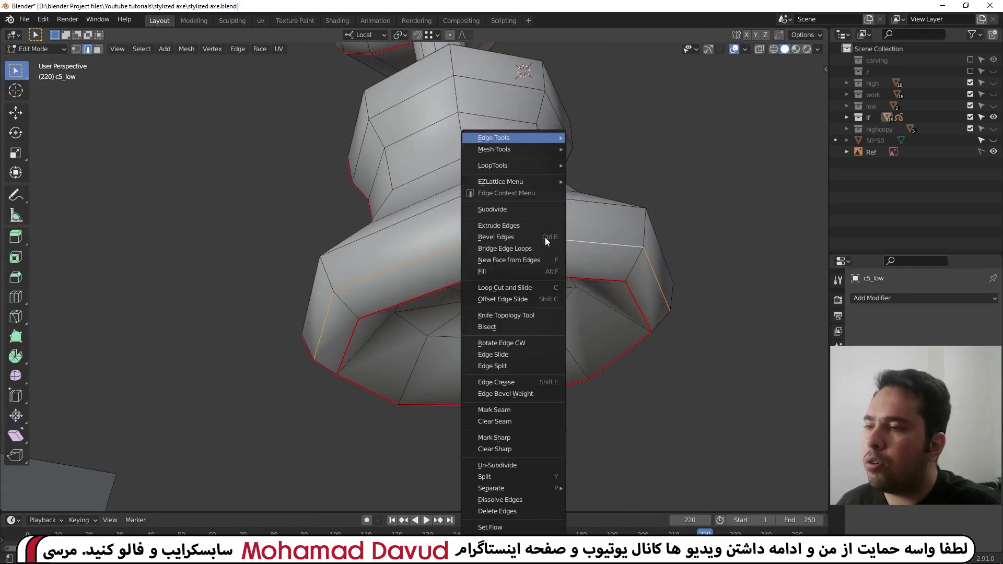
left_click(518, 409)
right_click(513, 235)
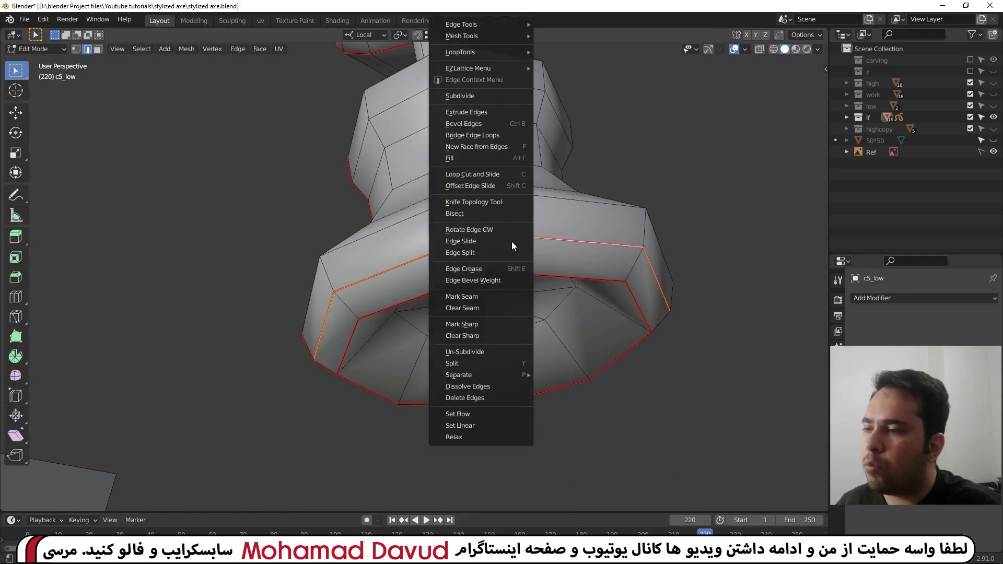
left_click(478, 308)
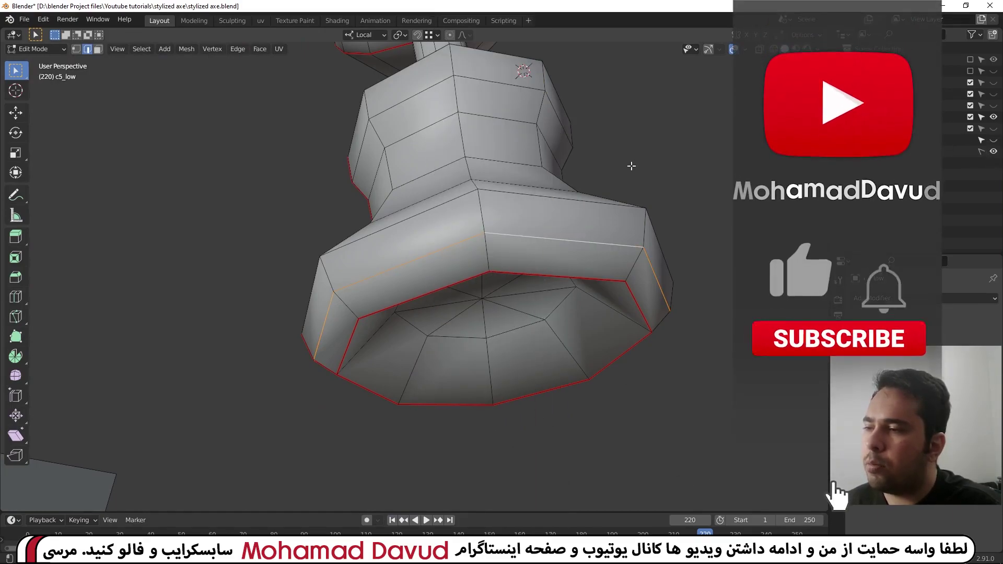
Switch to the c2_low rope piece and mark an edge loop along the rope as a seam.
middle_click_drag(627, 235, 663, 213)
scroll(555, 280, "up", 3)
scroll(555, 281, "down", 4)
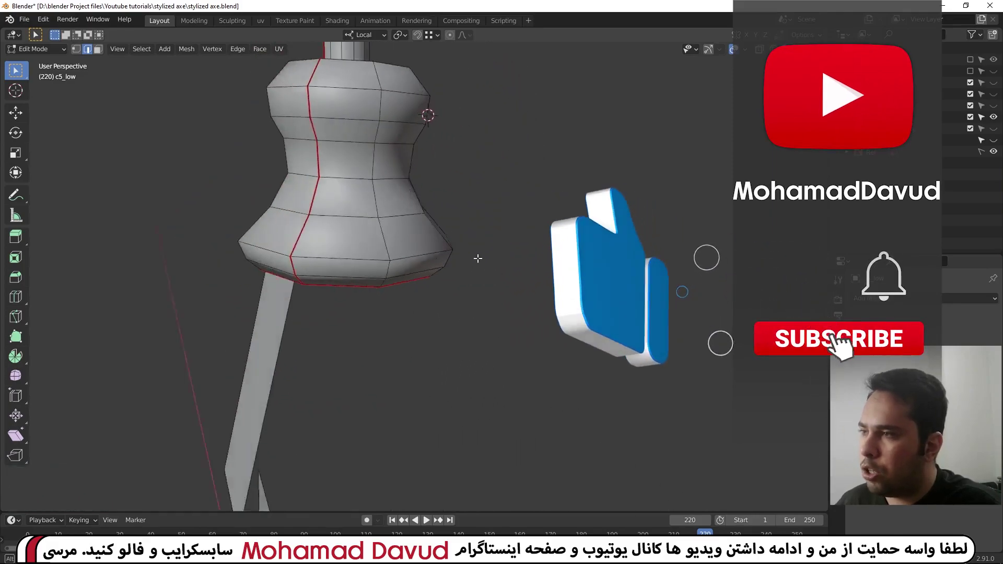
mouse_move(477, 257)
middle_mouse_down()
mouse_move(439, 275)
mouse_move(477, 206)
mouse_move(246, 173)
middle_mouse_up()
scroll(245, 173, "down", 3)
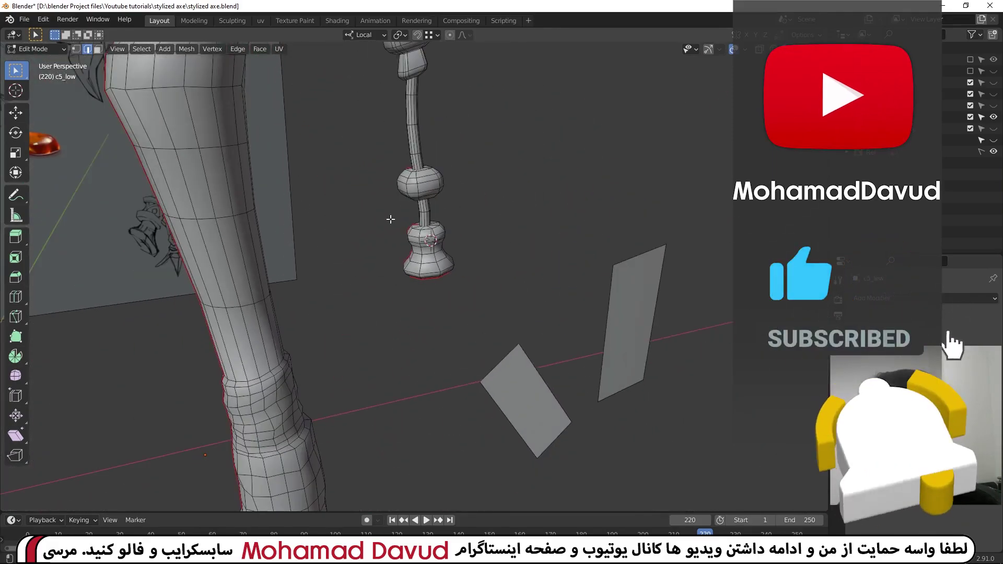
scroll(440, 232, "up", 2)
scroll(441, 232, "up", 2)
scroll(441, 232, "up", 2)
scroll(440, 233, "down", 3)
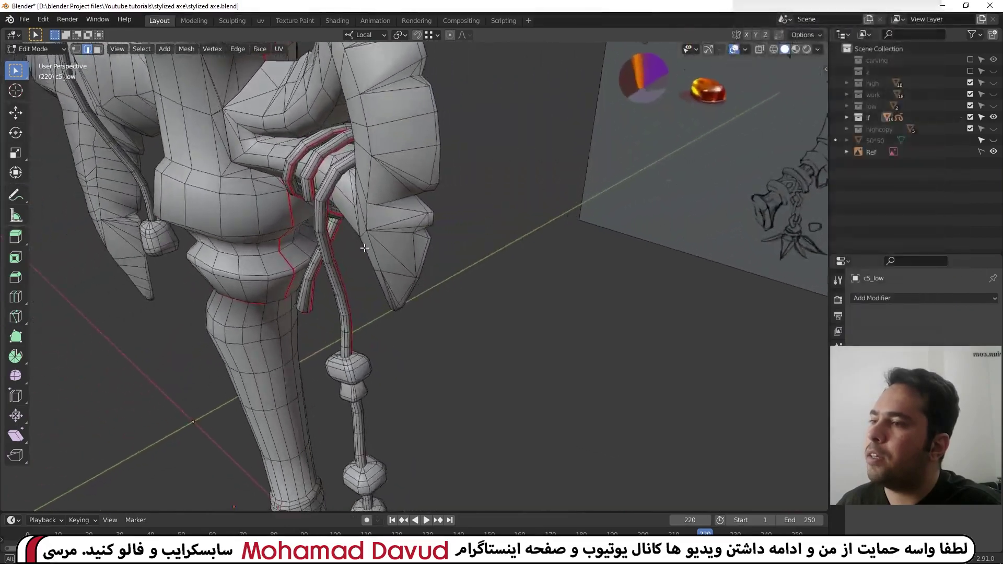
mouse_move(440, 233)
middle_mouse_down()
mouse_move(386, 276)
mouse_move(375, 248)
middle_mouse_up()
scroll(385, 276, "up", 2)
scroll(376, 267, "up", 2)
left_click(348, 228)
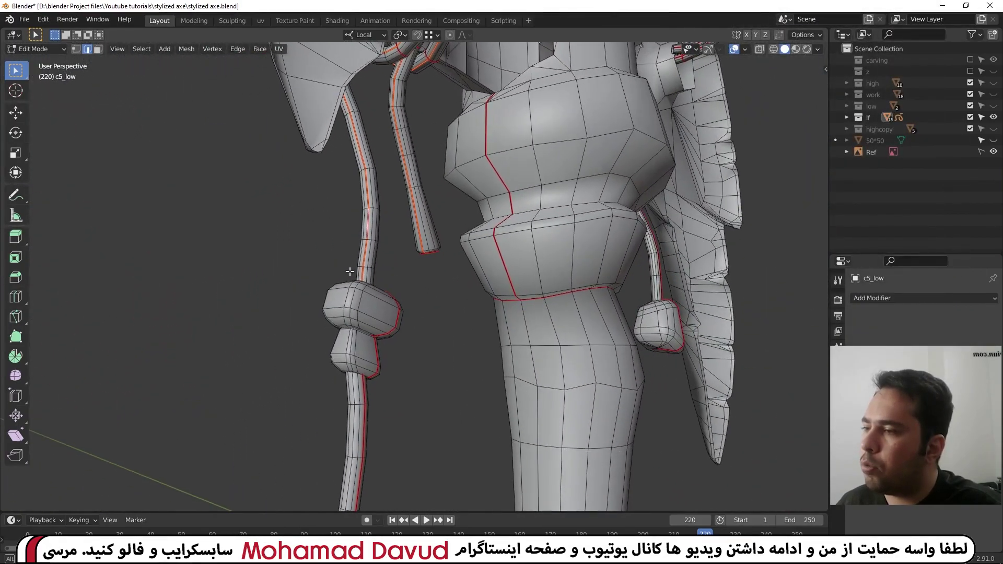
left_click(375, 248, "alt")
key("ctrl+e")
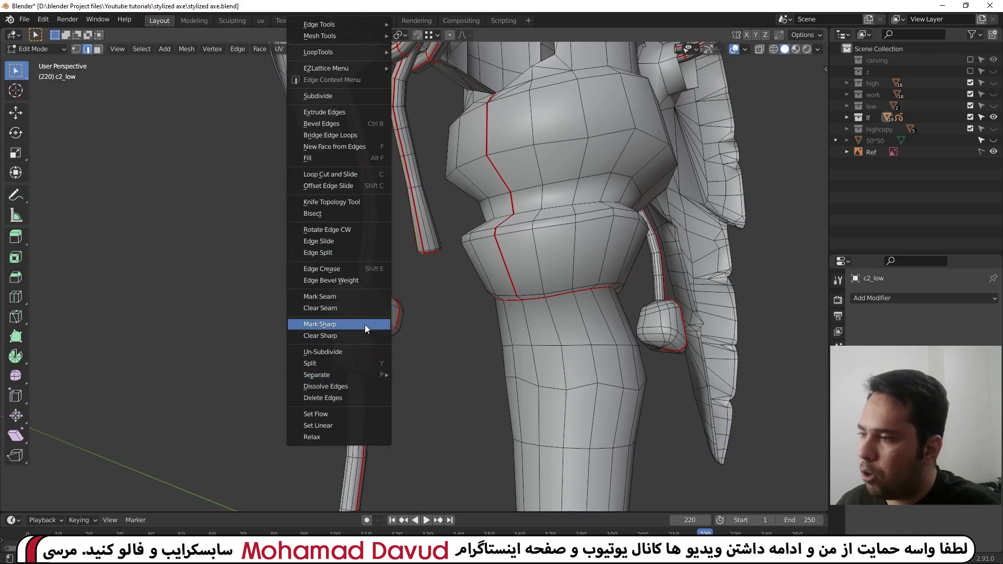
left_click(366, 295)
middle_click_drag(392, 275, 273, 217)
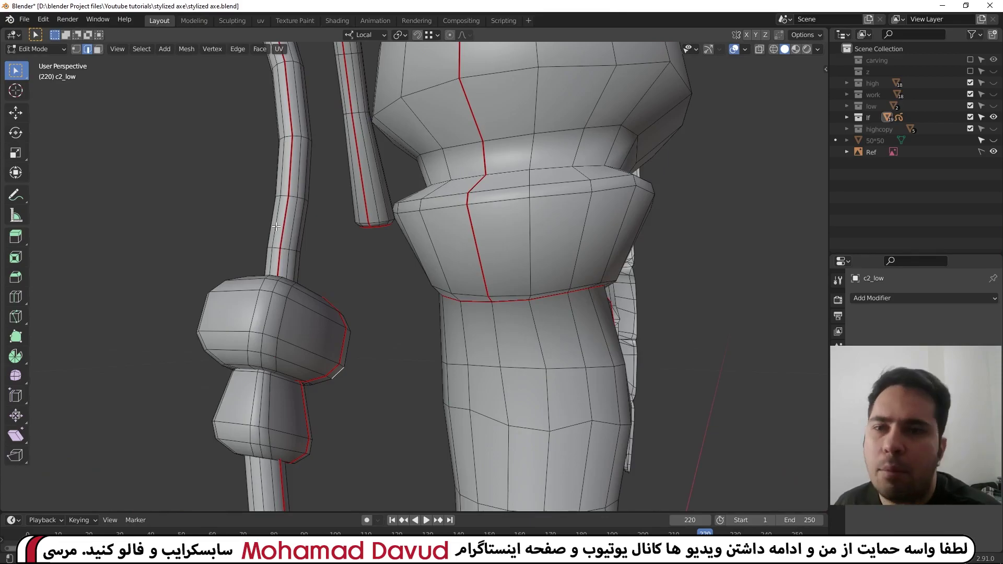
scroll(324, 302, "down", 3)
scroll(353, 338, "down", 3)
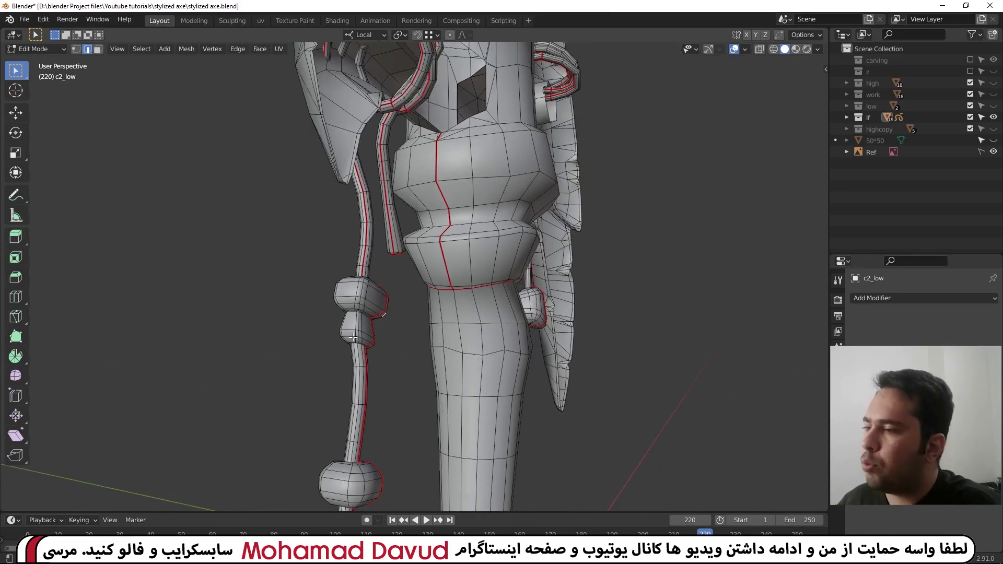
scroll(353, 338, "down", 3)
Orbit around the whole axe to check the new rope seams from several angles.
middle_click_drag(360, 361, 371, 379)
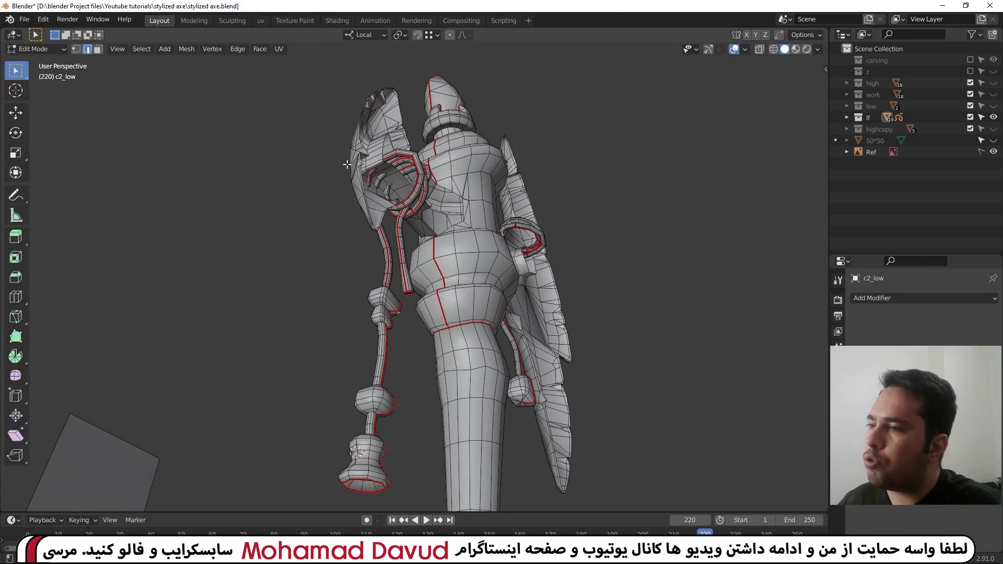
middle_click_drag(392, 189, 440, 198)
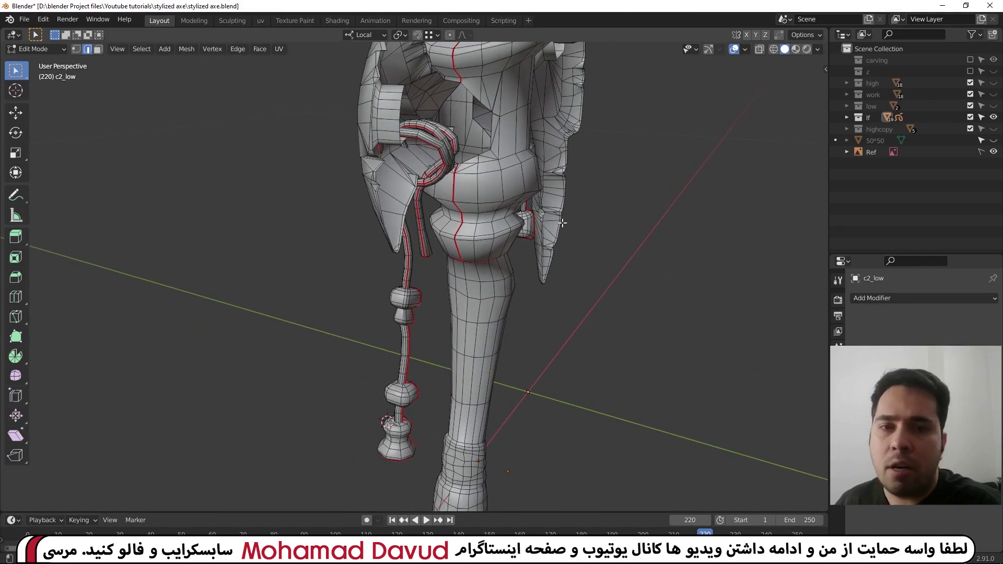
middle_click_drag(252, 158, 464, 239)
scroll(464, 239, "up", 2)
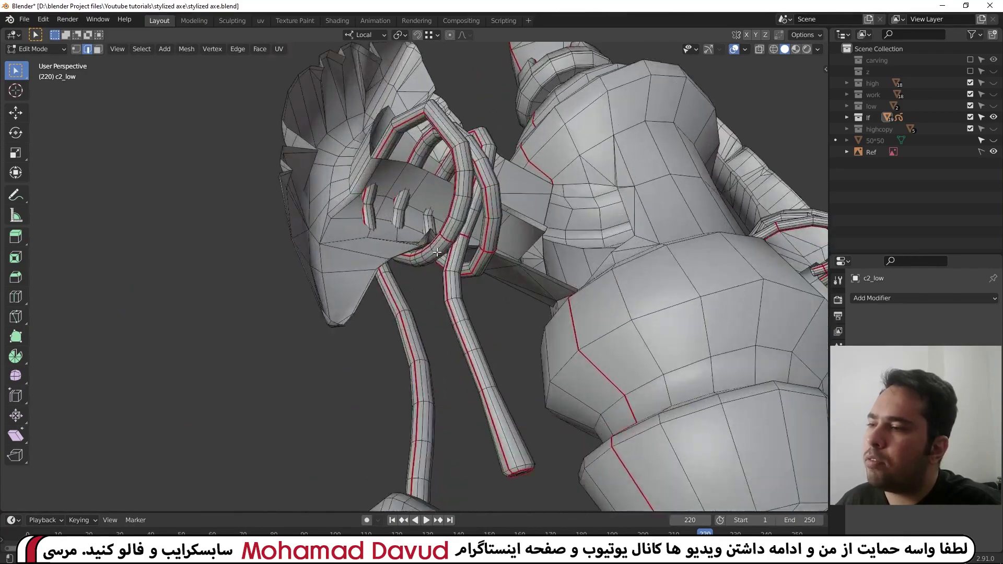
scroll(459, 264, "up", 2)
scroll(455, 288, "up", 2)
scroll(451, 314, "up", 1)
middle_click_drag(447, 338, 420, 305)
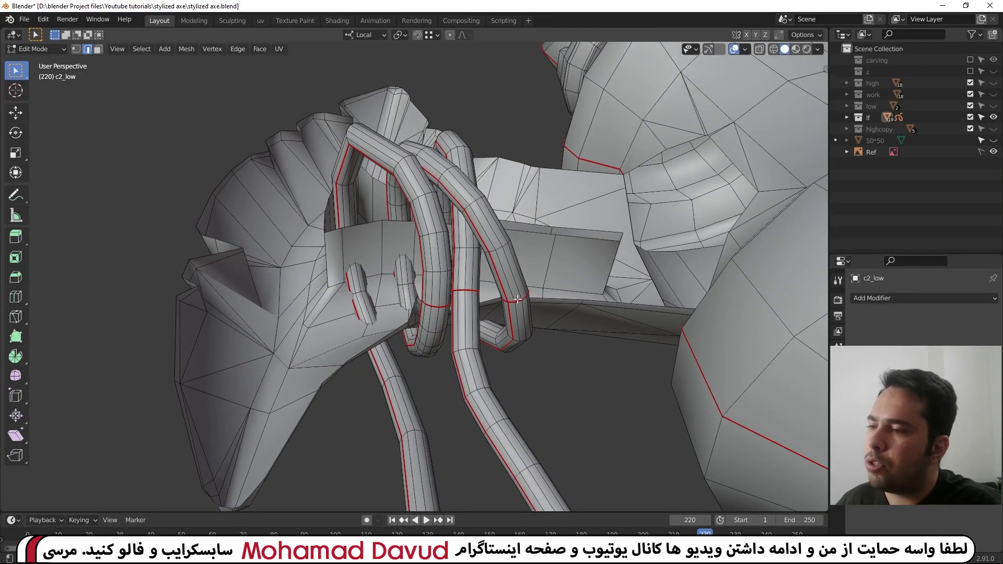
scroll(517, 299, "down", 2)
scroll(510, 321, "down", 4)
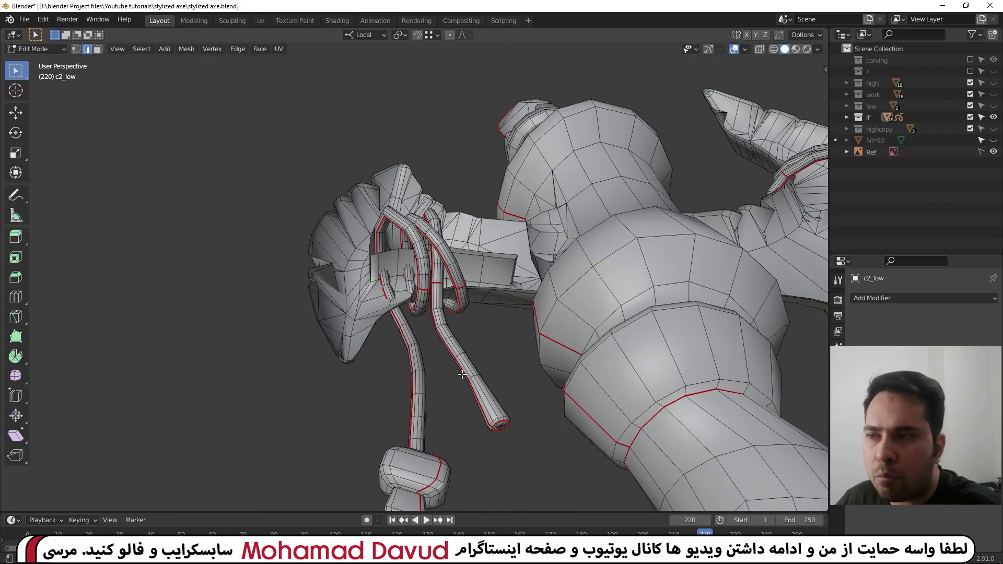
mouse_move(462, 374)
middle_mouse_down()
mouse_move(481, 410)
mouse_move(387, 421)
middle_mouse_up()
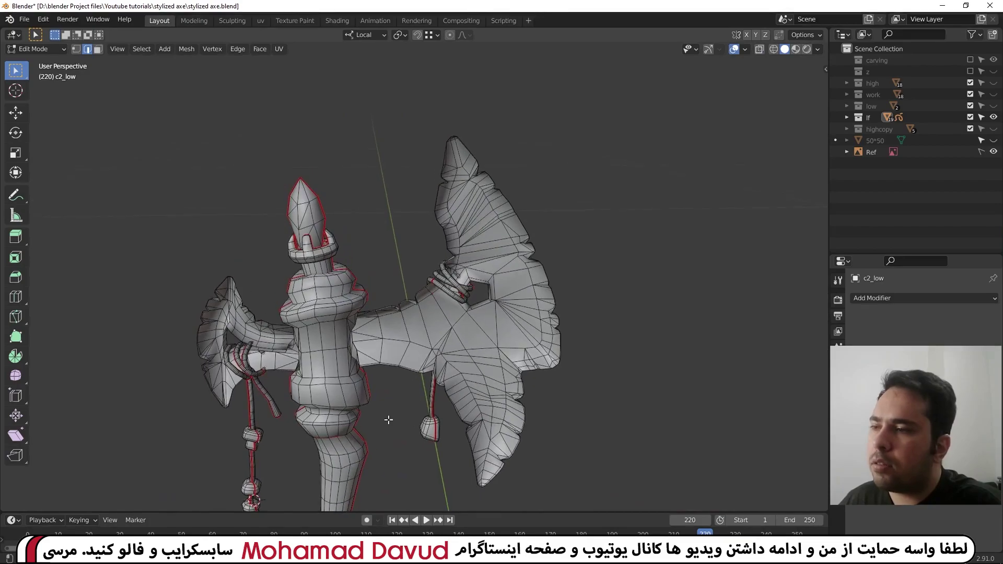
scroll(456, 283, "up", 5)
scroll(456, 283, "down", 4)
mouse_move(456, 282)
middle_mouse_down()
mouse_move(459, 325)
mouse_move(518, 294)
middle_mouse_up()
key("Tab")
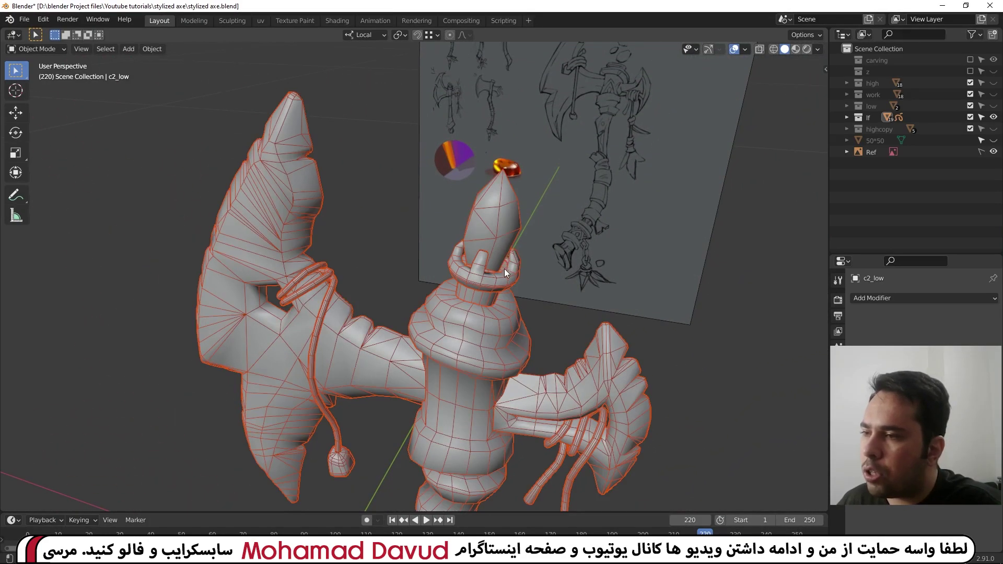
left_click(507, 278)
key("KP_Divide")
key("Tab")
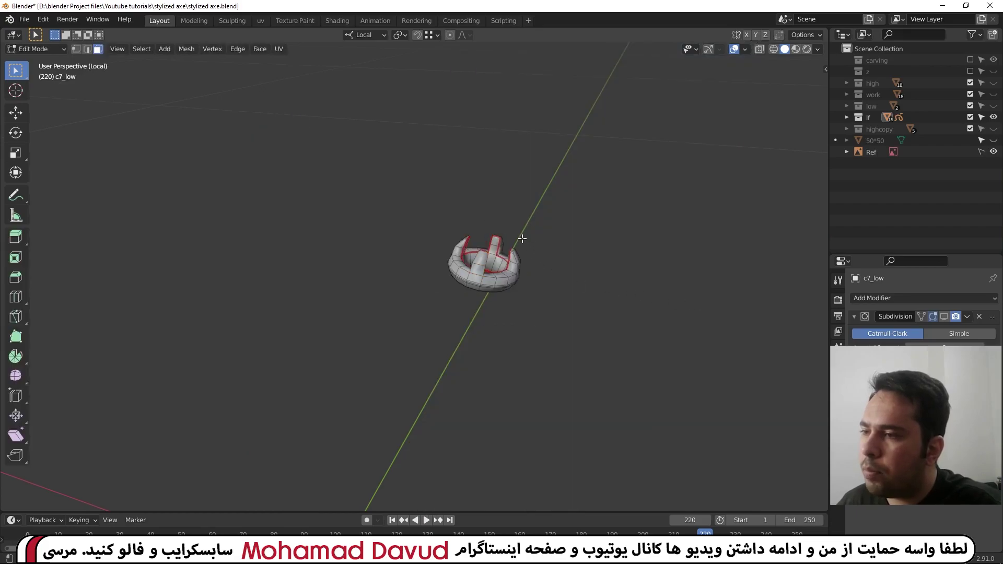
scroll(521, 237, "up", 8)
scroll(434, 312, "up", 4)
scroll(434, 312, "down", 5)
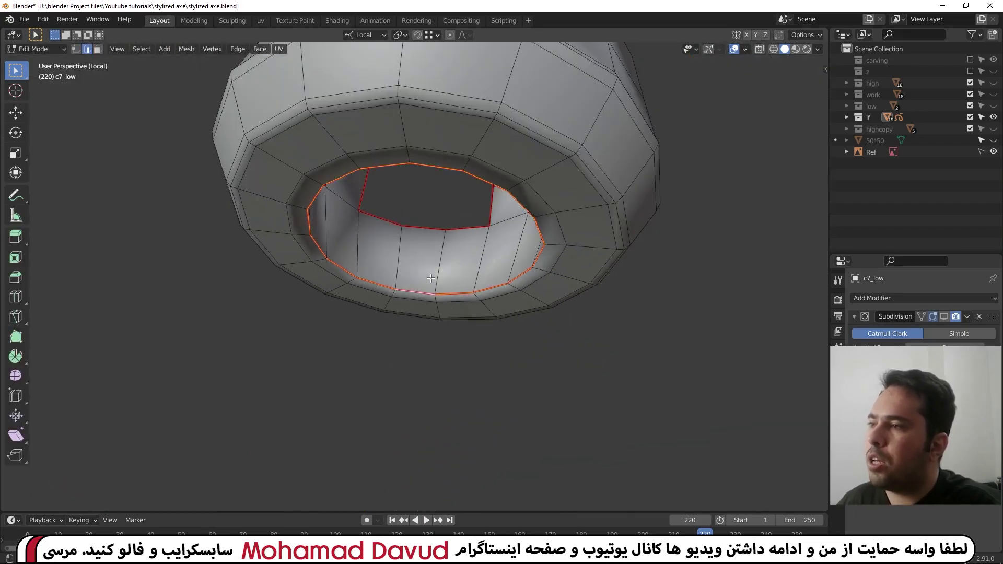
mouse_move(434, 312)
middle_mouse_down()
mouse_move(417, 371)
mouse_move(320, 298)
mouse_move(511, 285)
mouse_move(524, 277)
mouse_move(521, 258)
mouse_move(563, 158)
mouse_move(581, 171)
middle_mouse_up()
scroll(416, 370, "down", 4)
scroll(320, 298, "down", 2)
key("KP_Divide")
key("Tab")
scroll(562, 158, "down", 2)
left_click(538, 218)
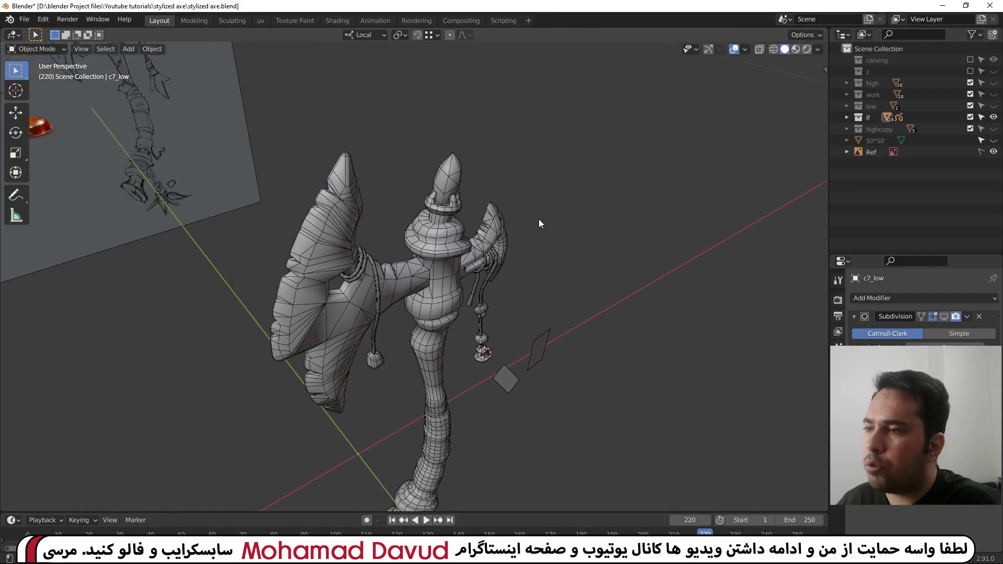
Select the blade axe_low.001, isolate it in local view, and inspect its pieces.
left_click(498, 221)
key("KP_Divide")
mouse_move(497, 224)
middle_mouse_down()
mouse_move(480, 217)
mouse_move(581, 192)
middle_mouse_up()
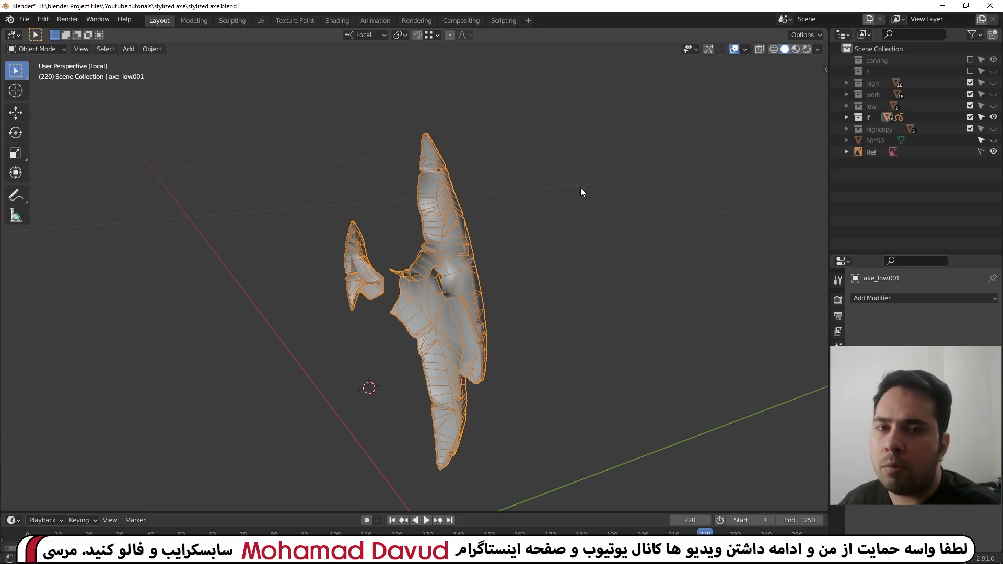
middle_click_drag(581, 189, 470, 183)
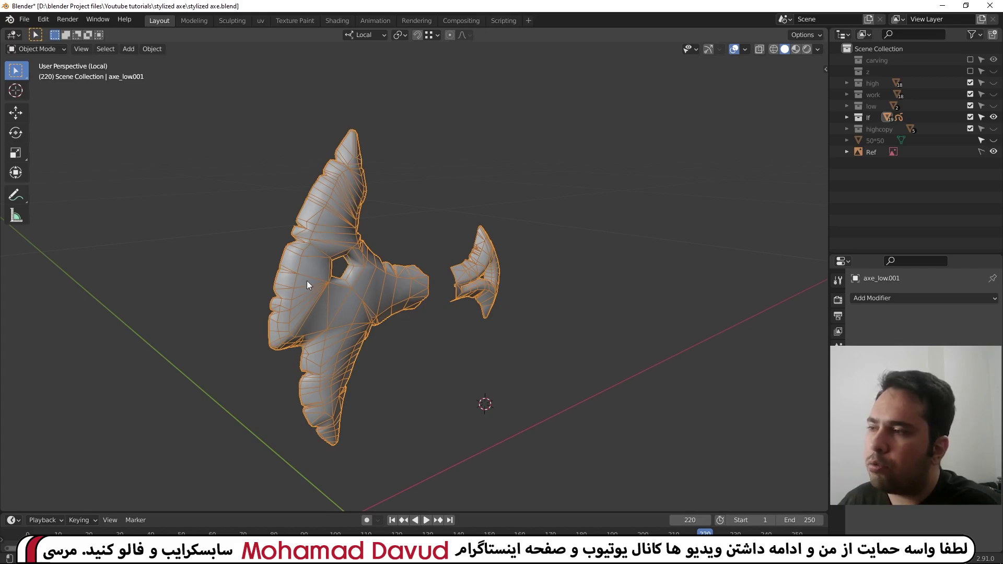
mouse_move(380, 378)
middle_mouse_down()
mouse_move(517, 398)
mouse_move(433, 296)
middle_mouse_up()
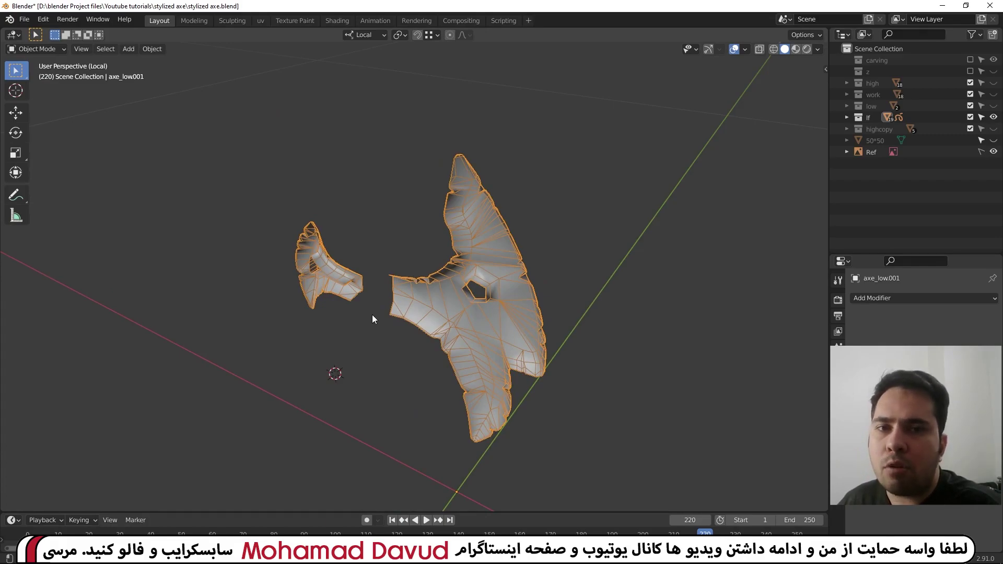
mouse_move(527, 306)
middle_mouse_down()
mouse_move(412, 309)
mouse_move(368, 250)
middle_mouse_up()
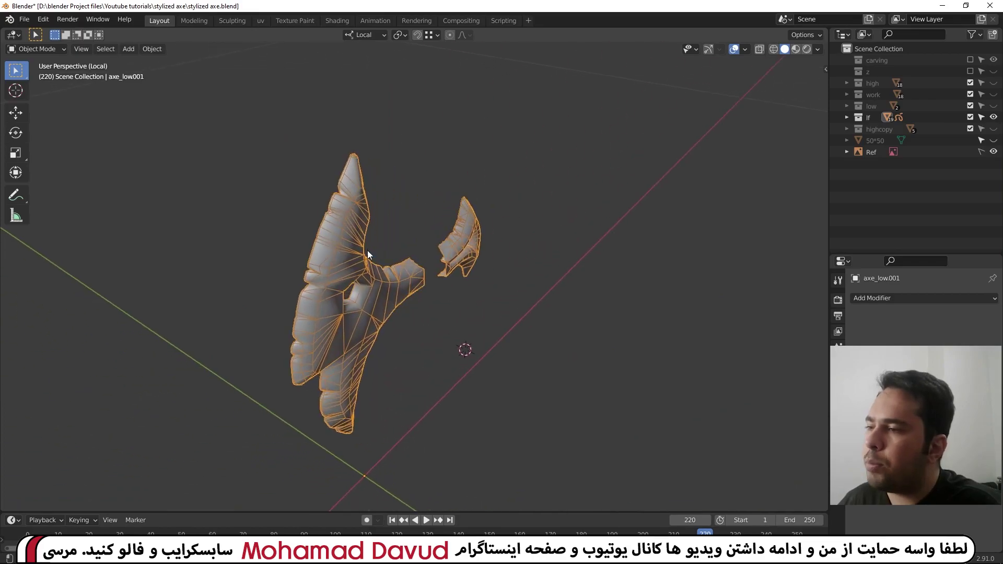
scroll(360, 217, "up", 3)
mouse_move(338, 196)
middle_mouse_down()
mouse_move(327, 178)
mouse_move(330, 284)
middle_mouse_up()
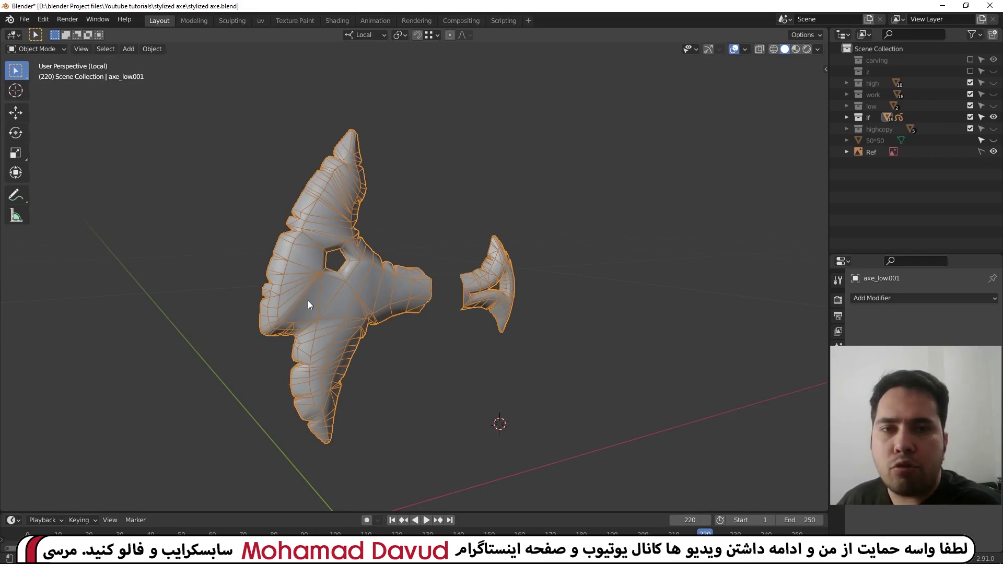
middle_click_drag(308, 305, 326, 269)
left_click(472, 168)
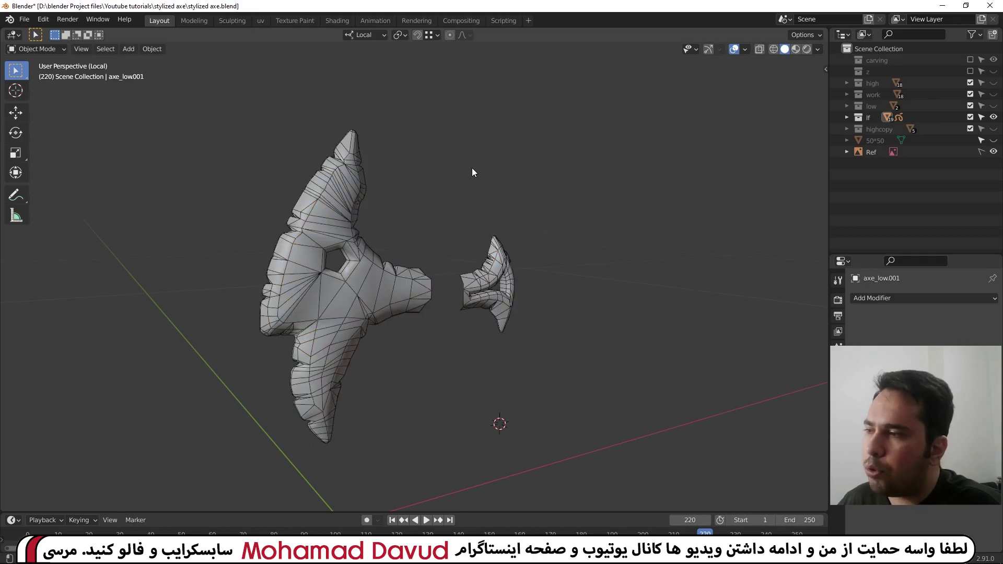
middle_click_drag(472, 167, 405, 285)
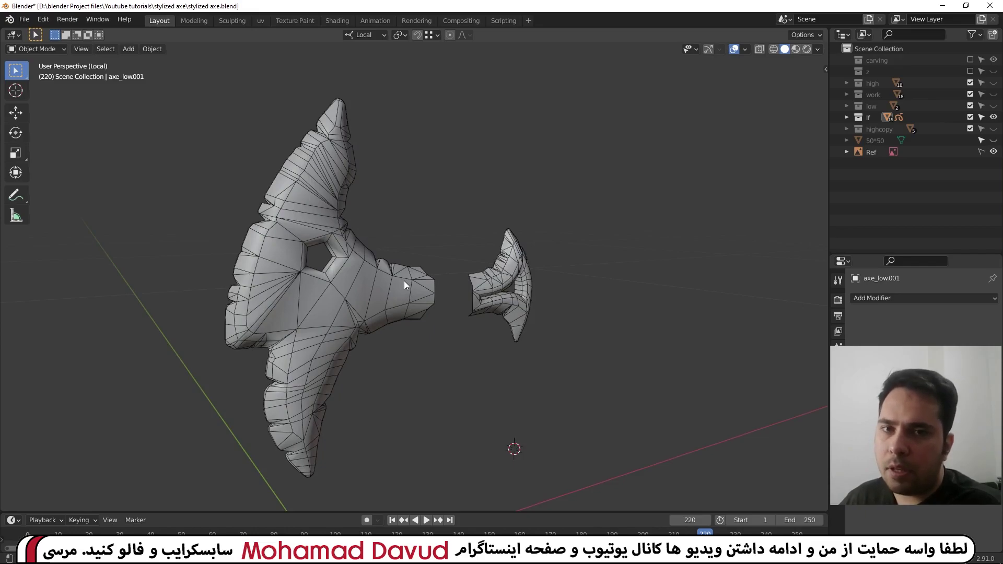
middle_click_drag(403, 281, 466, 293)
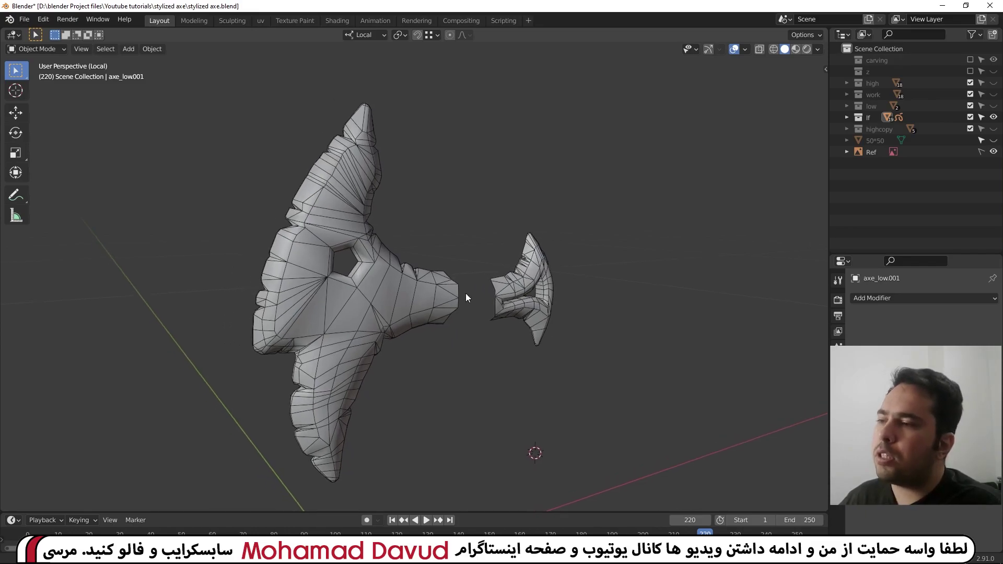
Select both blade pieces, switch to the UV Editing workspace, and isolate the blade.
key("a")
left_click(260, 20)
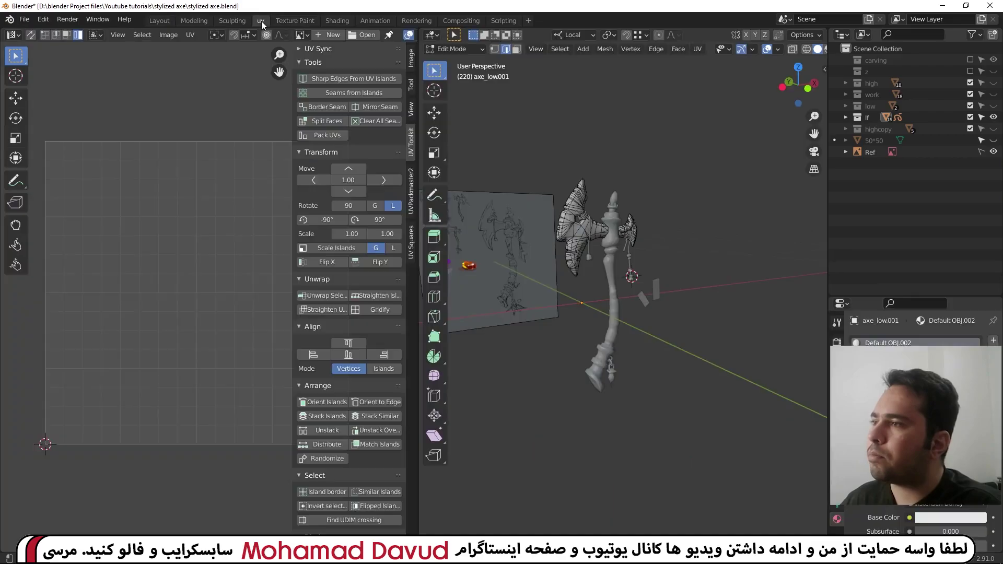
scroll(88, 309, "down", 3)
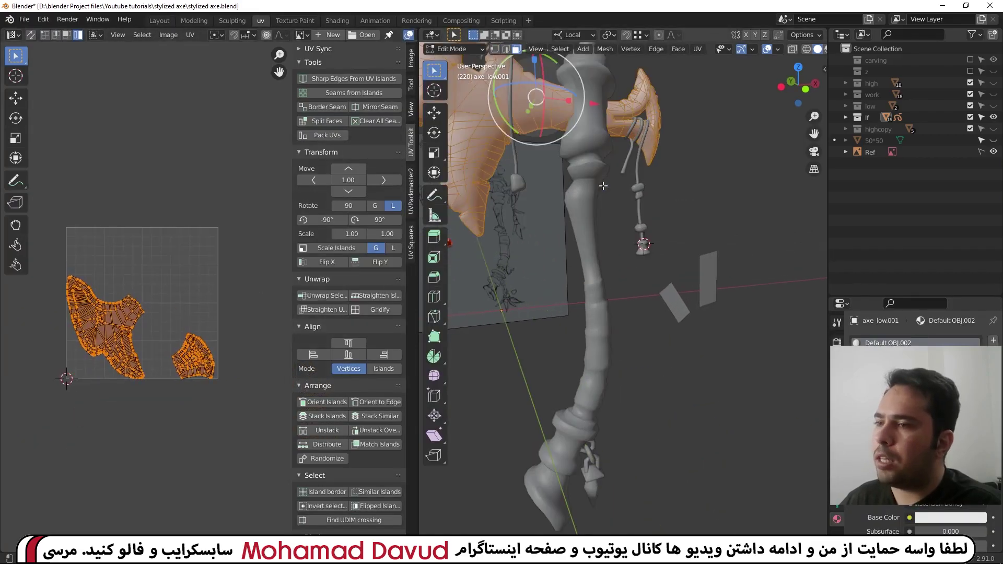
scroll(523, 235, "up", 3)
mouse_move(523, 235)
middle_mouse_down()
mouse_move(658, 243)
mouse_move(613, 275)
mouse_move(650, 278)
middle_mouse_up()
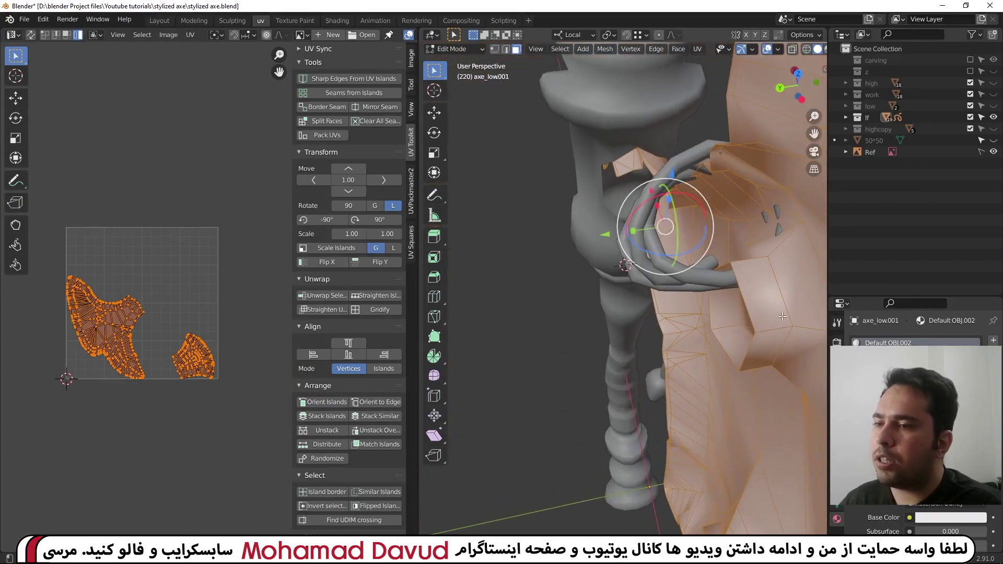
key("KP_Divide")
key("alt+a")
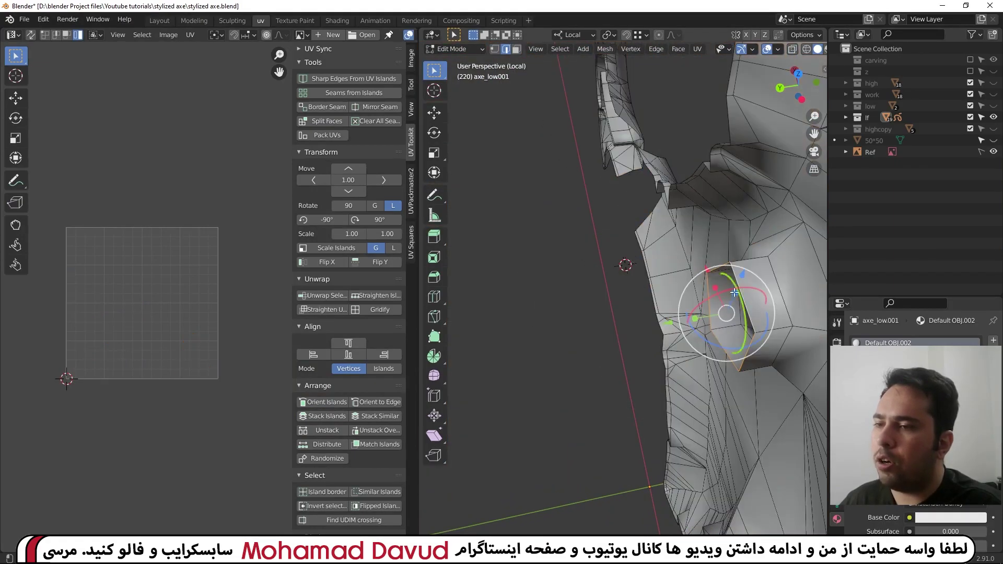
Select the entire mesh, unwrap it Angle Based, and return to Object Mode.
scroll(706, 225, "down", 5)
mouse_move(675, 133)
middle_mouse_down()
mouse_move(619, 156)
mouse_move(566, 204)
mouse_move(620, 282)
mouse_move(628, 350)
middle_mouse_up()
key("a")
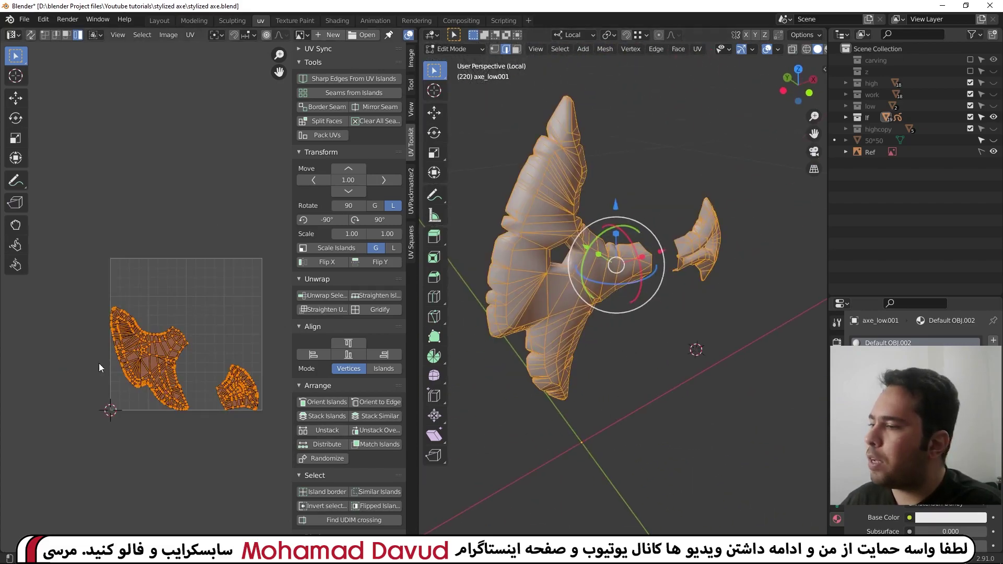
middle_click_drag(622, 293, 633, 318)
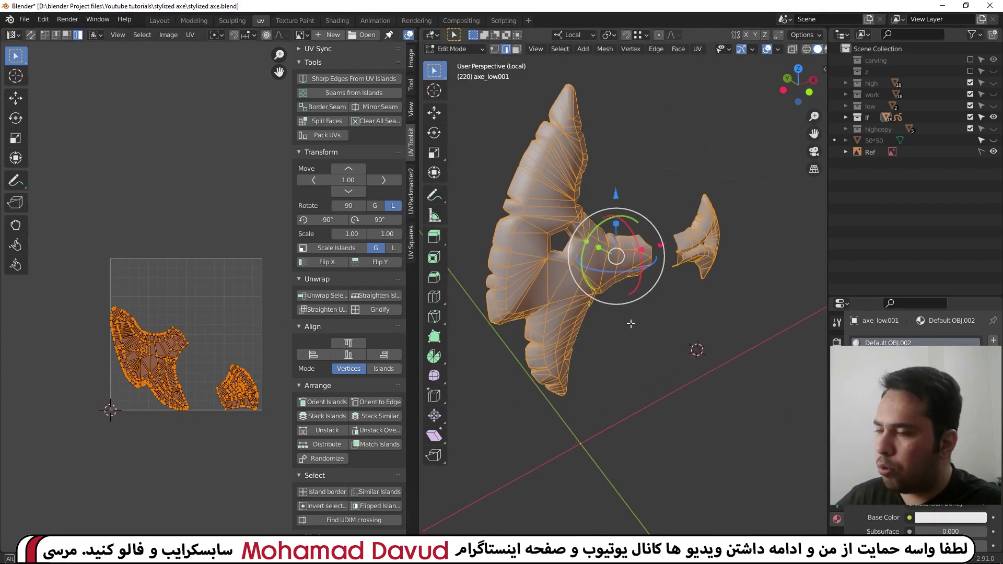
key("u")
left_click(593, 182)
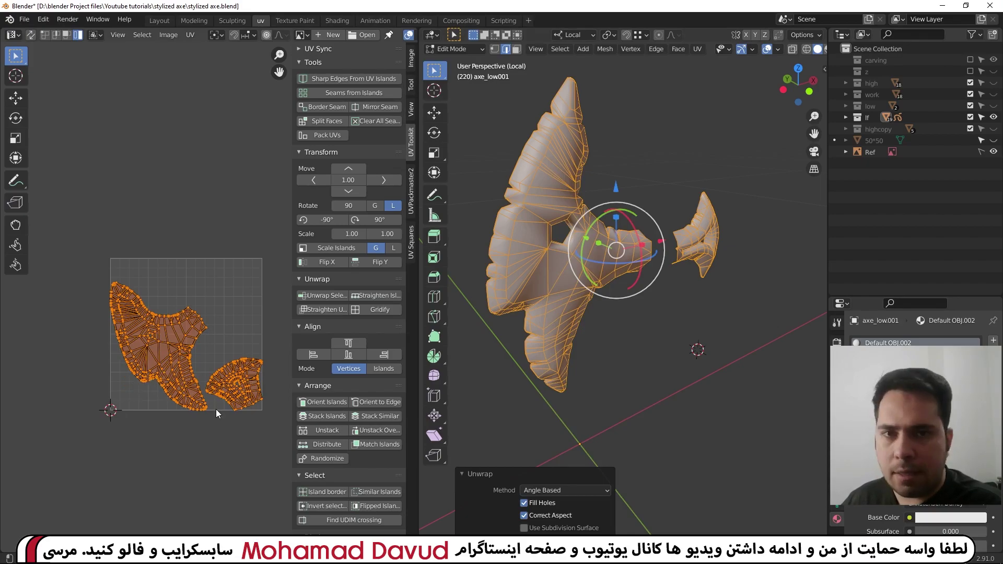
middle_click_drag(591, 314, 610, 324)
key("Tab")
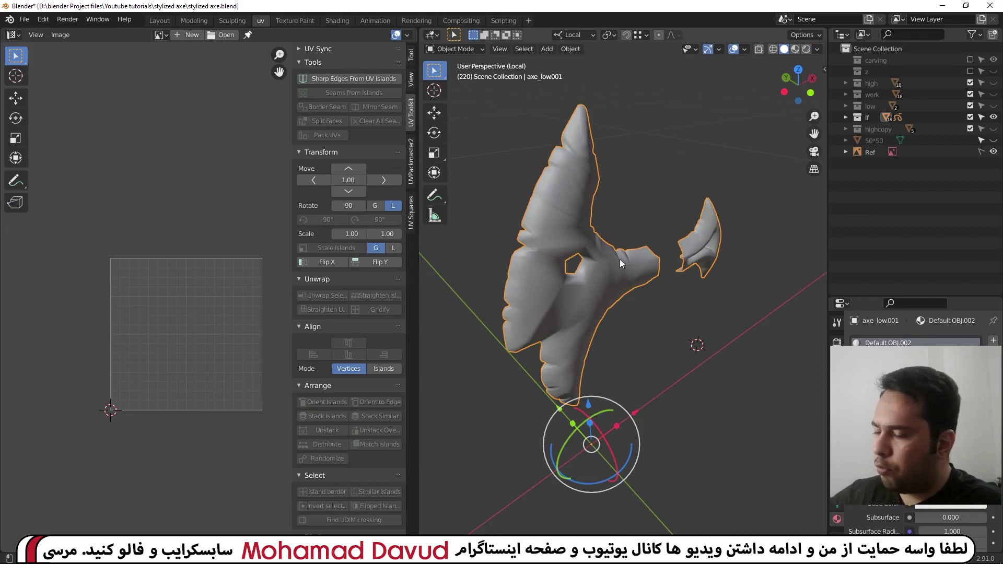
Mirror the axe on Y with Merge turned off and inspect the result in Edit Mode.
key("alt+shift+x")
mouse_move(632, 233)
middle_mouse_down()
mouse_move(719, 192)
mouse_move(631, 218)
mouse_move(708, 338)
middle_mouse_up()
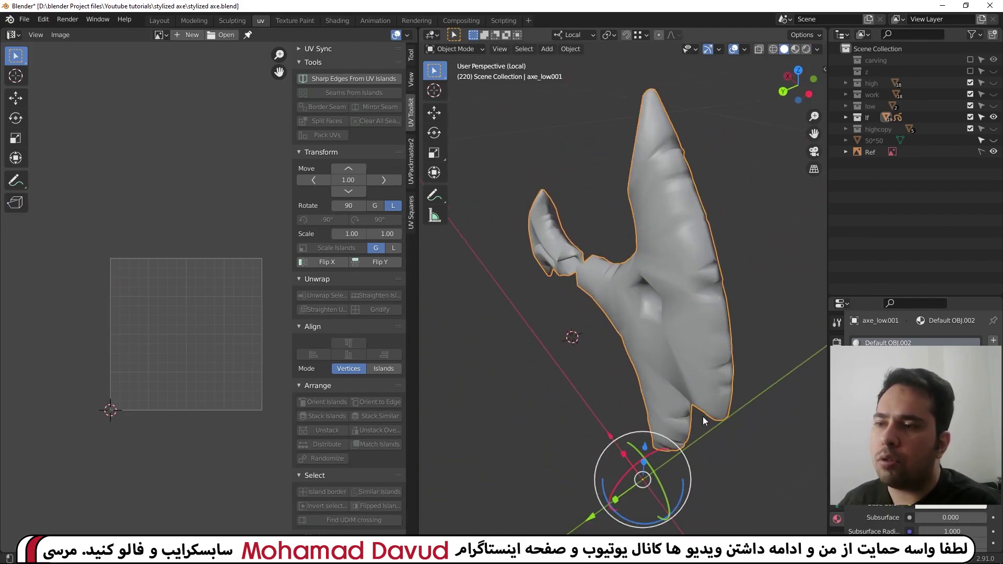
left_click_drag(908, 297, 889, 165)
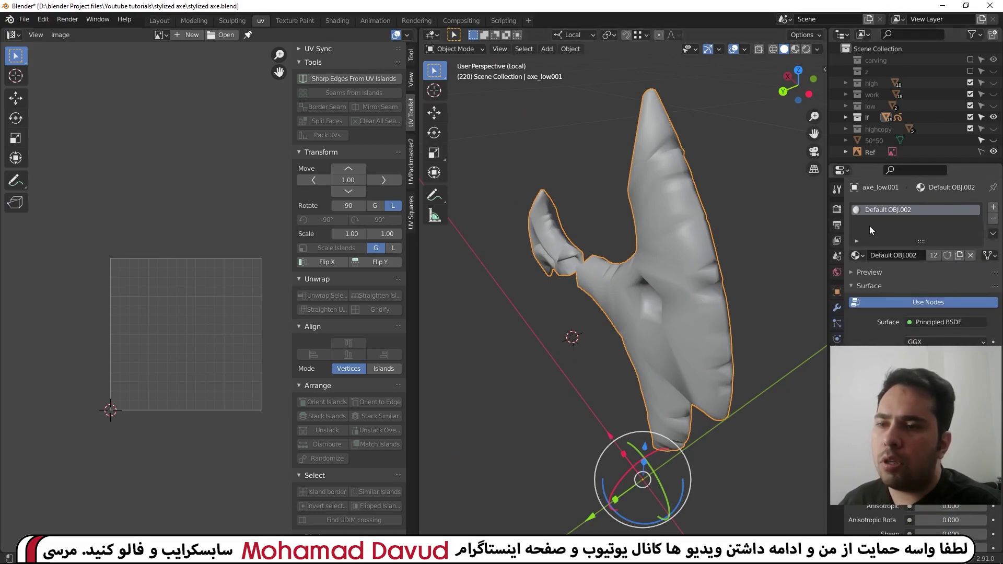
left_click(839, 306)
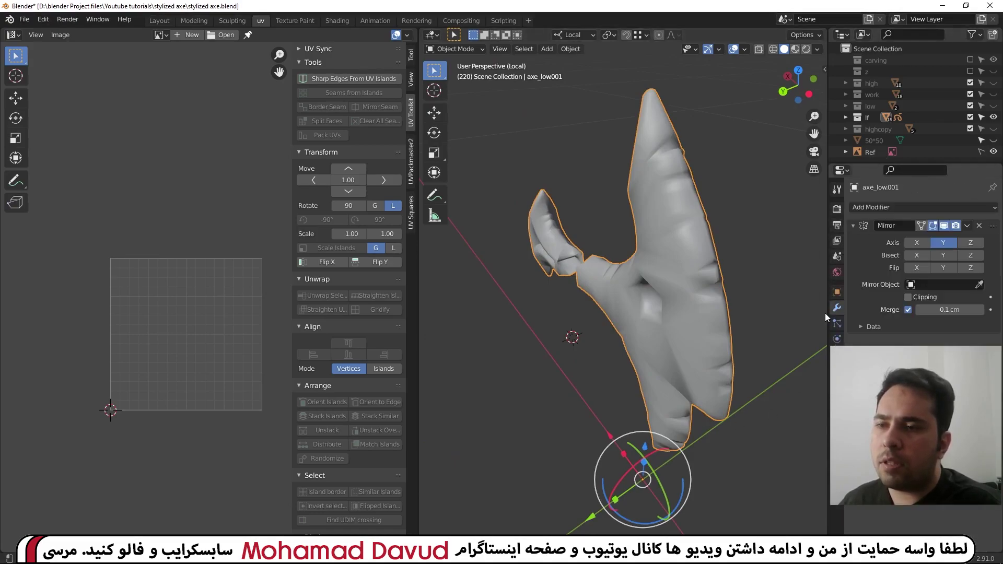
left_click(908, 310)
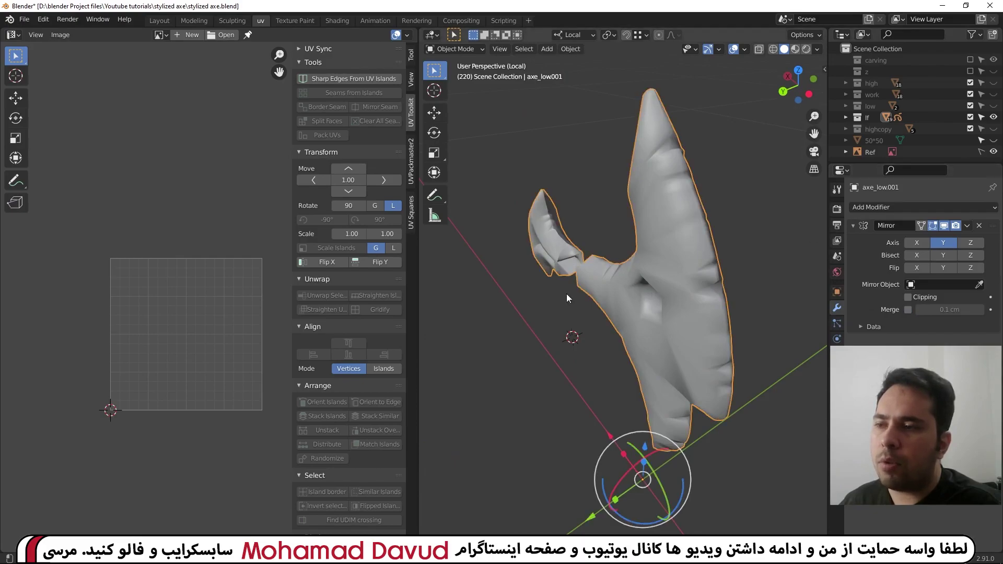
mouse_move(609, 296)
middle_mouse_down()
mouse_move(594, 266)
mouse_move(533, 274)
mouse_move(642, 305)
middle_mouse_up()
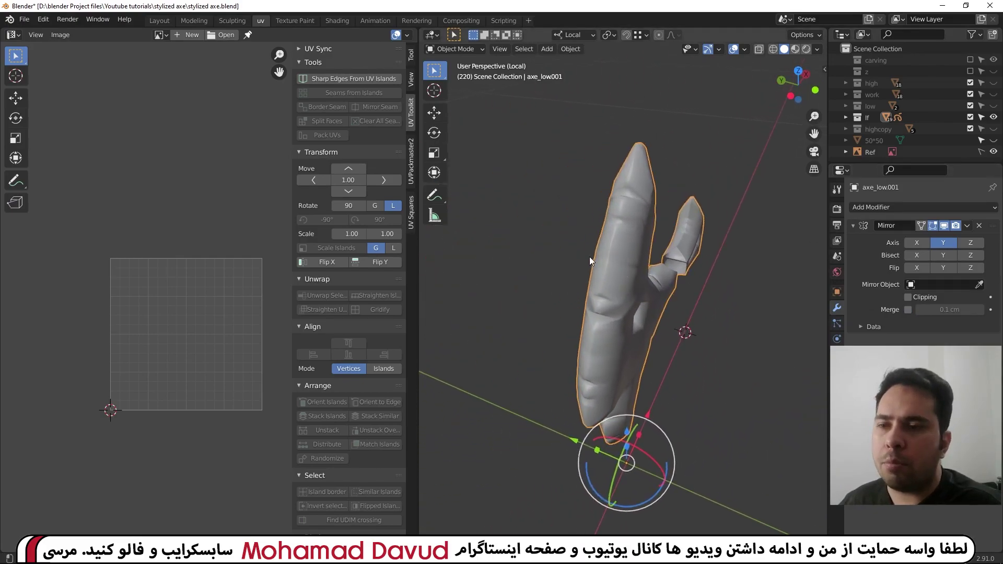
scroll(590, 256, "up", 2)
scroll(590, 260, "up", 2)
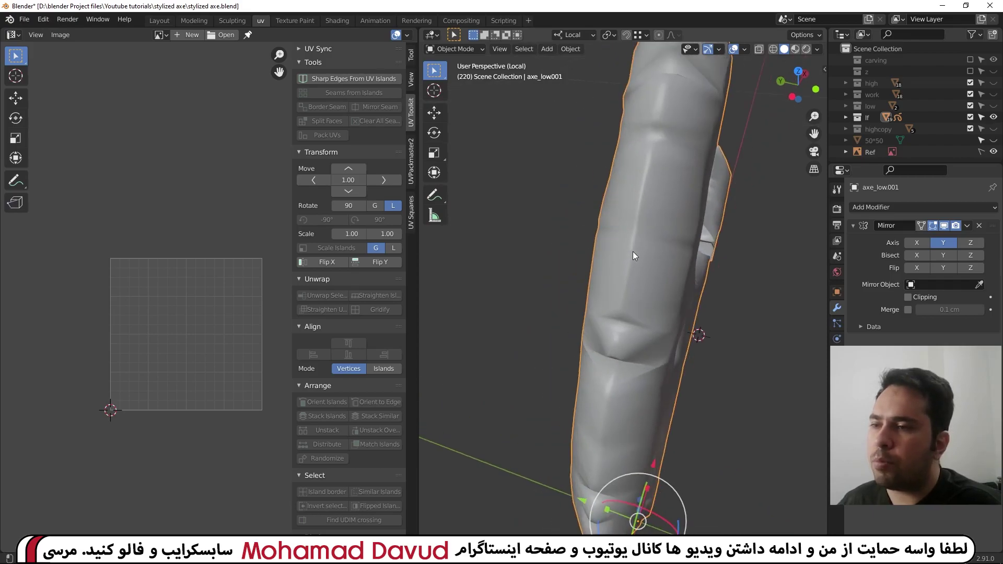
middle_click_drag(637, 254, 625, 296)
key("Tab")
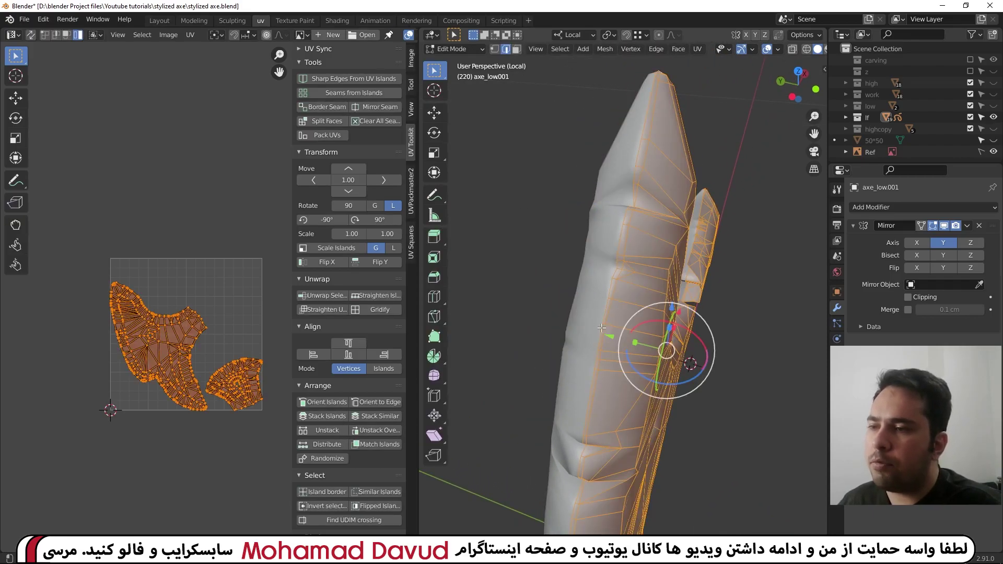
scroll(602, 327, "up", 2)
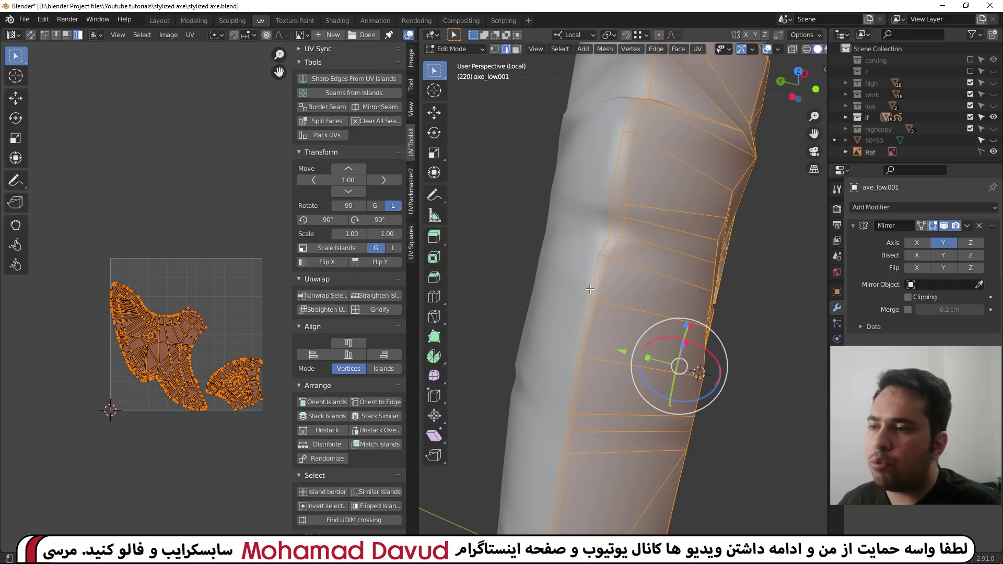
middle_click_drag(590, 289, 697, 261)
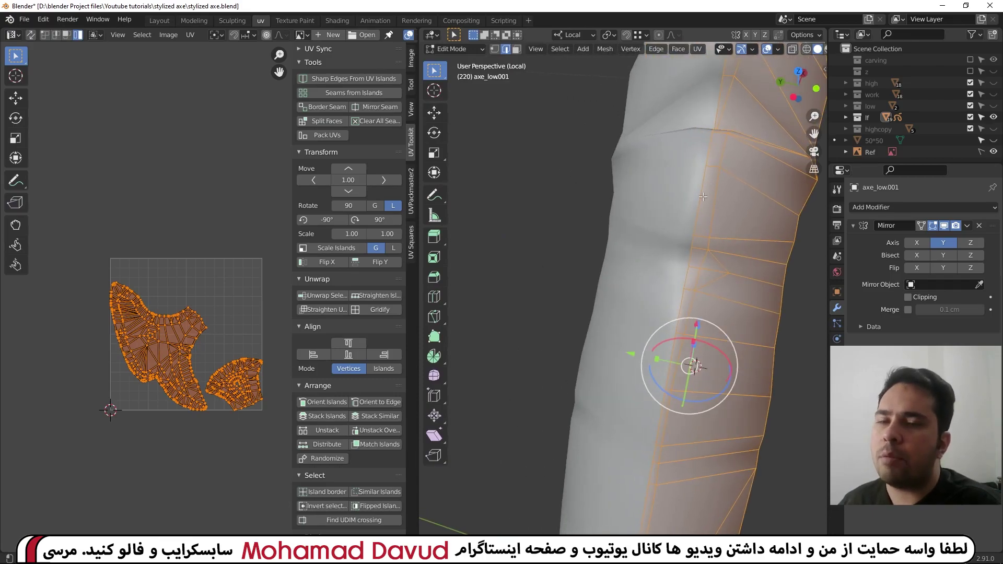
scroll(704, 197, "down", 3)
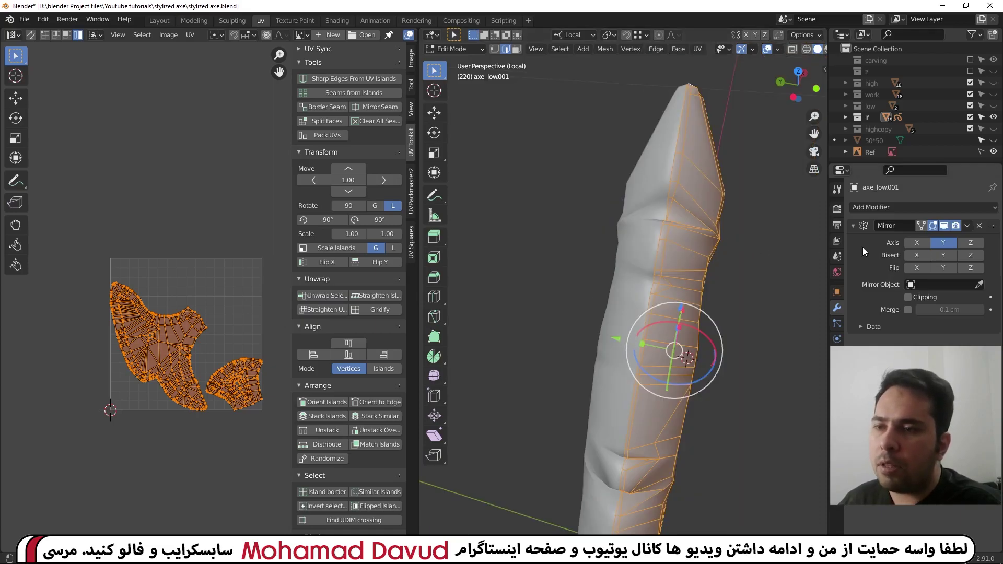
Remove the Mirror modifier, then reselect axe_low.001 and enter Edit Mode.
key("Tab")
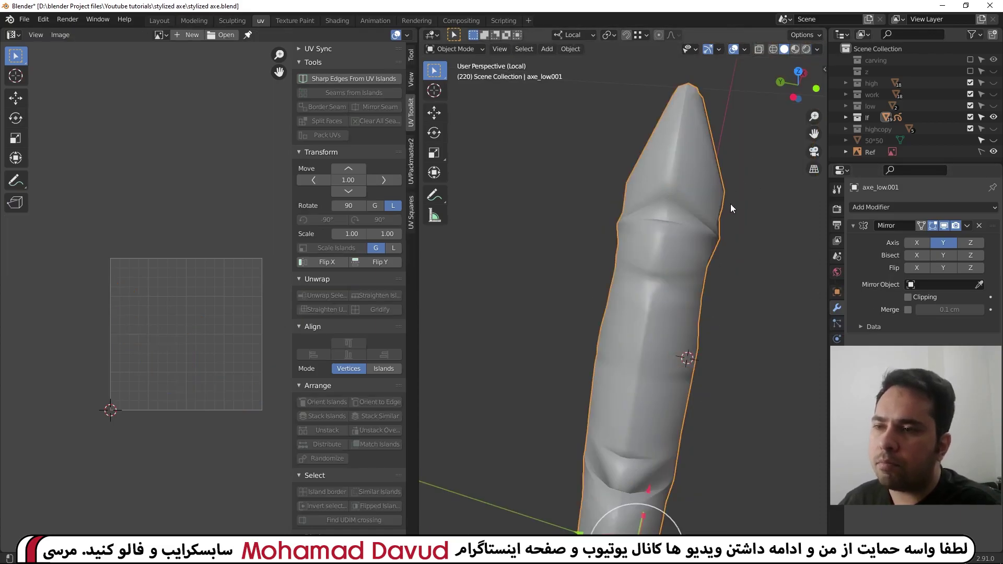
key("ctrl+a")
key("alt+a")
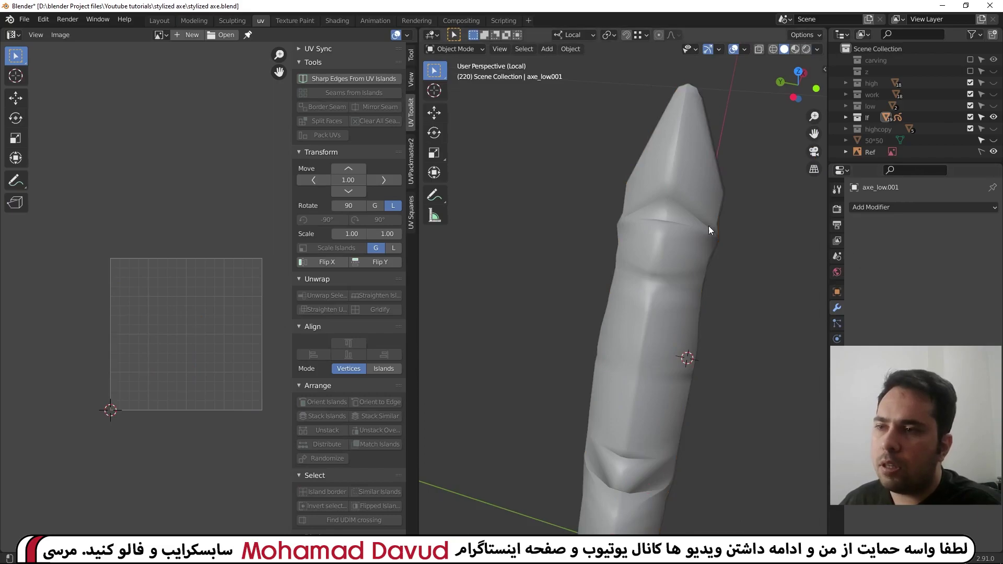
left_click(687, 269)
key("Tab")
scroll(636, 220, "up", 1)
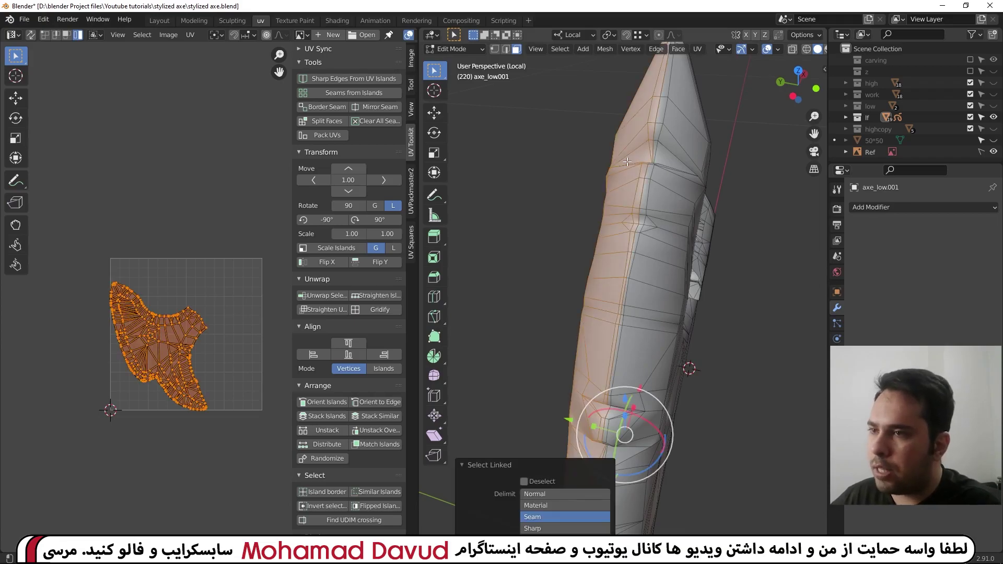
key("l")
middle_click_drag(634, 173, 646, 286)
key("l")
key("g")
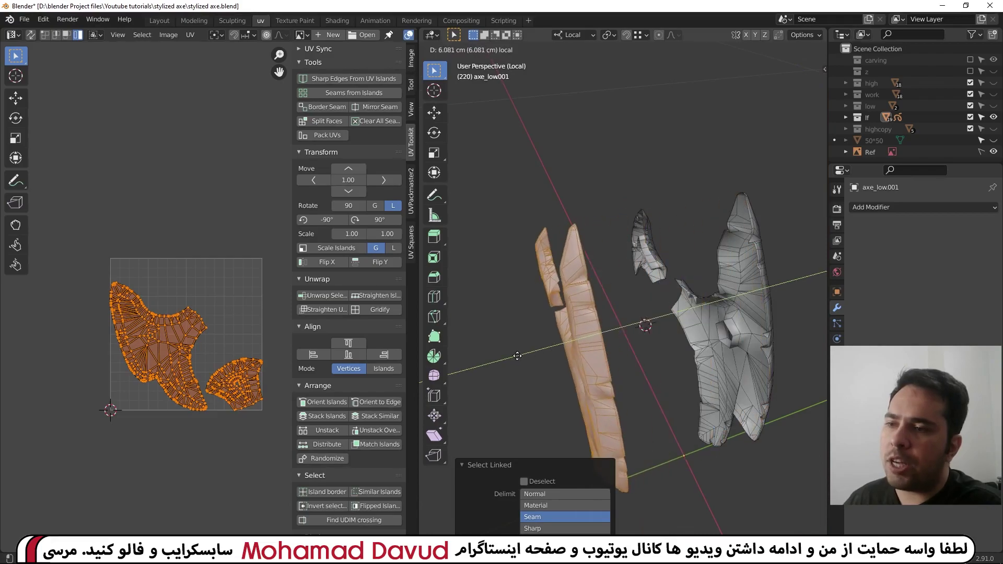
right_click(578, 361)
middle_click_drag(577, 361, 627, 314)
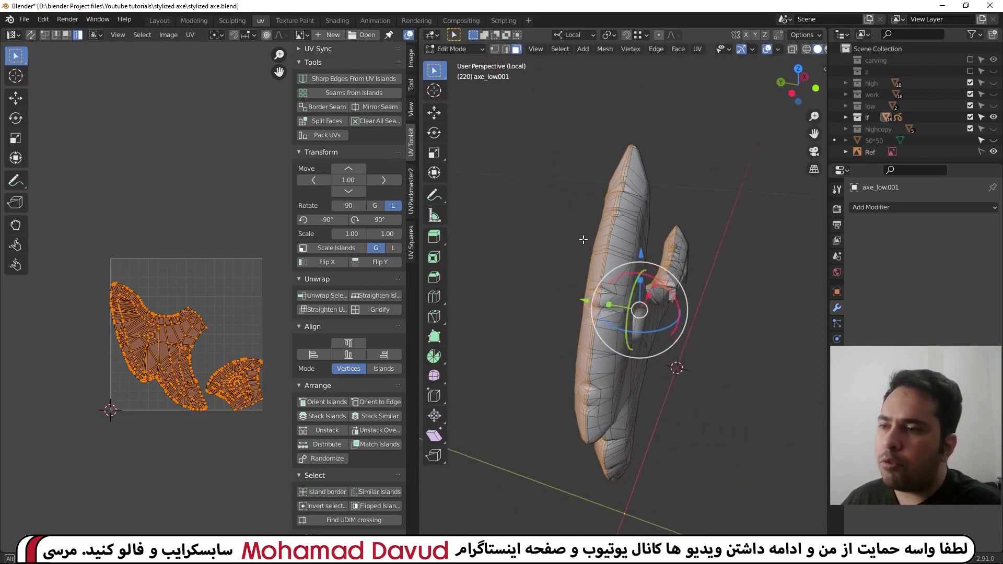
key("ctrl+Tab")
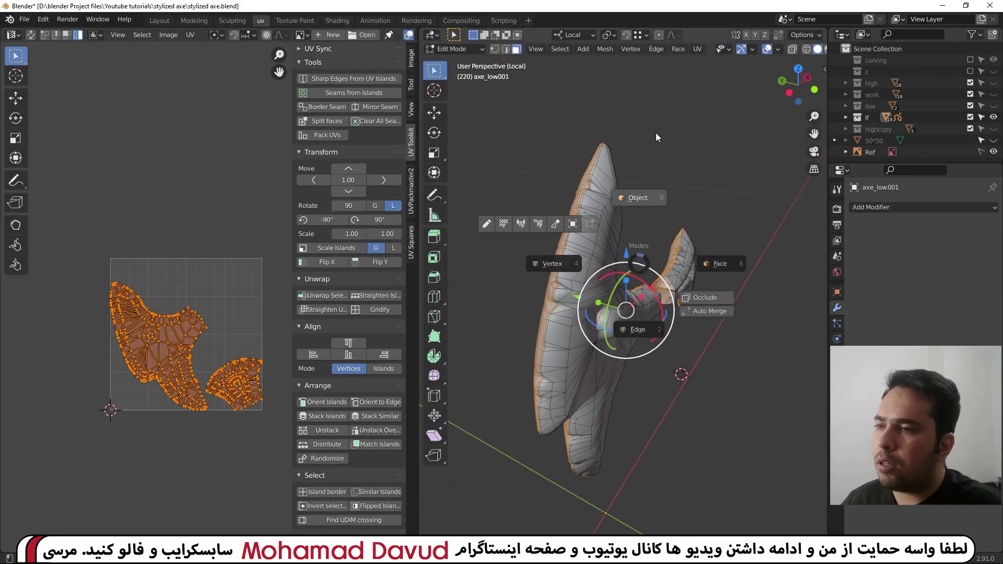
left_click(656, 131)
left_click(607, 212)
key("ctrl+Tab")
left_click(634, 237)
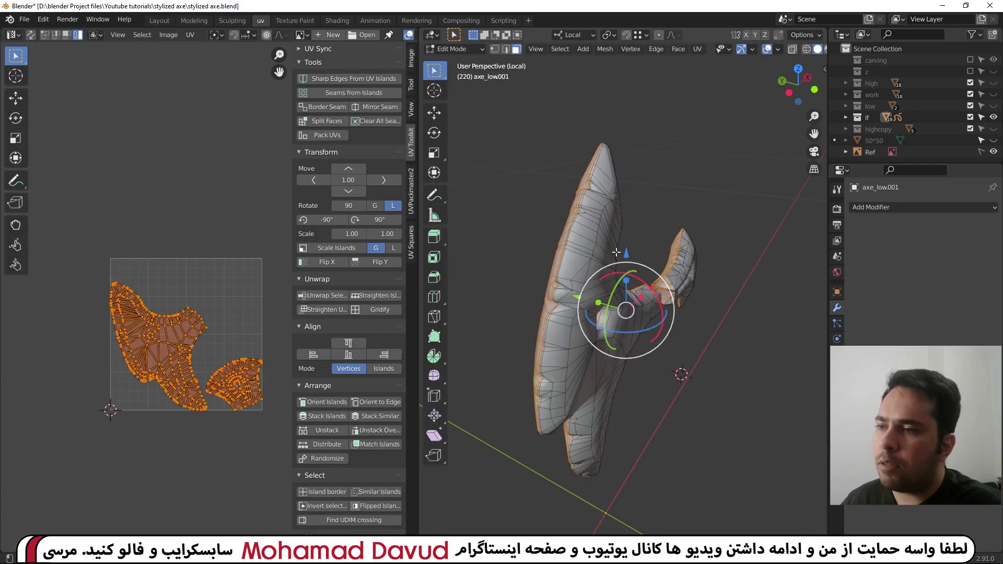
key("alt+a")
key("l")
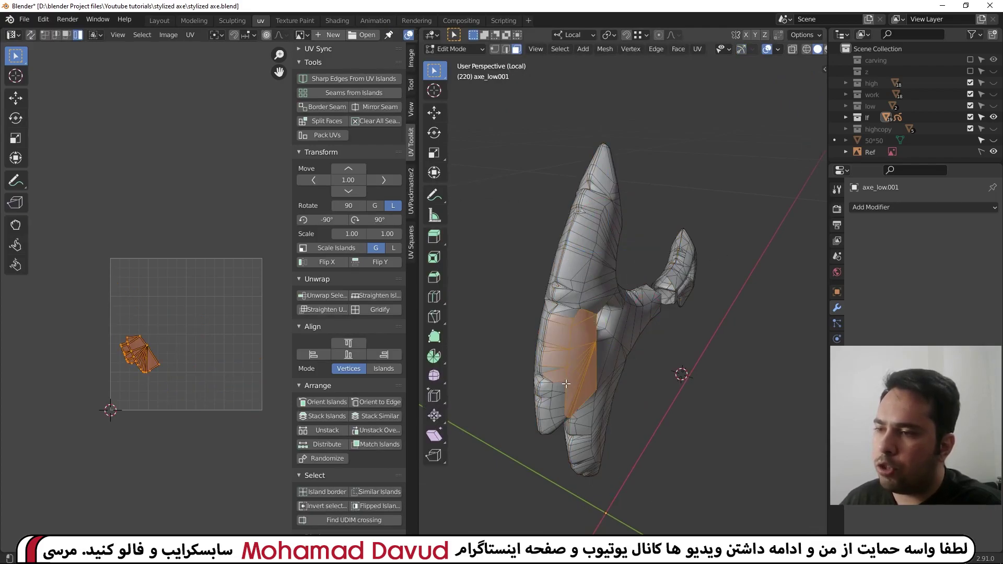
mouse_move(627, 292)
middle_mouse_down()
mouse_move(645, 341)
mouse_move(625, 270)
middle_mouse_up()
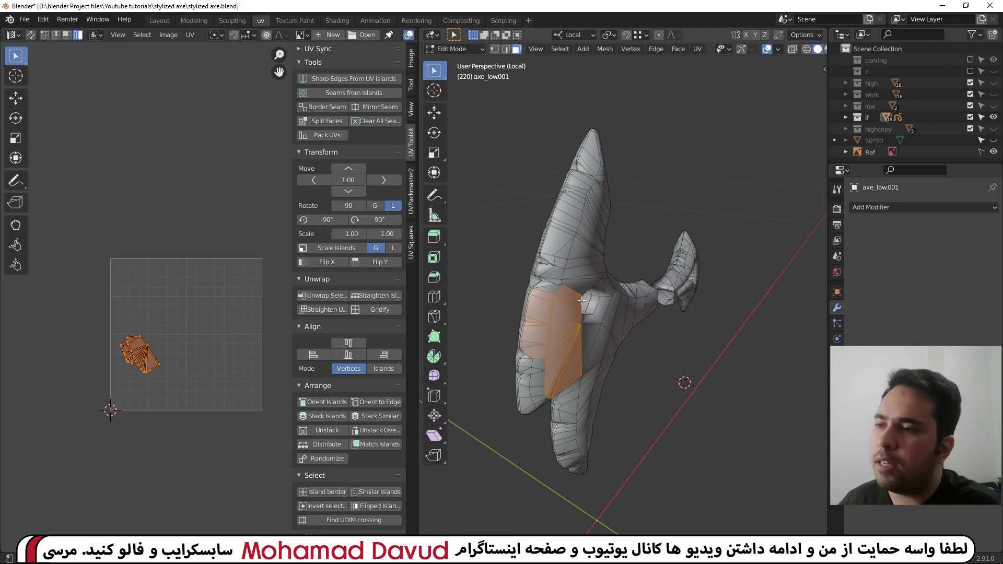
mouse_move(570, 324)
middle_mouse_down()
mouse_move(641, 301)
mouse_move(671, 261)
mouse_move(611, 273)
mouse_move(633, 287)
middle_mouse_up()
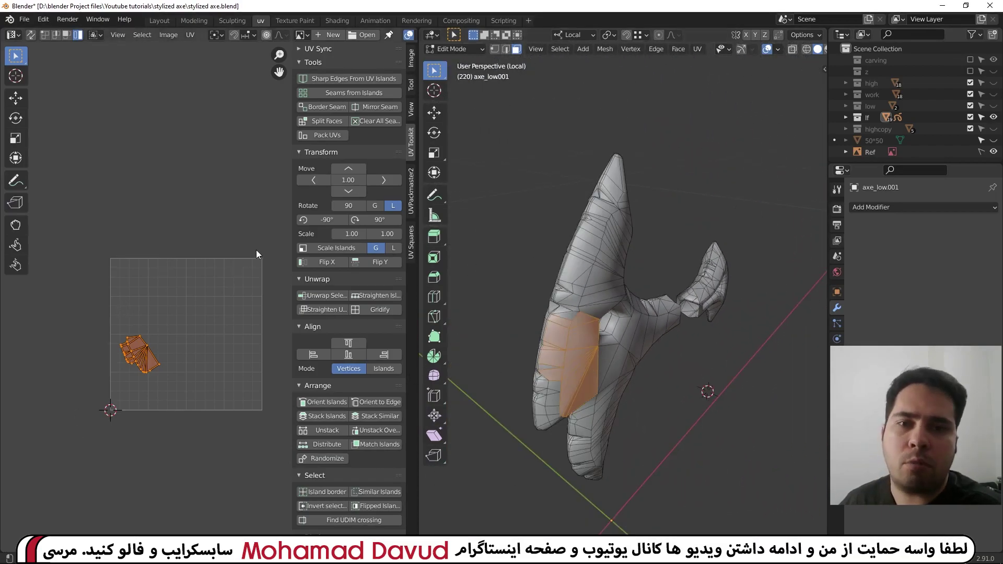
key("alt+a")
middle_click_drag(488, 199, 572, 211)
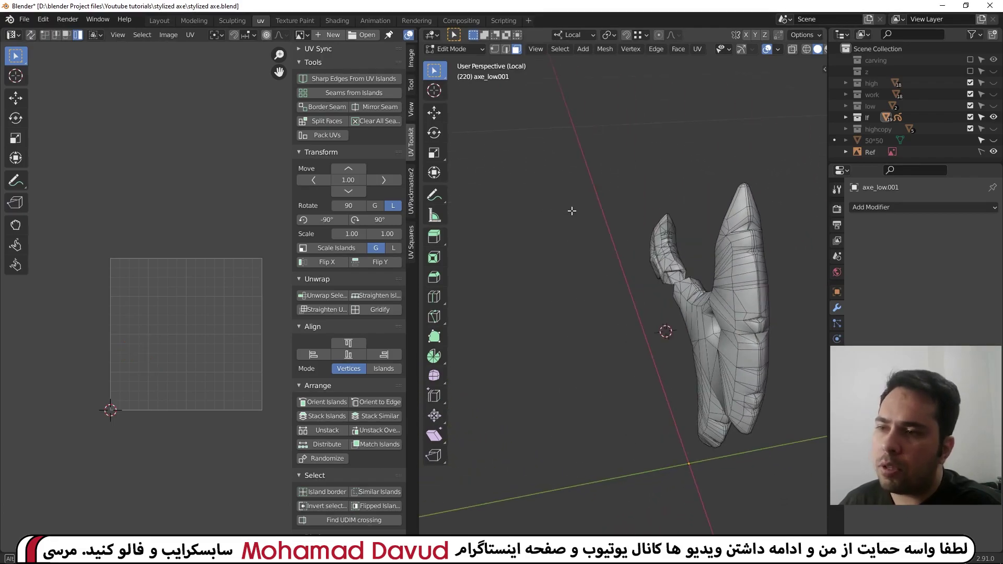
Select the linked blade and handle parts with L to show their UV islands.
key("l")
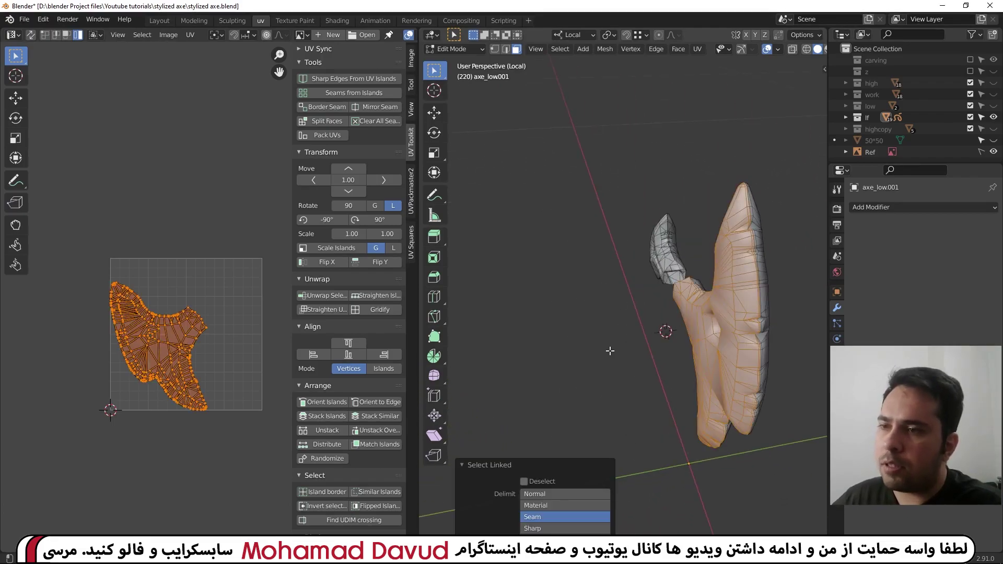
middle_click_drag(610, 351, 621, 350)
key("l")
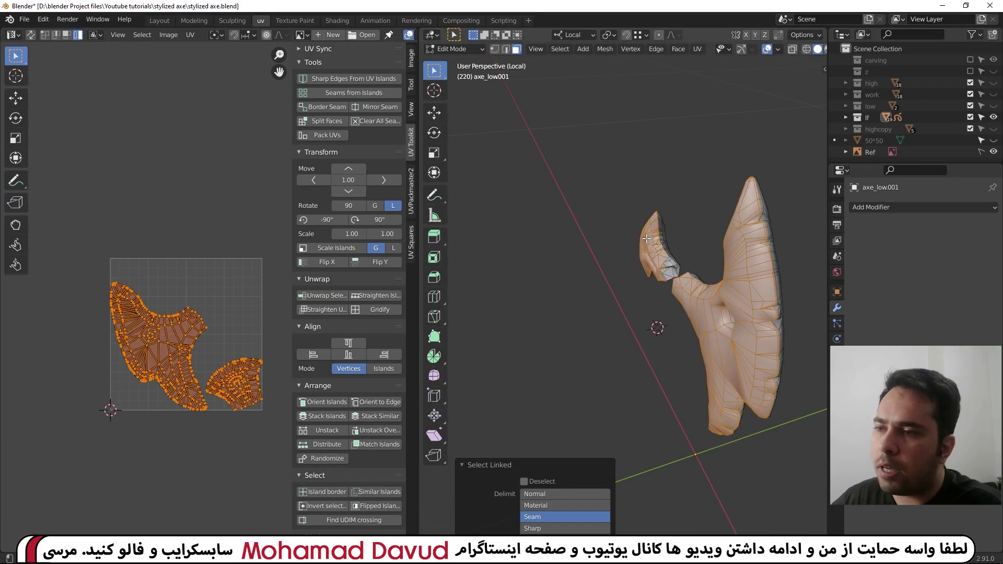
middle_click_drag(641, 243, 626, 245)
scroll(156, 327, "down", 2)
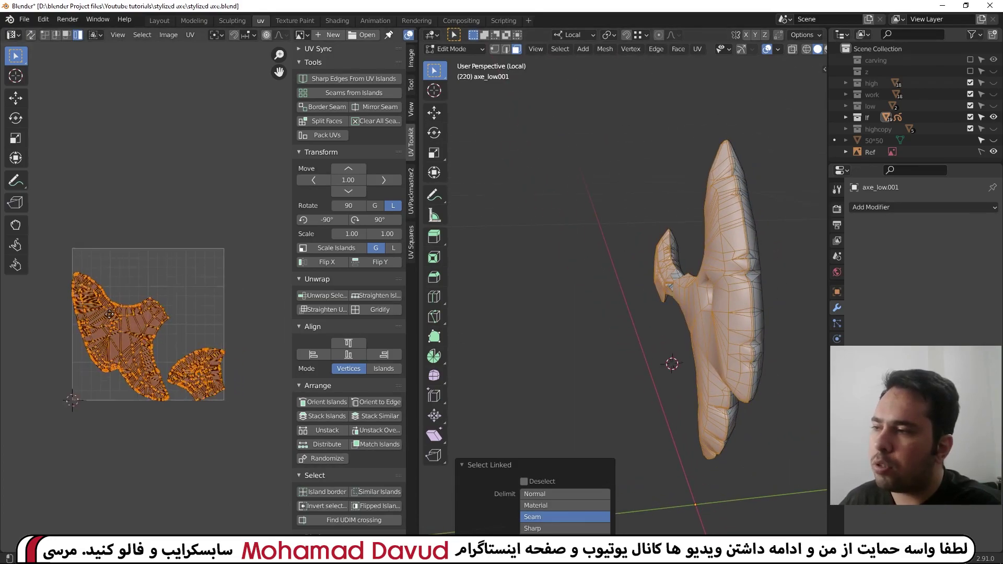
scroll(109, 320, "down", 1)
left_click_drag(233, 244, 87, 411)
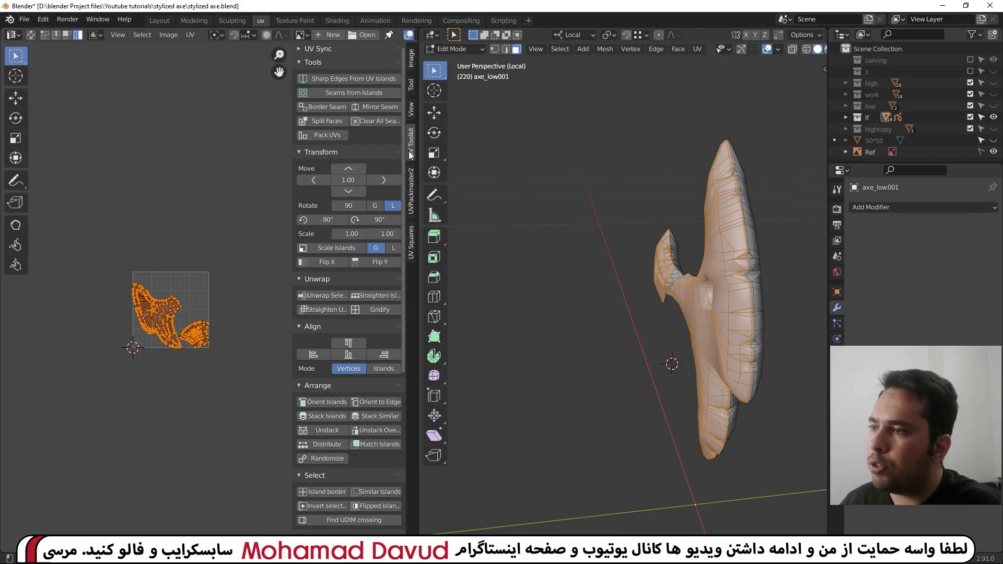
scroll(204, 282, "up", 2)
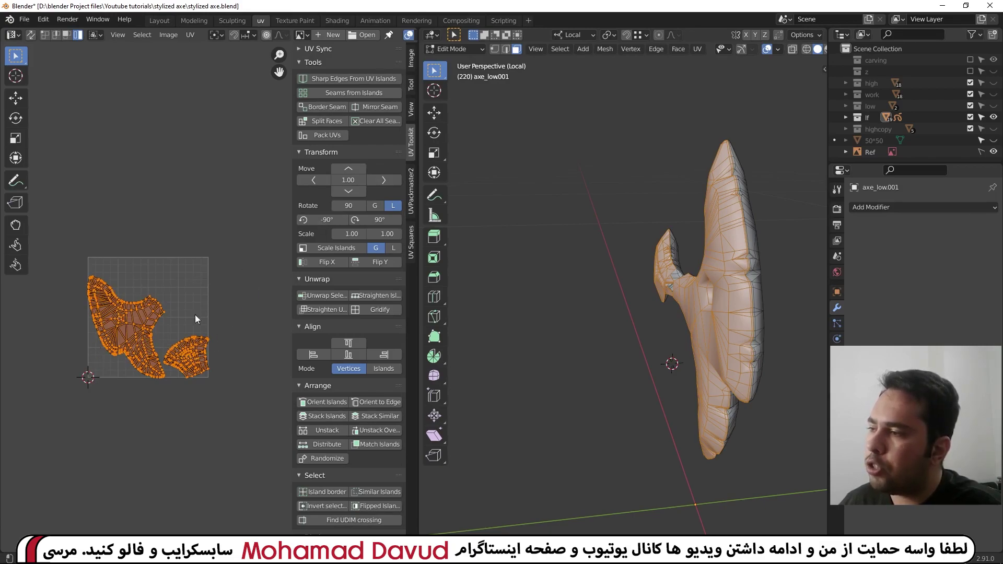
Set the UV Toolkit move amount to 1.00 and shift the islands one tile right.
left_click(348, 179)
key("Return")
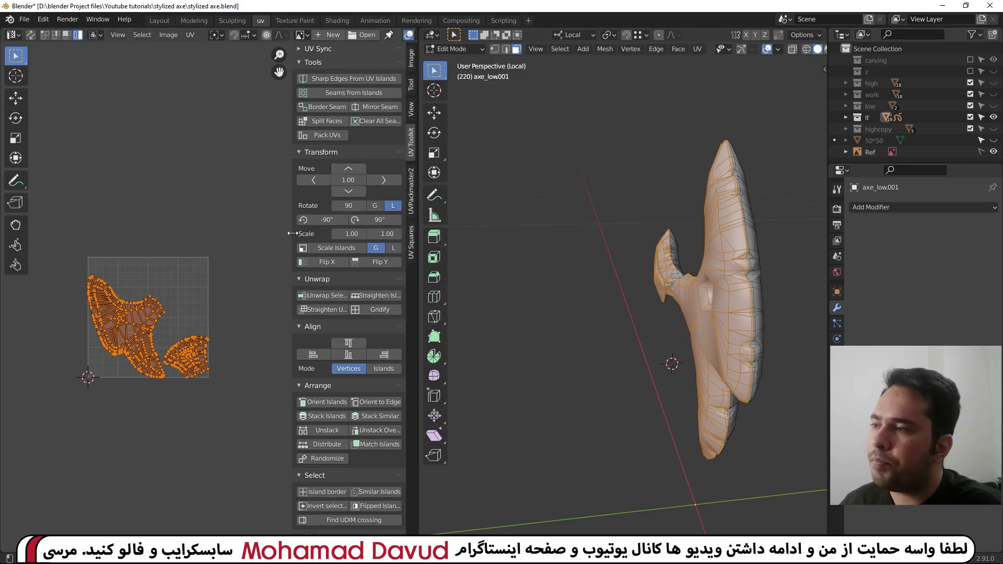
left_click(387, 180)
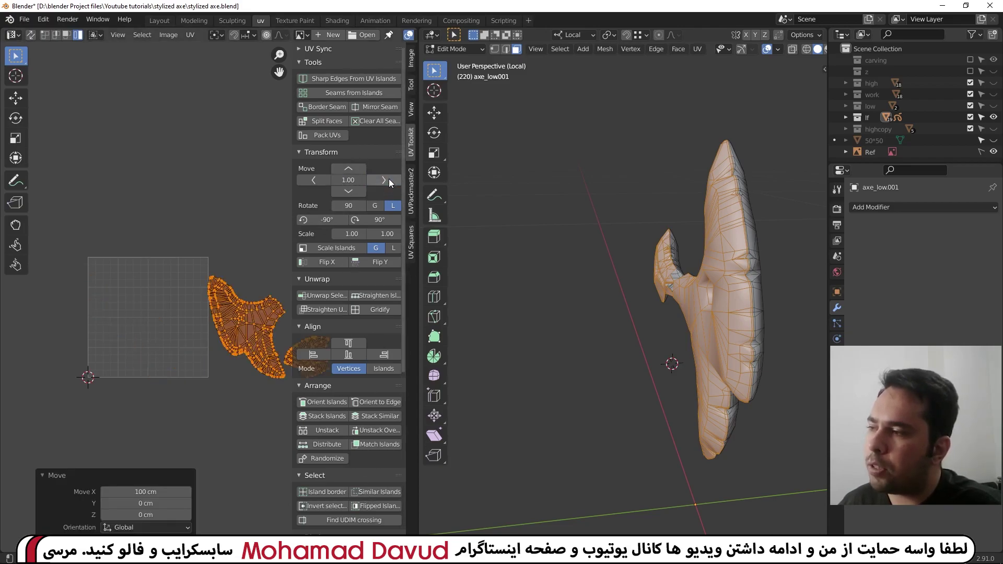
middle_click_drag(215, 237, 115, 234)
scroll(139, 269, "down", 1)
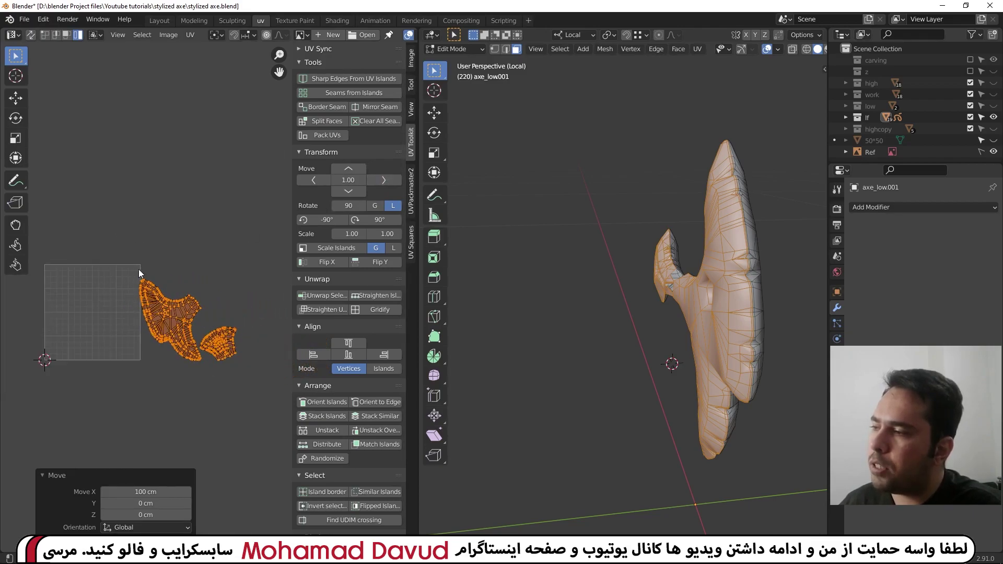
Reposition the islands with G, then undo the extra shift so they sit inside the 0–1 tile.
key("g")
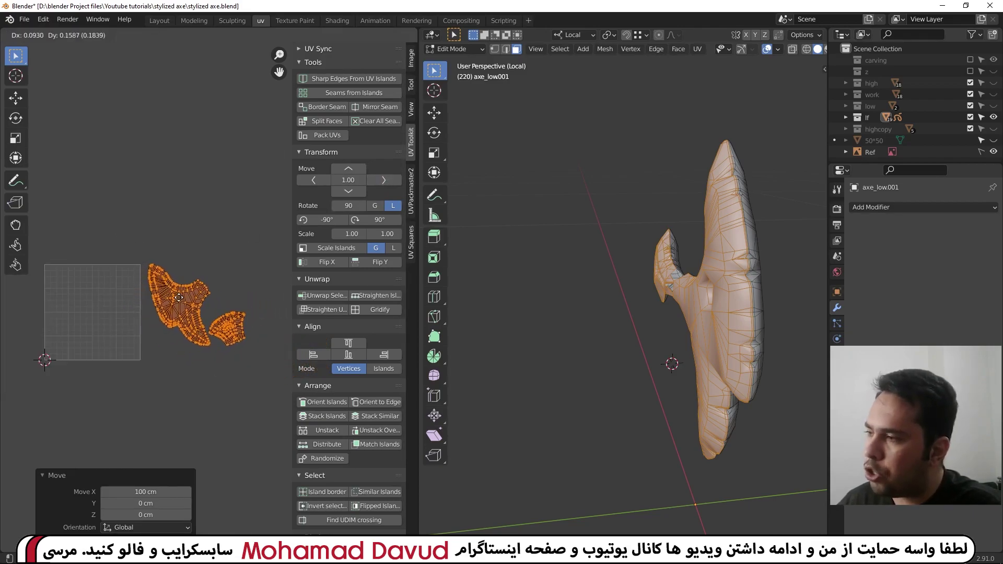
left_click(178, 296)
key("g")
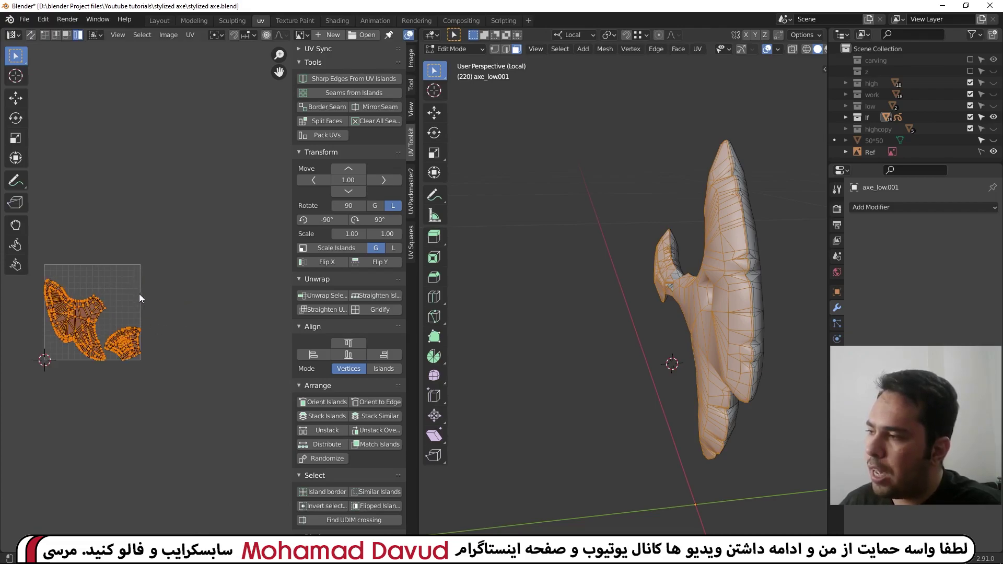
left_click(378, 179)
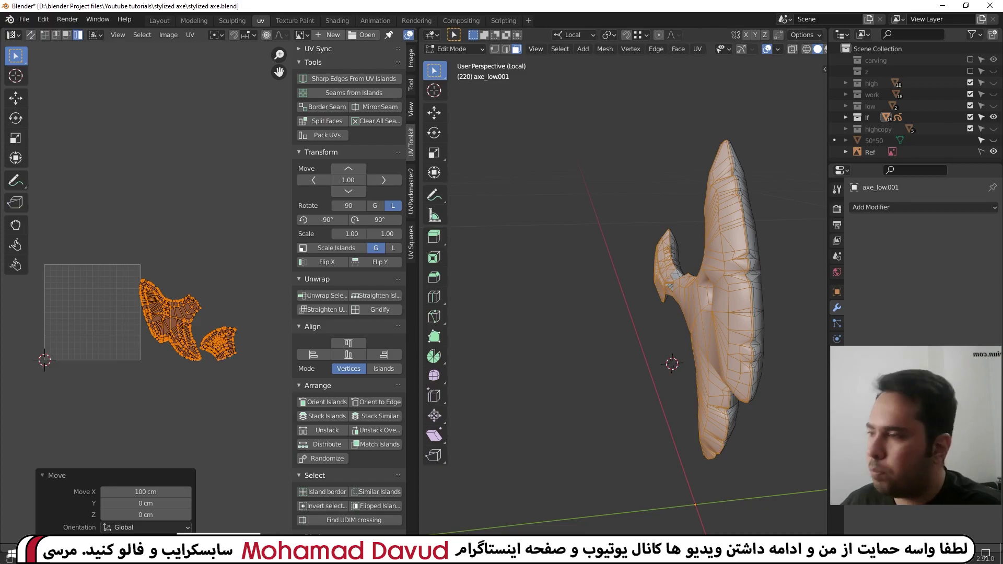
key("ctrl+z")
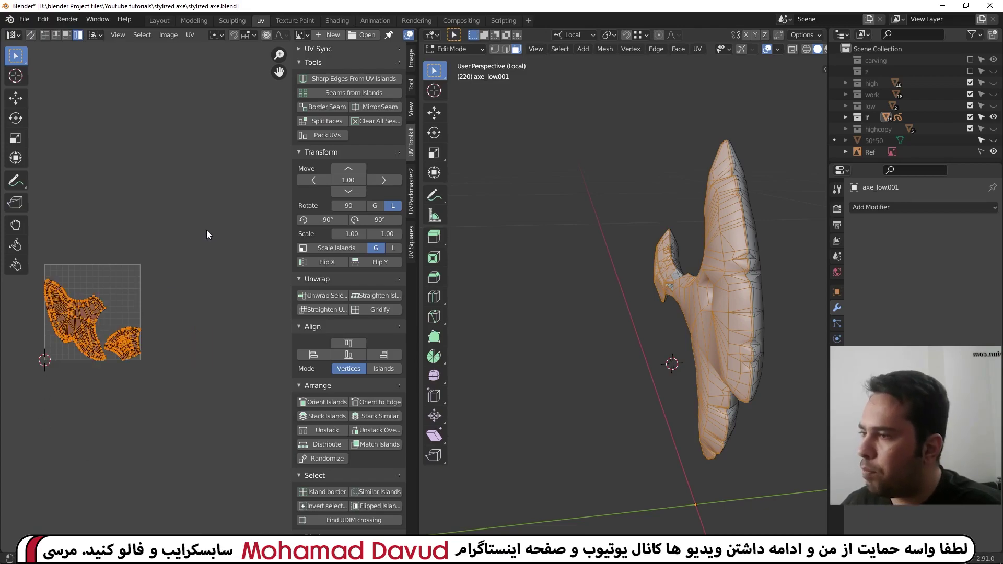
left_click(206, 230)
Switch the axe mesh from Edit Mode back to Object Mode.
middle_click_drag(623, 206, 622, 259)
key("ctrl+Tab")
left_click(628, 164)
mouse_move(650, 196)
middle_mouse_down()
mouse_move(548, 253)
mouse_move(626, 283)
mouse_move(735, 290)
middle_mouse_up()
Select the linked blade parts in Edit Mode to check their UVs, then return to Object Mode.
key("Tab")
key("alt+a")
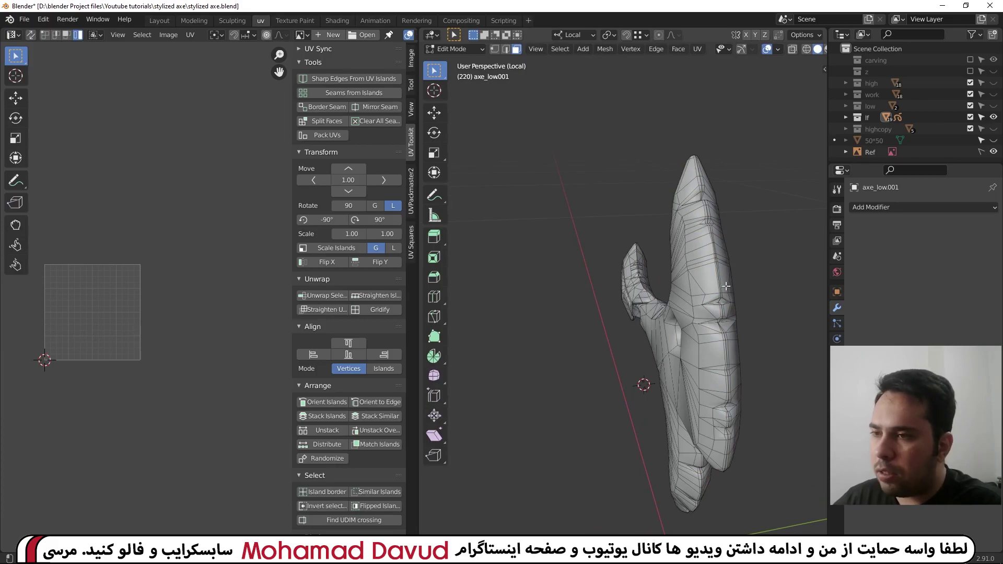
key("l")
key("l")
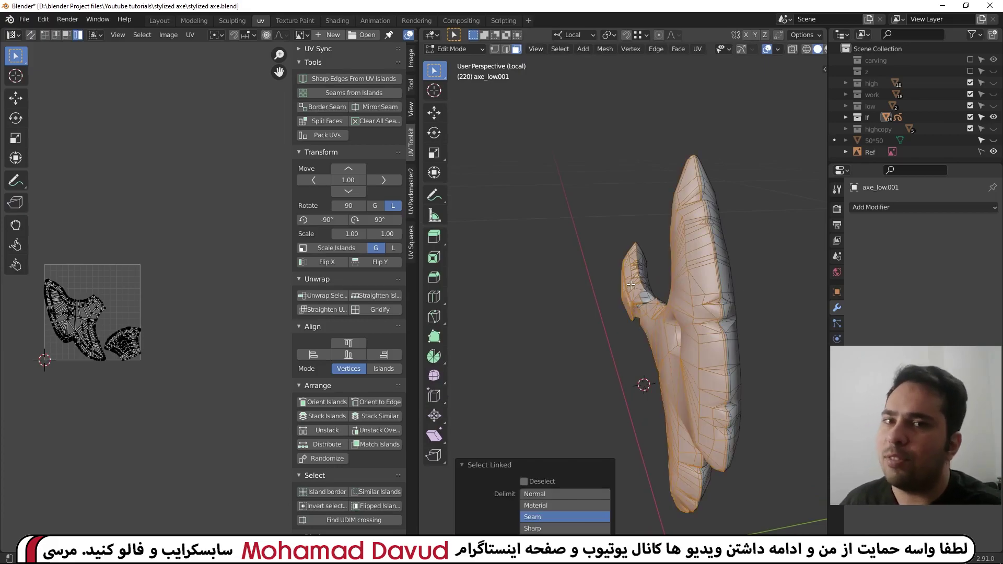
middle_click_drag(631, 285, 595, 254)
key("Tab")
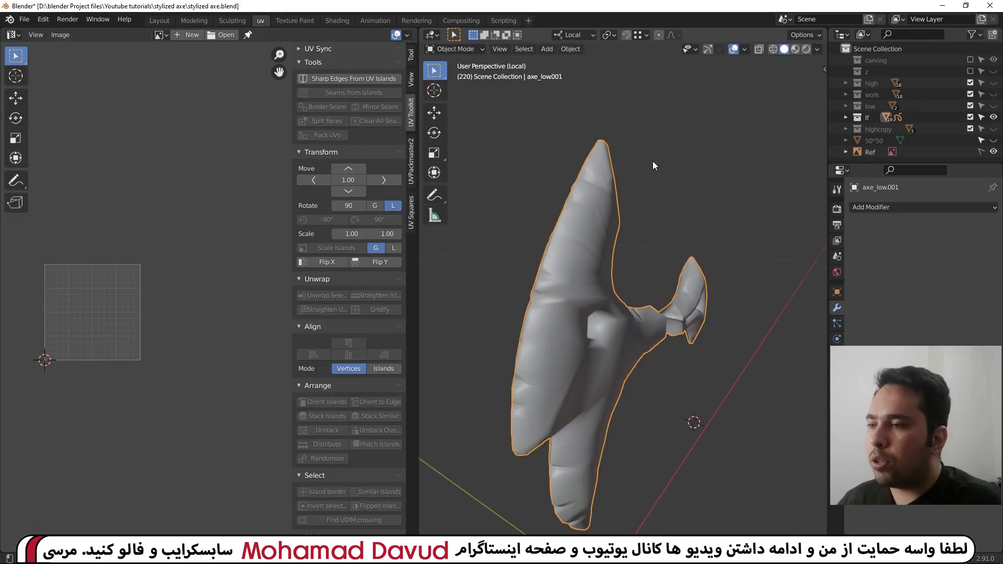
Exit local view to show the full axe and switch to the Layout workspace.
mouse_move(653, 161)
middle_mouse_down()
mouse_move(636, 250)
mouse_move(581, 273)
mouse_move(595, 243)
mouse_move(580, 193)
middle_mouse_up()
key("alt+a")
key("KP_Divide")
left_click(596, 259)
scroll(621, 259, "up", 3)
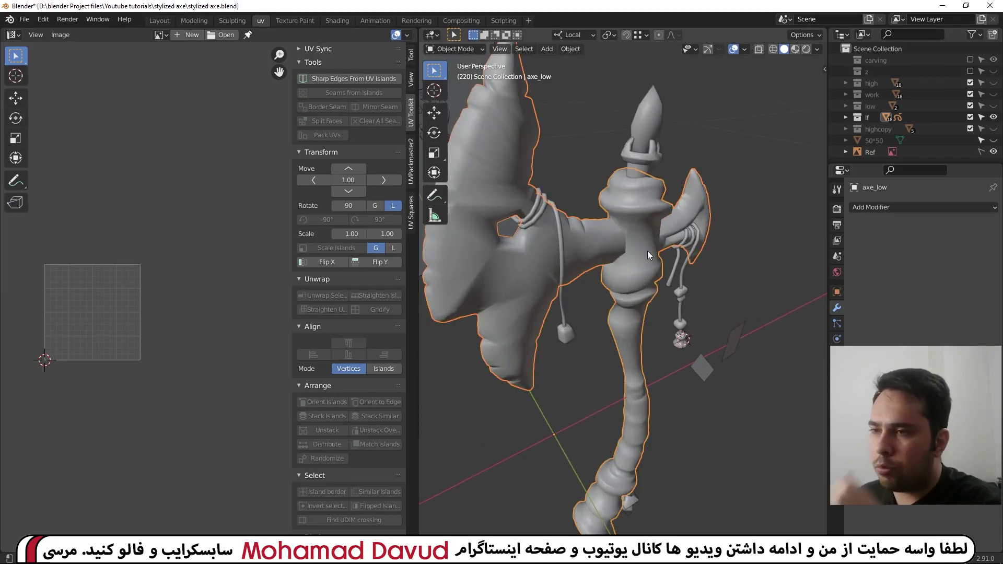
key("alt+a")
scroll(648, 262, "down", 3)
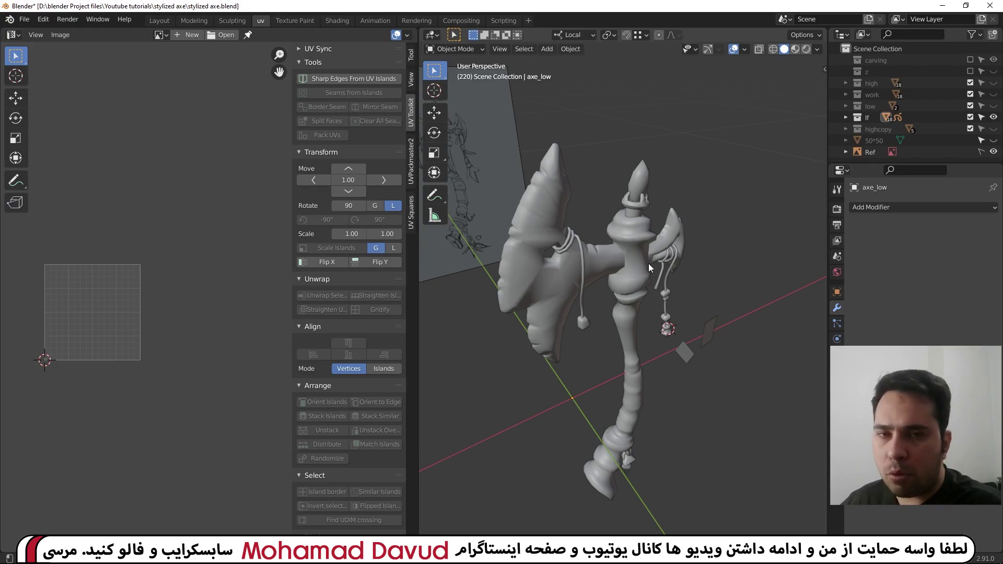
key("ctrl+Page_Up")
key("ctrl+Page_Up")
key("ctrl+Page_Up")
Zoom and pan toward the axe head, selecting the low-poly axe_low.
scroll(494, 325, "up", 5)
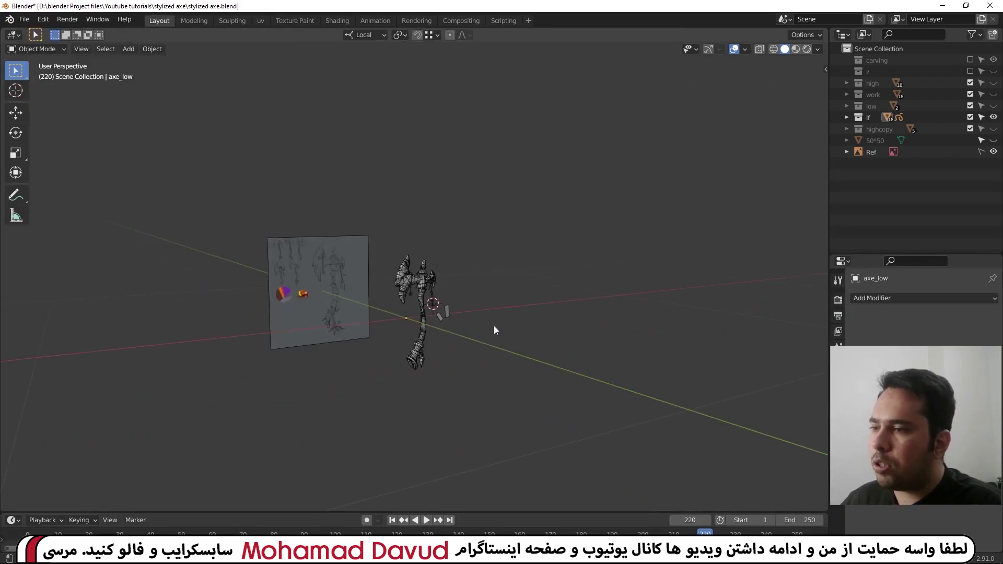
left_click(422, 276)
scroll(482, 348, "up", 3)
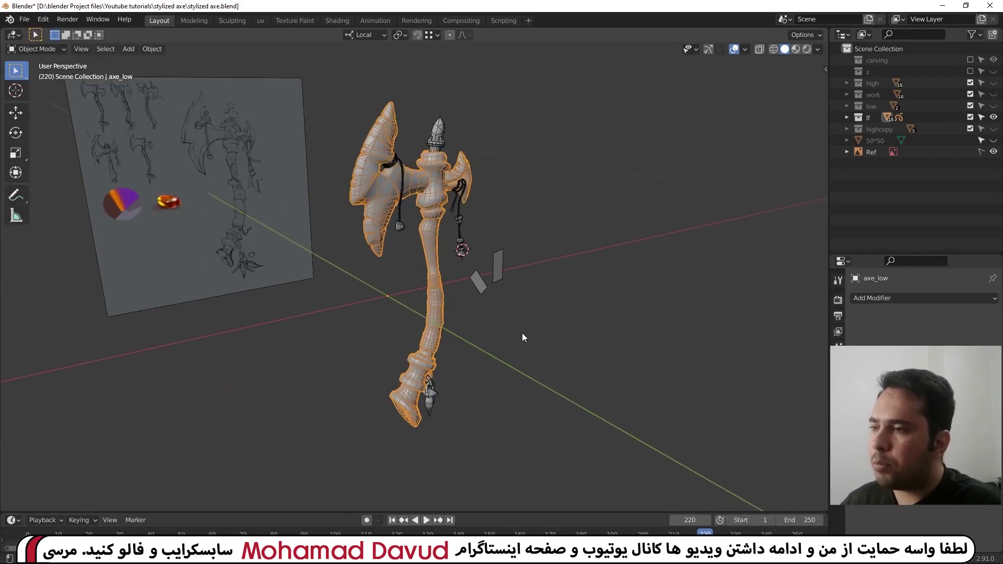
scroll(460, 271, "up", 3)
scroll(470, 321, "up", 2)
scroll(470, 321, "down", 5)
scroll(472, 467, "down", 1)
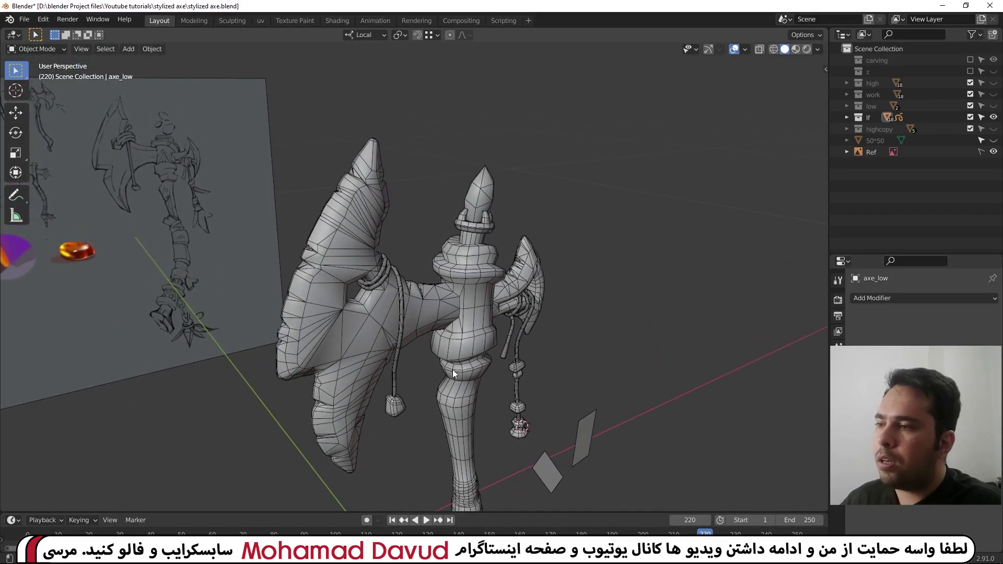
scroll(428, 297, "up", 5)
scroll(441, 326, "up", 3)
middle_click_drag(441, 325, 412, 356, "shift")
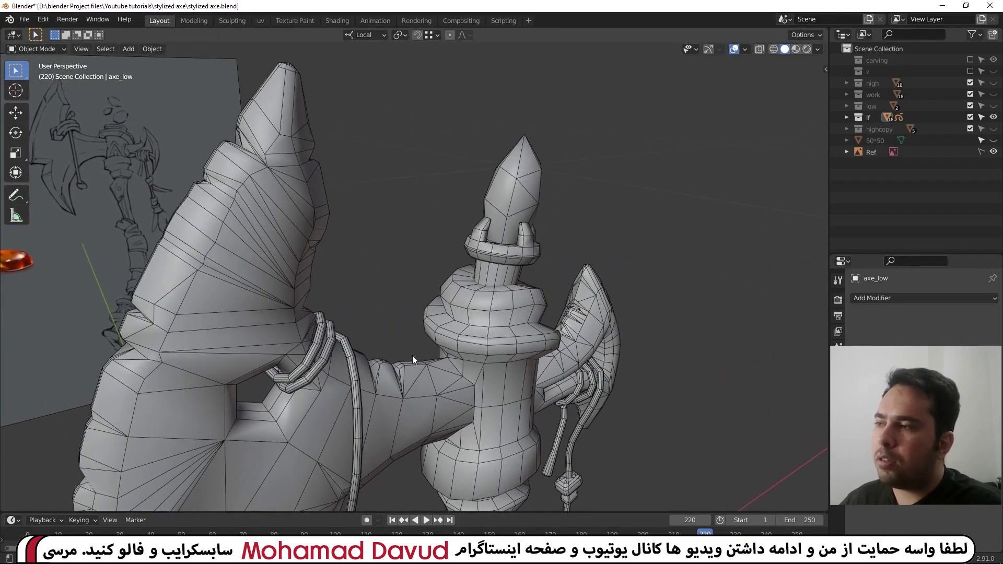
left_click(311, 234)
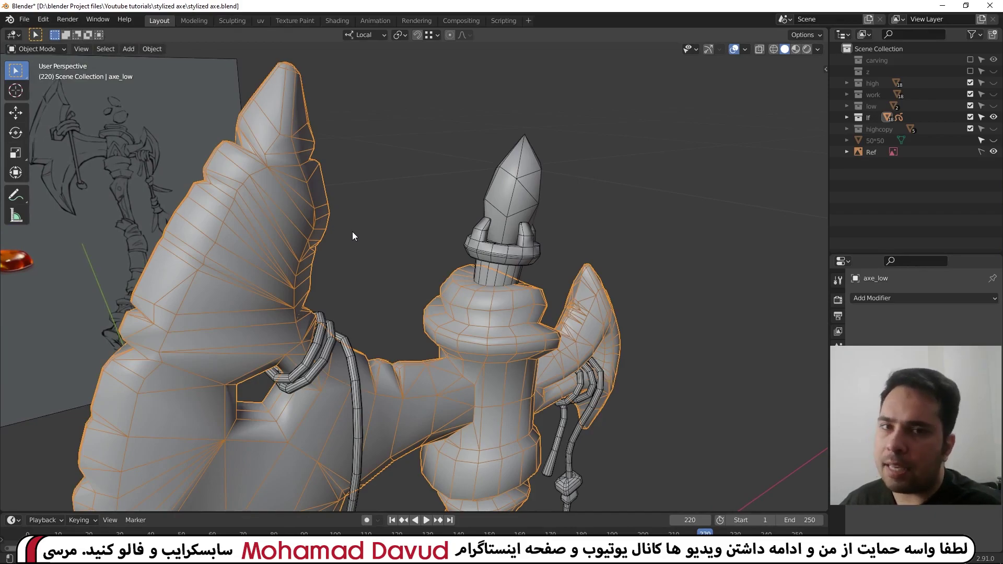
Orbit to the top collar and select the collar piece c7_low.
middle_click_drag(352, 231, 315, 252)
scroll(362, 271, "up", 5)
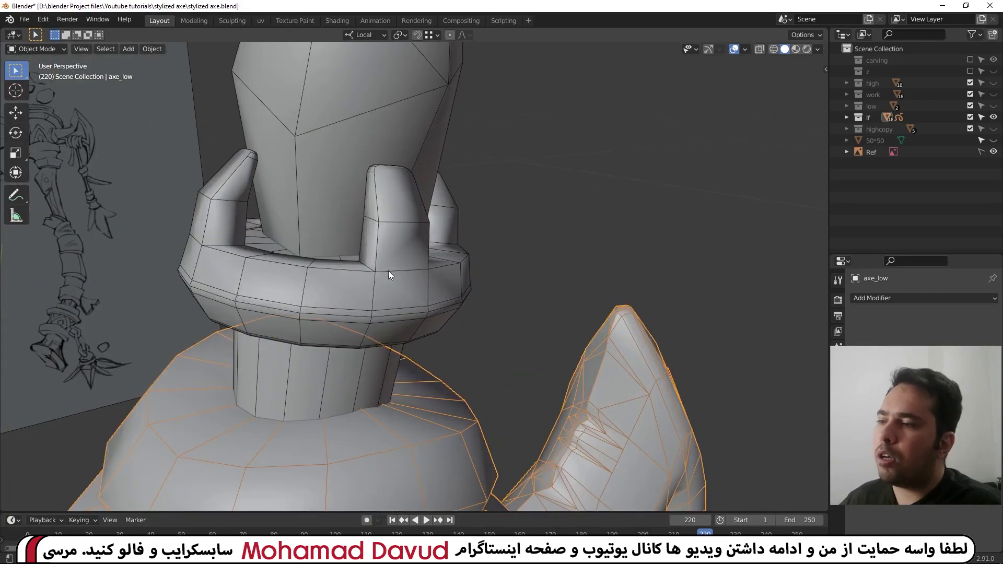
middle_click_drag(388, 271, 488, 268)
left_click(487, 268)
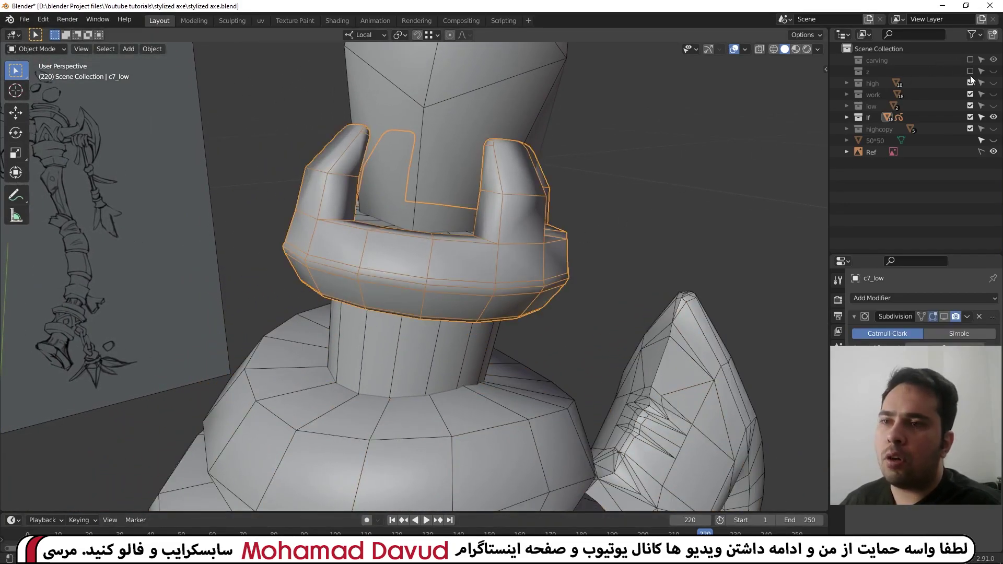
Show the high collection and toggle isolation between collars c7_high and c7_low.
left_click(993, 83)
left_click(532, 213)
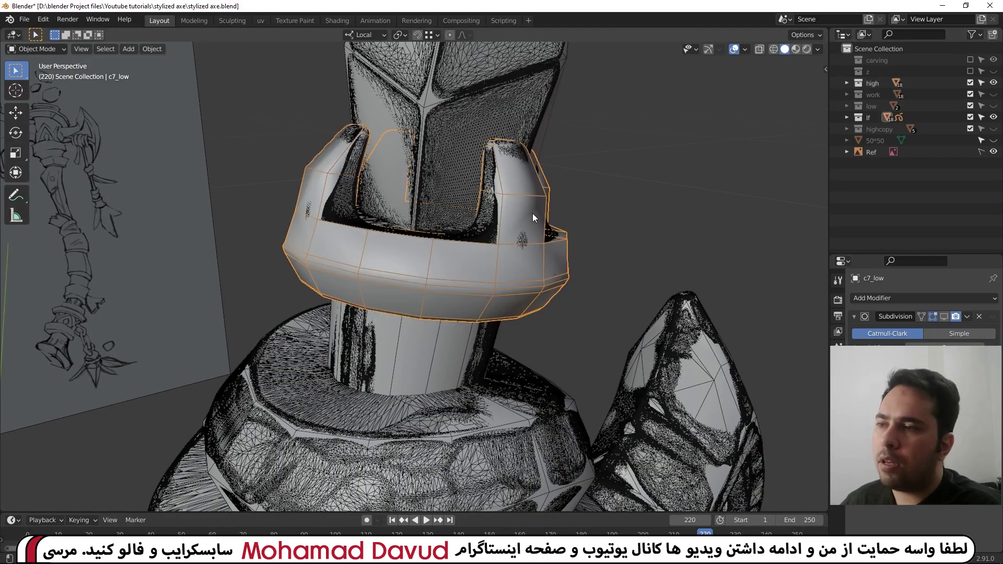
key("slash")
key("slash")
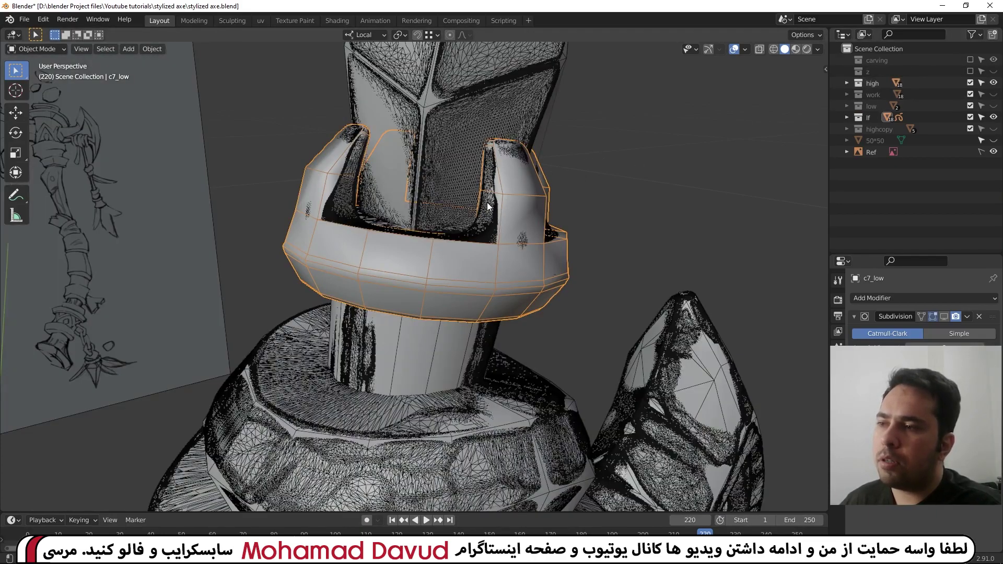
left_click(488, 206)
key("slash")
key("slash")
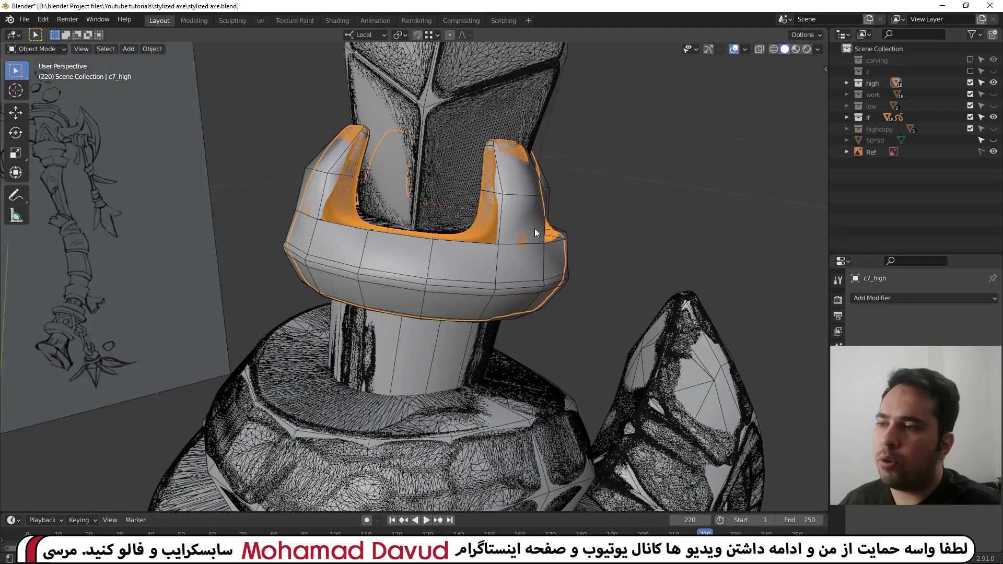
left_click(531, 231)
key("slash")
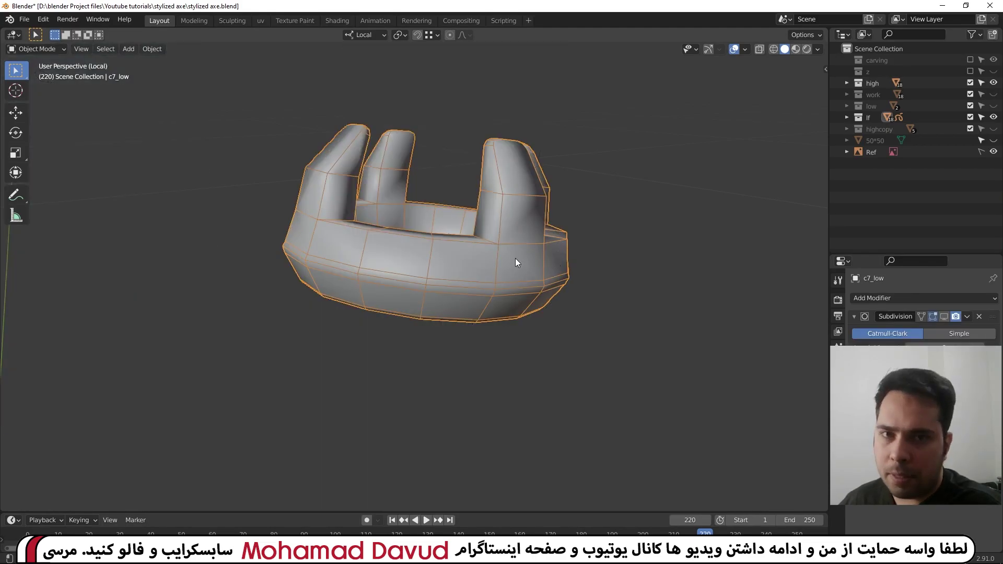
key("slash")
Isolate the high-poly piece c6_high to inspect it, then reselect c7_low.
mouse_move(610, 184)
middle_mouse_down()
mouse_move(606, 205)
mouse_move(577, 230)
middle_mouse_up()
scroll(578, 240, "up", 2)
scroll(560, 262, "up", 2)
scroll(560, 262, "down", 1, "ctrl")
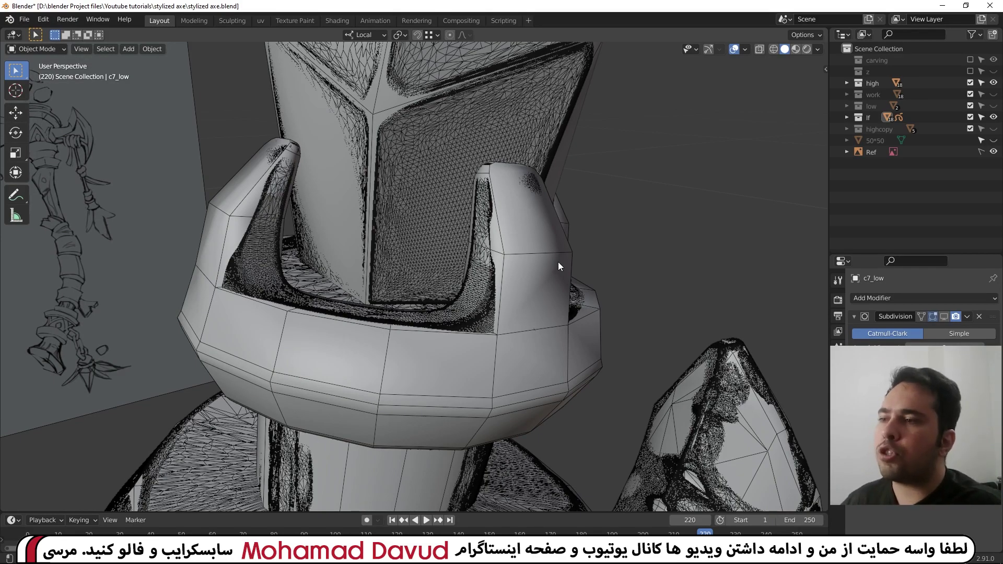
left_click(458, 127)
key("KP_Divide")
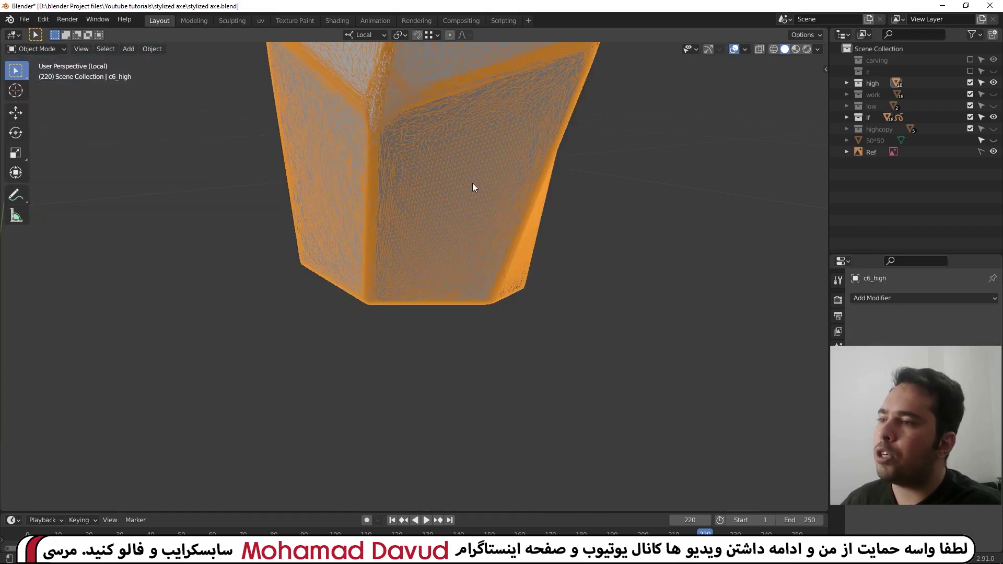
key("KP_Divide")
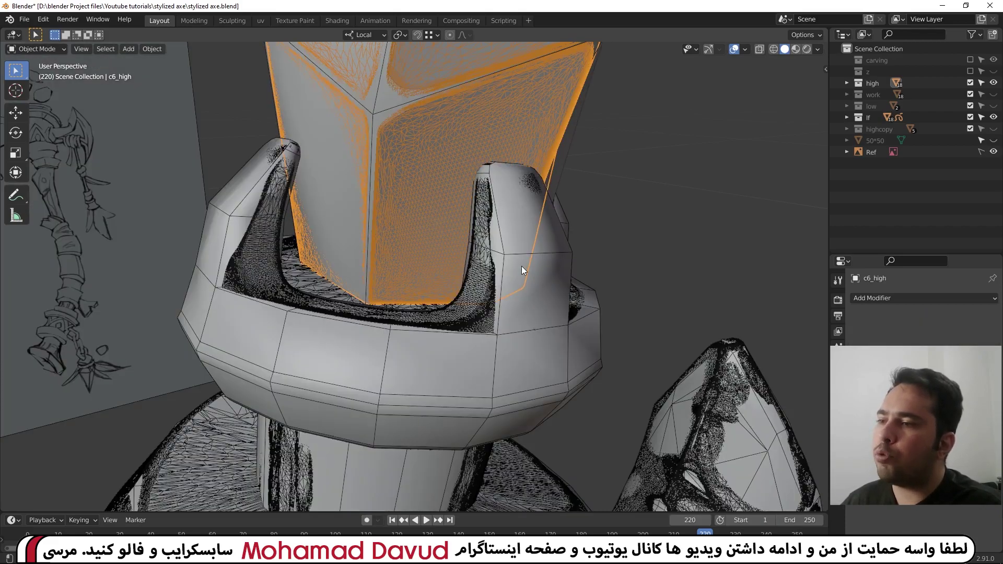
left_click(519, 255)
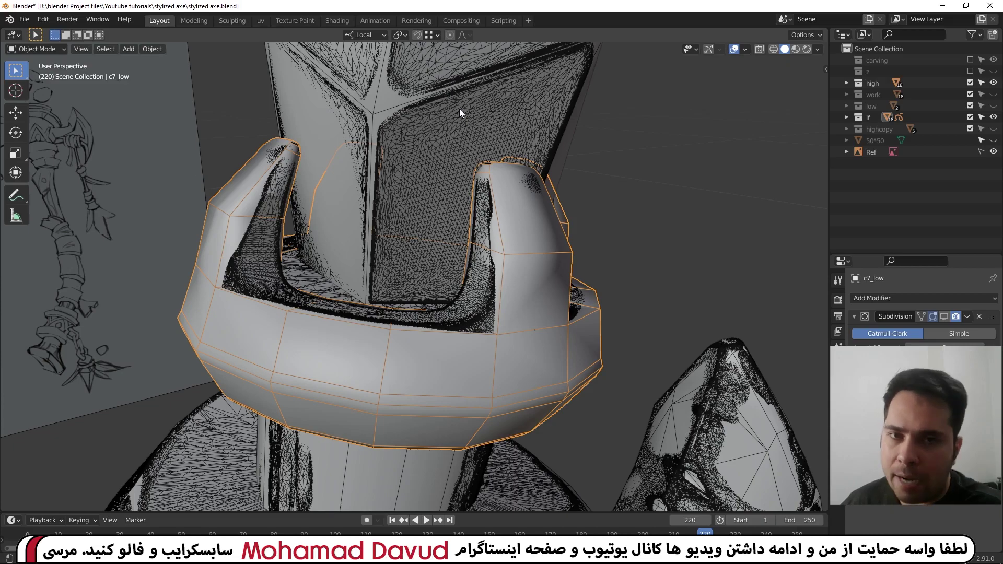
Expand the lf and high collections in the Outliner to list their pieces.
scroll(459, 109, "down", 5)
left_click(848, 117)
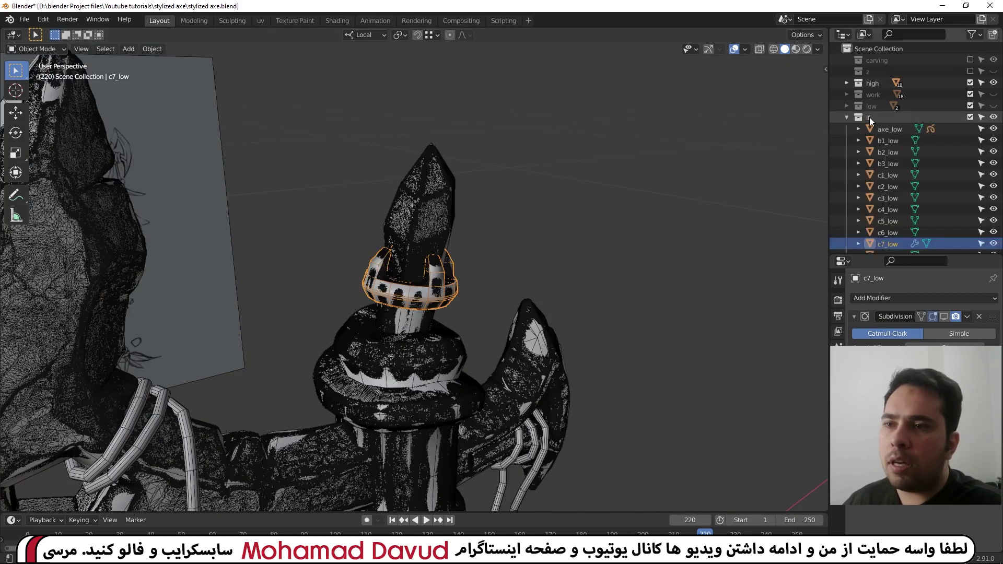
left_click(846, 82)
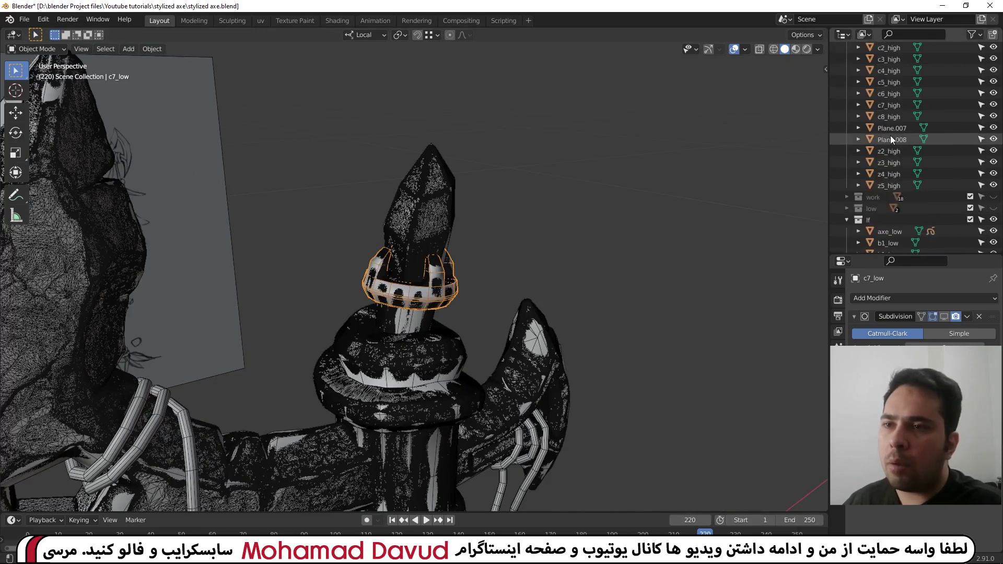
scroll(890, 136, "down", 5)
left_click_drag(901, 254, 899, 346)
scroll(899, 235, "up", 5)
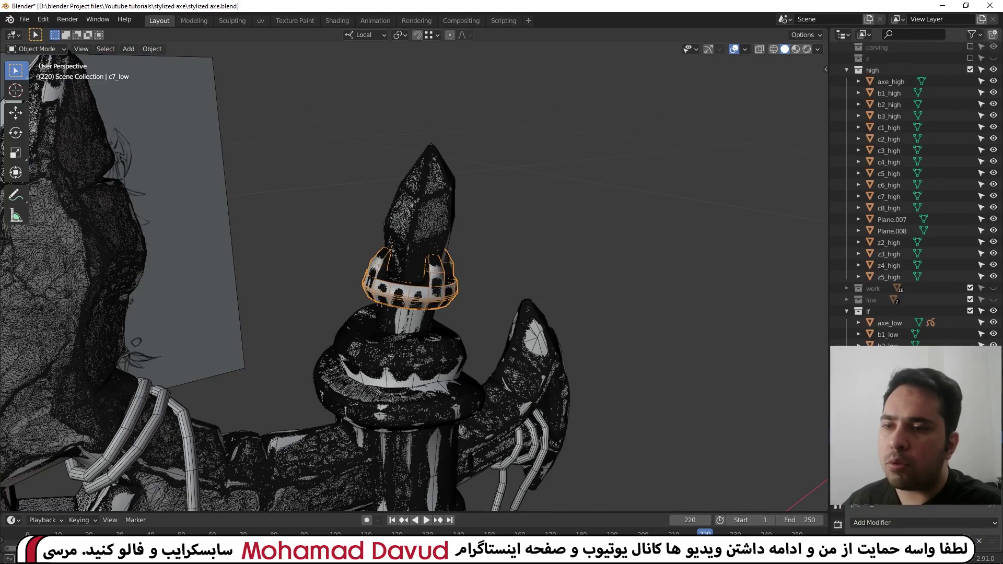
scroll(627, 202, "down", 6)
scroll(564, 199, "up", 2)
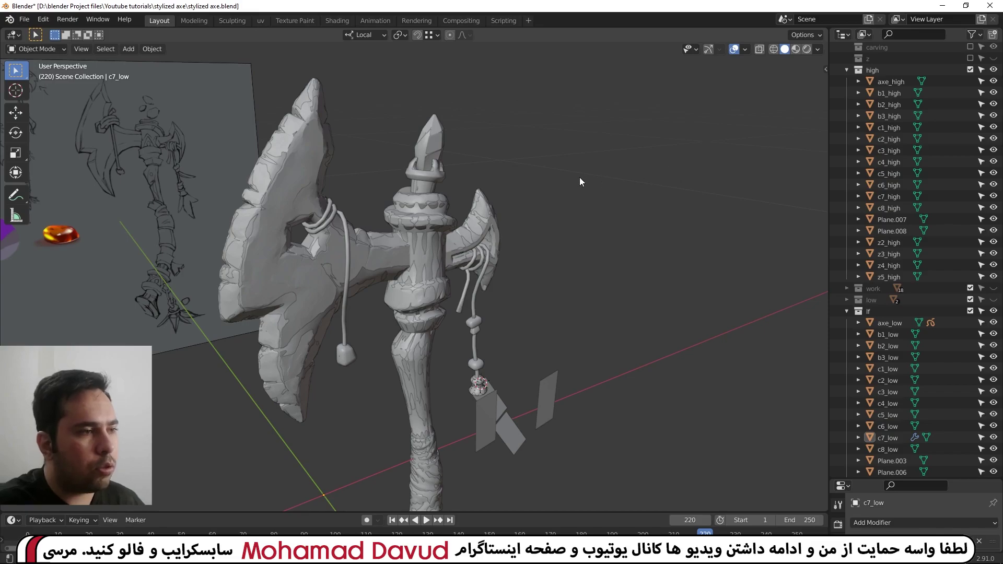
Hide the high collection and select the low-poly axe.
mouse_move(579, 177)
middle_mouse_down()
mouse_move(550, 162)
mouse_move(560, 164)
middle_mouse_up()
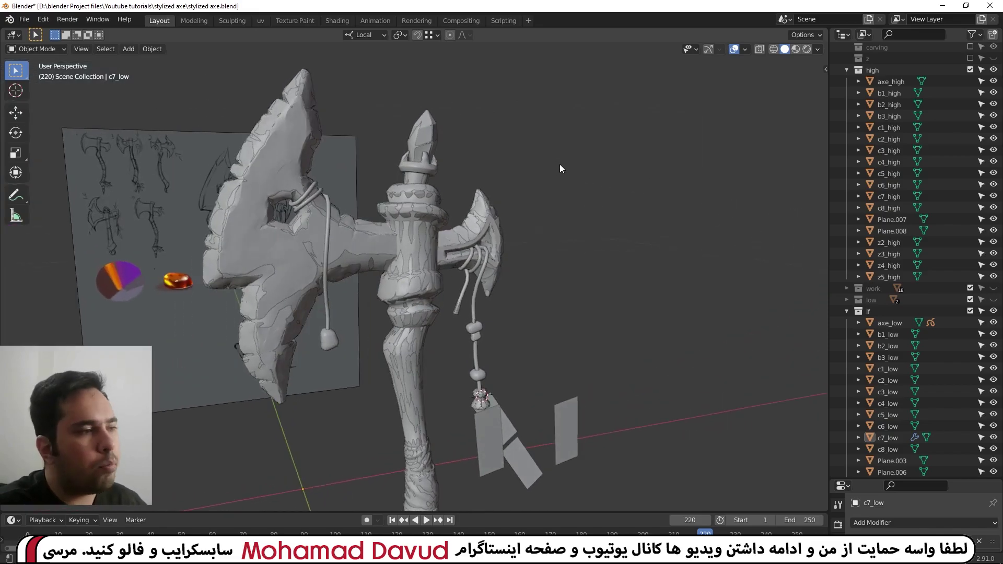
left_click(994, 70)
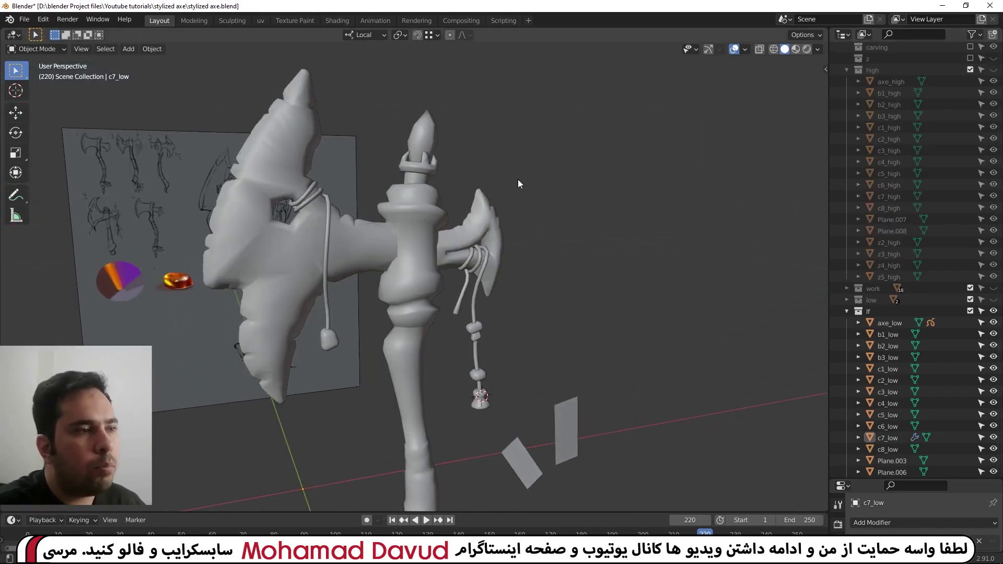
left_click(447, 246)
Isolate axe_low in local view to inspect it, then return to the full scene.
key("KP_Divide")
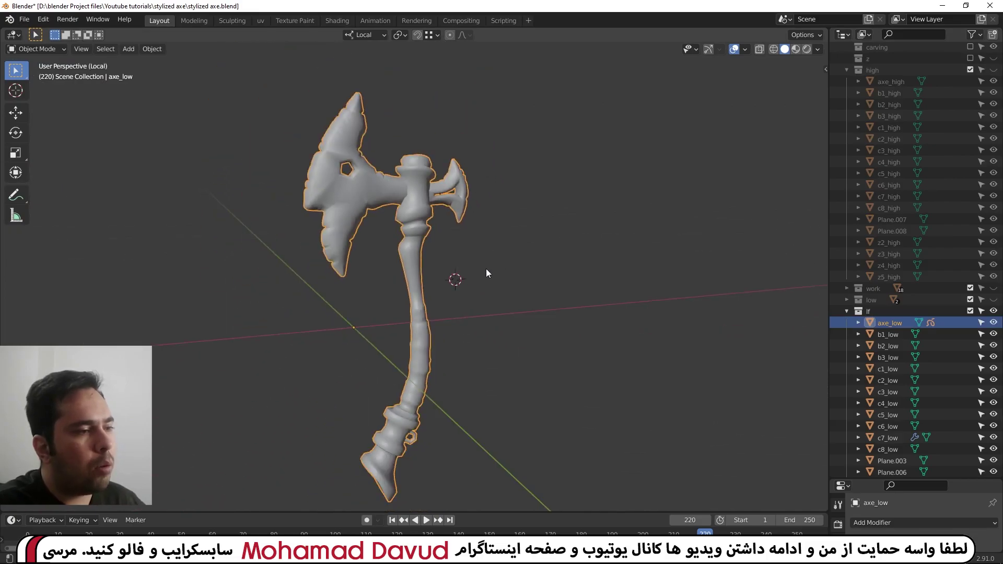
mouse_move(450, 249)
middle_mouse_down()
mouse_move(463, 247)
mouse_move(467, 227)
middle_mouse_up()
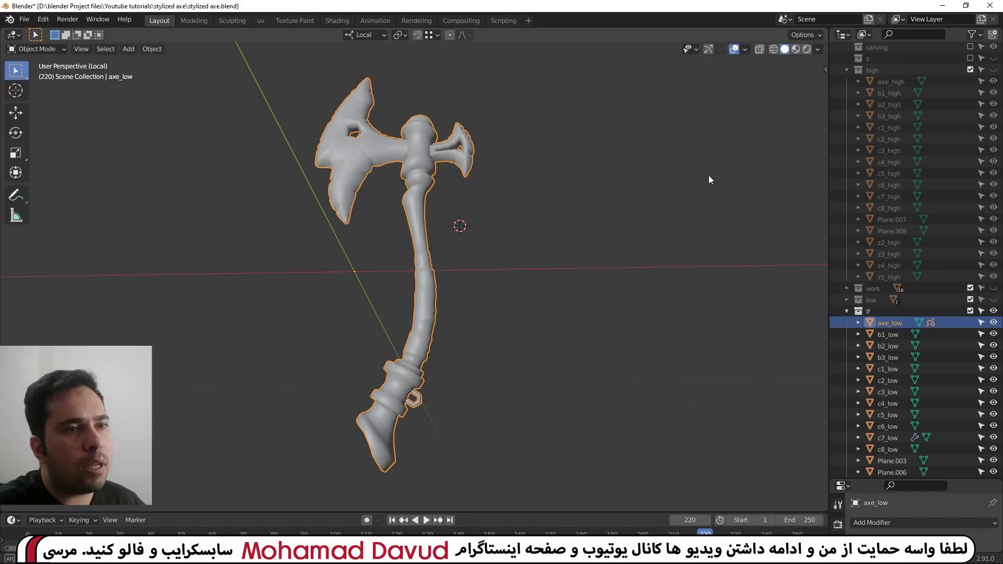
middle_click_drag(708, 175, 674, 178)
key("KP_Divide")
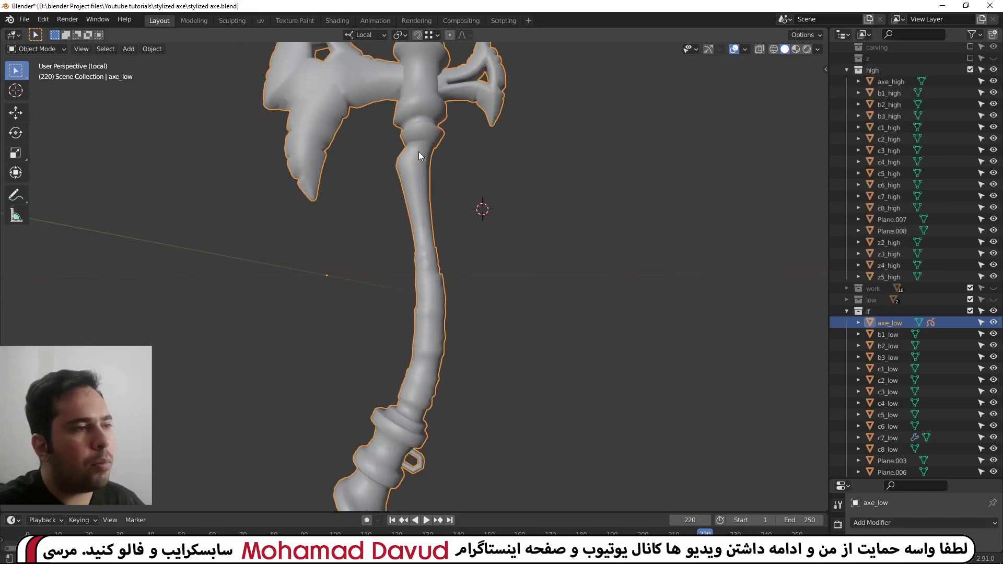
Unhide the high collection and isolate axe_high, checking the head-handle junction.
left_click(422, 110)
left_click(423, 110)
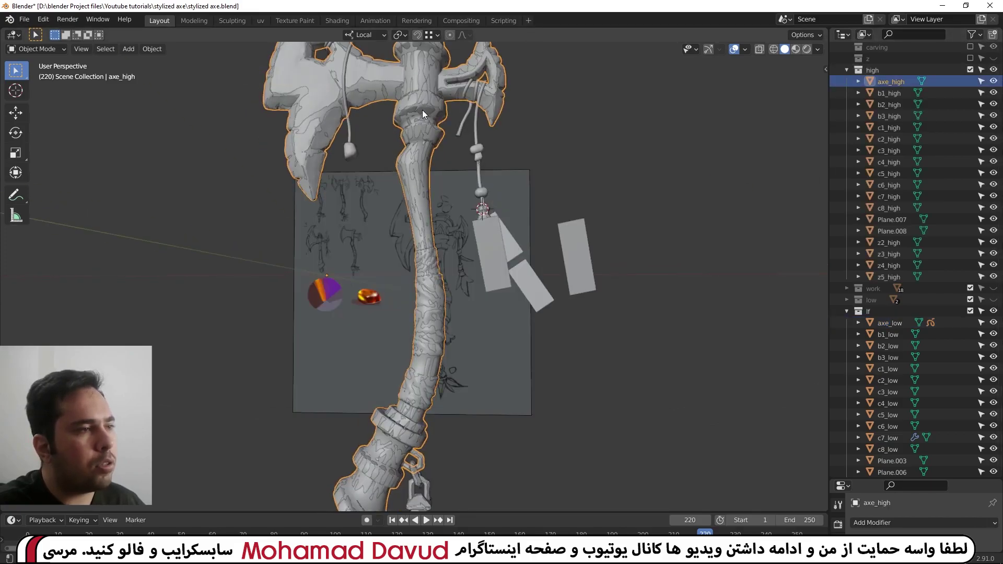
key("KP_Divide")
mouse_move(422, 110)
middle_mouse_down()
mouse_move(466, 271)
mouse_move(334, 223)
middle_mouse_up()
scroll(497, 223, "up", 5)
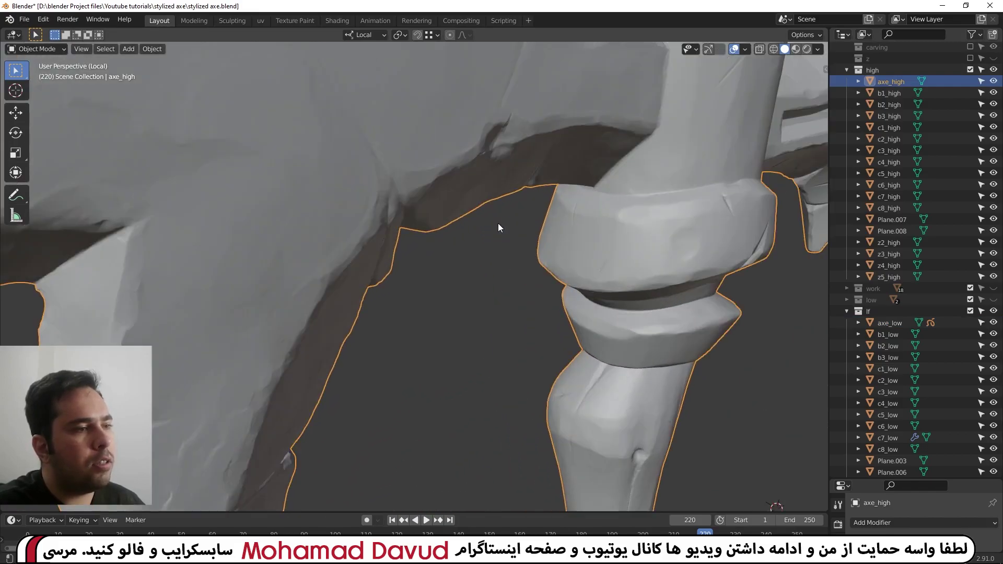
scroll(424, 269, "up", 2)
middle_click_drag(424, 272, 359, 291)
mouse_move(566, 219)
middle_mouse_down()
mouse_move(385, 204)
mouse_move(393, 181)
mouse_move(411, 196)
middle_mouse_up()
Orbit and zoom around axe_high's head, collar, blades and handle.
scroll(387, 193, "up", 2)
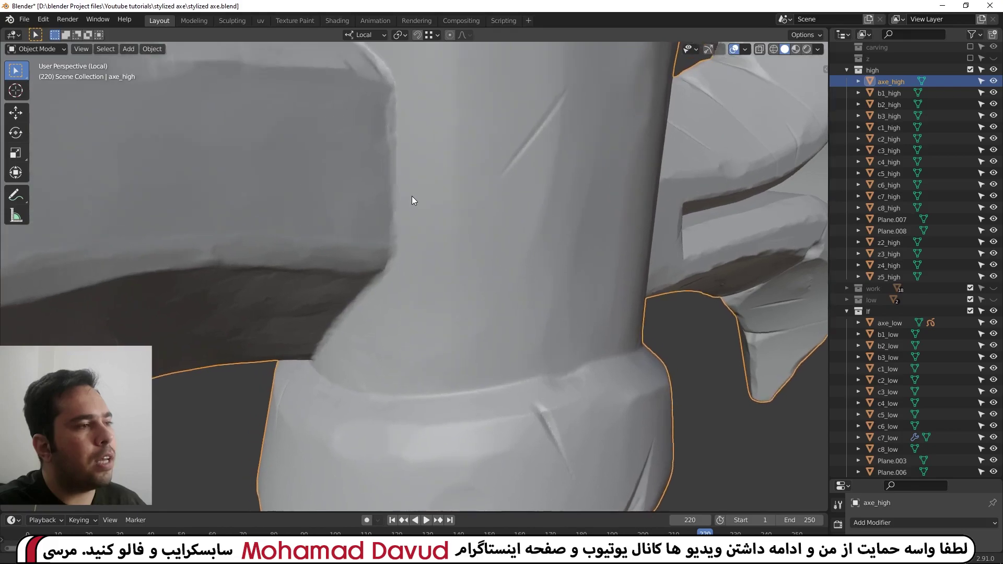
scroll(402, 173, "up", 2)
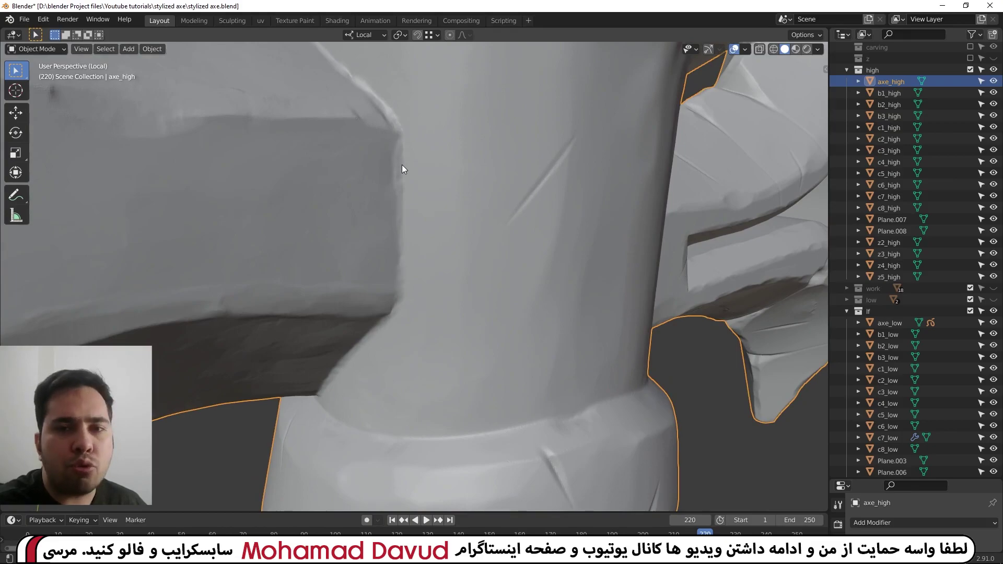
scroll(403, 165, "down", 3)
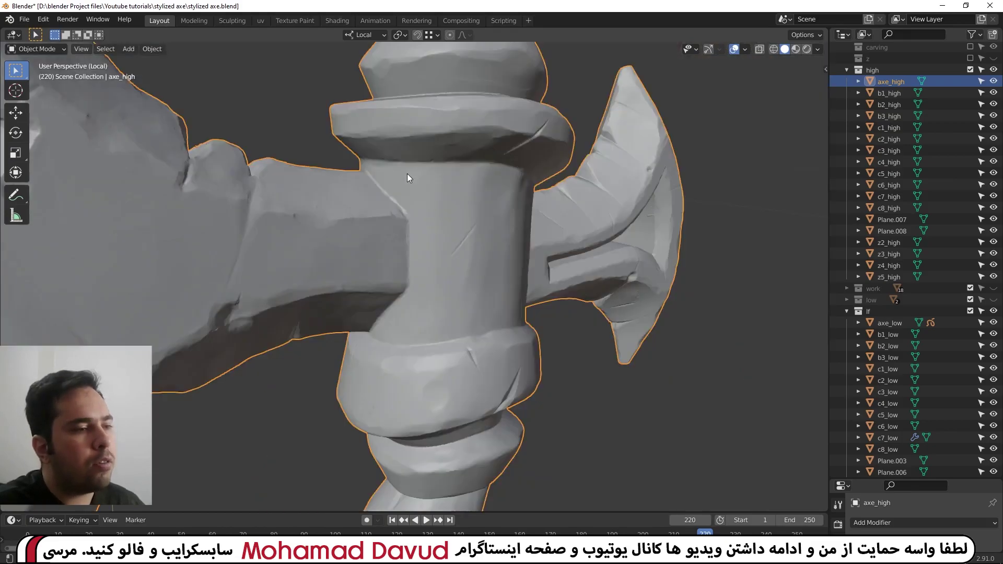
mouse_move(407, 173)
middle_mouse_down()
mouse_move(416, 192)
mouse_move(429, 142)
middle_mouse_up()
scroll(416, 180, "up", 3)
scroll(422, 204, "up", 2)
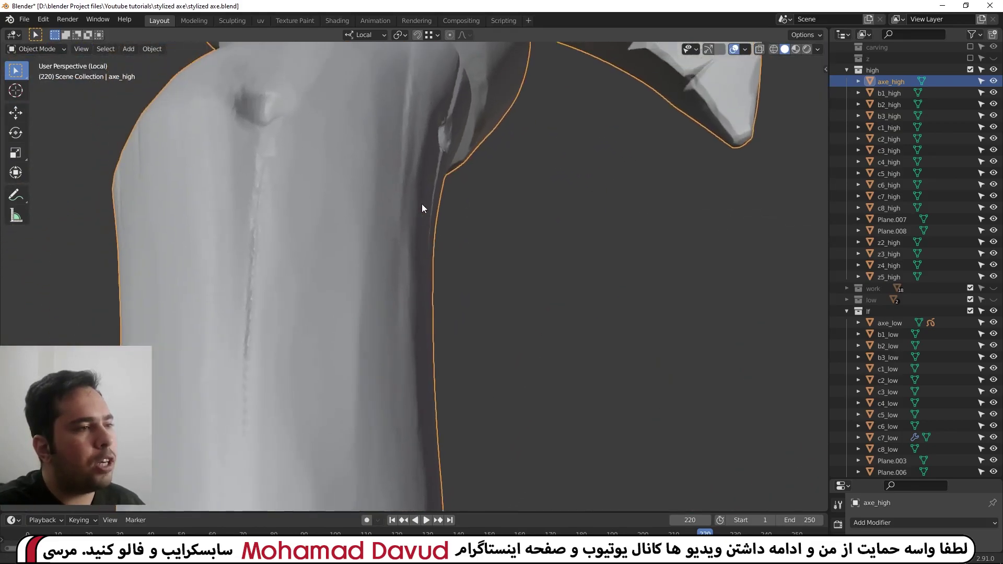
middle_click_drag(421, 203, 430, 246)
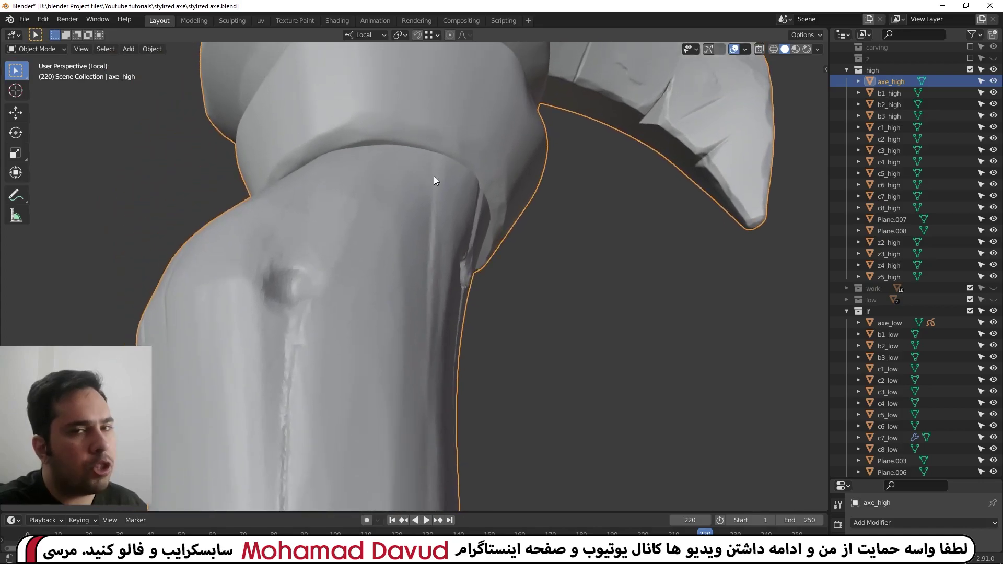
scroll(438, 233, "down", 4)
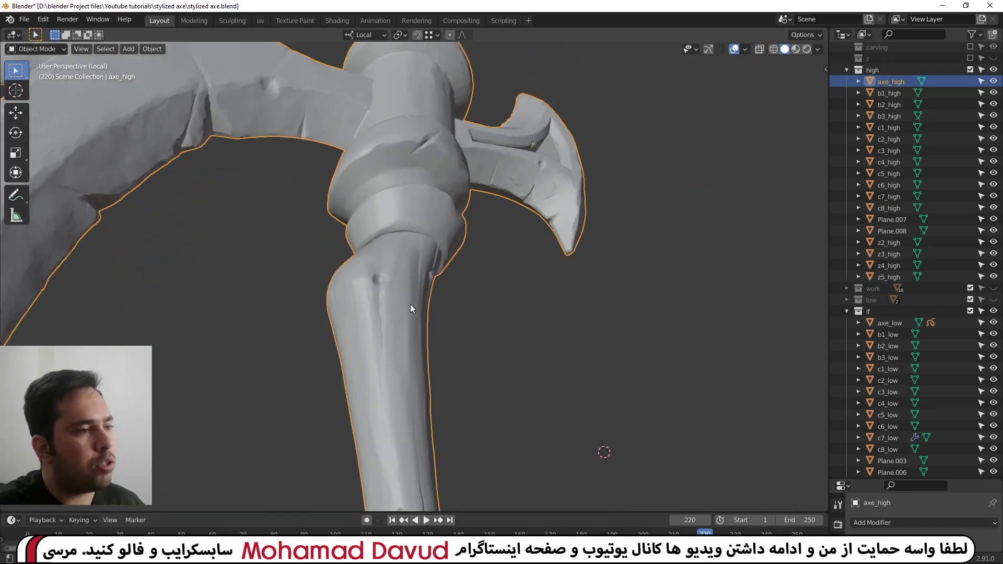
scroll(410, 304, "down", 3)
mouse_move(410, 304)
middle_mouse_down()
mouse_move(412, 378)
mouse_move(459, 320)
mouse_move(512, 314)
middle_mouse_up()
key("ctrl+Tab")
left_click(634, 337)
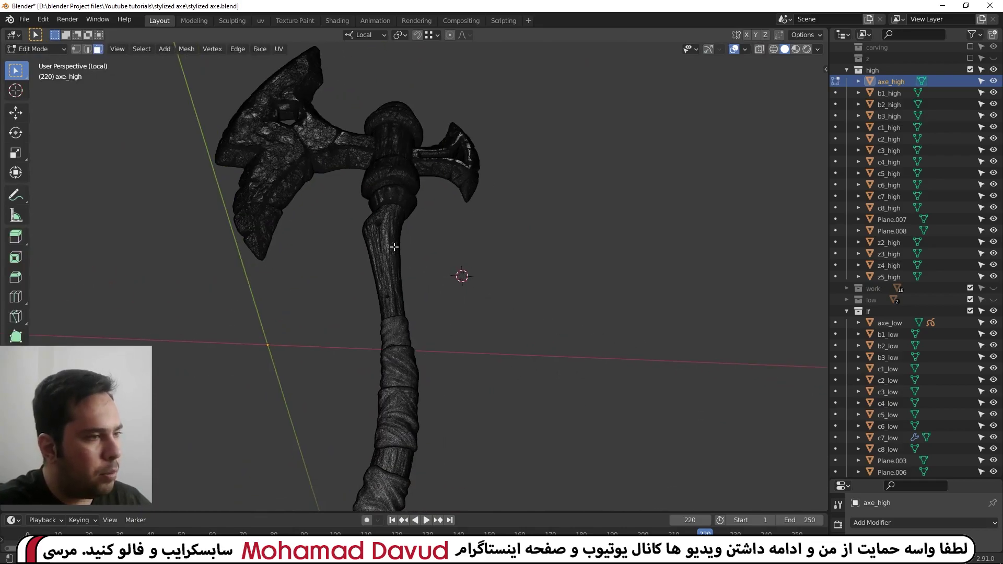
key("l")
middle_click_drag(394, 246, 399, 277)
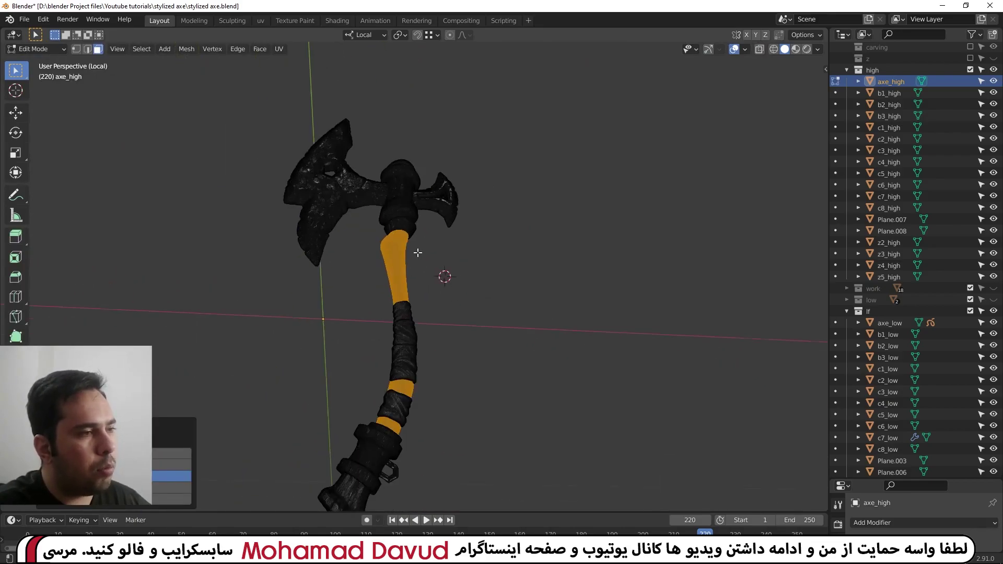
scroll(399, 277, "up", 3)
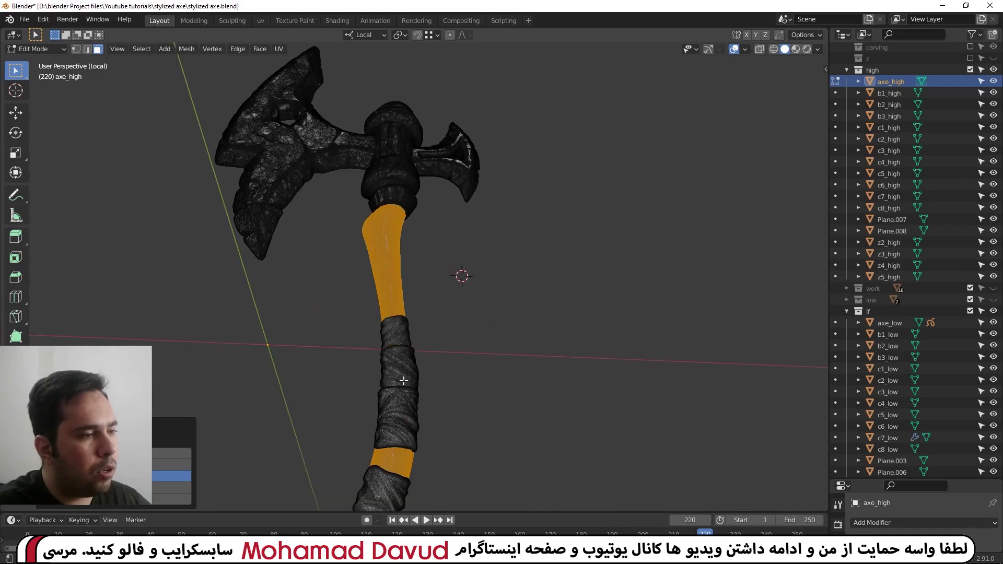
key("alt+a")
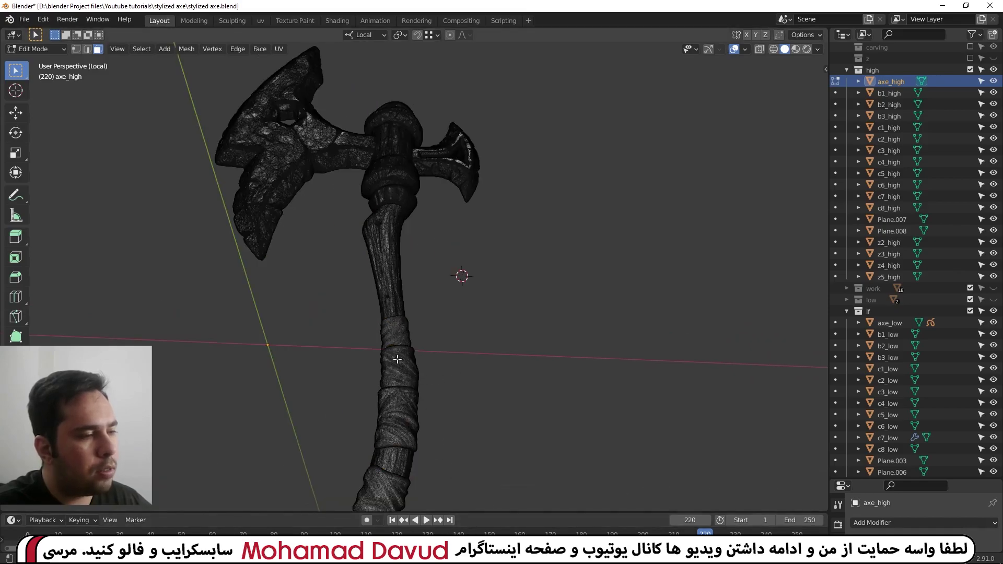
key("l")
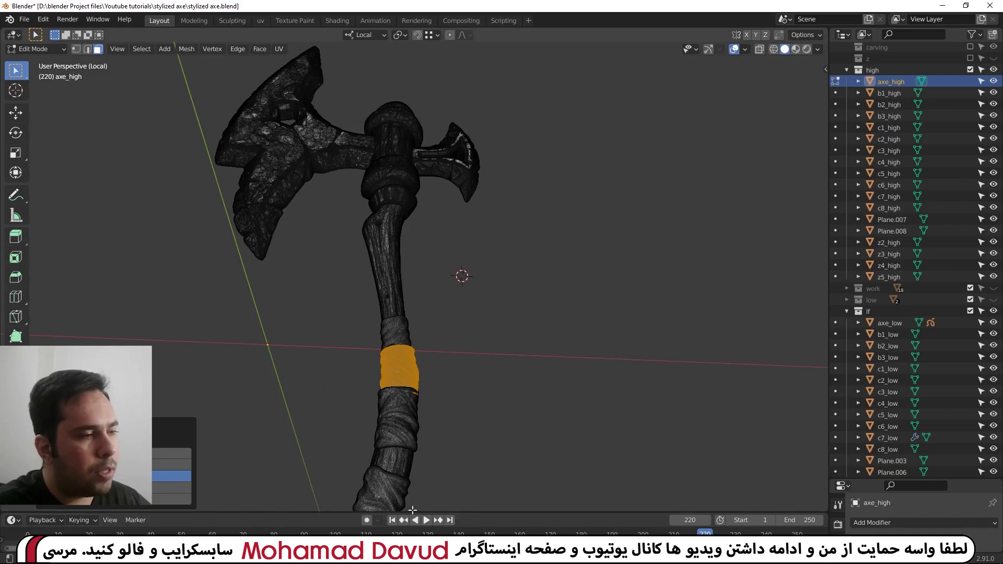
key("l")
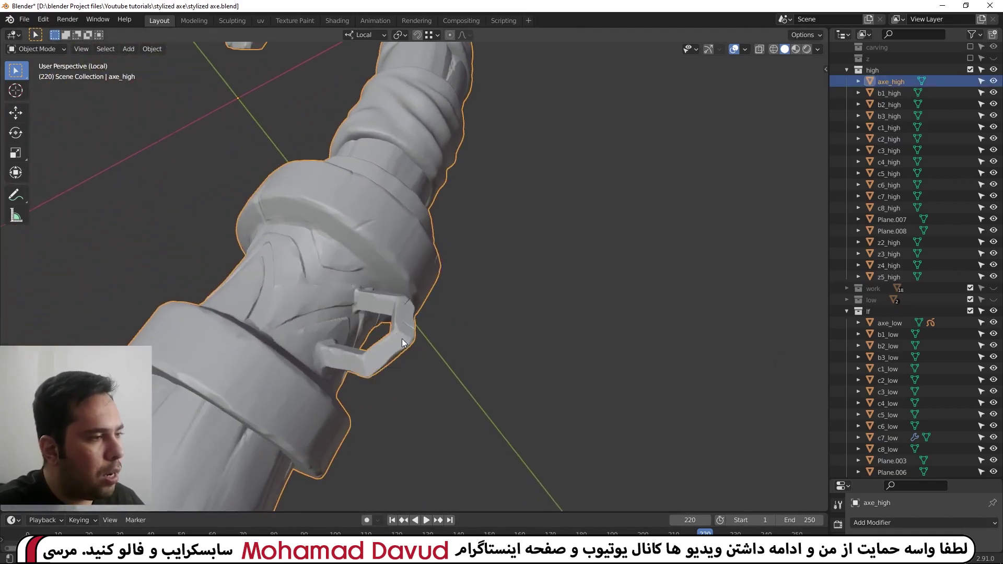
Orbit around axe_high to inspect its handle and the ring with its hole.
scroll(395, 346, "down", 5)
middle_click_drag(395, 346, 404, 255)
scroll(441, 309, "up", 5)
scroll(441, 309, "up", 4)
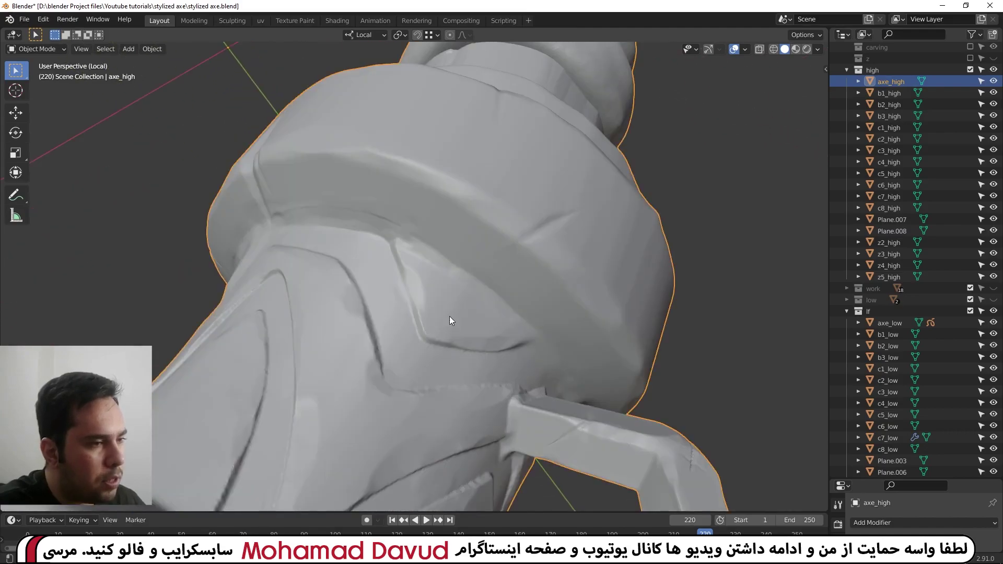
scroll(449, 316, "up", 2)
middle_click_drag(447, 309, 372, 369)
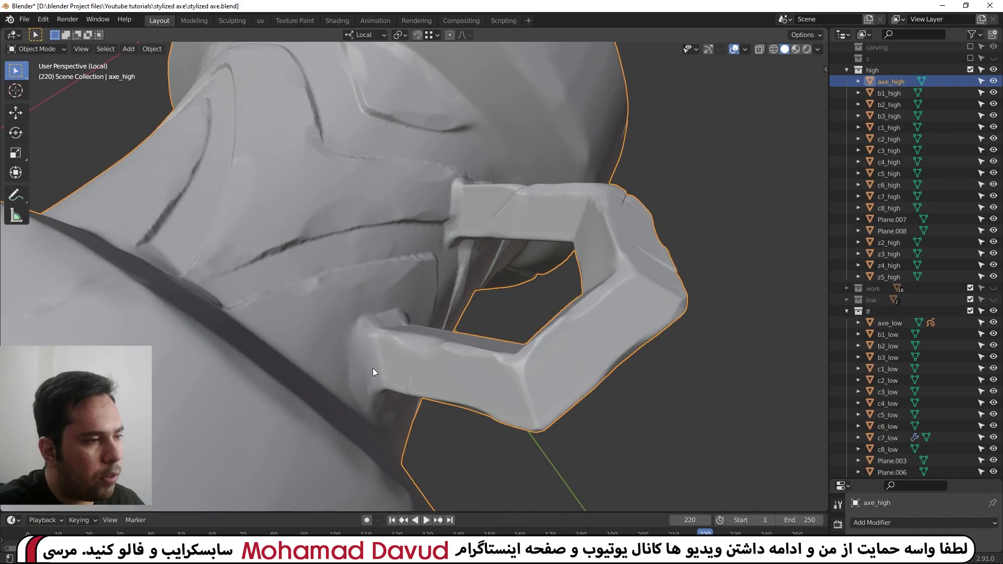
scroll(372, 368, "down", 6)
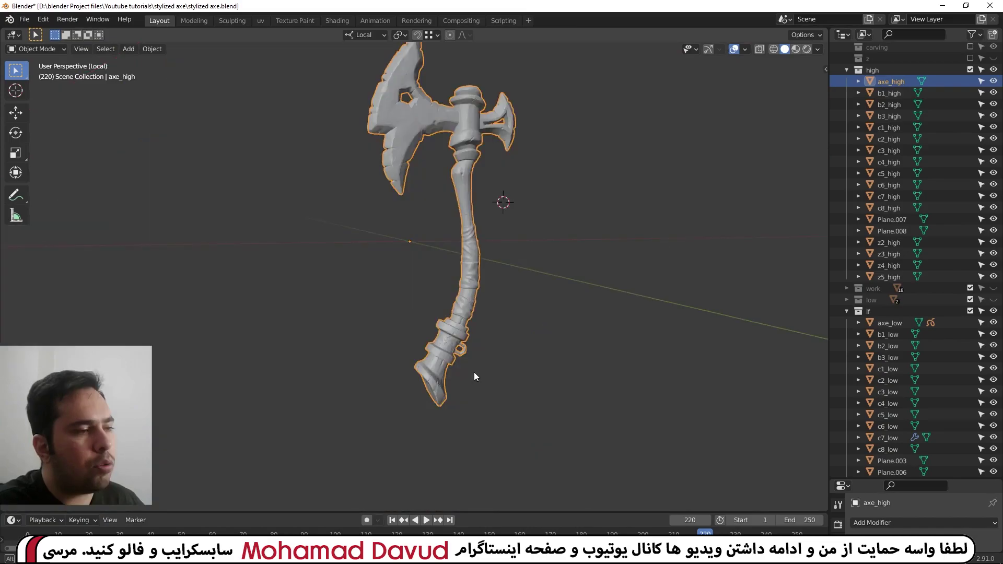
middle_click_drag(474, 372, 403, 181)
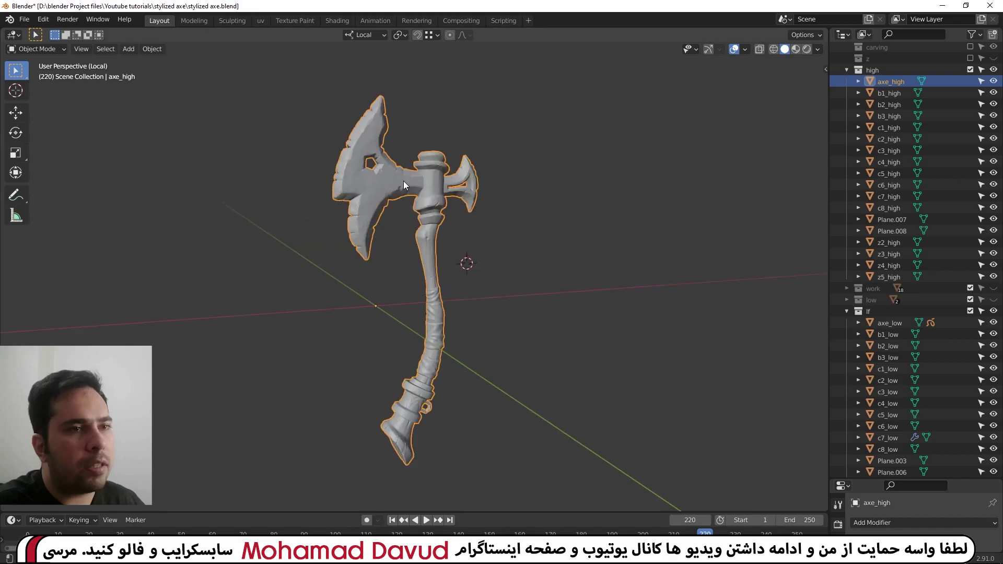
Leave local view, select axe_low and isolate it on its own.
left_click(545, 129)
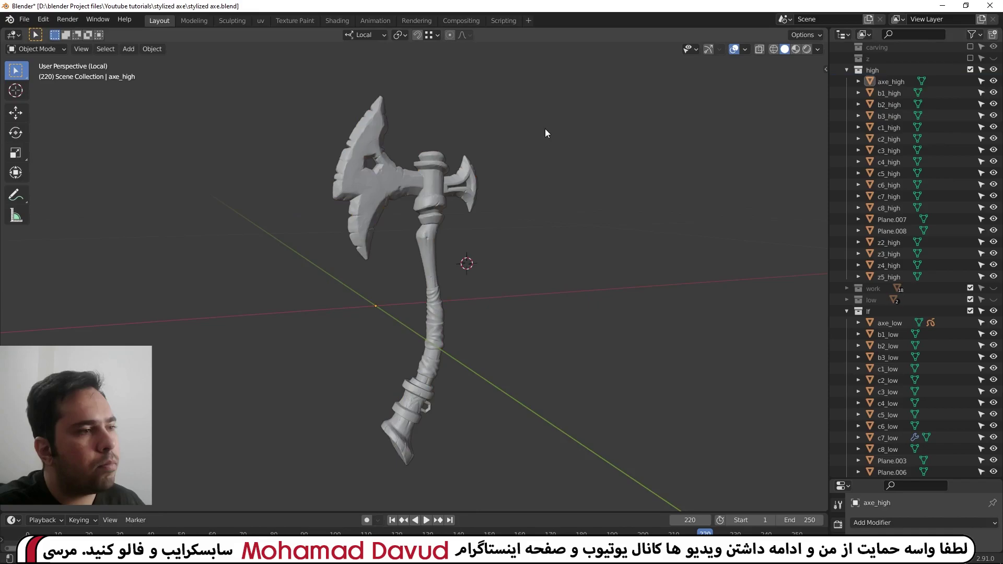
key("KP_Divide")
left_click(368, 180)
key("KP_Divide")
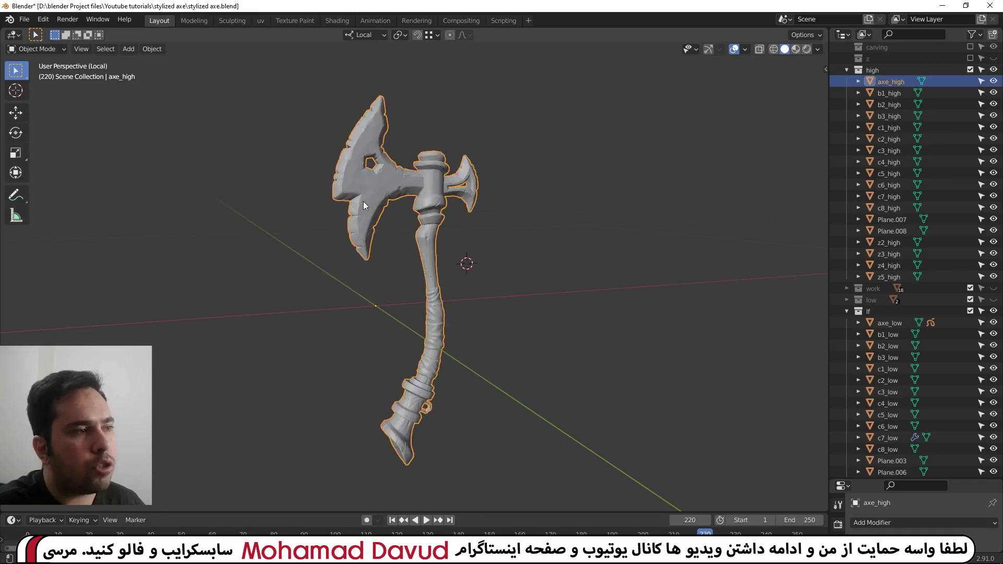
key("KP_Divide")
left_click(362, 218)
key("KP_Divide")
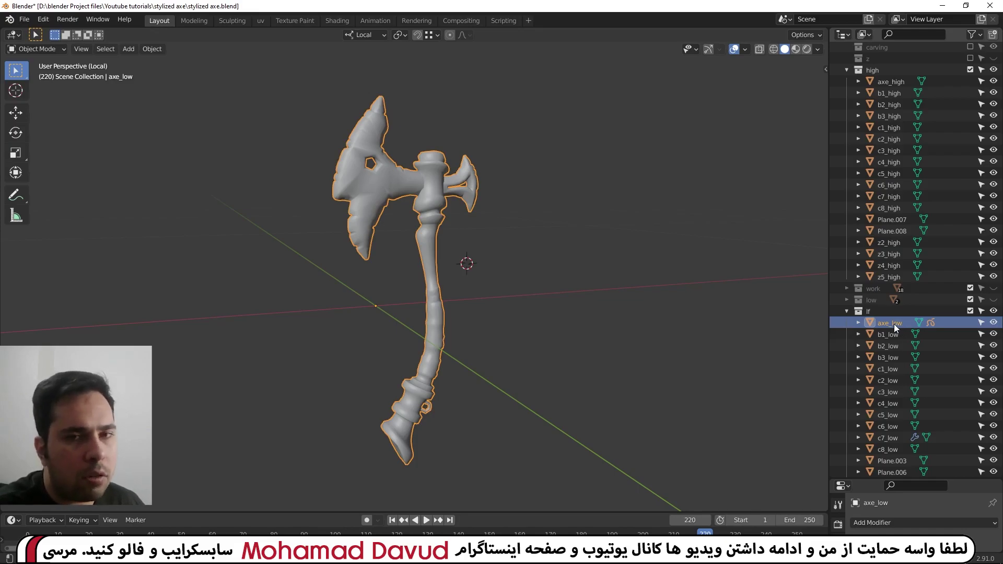
Select axe_low in the Outliner and enter Edit Mode on its mesh.
left_click(643, 277)
scroll(442, 293, "up", 3)
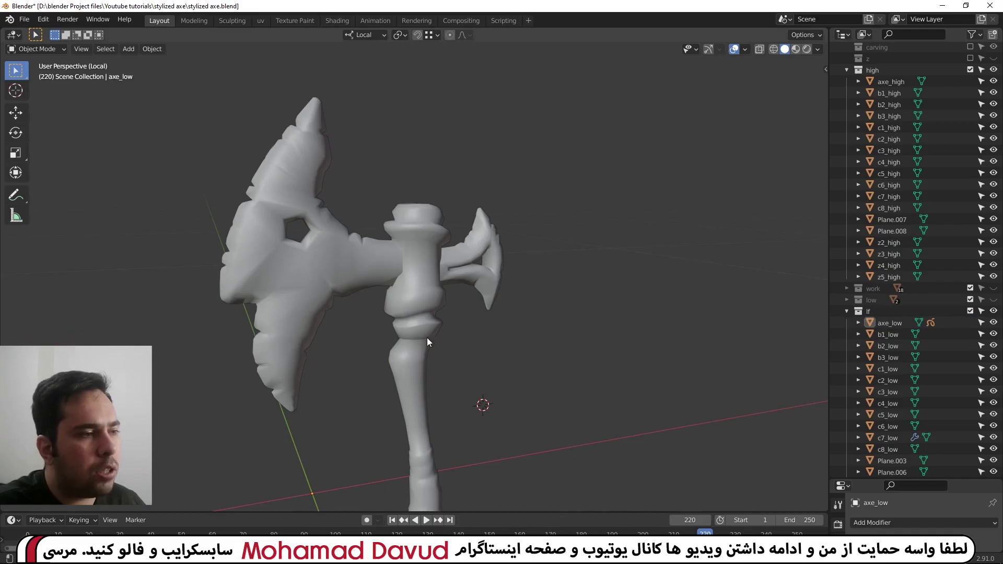
mouse_move(428, 337)
middle_mouse_down("shift")
mouse_move(453, 161)
mouse_move(435, 137)
middle_mouse_up("shift")
scroll(452, 161, "up", 4)
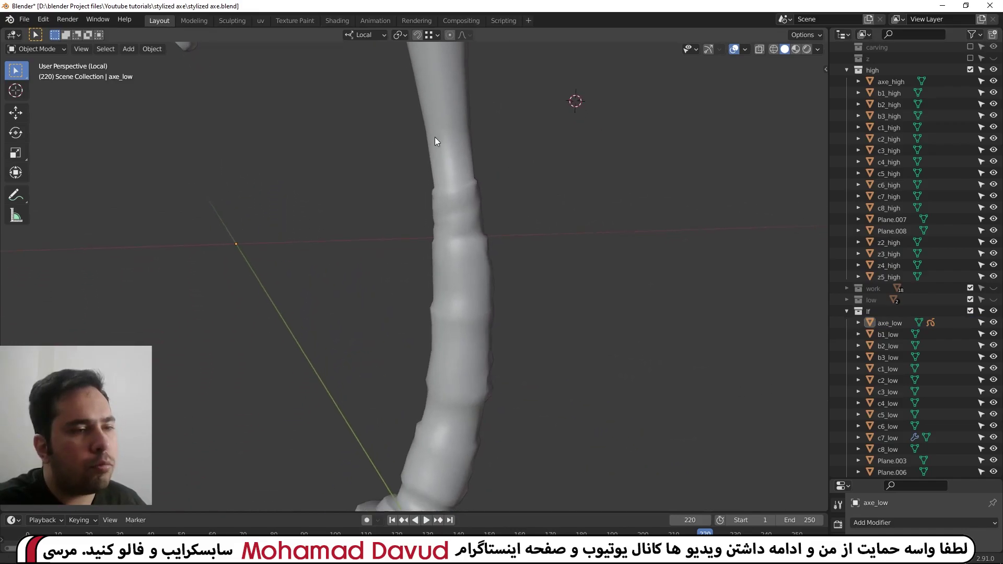
left_click(889, 323)
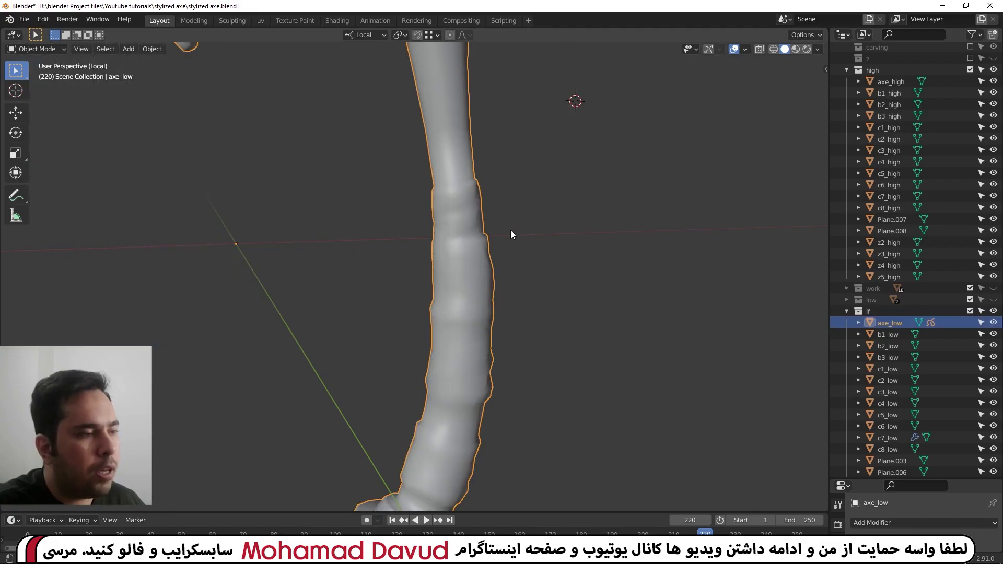
key("Tab")
Orbit and zoom along the axe handle to inspect its red UV seams.
mouse_move(461, 207)
middle_mouse_down()
mouse_move(490, 202)
mouse_move(417, 197)
middle_mouse_up()
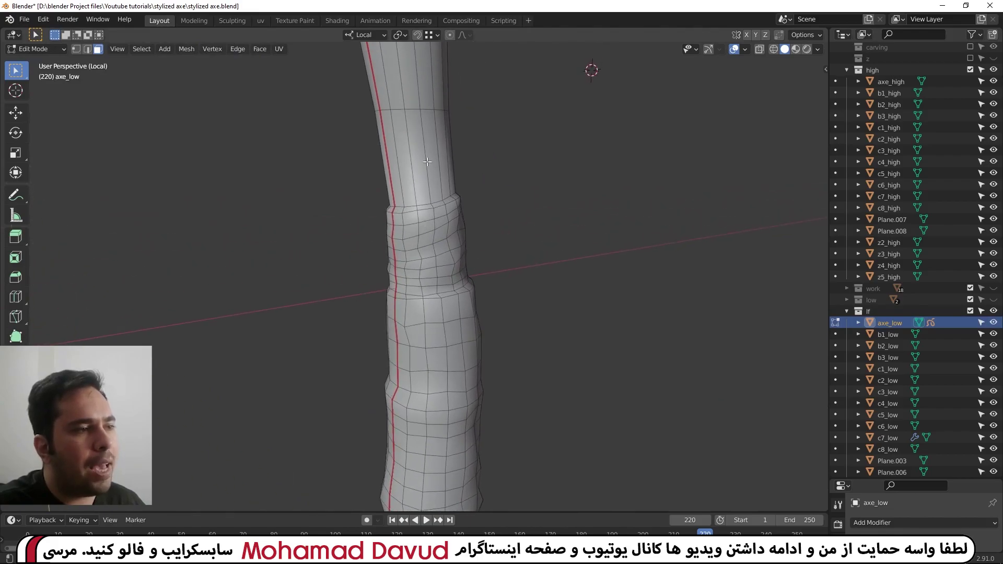
scroll(428, 183, "up", 2)
scroll(428, 209, "up", 3)
scroll(430, 230, "down", 3)
scroll(432, 244, "down", 1)
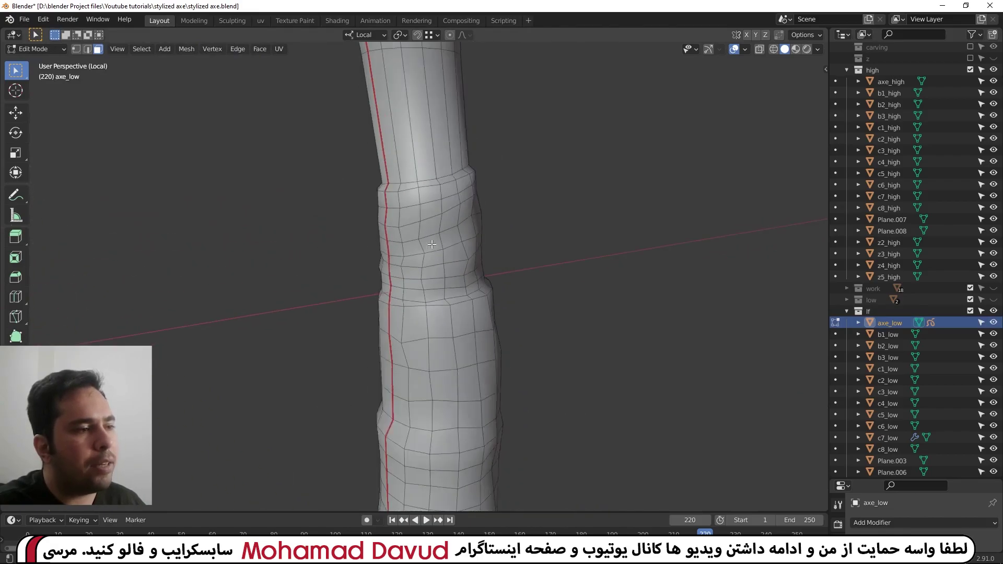
scroll(431, 244, "down", 1)
scroll(434, 287, "down", 2)
scroll(439, 329, "down", 1)
scroll(443, 371, "down", 1)
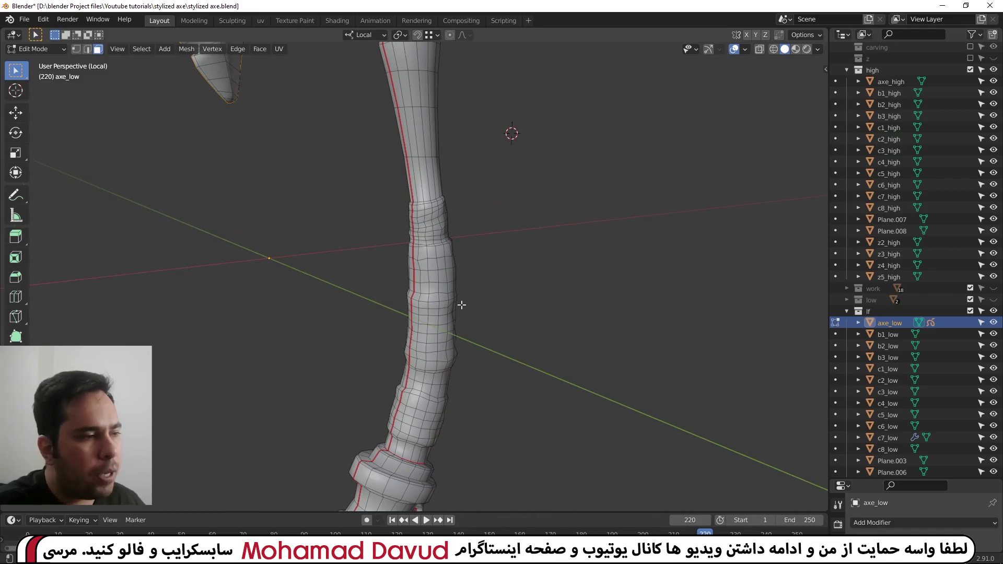
scroll(461, 305, "up", 1)
scroll(468, 310, "up", 1)
scroll(490, 287, "up", 2)
scroll(527, 167, "up", 1)
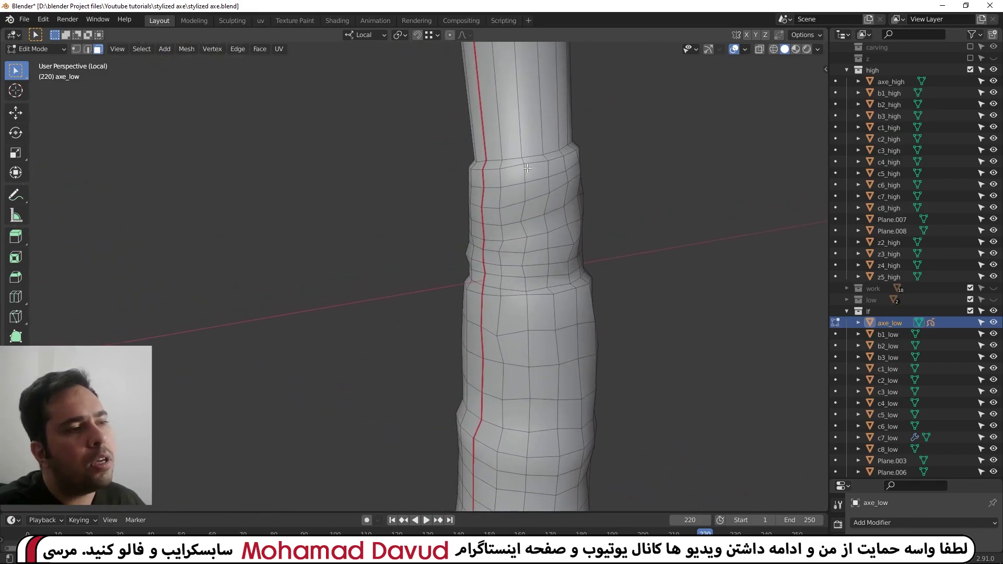
middle_click_drag(513, 161, 457, 281)
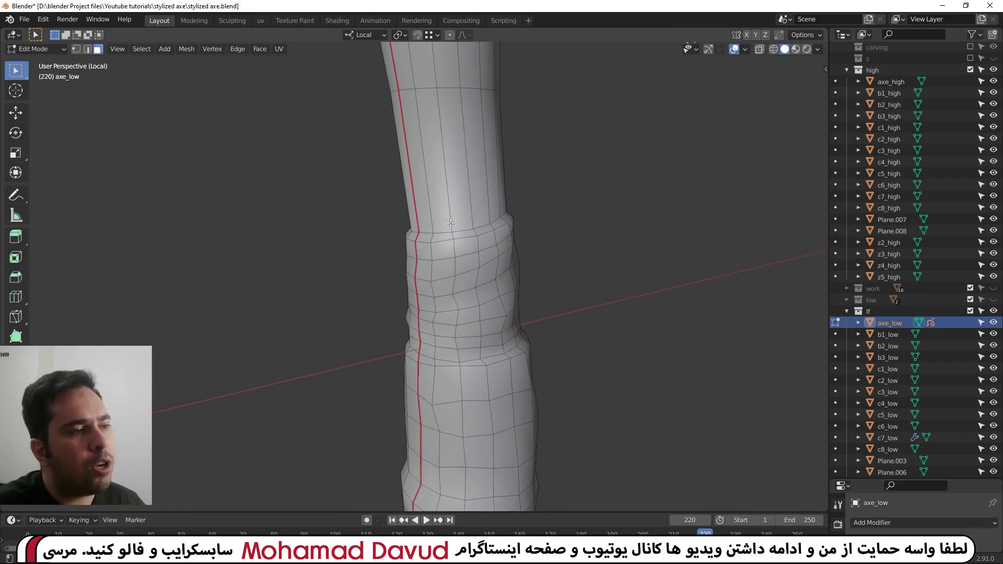
scroll(475, 320, "down", 3)
scroll(491, 271, "down", 3)
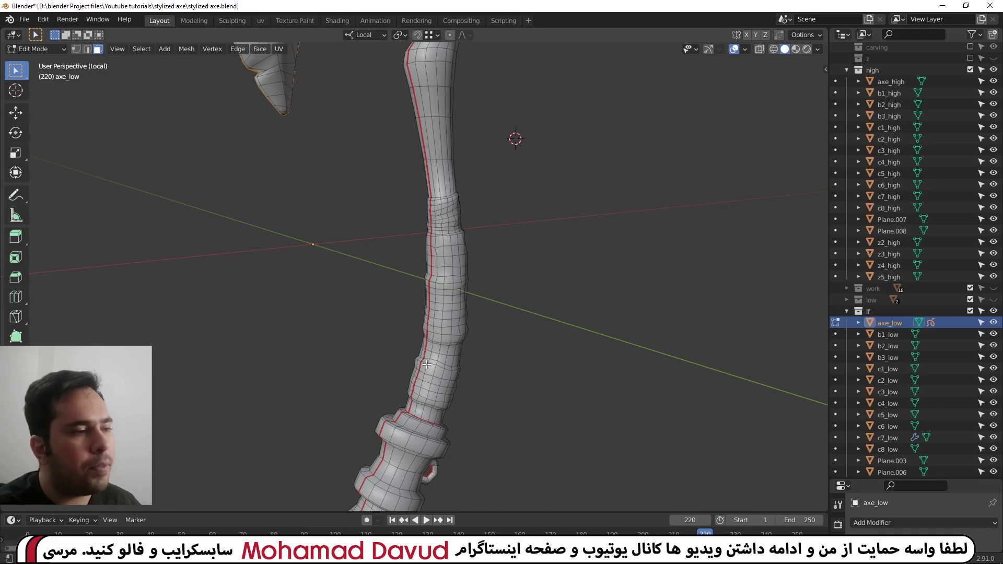
scroll(427, 364, "down", 5)
Return the axe to Object Mode and frame it in the viewport.
middle_click_drag(427, 364, 529, 273)
key("ctrl+Tab")
left_click(541, 202)
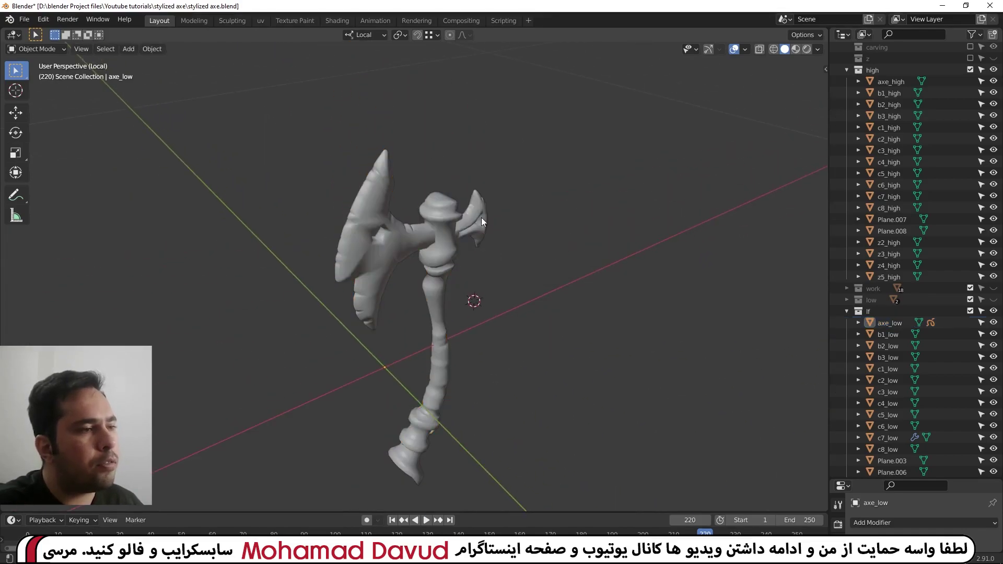
scroll(465, 201, "up", 2)
middle_click_drag(610, 250, 599, 291, "shift")
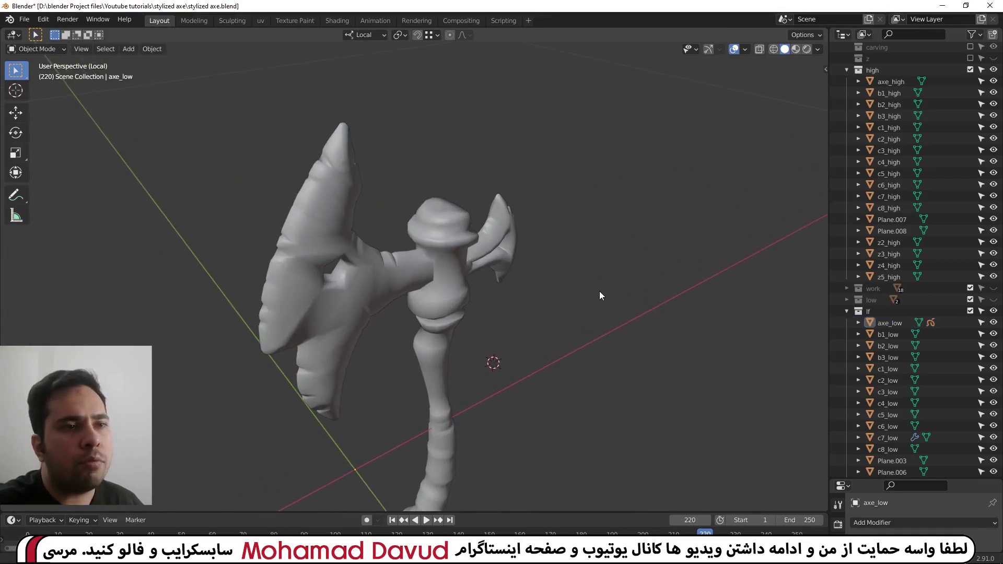
Select axe_high, then axe_low, and frame the axe_low head in view.
left_click(904, 80)
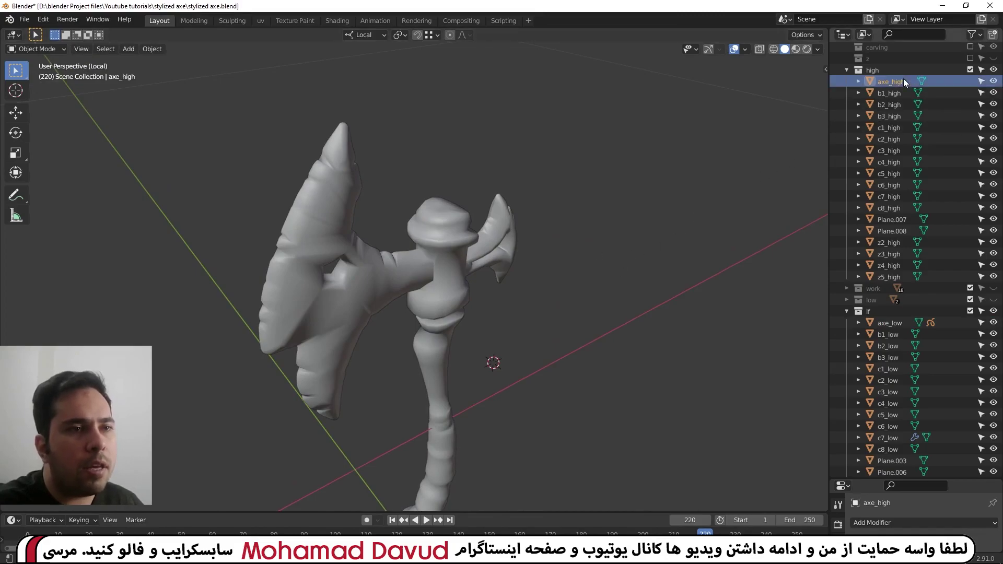
left_click(900, 322)
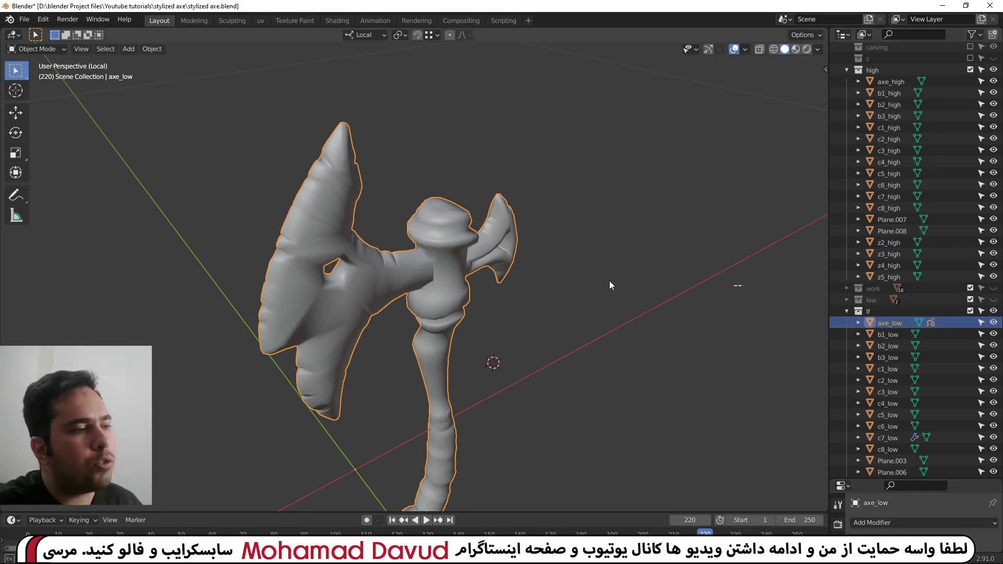
left_click(544, 268)
left_click(462, 252)
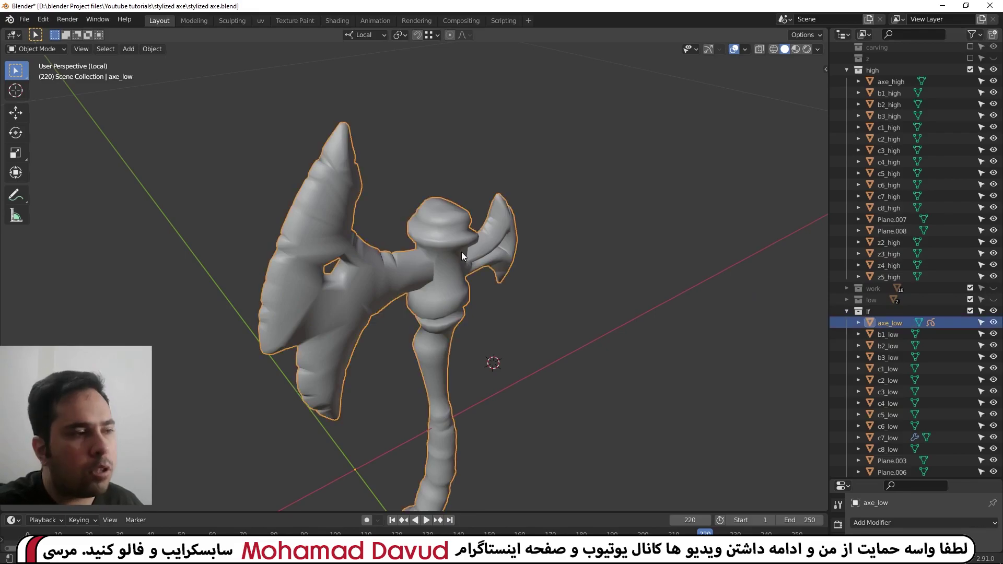
scroll(459, 249, "up", 6)
middle_click_drag(462, 249, 448, 265, "shift")
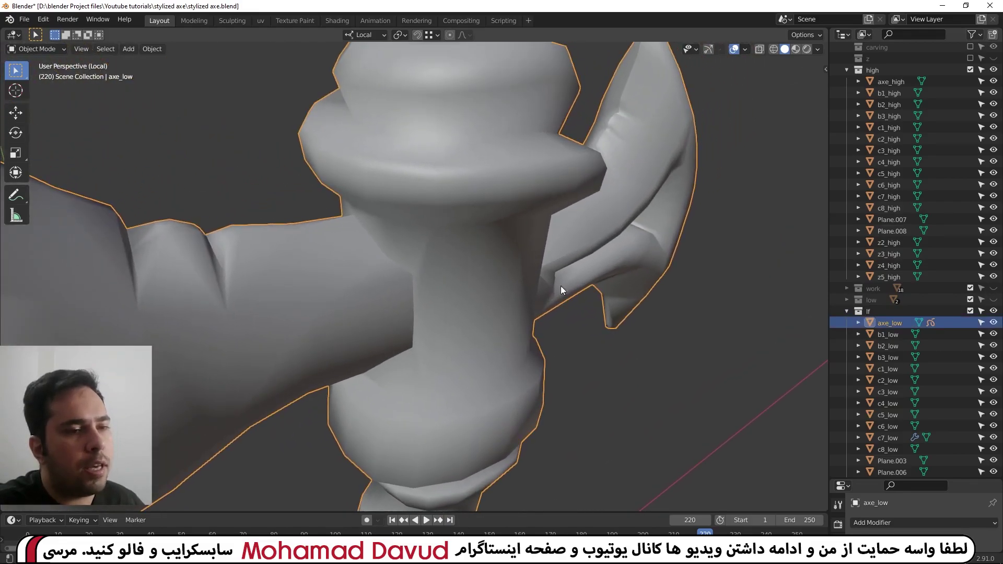
key("KP_Decimal")
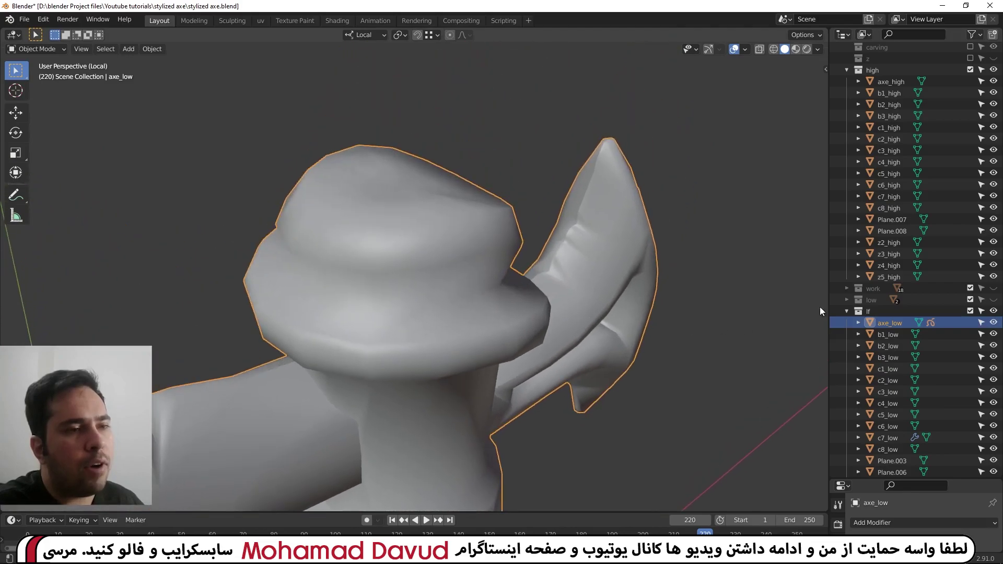
scroll(857, 303, "up", 1)
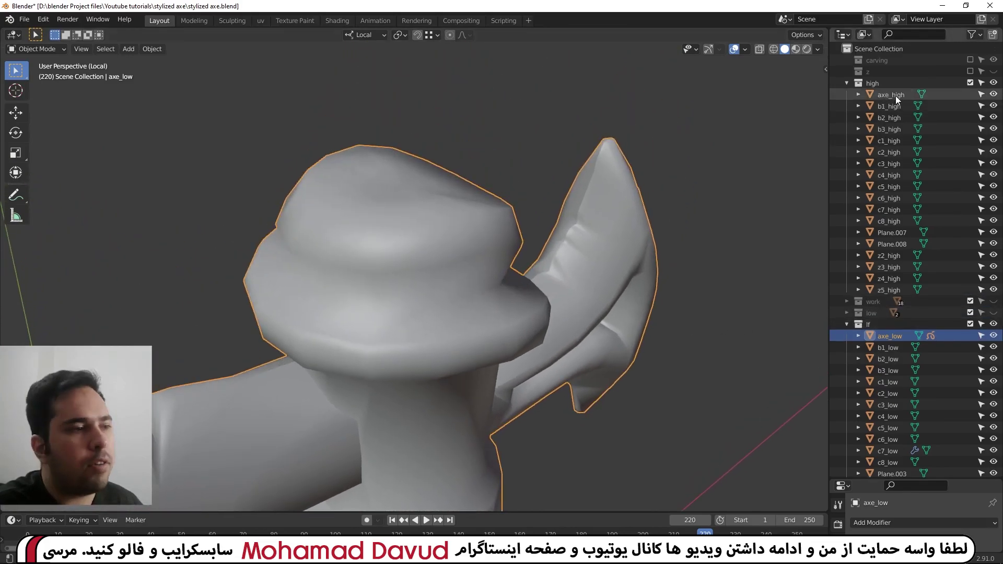
key("KP_Divide")
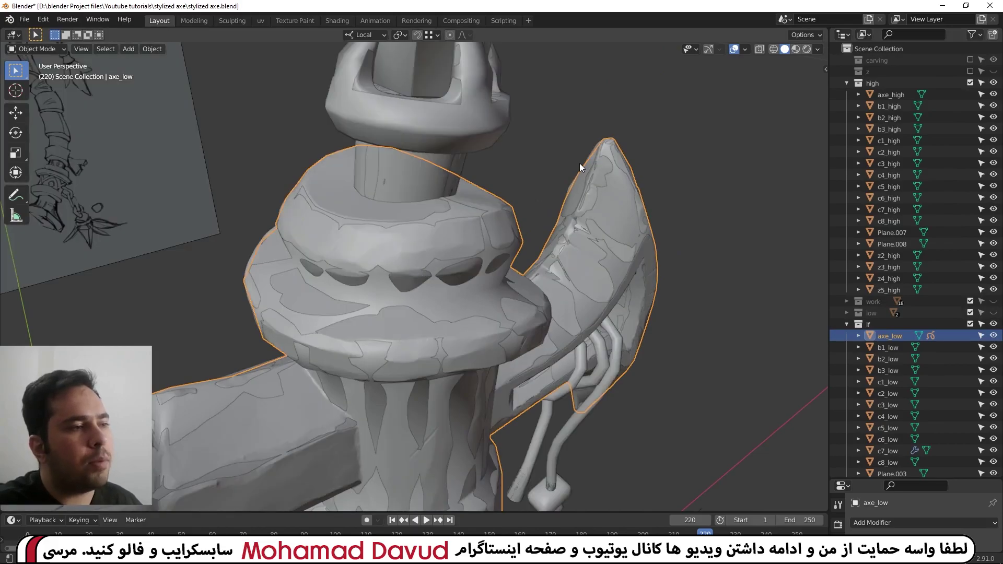
Inspect the c8_low and c8_high handle rings in local view, then deselect.
left_click(426, 176)
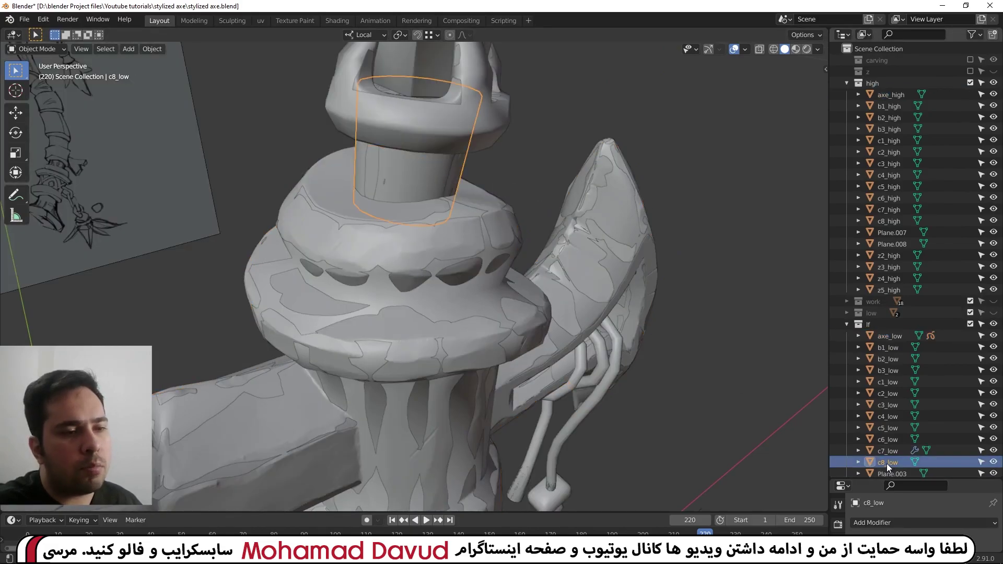
left_click(424, 178)
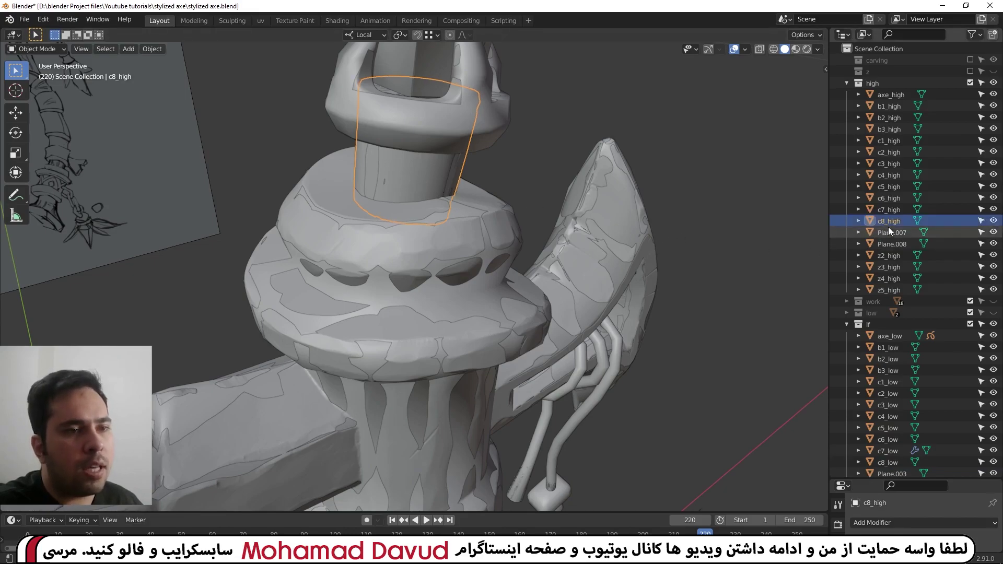
key("KP_Divide")
key("KP_Divide")
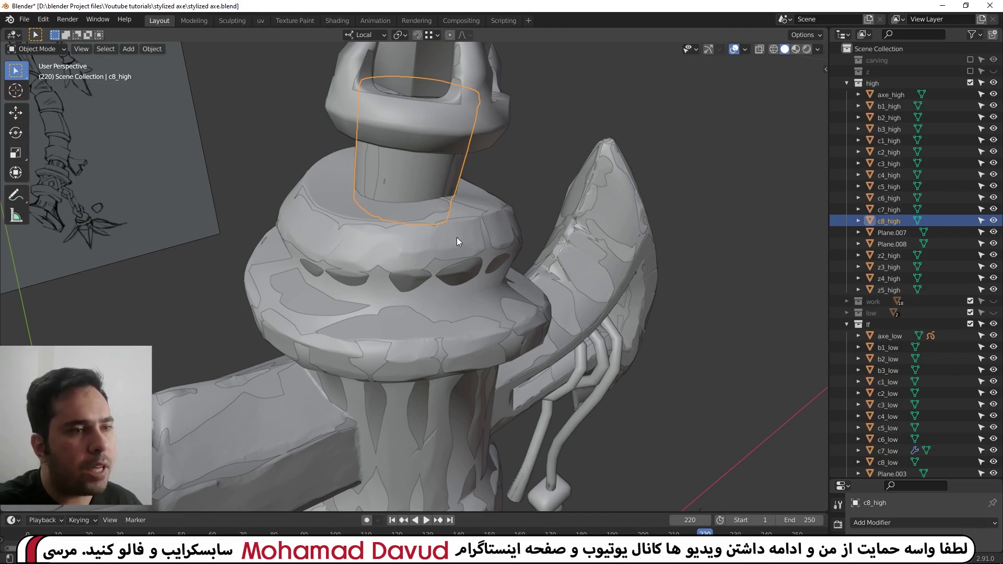
scroll(376, 209, "down", 5)
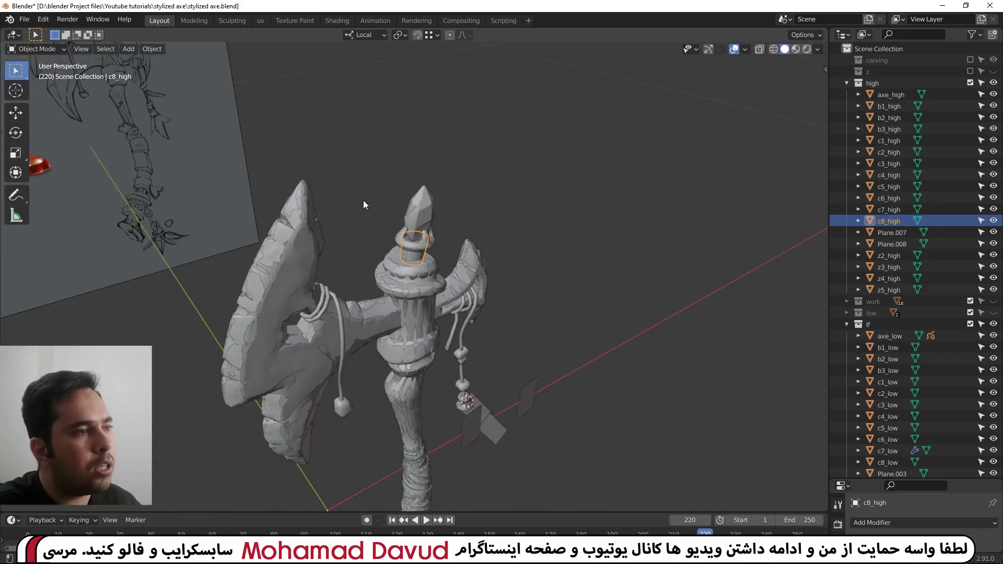
left_click(362, 199)
middle_click_drag(509, 177, 415, 136)
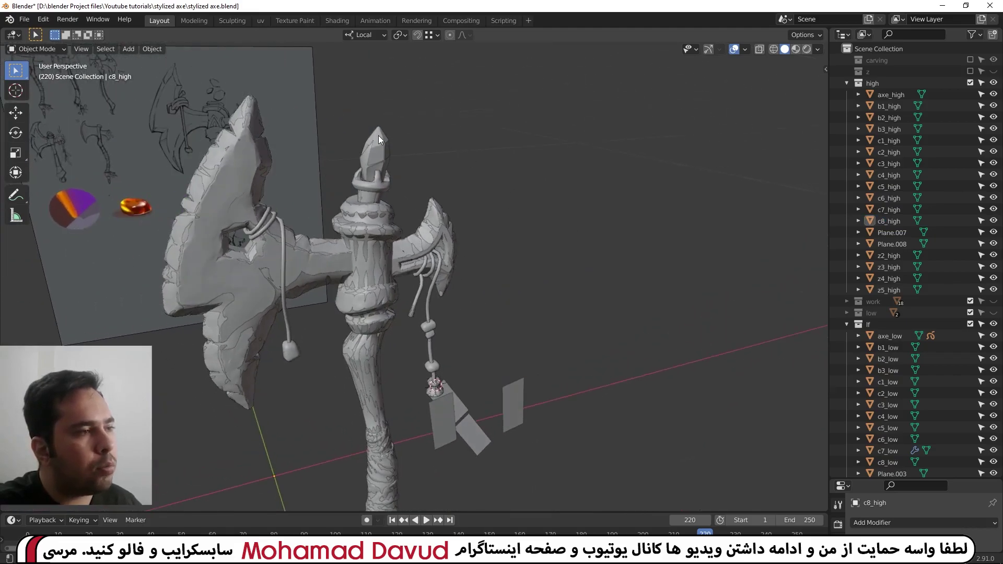
Select the c6_low crystal tip, the hanging rope and the c2_low bead.
left_click(378, 136)
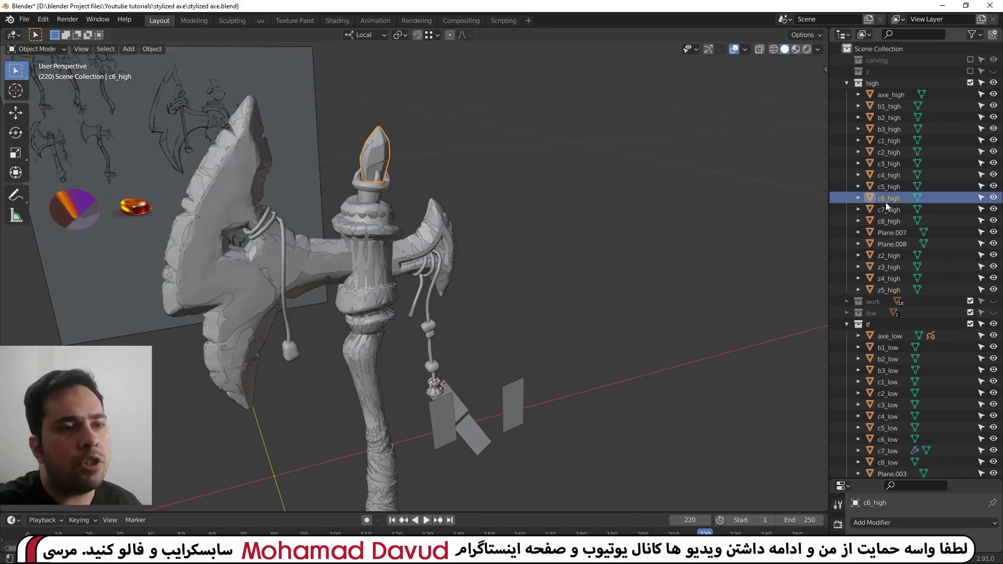
left_click(384, 144)
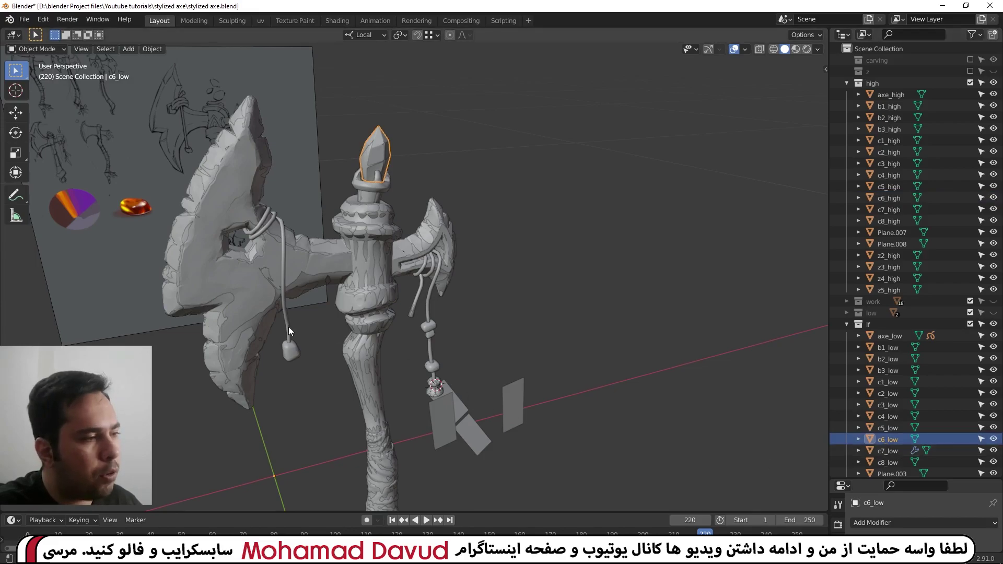
left_click(290, 349)
left_click(423, 342)
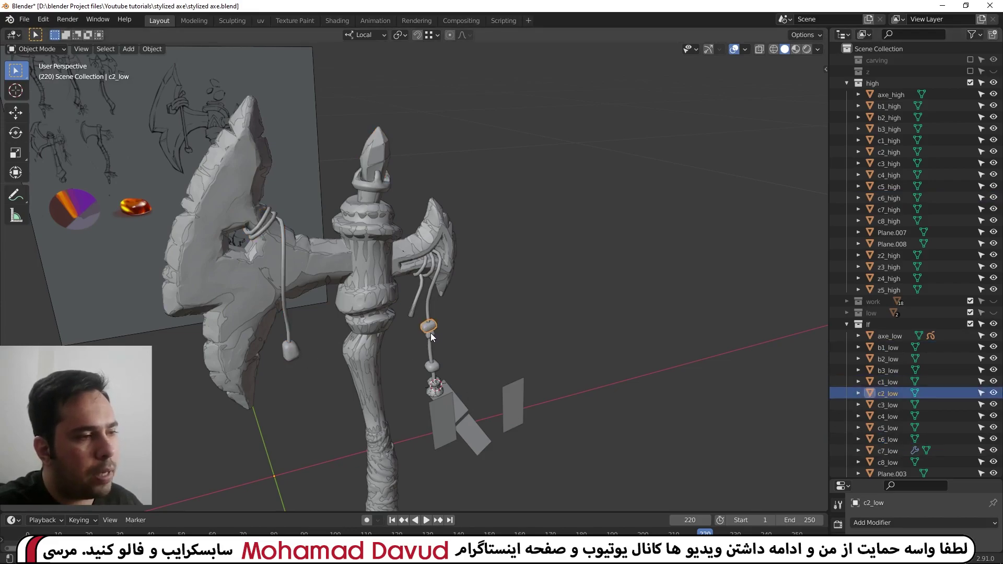
left_click(430, 332)
Inspect the c4_low bead, c5_high piece and c1_low bead on the rope.
mouse_move(461, 345)
middle_mouse_down()
mouse_move(460, 319)
mouse_move(439, 309)
middle_mouse_up()
left_click(438, 341)
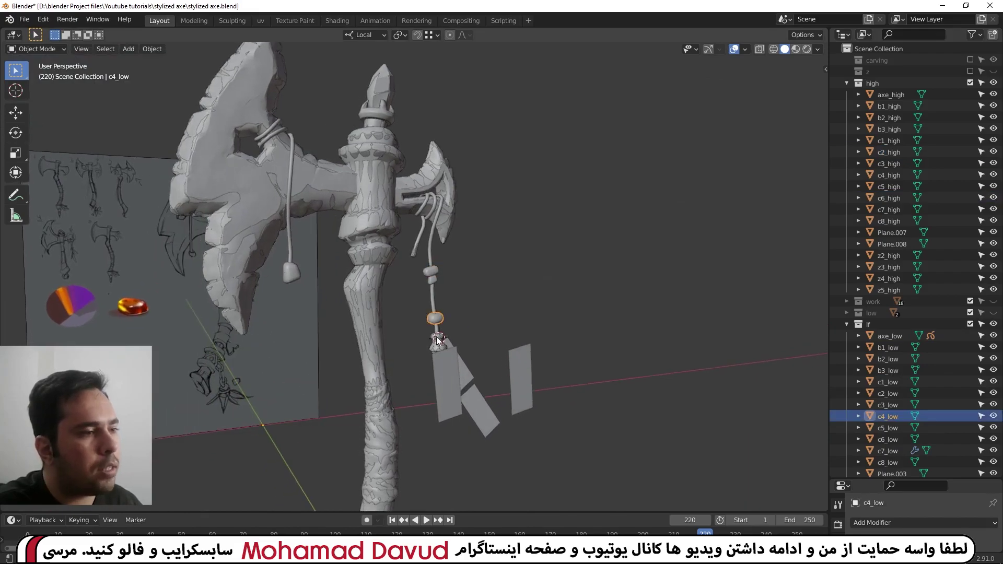
left_click(438, 341)
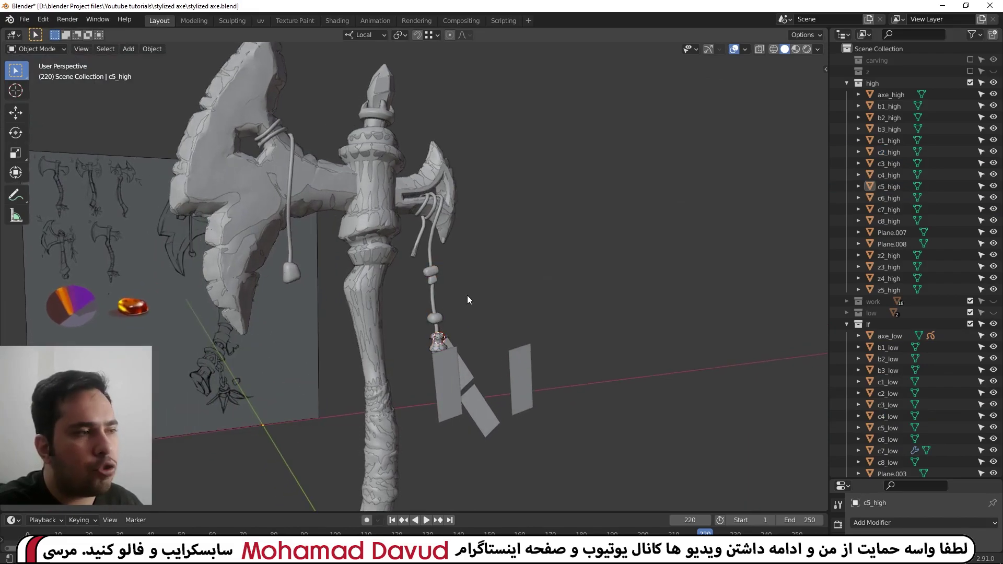
scroll(312, 280, "up", 3)
scroll(353, 277, "up", 2)
middle_click_drag(353, 282, 363, 318)
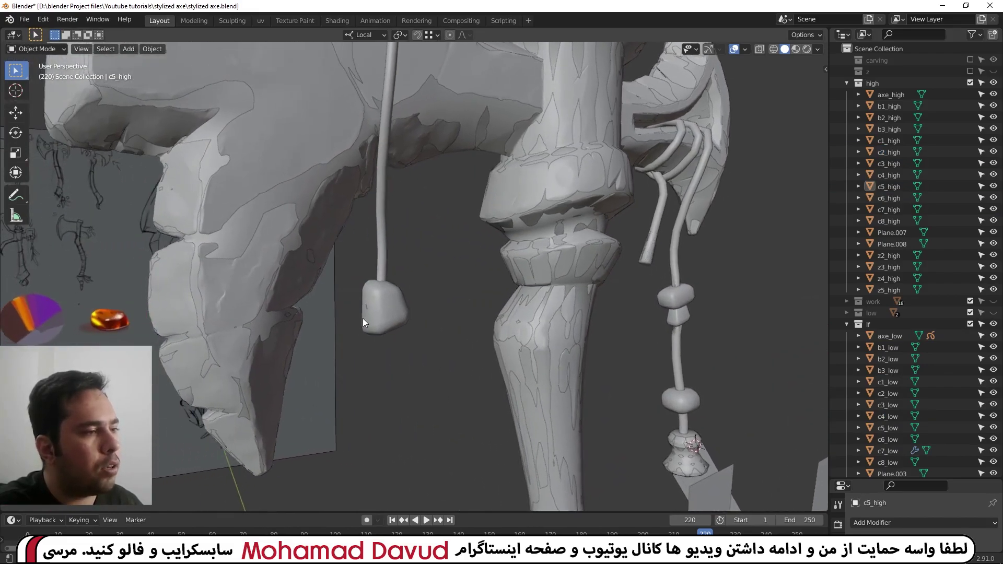
left_click(400, 330)
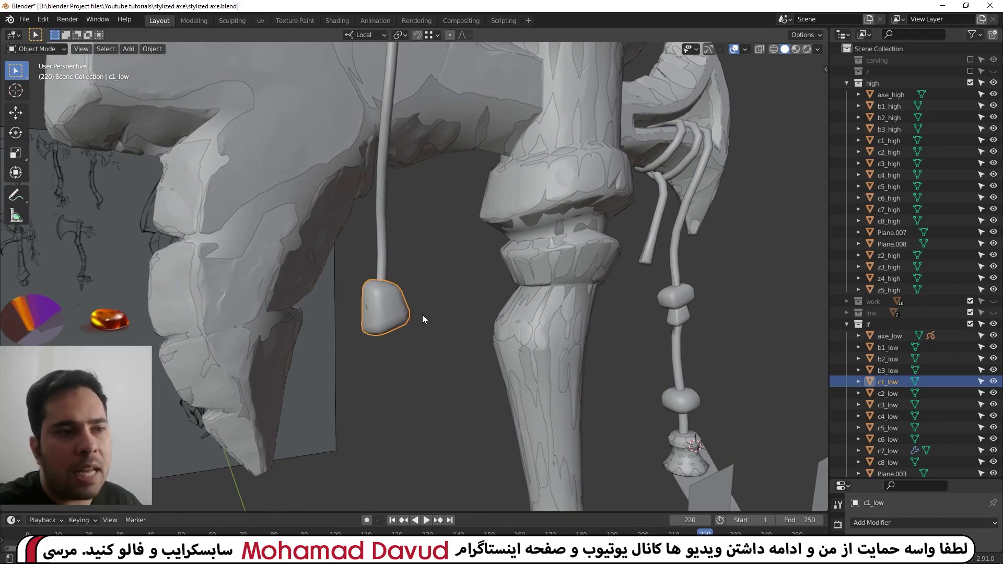
Deselect c1_low and select the whole low-poly axe, axe_low.
scroll(570, 230, "down", 10)
left_click(569, 230)
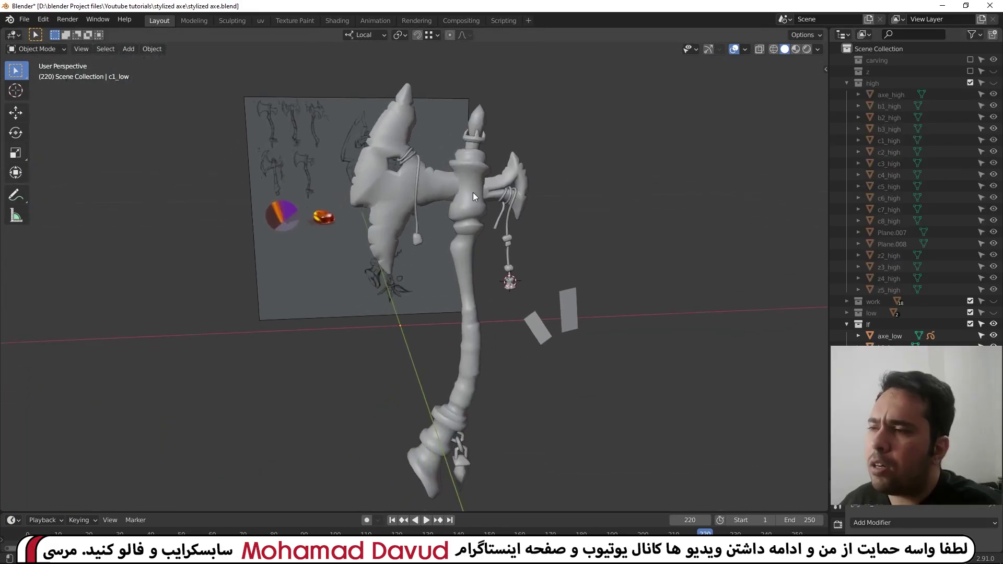
left_click(472, 192)
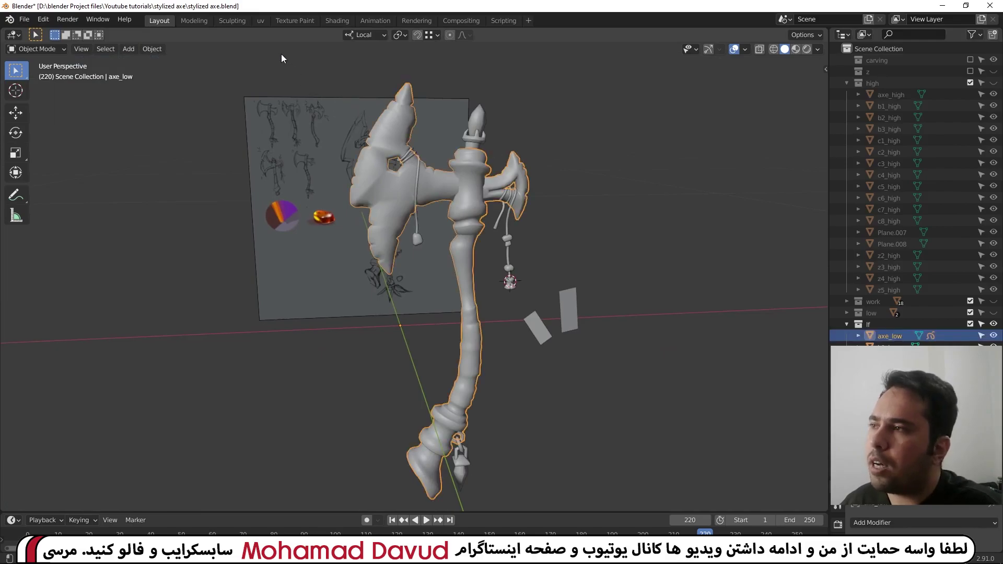
Switch to the UV Editing workspace, center the UV islands, and hide the side panel.
left_click(262, 20)
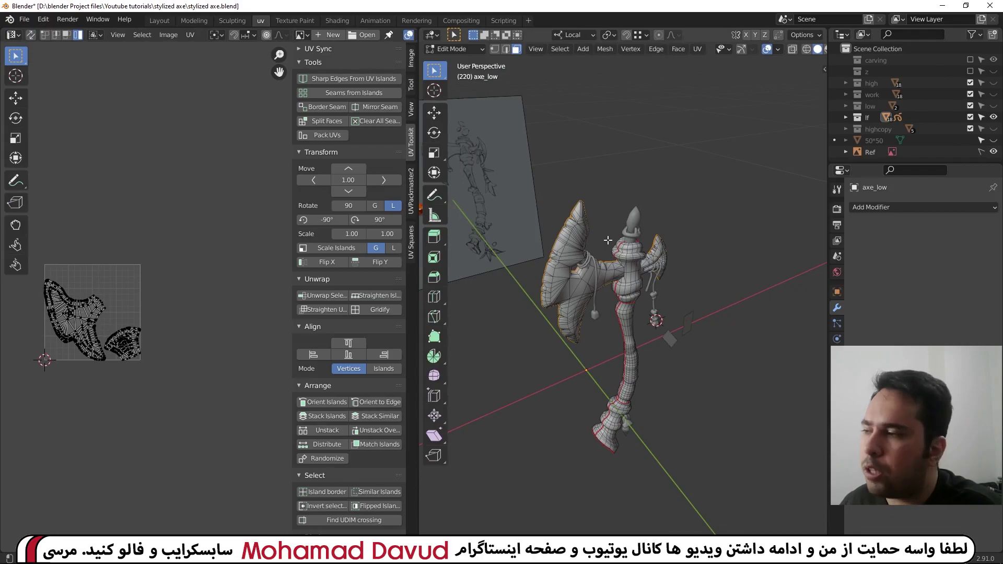
middle_click_drag(263, 363, 348, 340)
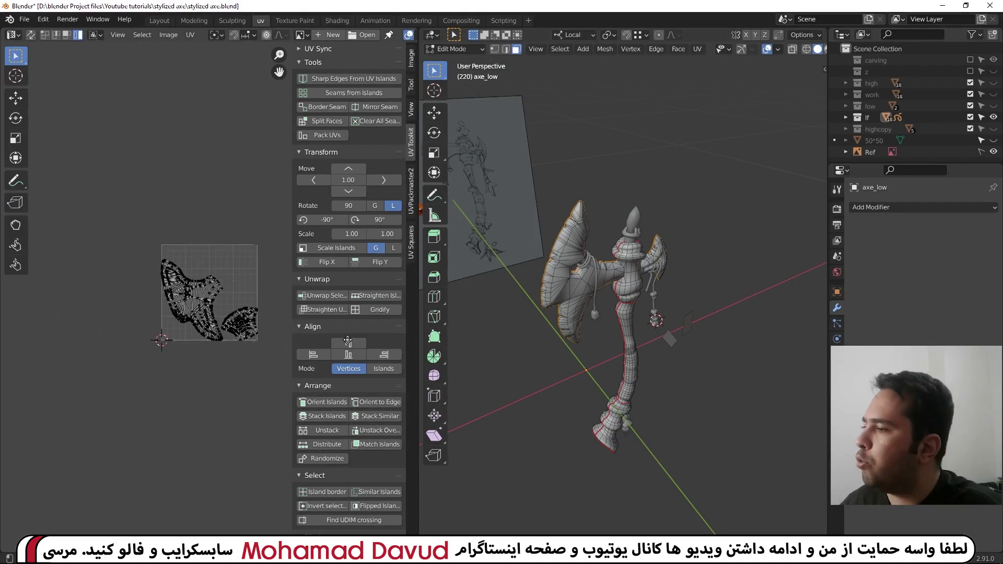
scroll(249, 314, "up", 3)
scroll(248, 334, "up", 2)
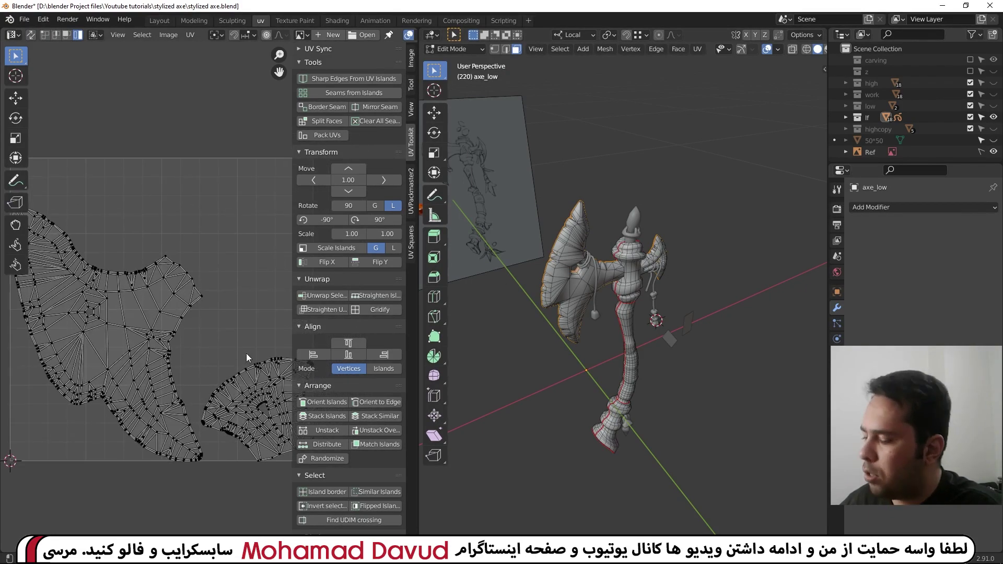
key("n")
scroll(569, 324, "down", 1)
scroll(569, 324, "down", 1)
scroll(569, 324, "down", 1)
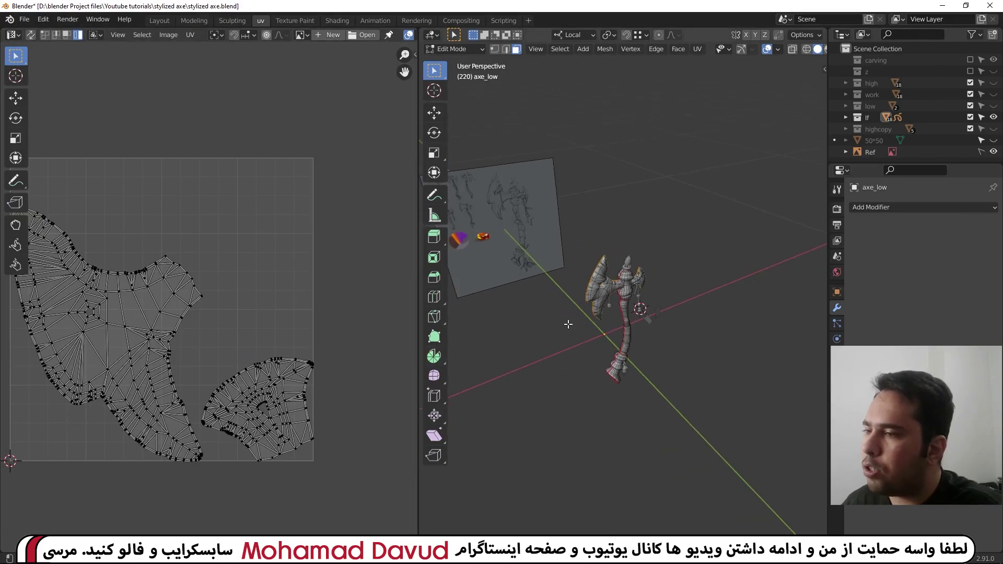
Select the entire axe mesh and re-enter Edit Mode with the straps included.
key("a")
scroll(209, 309, "down", 1)
scroll(173, 308, "down", 1)
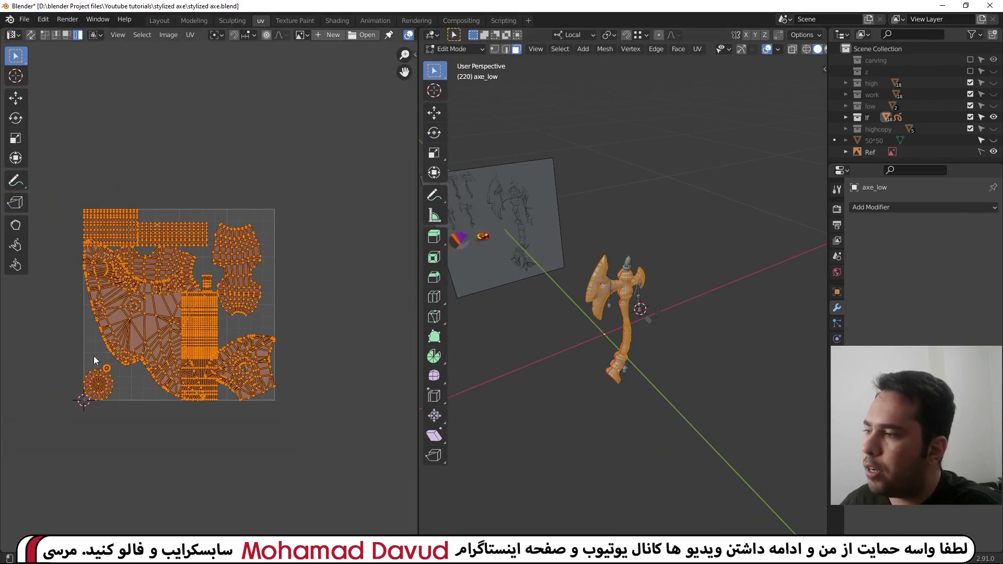
middle_click_drag(601, 324, 644, 316)
scroll(644, 316, "up", 3)
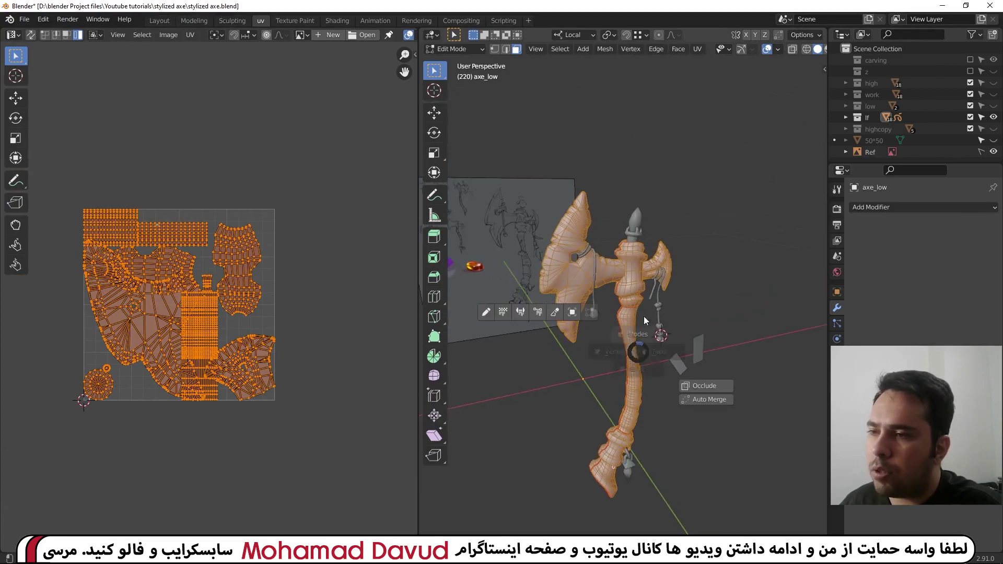
key("Tab")
key("Tab")
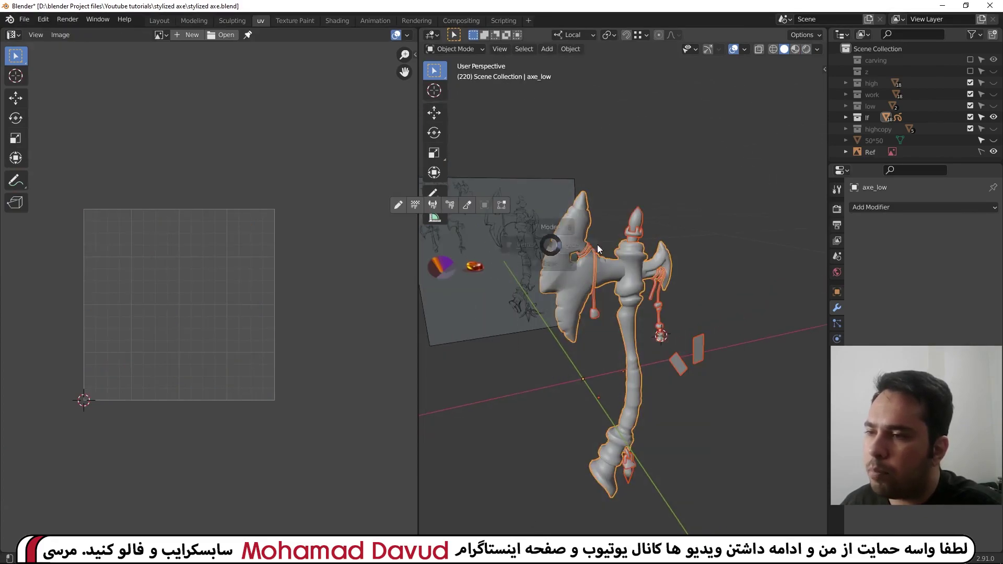
key("a")
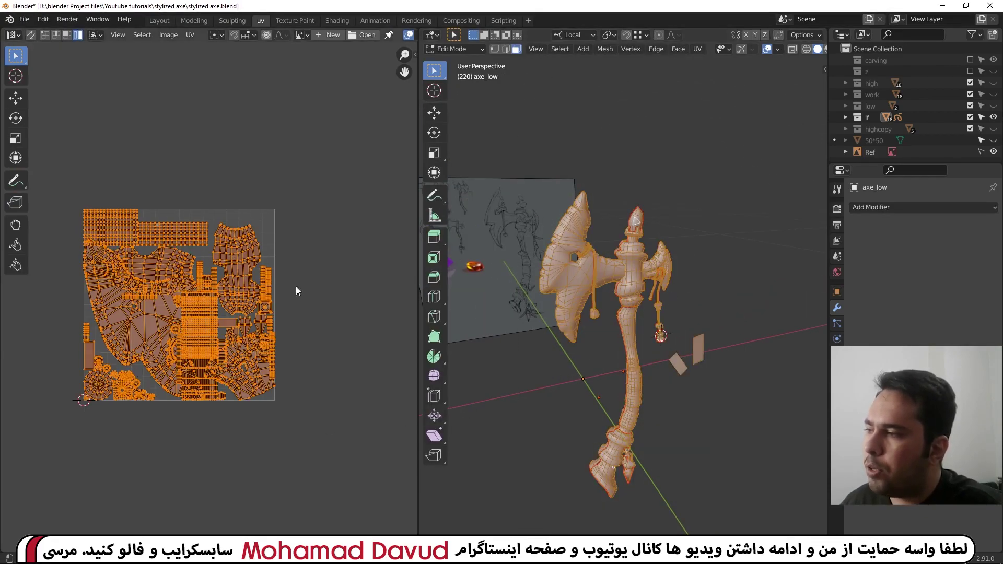
Run UV > Average Islands Scale on the axe, then clear the selection.
left_click(190, 35)
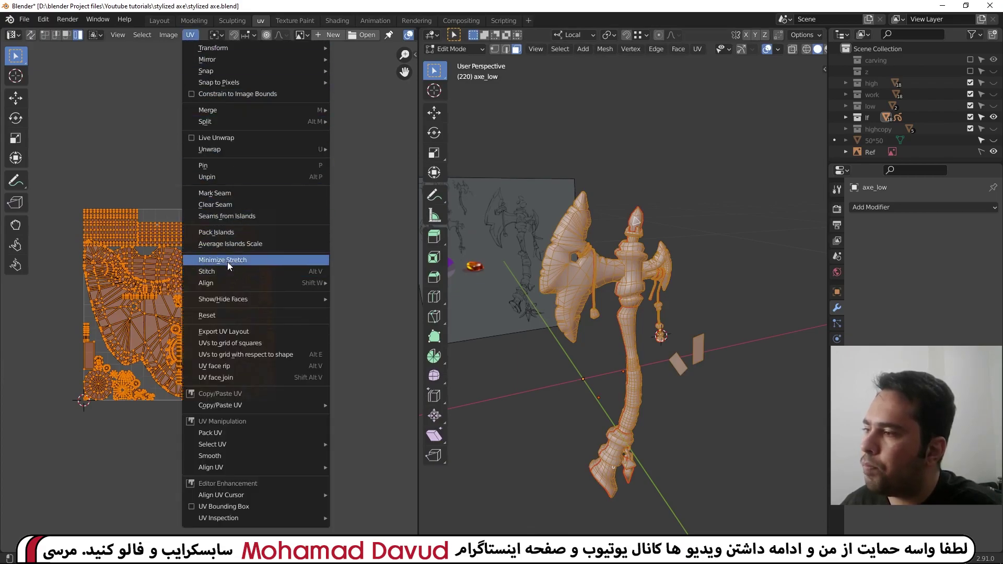
left_click(238, 244)
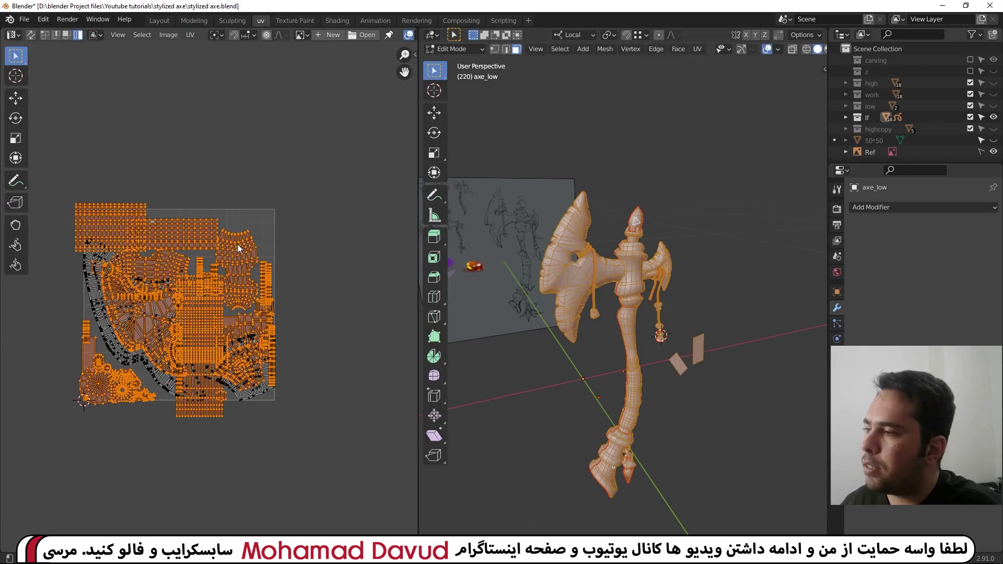
key("alt+a")
mouse_move(565, 230)
middle_mouse_down()
mouse_move(590, 227)
mouse_move(682, 259)
middle_mouse_up()
Inspect individual axe pieces using Select Linked (L).
key("l")
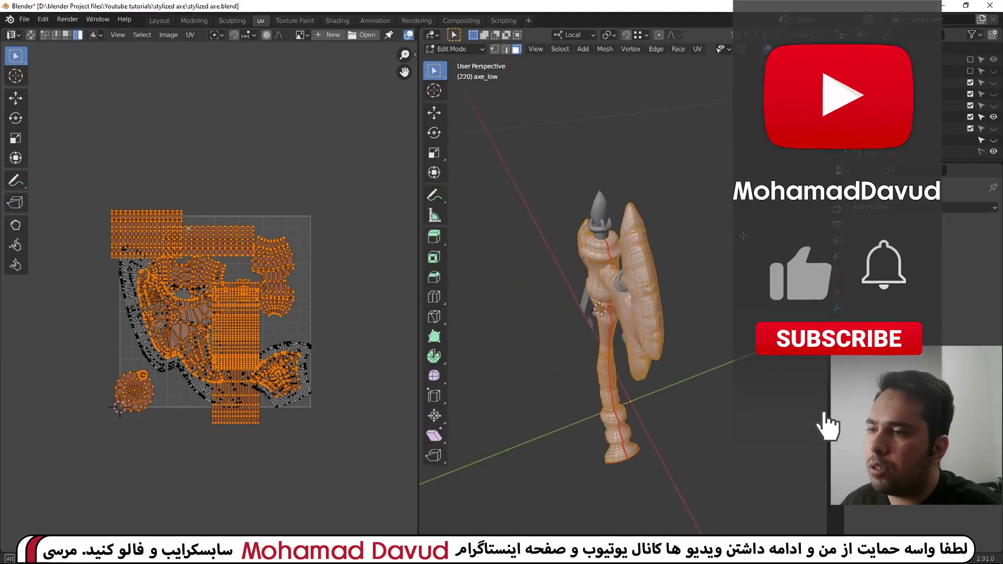
key("l")
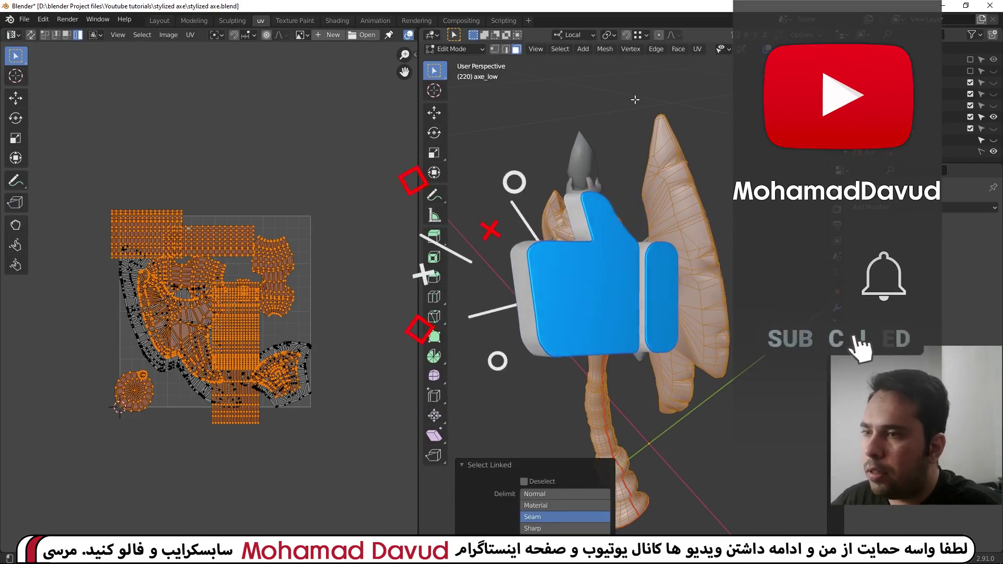
key("alt+a")
key("l")
key("l")
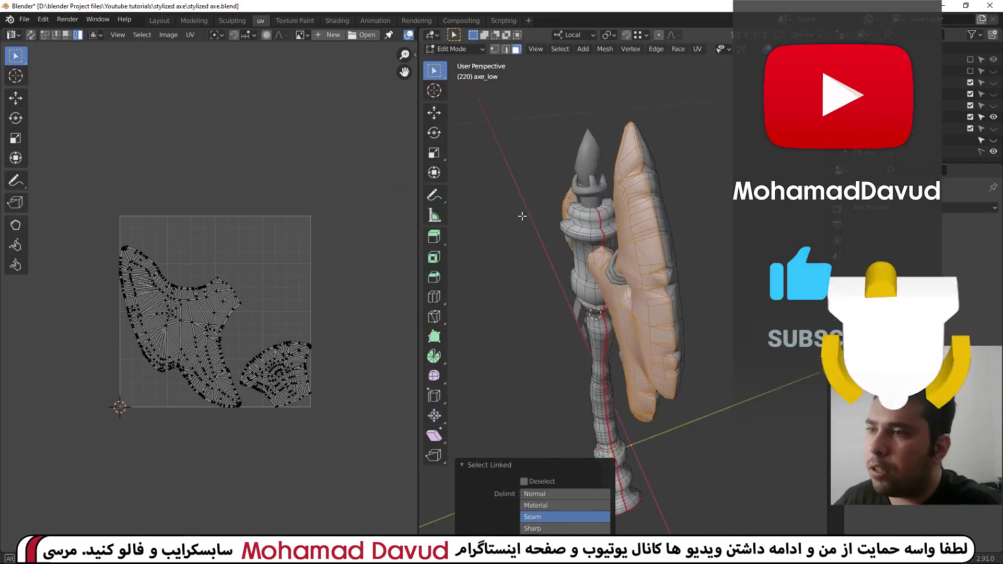
middle_click_drag(556, 211, 562, 250)
Cancel the delete menu, deselect everything, and return to Object Mode.
key("x")
key("Escape")
key("alt+a")
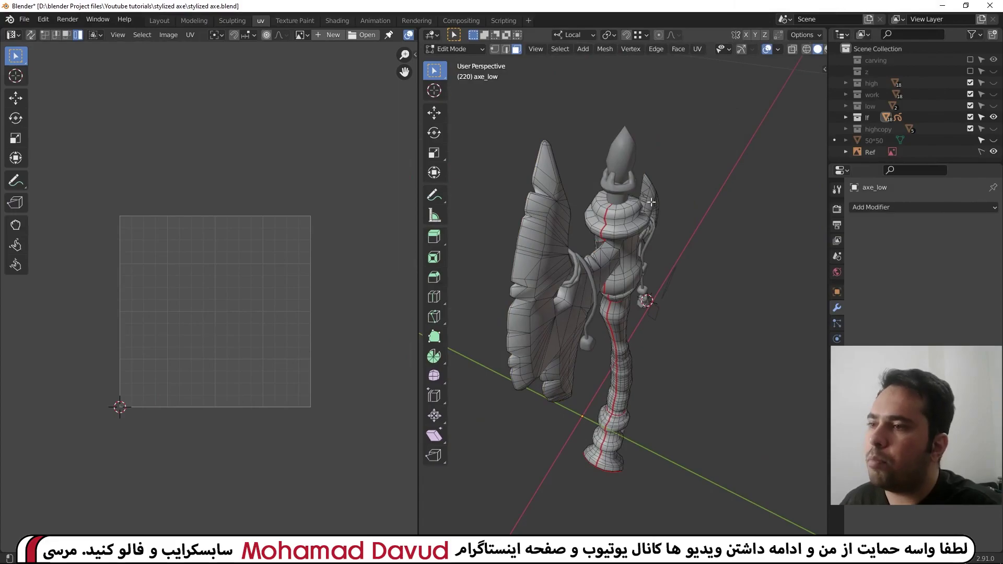
key("Tab")
scroll(659, 145, "down", 3)
scroll(691, 223, "down", 2)
key("alt+a")
Box-select axe_low, select its whole mesh in Edit Mode, and run Average Islands Scale.
middle_click_drag(691, 223, 724, 174)
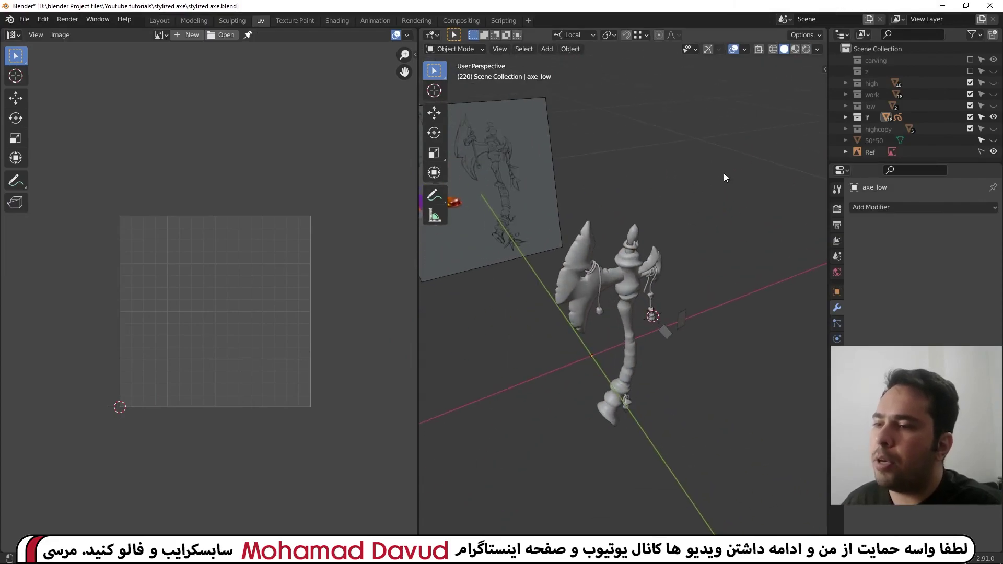
left_click_drag(725, 174, 488, 504)
key("Tab")
key("a")
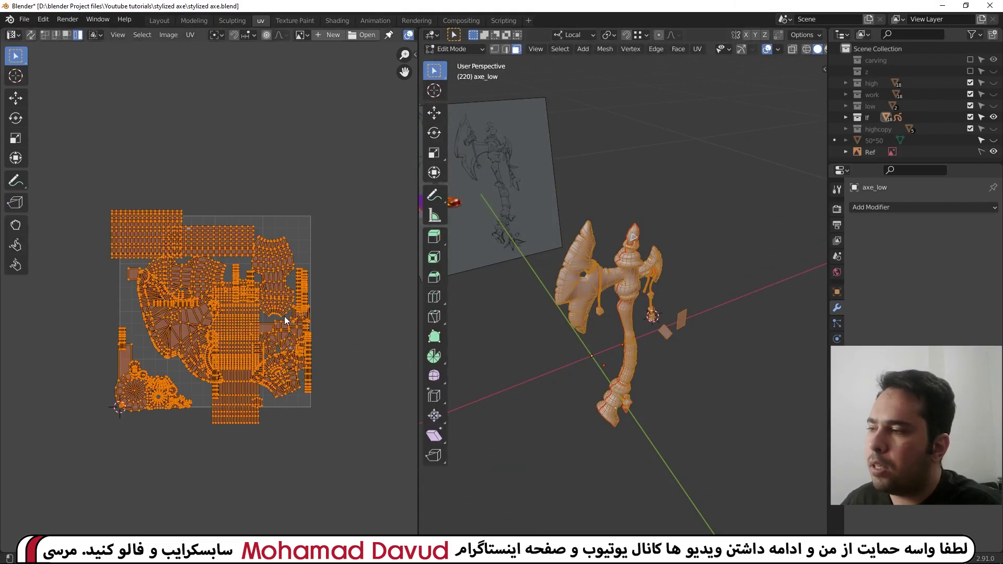
left_click(190, 35)
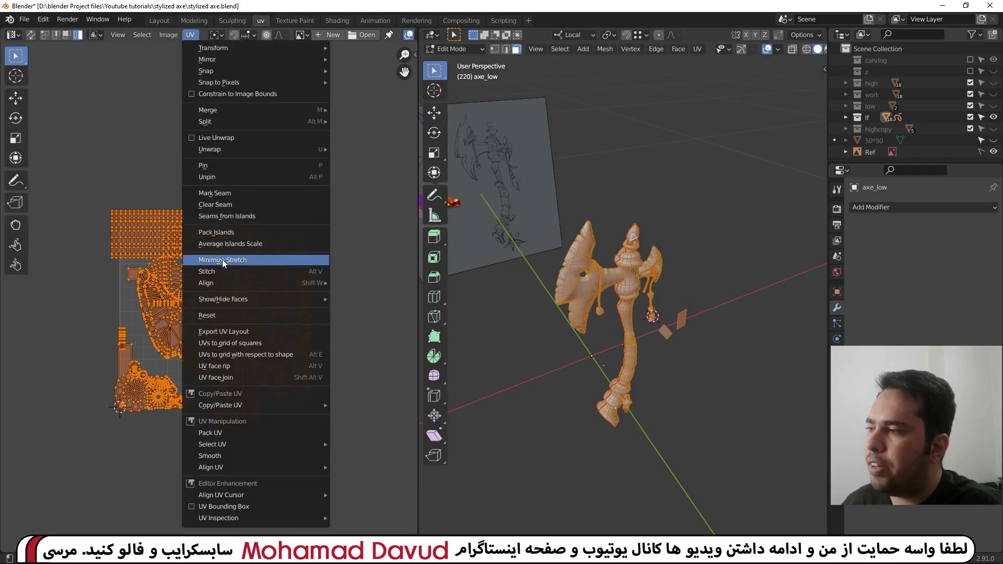
left_click(259, 244)
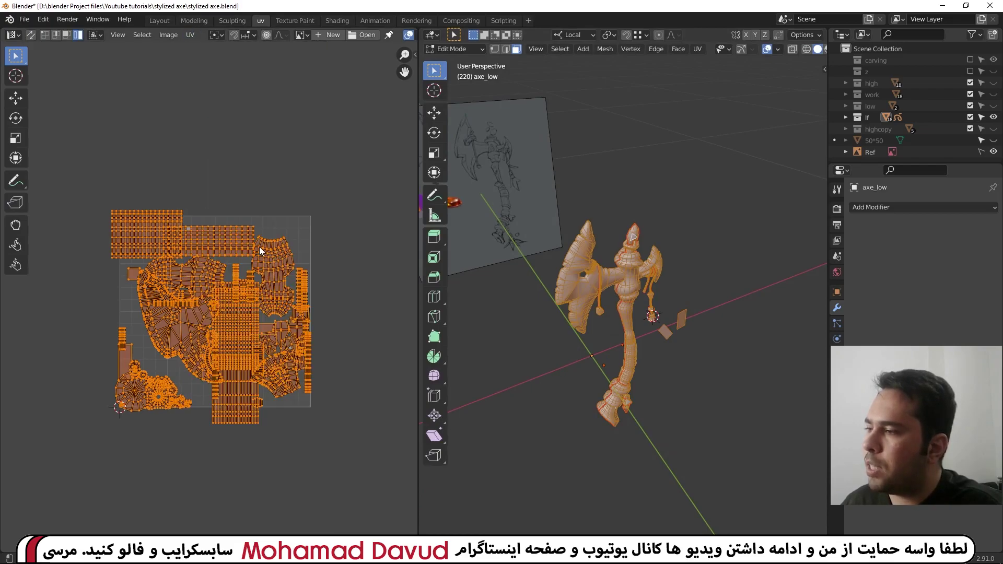
scroll(616, 293, "up", 3)
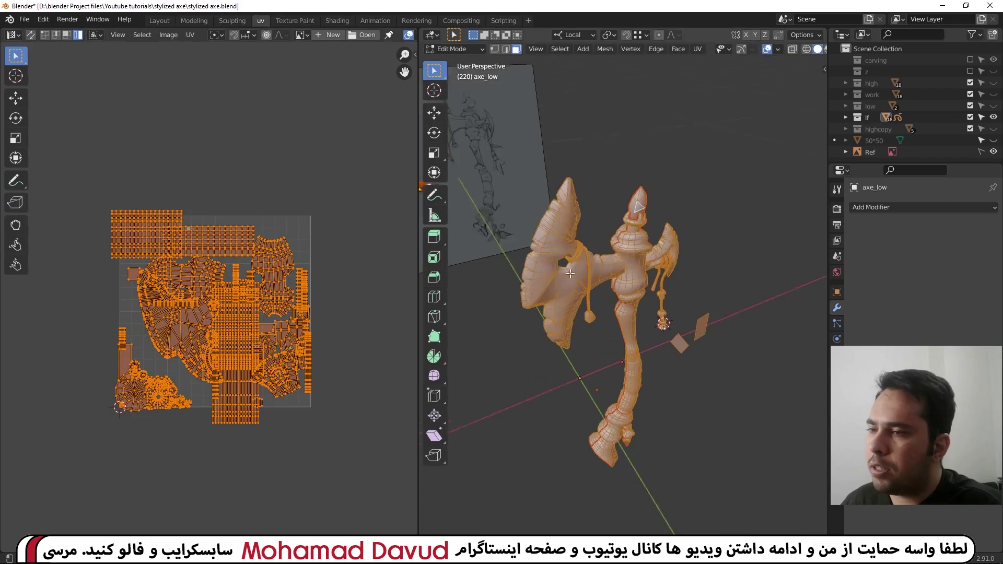
middle_click_drag(616, 293, 636, 242)
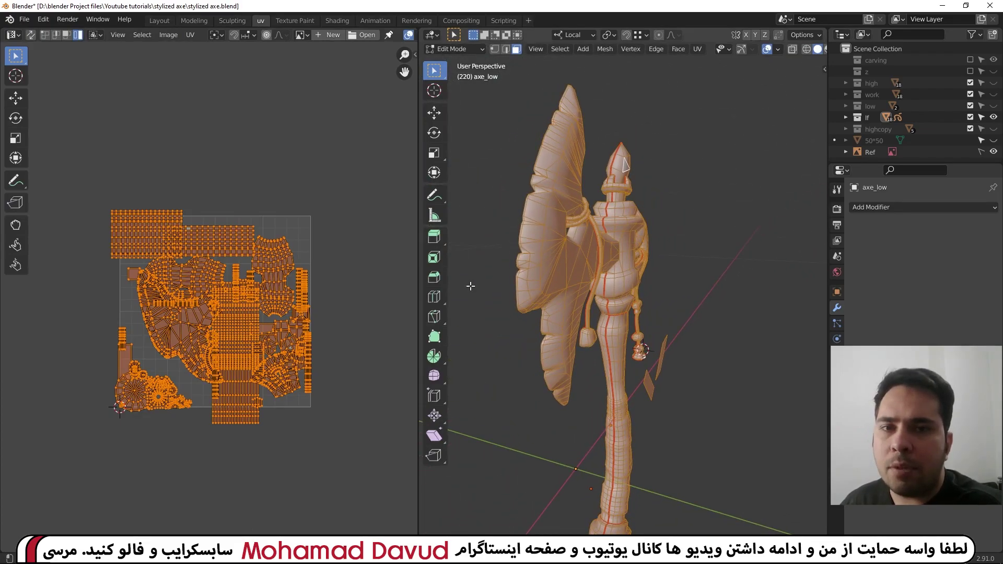
scroll(156, 263, "up", 2)
scroll(156, 263, "up", 4)
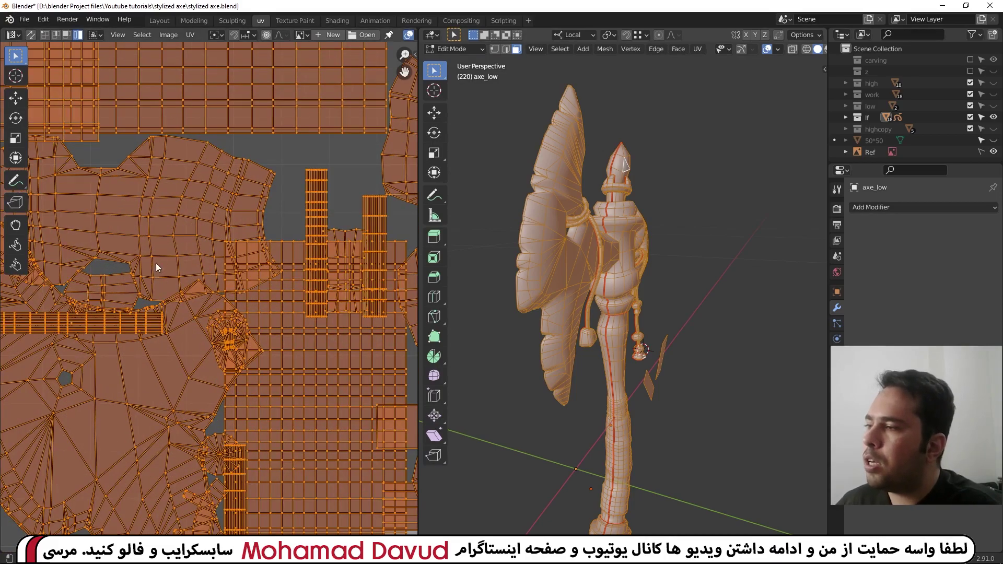
scroll(183, 218, "down", 4)
scroll(284, 268, "up", 3)
scroll(262, 273, "up", 1)
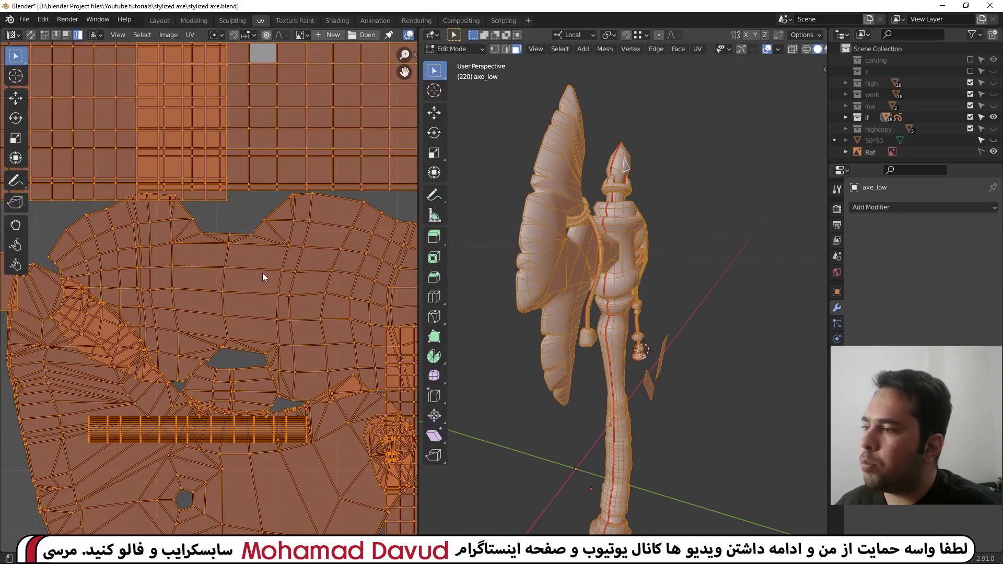
scroll(283, 222, "down", 3)
mouse_move(238, 419)
middle_mouse_down()
mouse_move(213, 343)
mouse_move(218, 310)
middle_mouse_up()
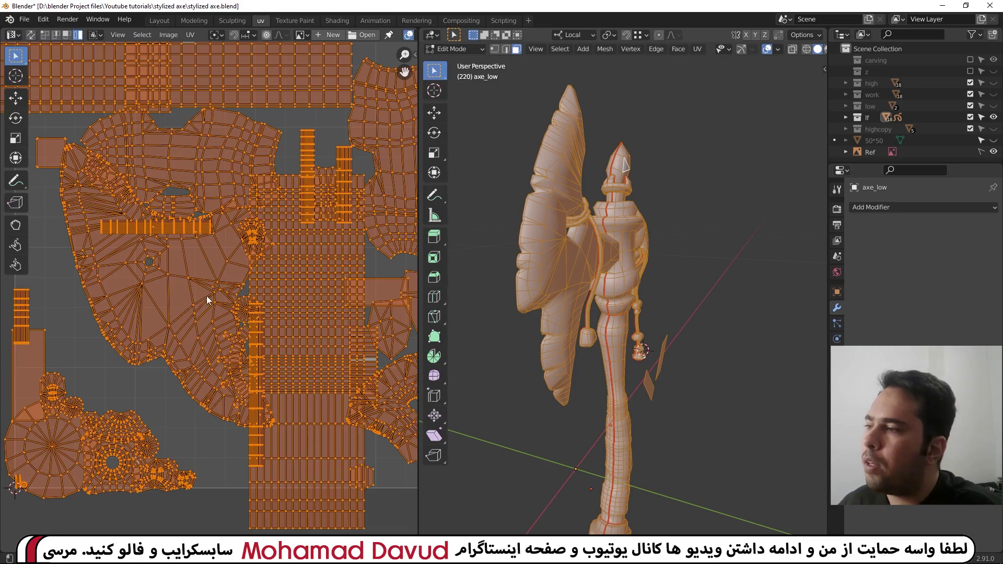
scroll(206, 295, "down", 5)
scroll(233, 282, "down", 2)
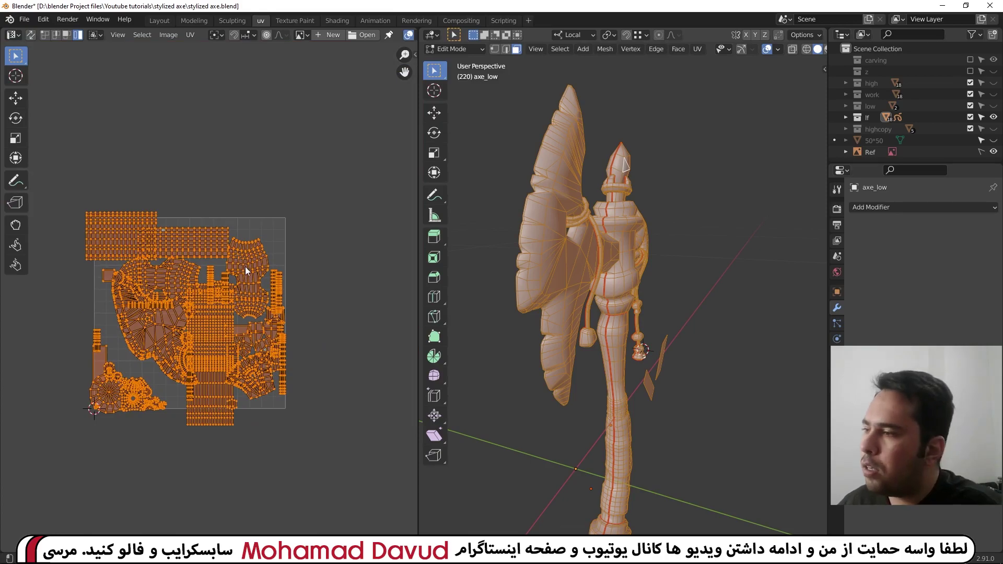
mouse_move(514, 300)
middle_mouse_down()
mouse_move(596, 273)
mouse_move(569, 249)
middle_mouse_up()
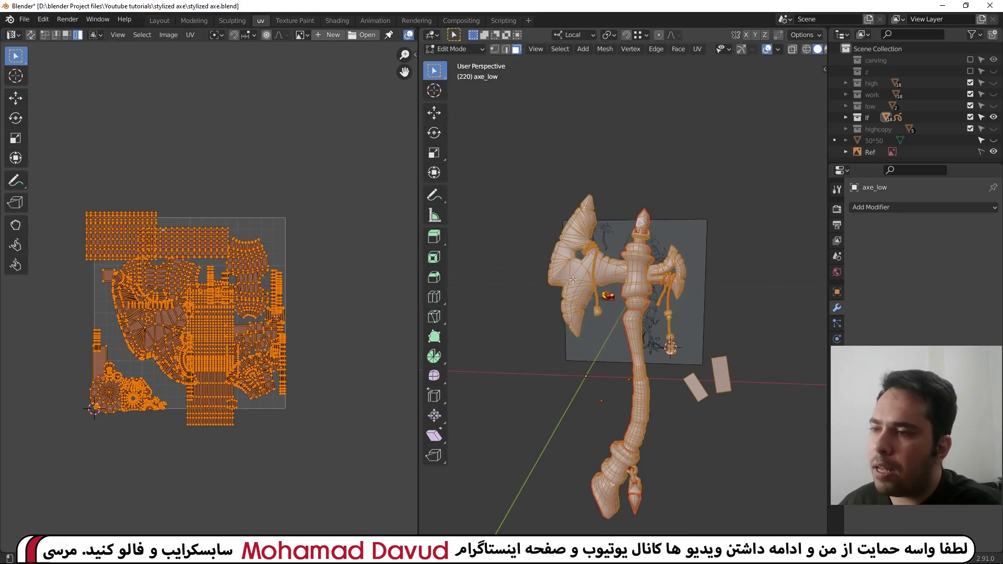
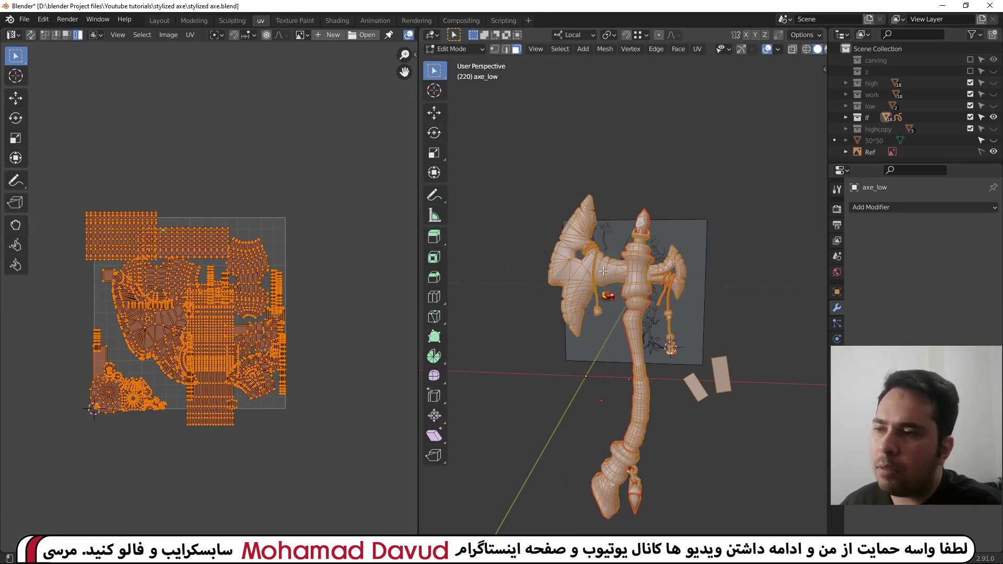
Inspect the axe, then select both axe-blade UV islands.
middle_click_drag(574, 267, 624, 280)
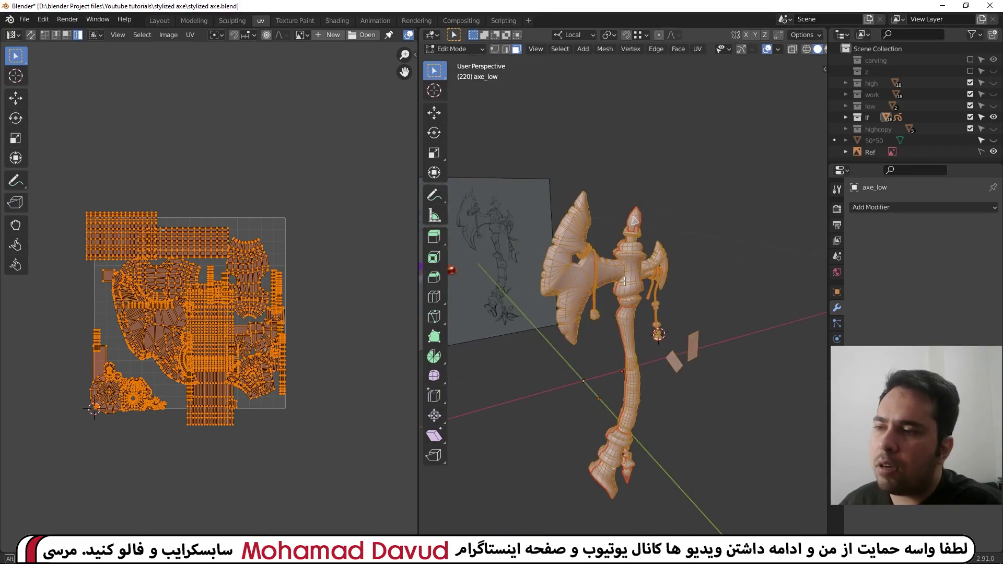
scroll(591, 278, "up", 4)
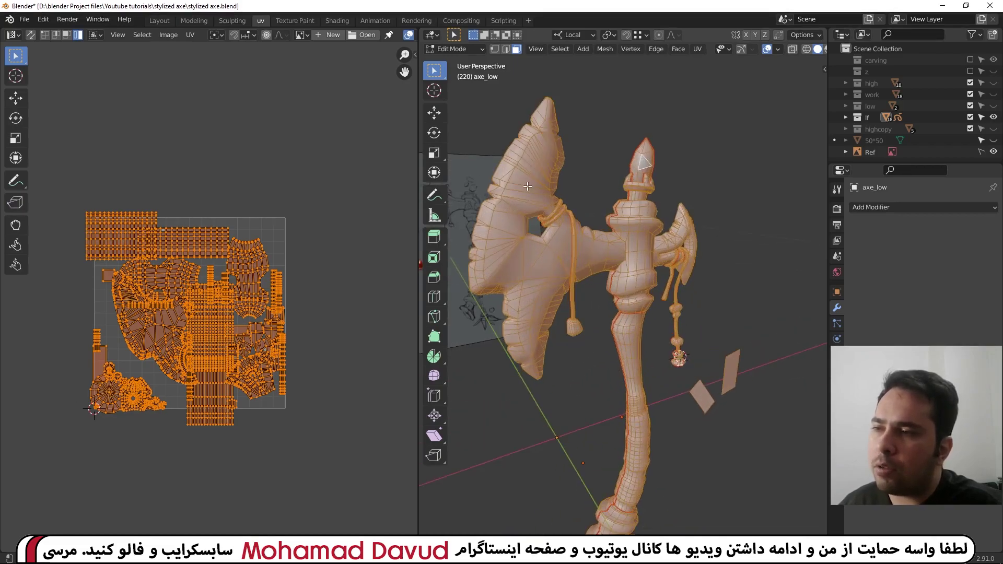
middle_click_drag(560, 193, 617, 261)
scroll(628, 282, "up", 3)
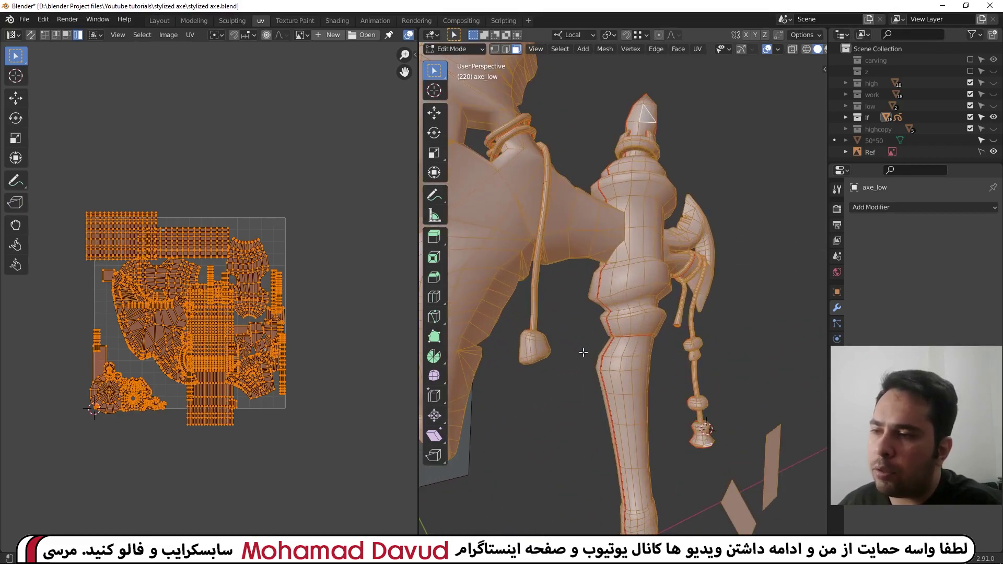
scroll(646, 297, "up", 2)
scroll(647, 298, "down", 2)
scroll(645, 299, "down", 2)
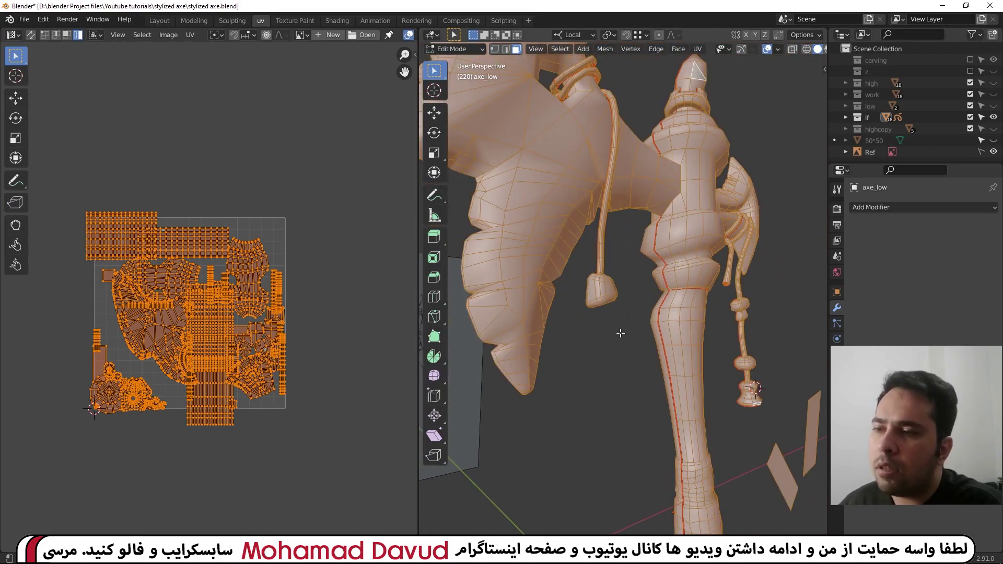
scroll(644, 301, "up", 1)
scroll(644, 301, "up", 2)
mouse_move(643, 301)
middle_mouse_down()
mouse_move(595, 310)
mouse_move(636, 369)
mouse_move(585, 262)
middle_mouse_up()
scroll(595, 310, "down", 2)
scroll(595, 310, "down", 3)
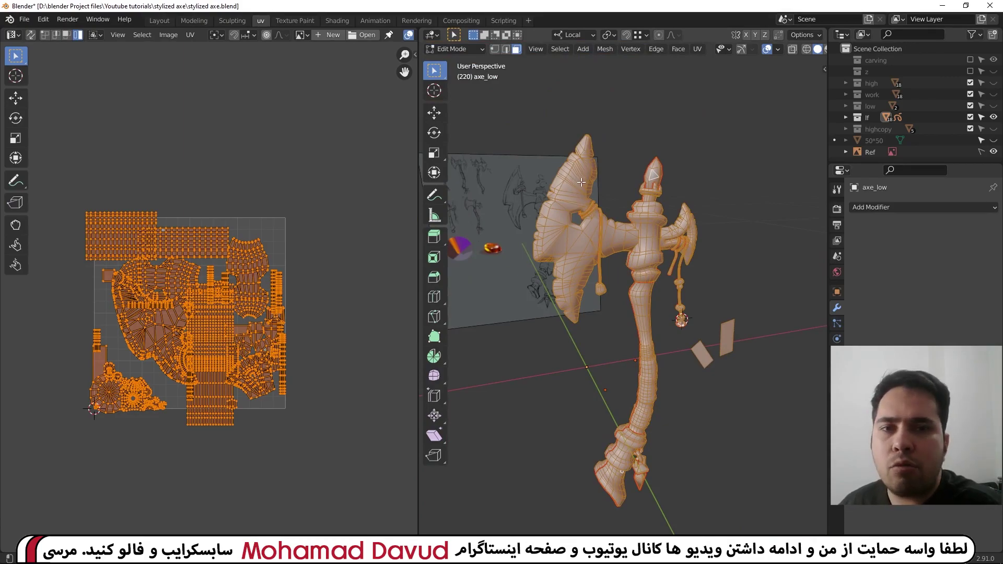
left_click(155, 321)
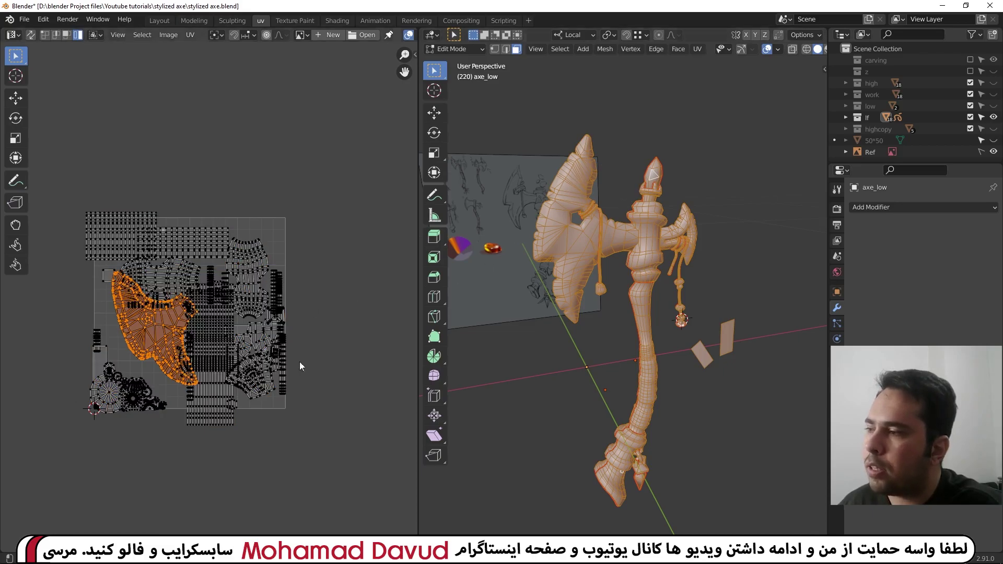
left_click(258, 389, "shift")
Scale the two selected blade islands up by 1.5.
mouse_move(654, 246)
middle_mouse_down()
mouse_move(694, 267)
mouse_move(679, 251)
mouse_move(565, 223)
mouse_move(654, 230)
mouse_move(606, 250)
middle_mouse_up()
scroll(693, 266, "up", 3)
scroll(564, 223, "down", 3)
scroll(607, 249, "up", 3)
scroll(607, 249, "up", 1)
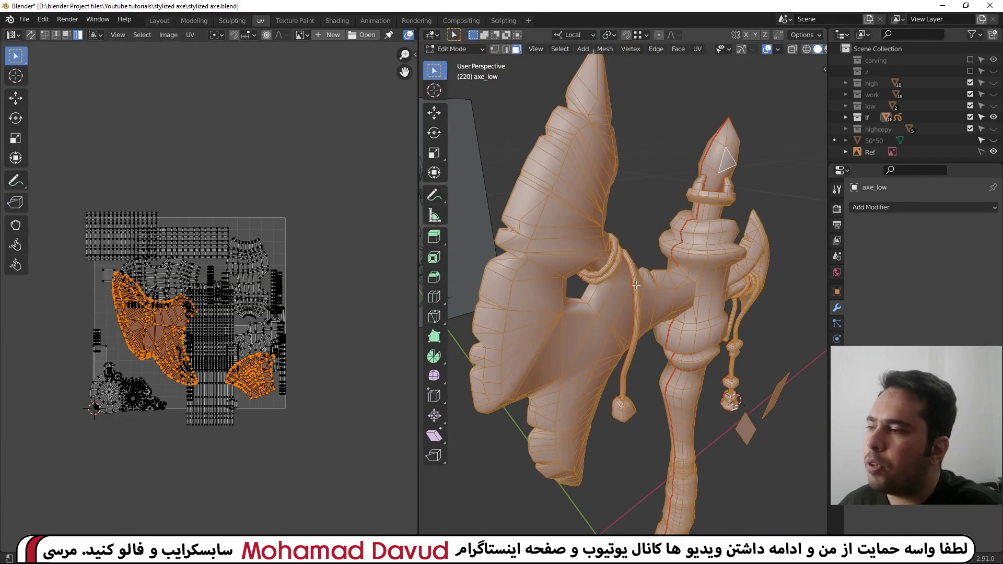
scroll(220, 316, "down", 1)
key("s")
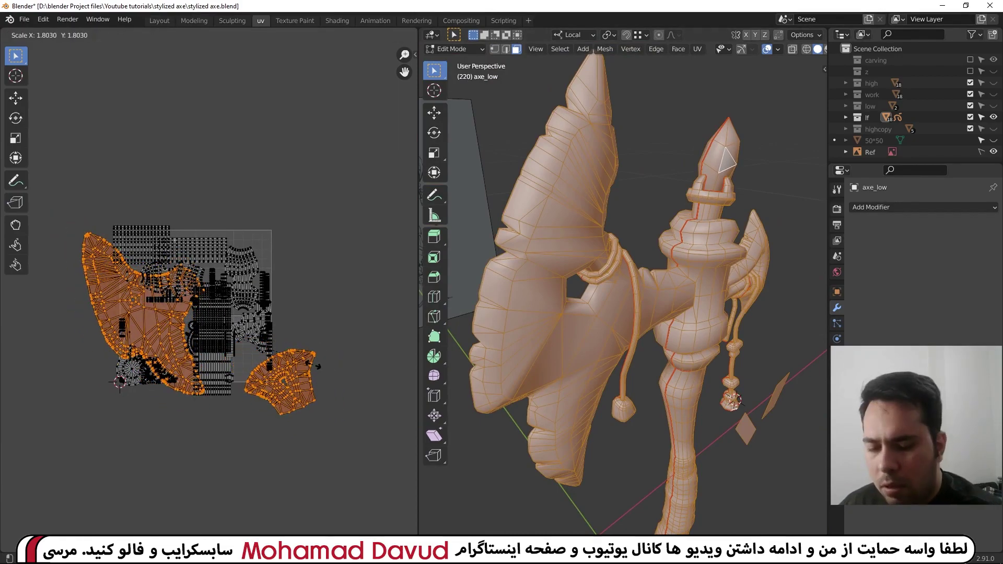
type("1.")
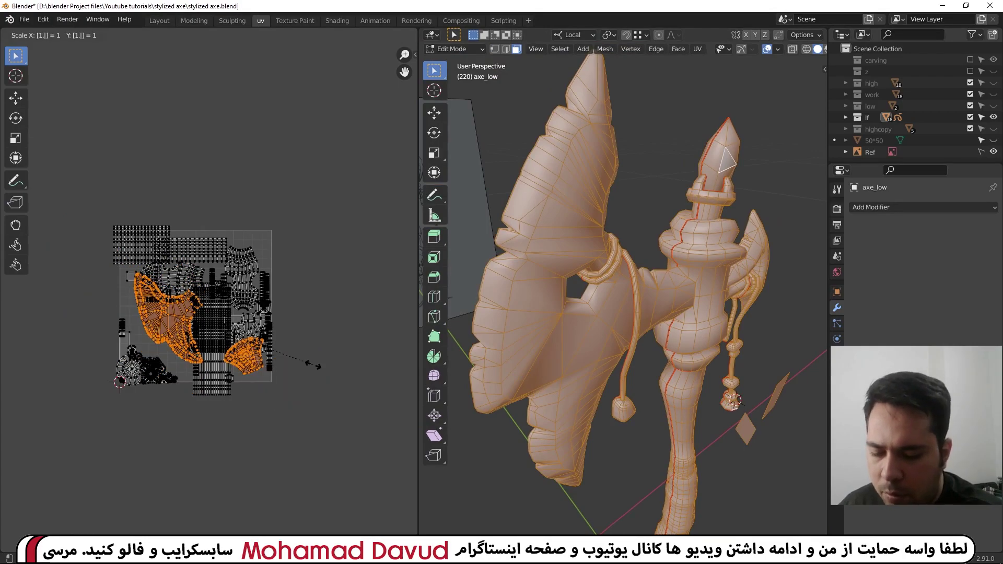
type("5")
key("Return")
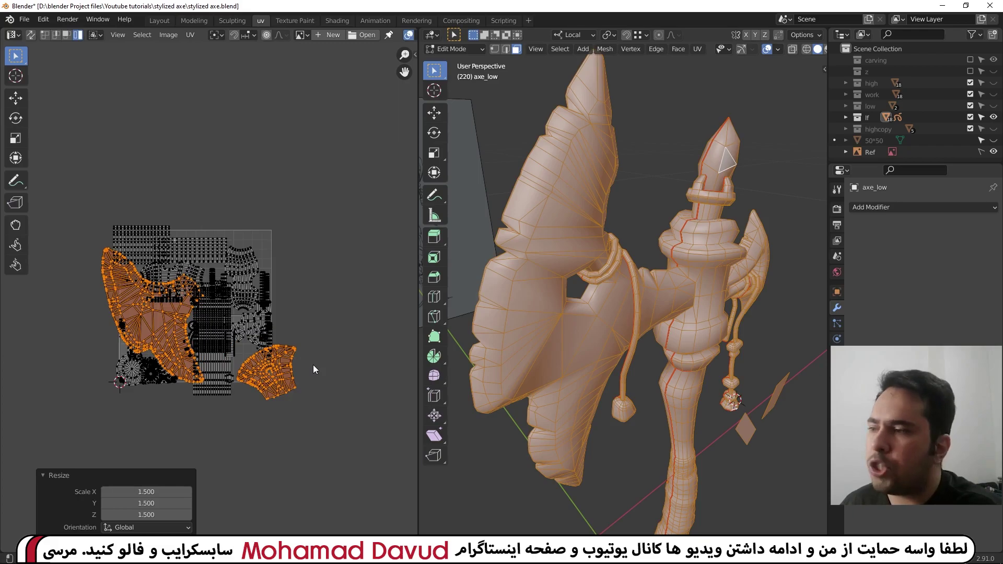
Review the enlarged blades on the axe and UV layout, then select all UV islands.
scroll(320, 334, "down", 1)
middle_click_drag(327, 303, 297, 268)
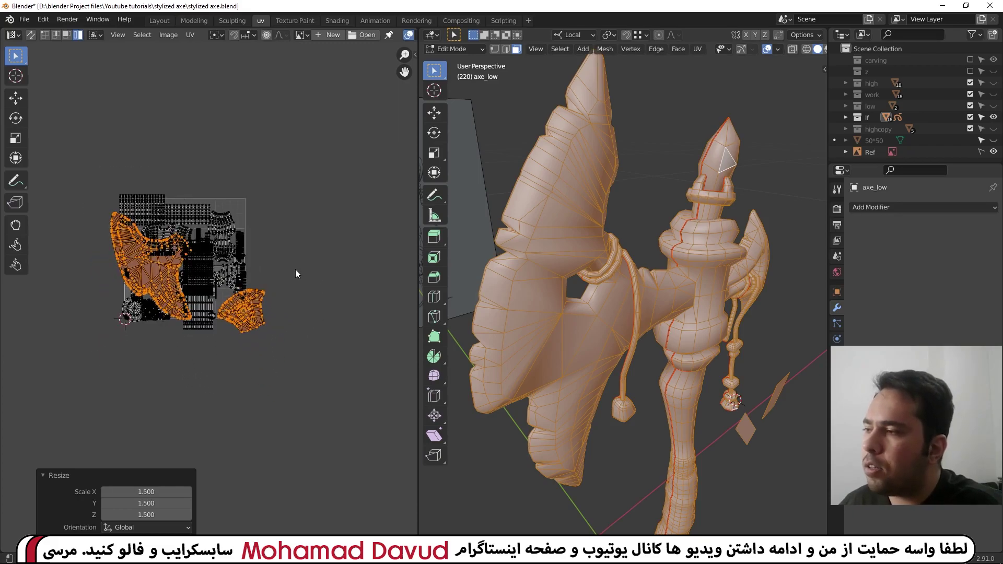
middle_click_drag(601, 272, 651, 265)
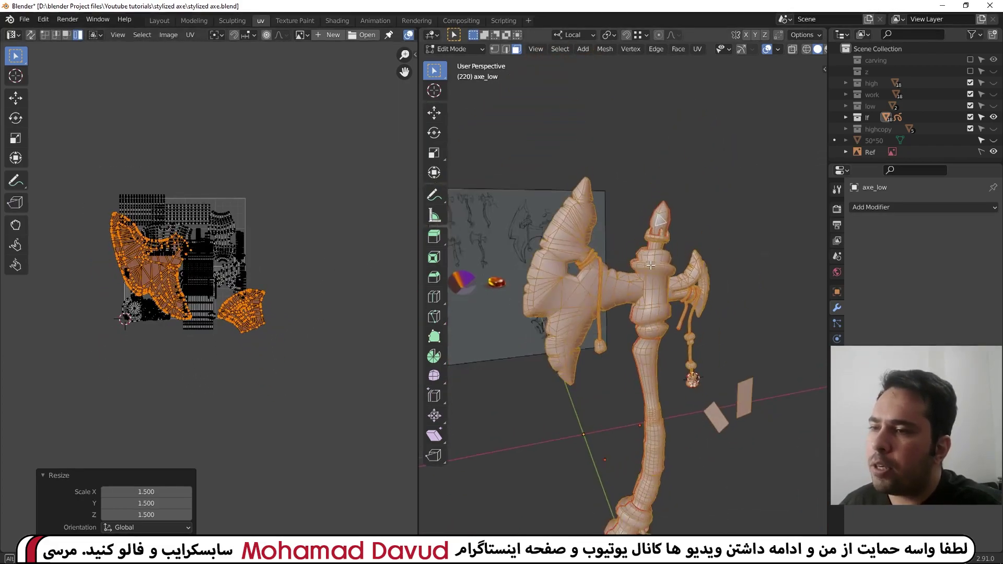
scroll(648, 267, "up", 2)
scroll(637, 269, "up", 2)
scroll(627, 271, "up", 2)
scroll(612, 274, "up", 1)
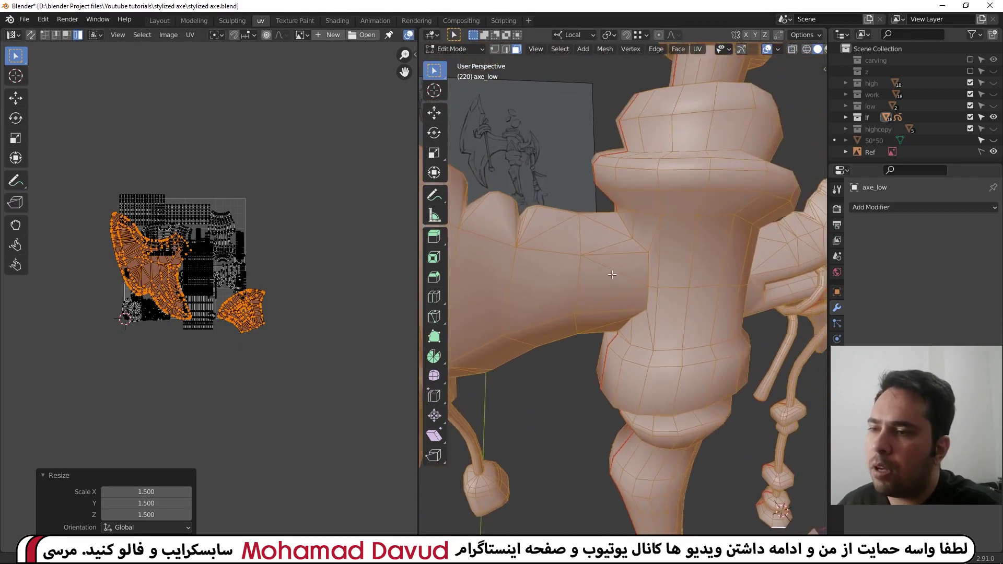
middle_click_drag(612, 275, 604, 284)
scroll(604, 284, "up", 2)
scroll(603, 284, "up", 2)
scroll(582, 309, "down", 4)
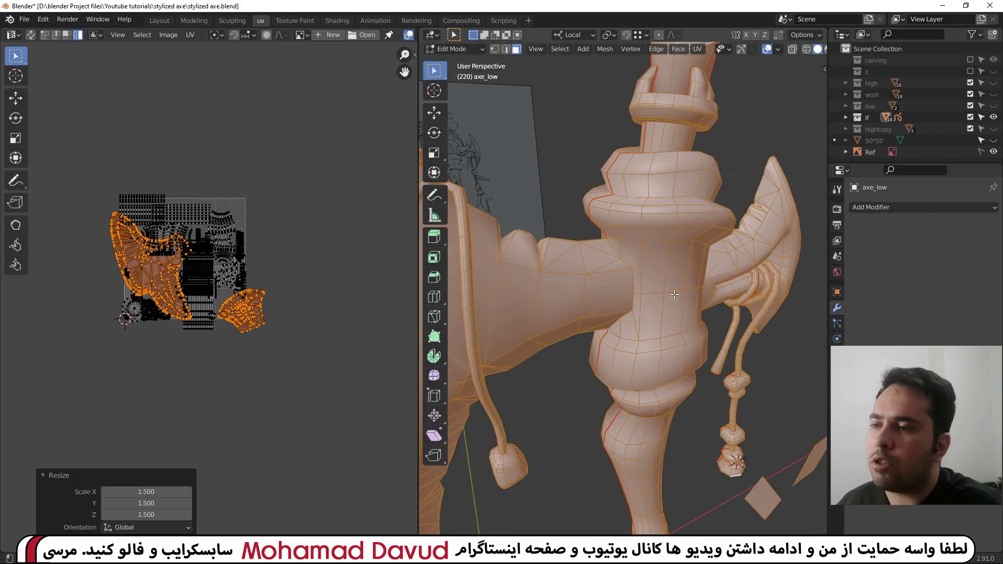
mouse_move(672, 291)
middle_mouse_down()
mouse_move(599, 255)
mouse_move(585, 261)
middle_mouse_up()
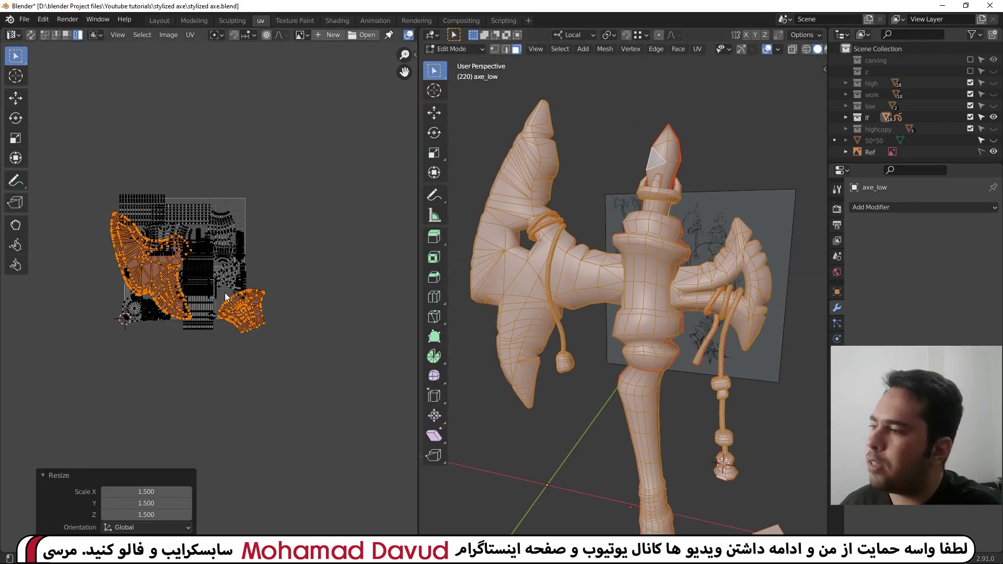
middle_click_drag(230, 293, 216, 291)
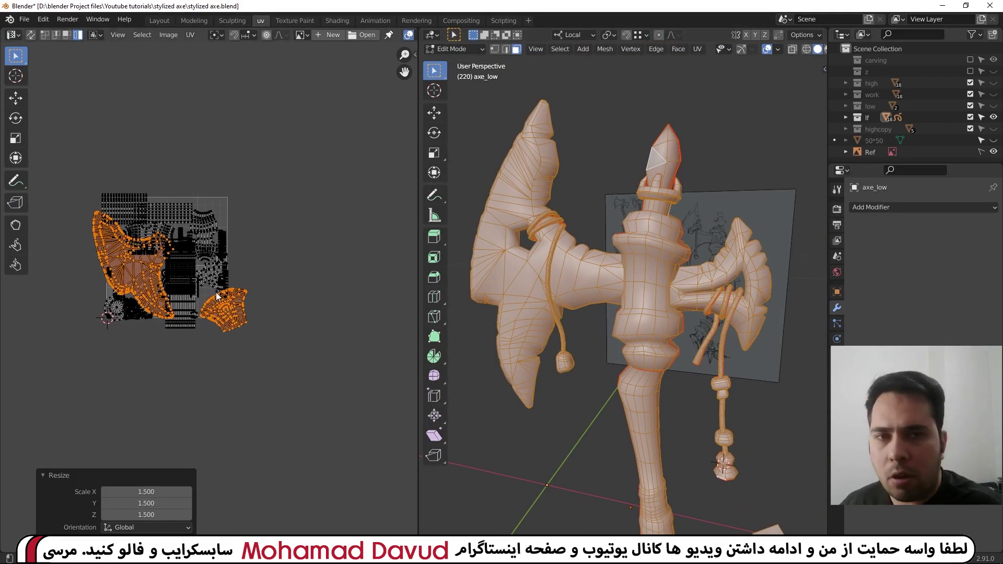
key("a")
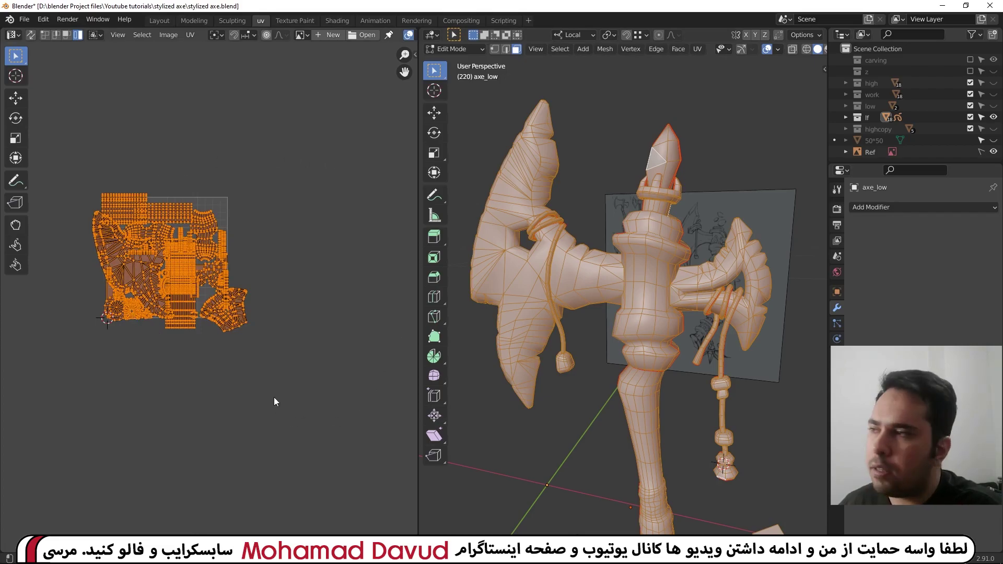
Pack all UV islands into the square with a 0.004 margin.
left_click(194, 35)
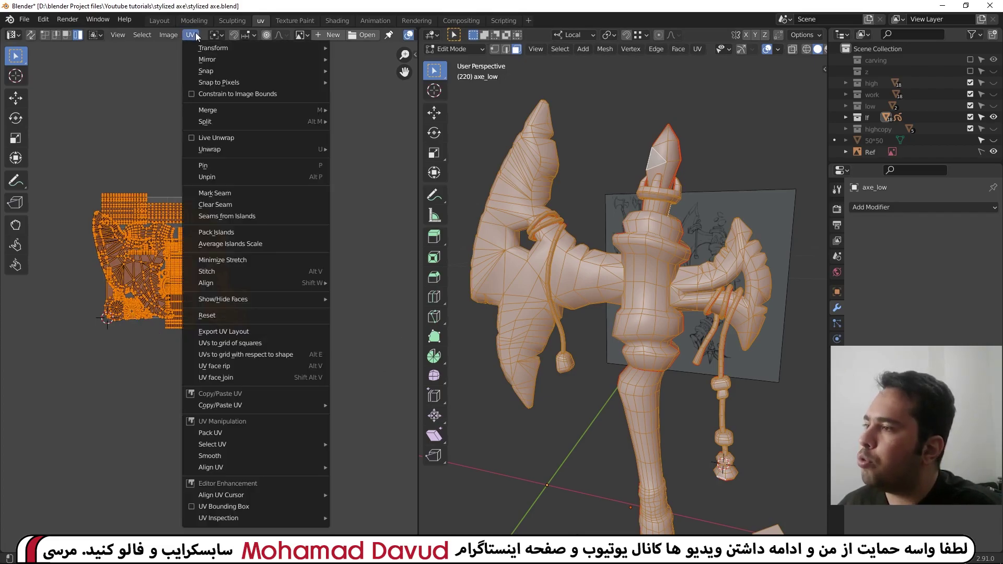
left_click(240, 233)
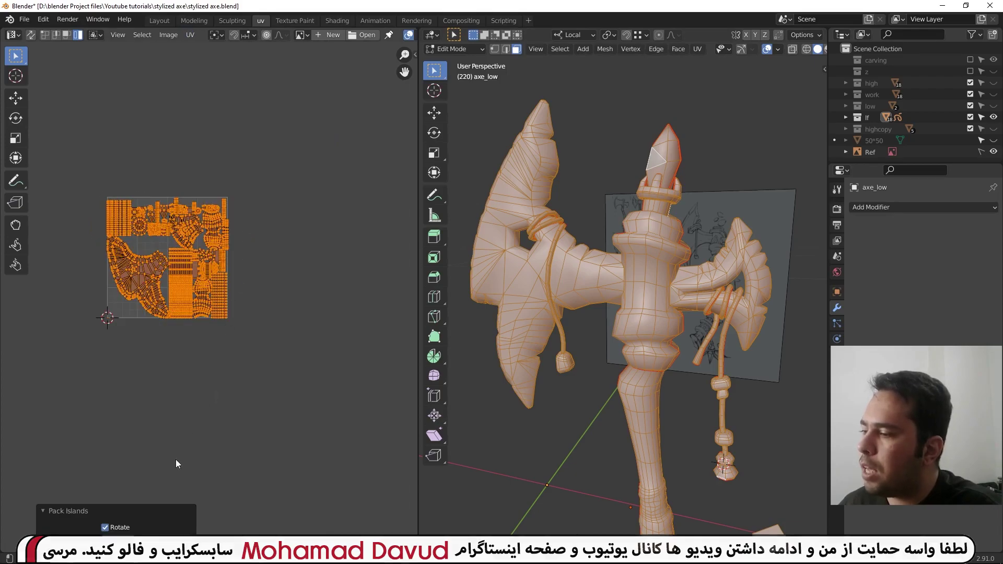
left_click(146, 542)
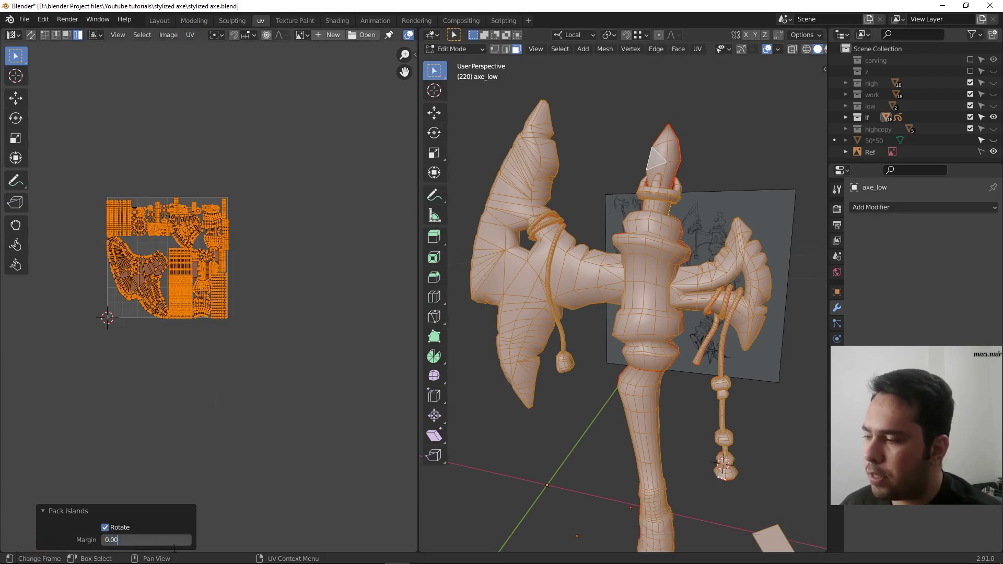
type("4")
key("Return")
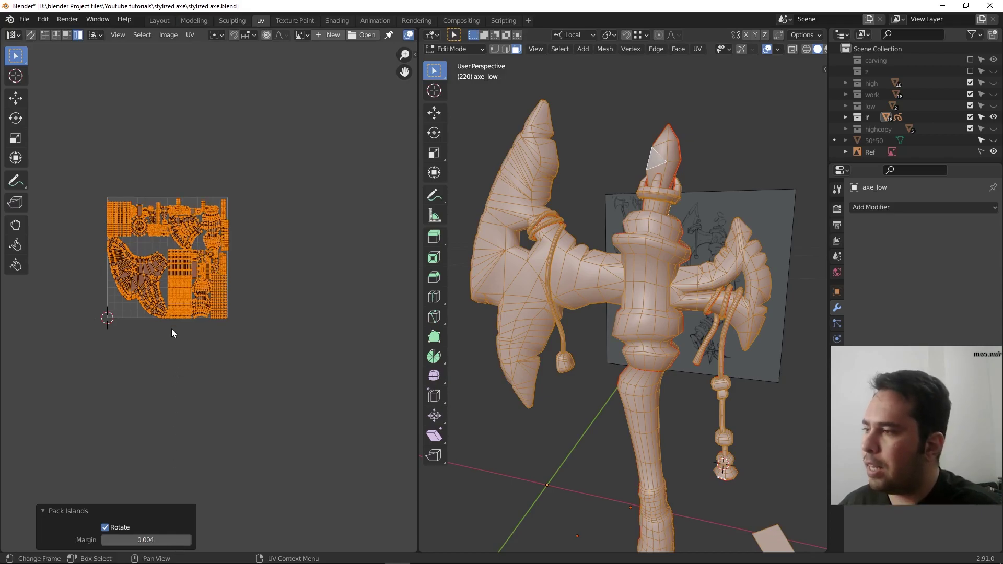
Inspect the island gaps, then repack with a zero margin for comparison.
scroll(171, 328, "up", 4)
scroll(170, 215, "up", 3)
scroll(198, 217, "up", 5)
mouse_move(199, 217)
middle_mouse_down()
mouse_move(72, 439)
mouse_move(212, 410)
middle_mouse_up()
scroll(224, 348, "up", 3)
scroll(224, 348, "up", 2)
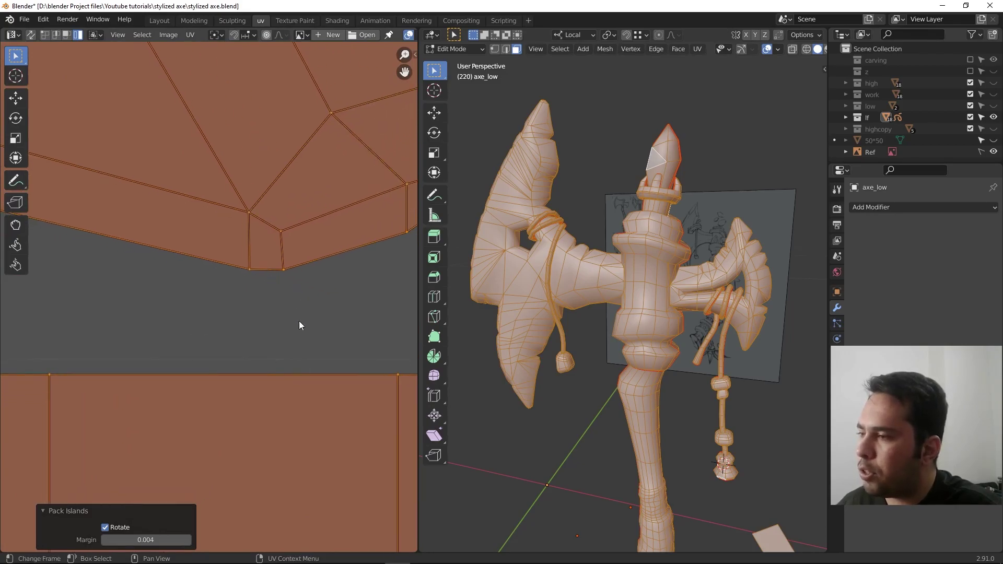
left_click(152, 538)
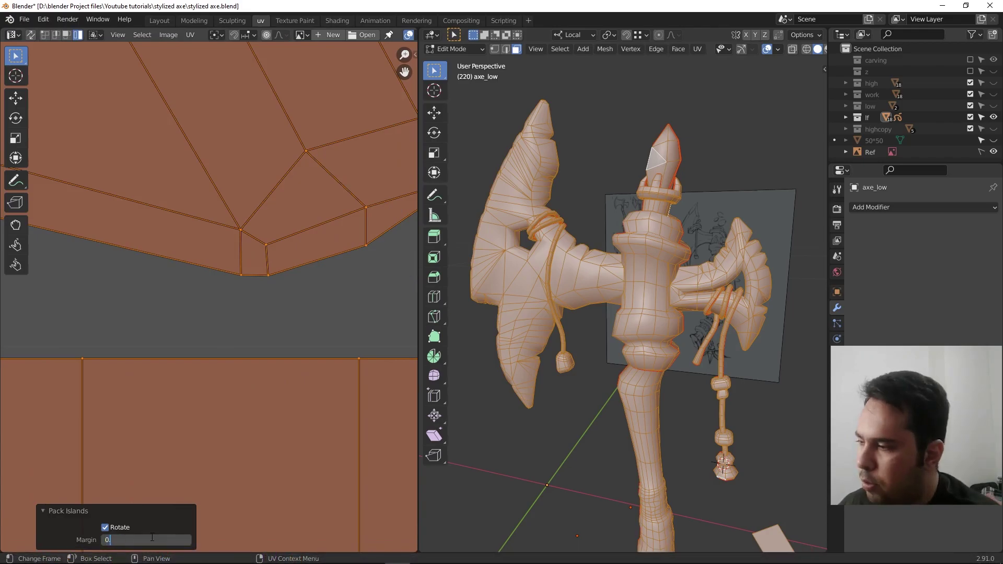
key("Return")
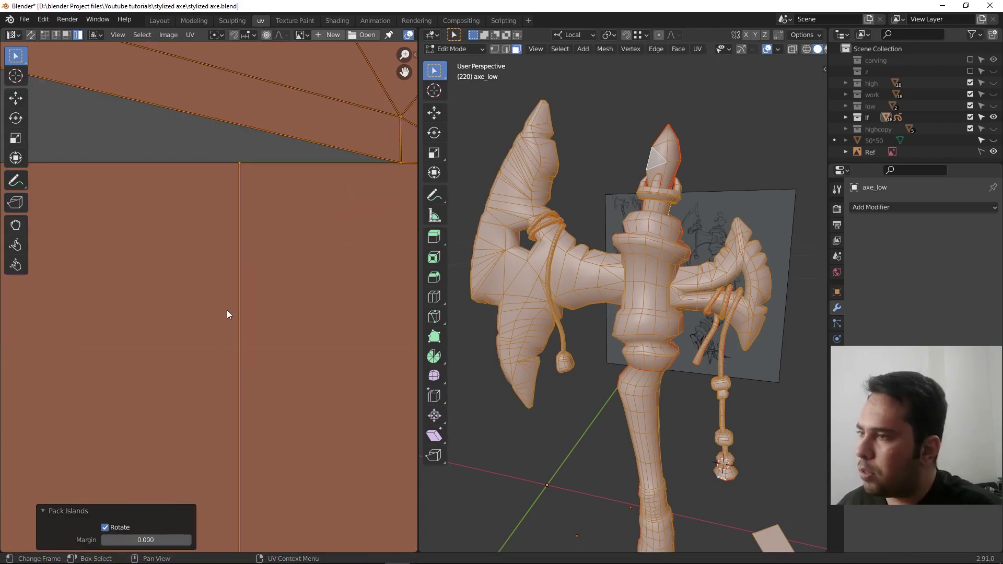
Restore the 0.004 packing margin.
scroll(227, 310, "up", 3)
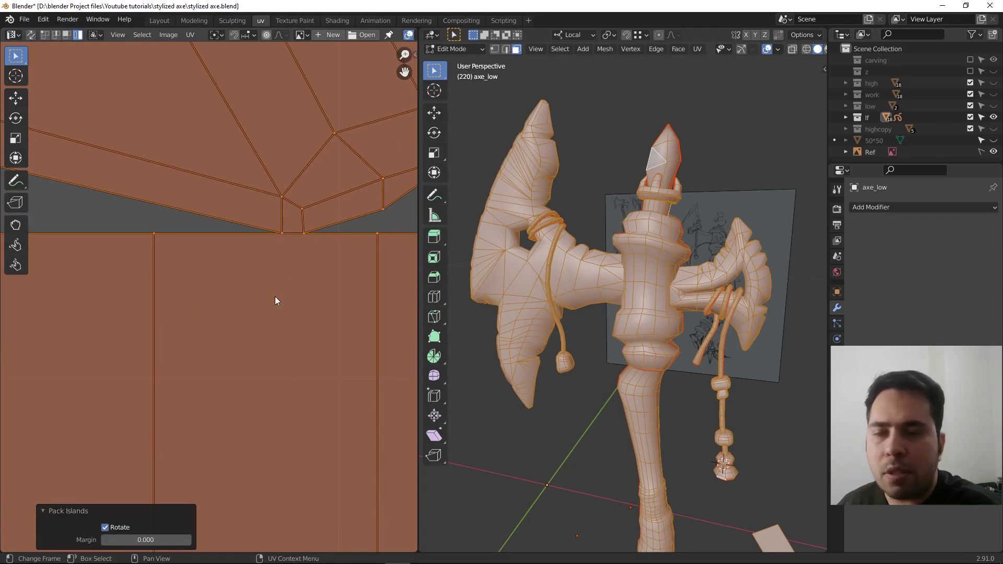
left_click(151, 540)
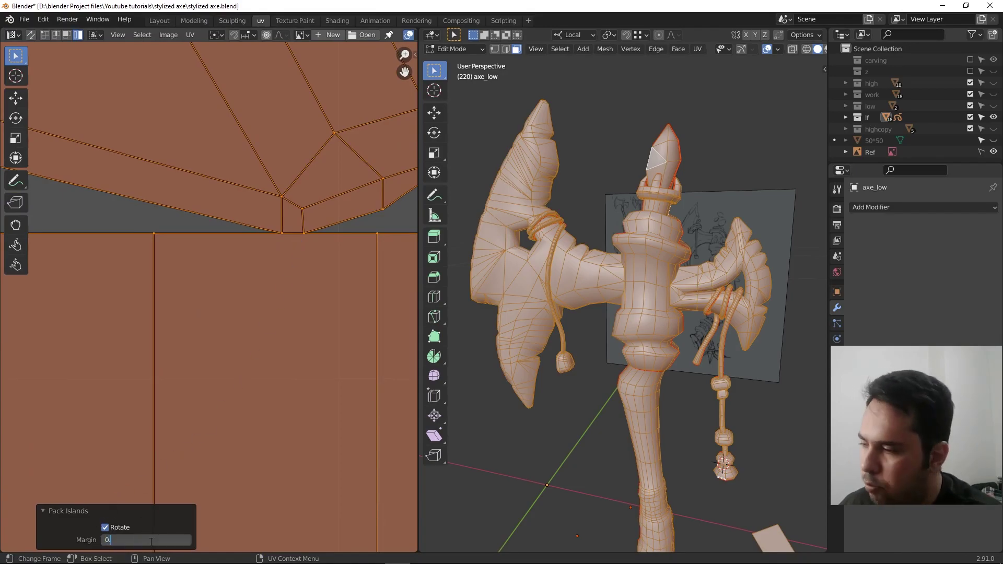
type(".004")
key("Return")
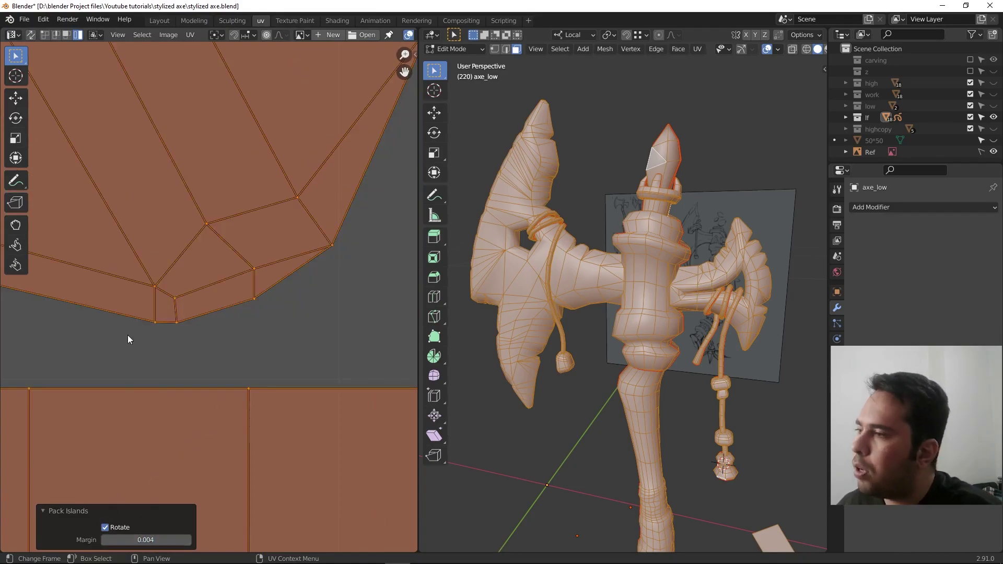
scroll(166, 263, "down", 3)
scroll(206, 272, "down", 3)
Deselect all islands and centre the packed UV layout in view.
key("alt+a")
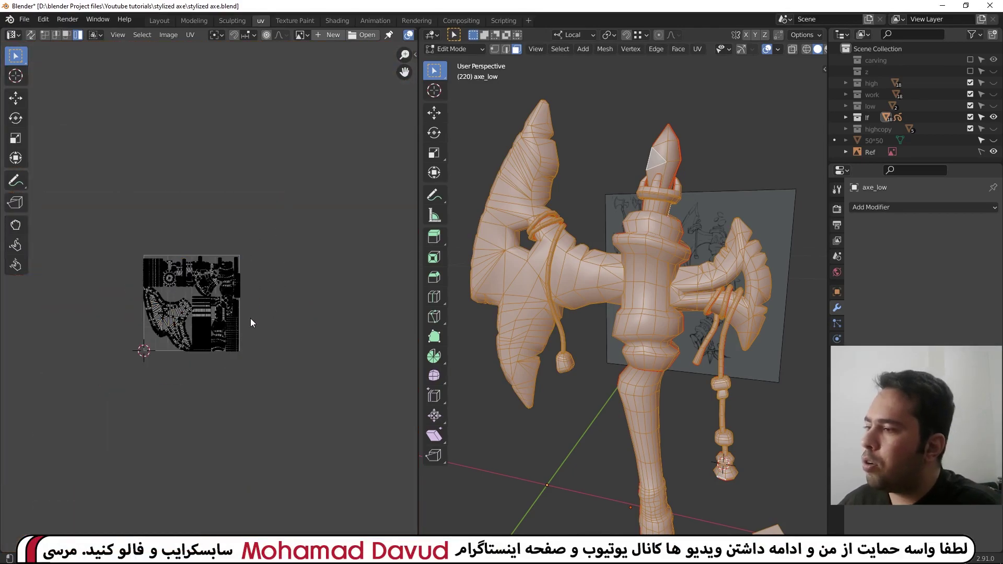
middle_click_drag(250, 318, 302, 320)
scroll(262, 340, "up", 3)
middle_click_drag(317, 354, 261, 345)
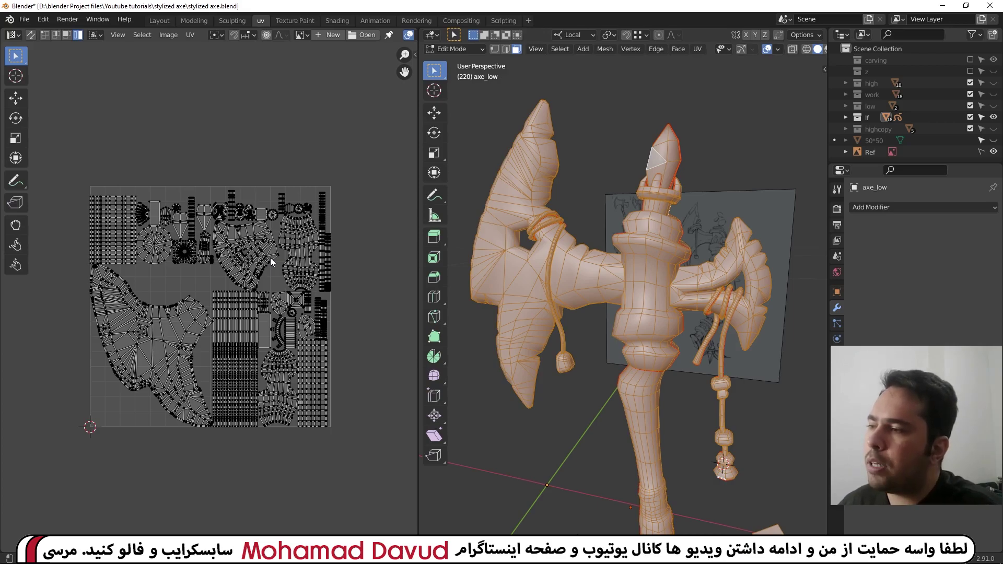
Select all UV islands and show the UVPackmaster2 options in the sidebar.
key("a")
key("n")
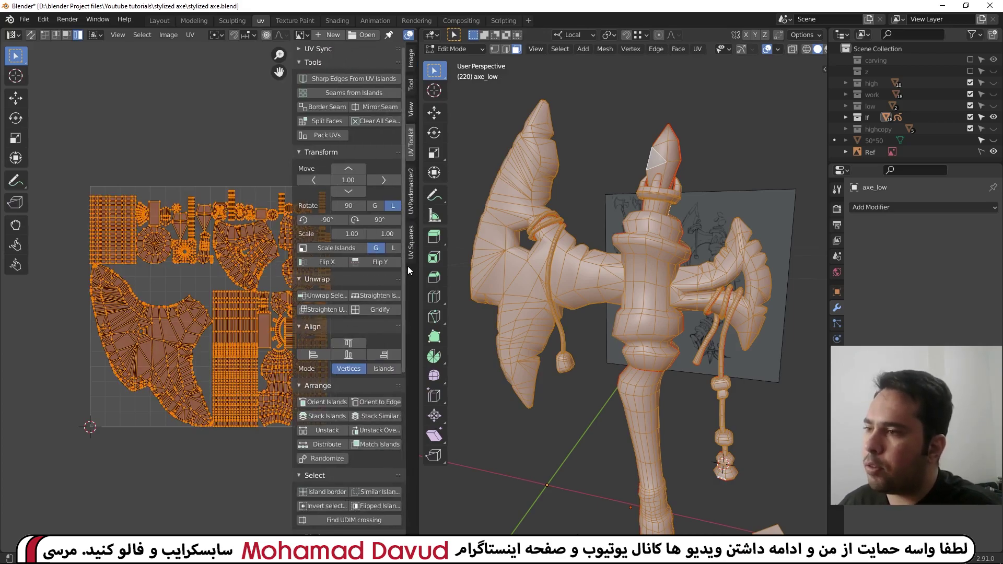
left_click(412, 192)
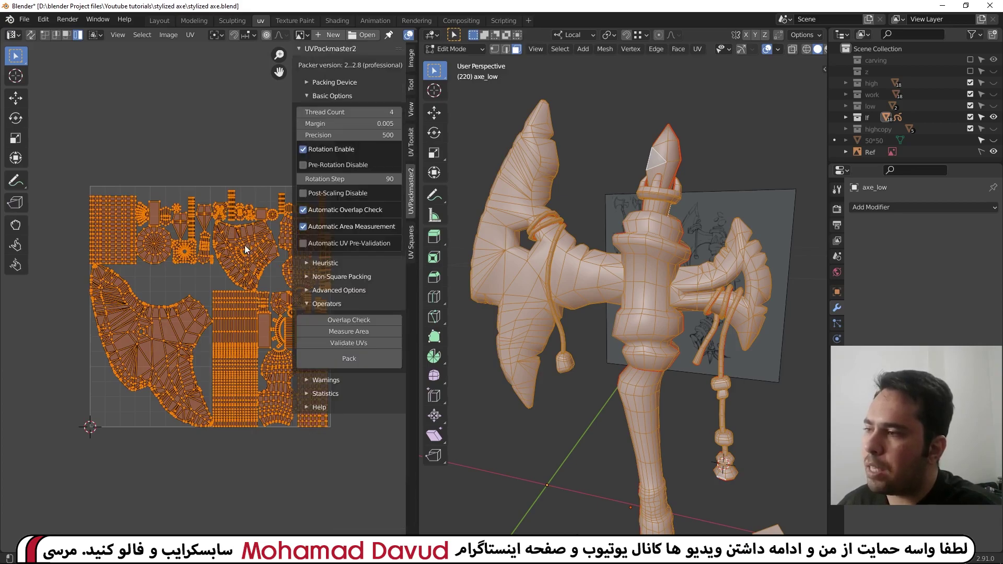
middle_click_drag(245, 250, 174, 246)
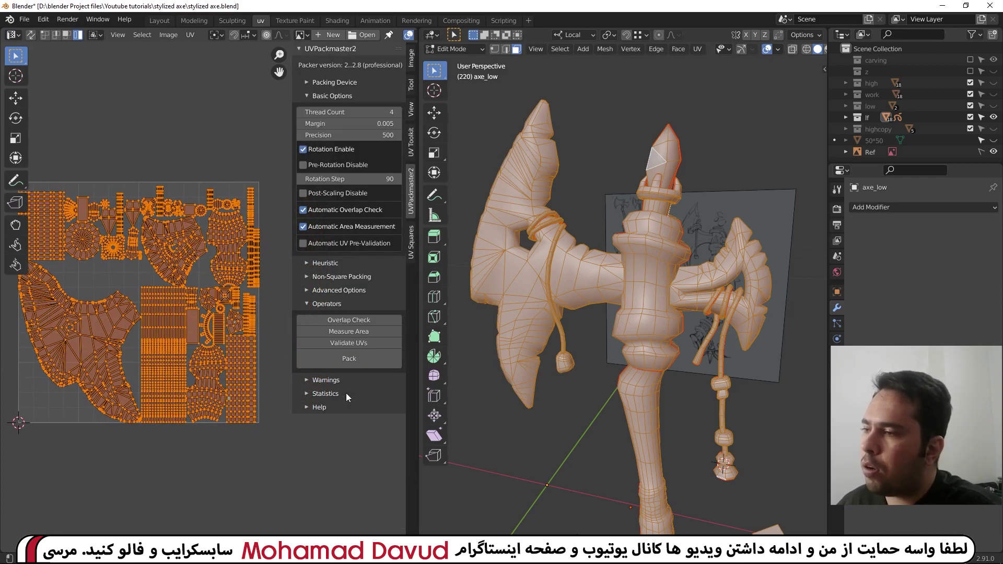
scroll(190, 313, "up", 2)
scroll(188, 305, "up", 2)
scroll(187, 301, "up", 2)
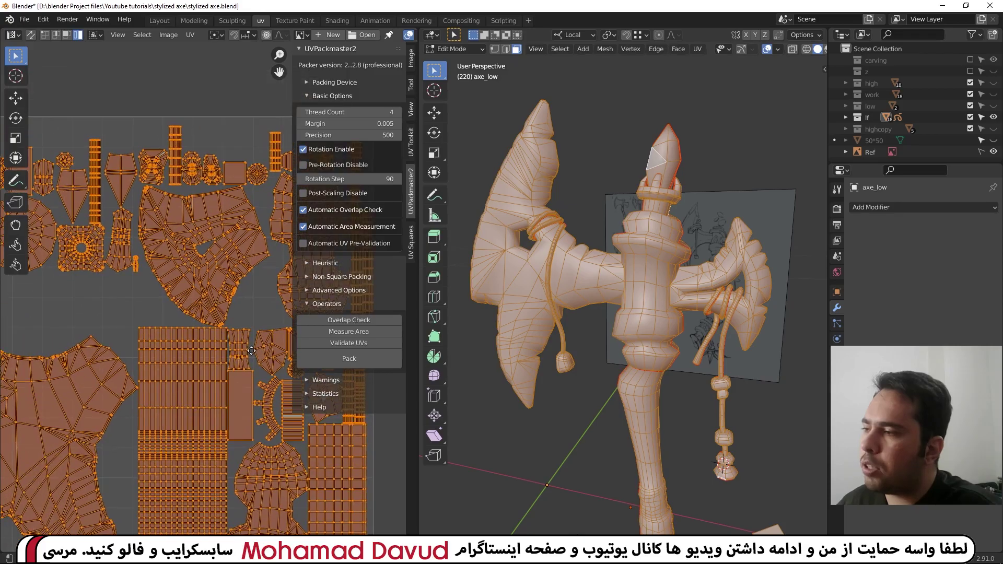
scroll(236, 340, "up", 1)
scroll(236, 340, "up", 3)
scroll(176, 326, "up", 2)
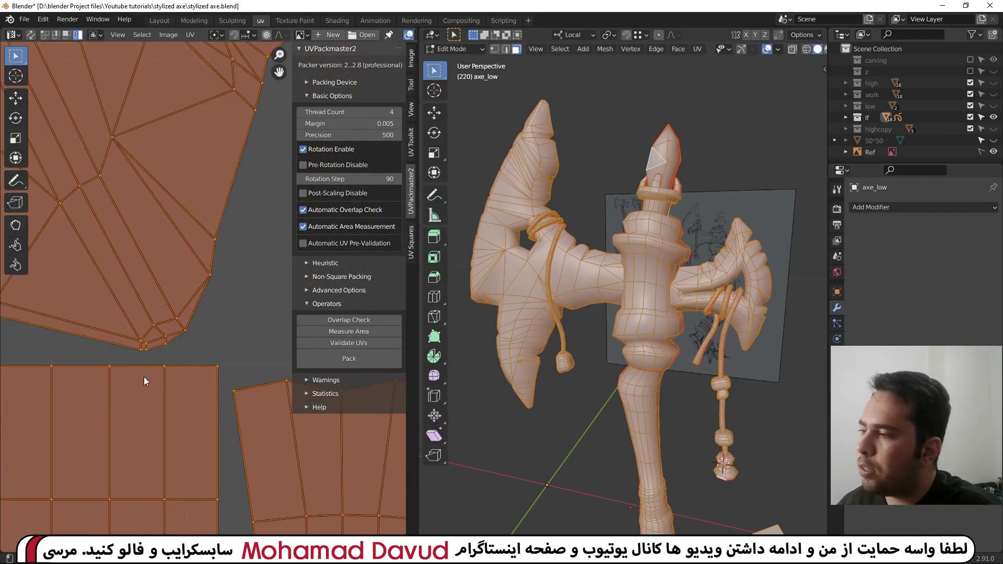
scroll(155, 318, "down", 1)
scroll(155, 276, "down", 4)
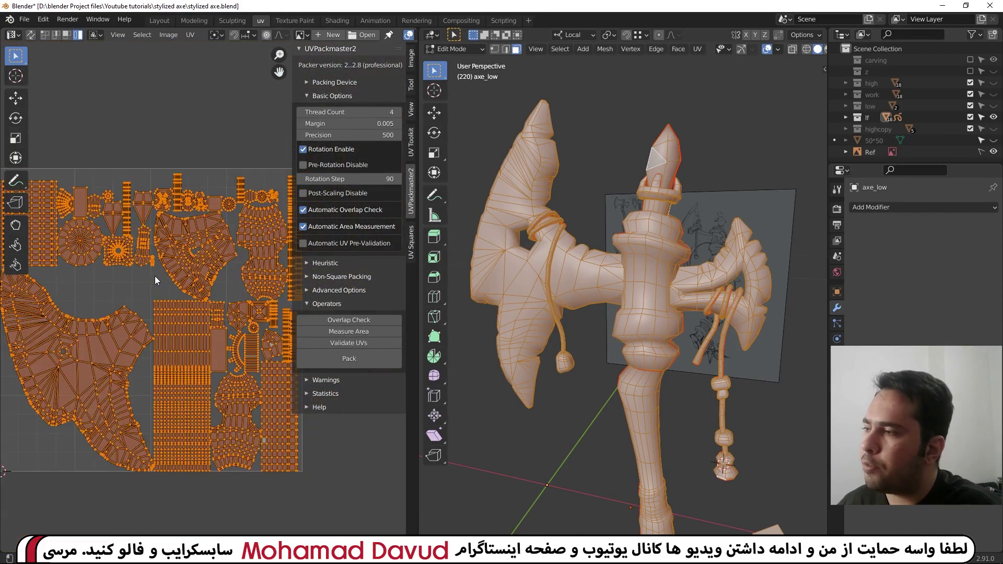
scroll(155, 276, "down", 2)
scroll(106, 267, "up", 1)
scroll(106, 267, "up", 3)
scroll(148, 366, "up", 3)
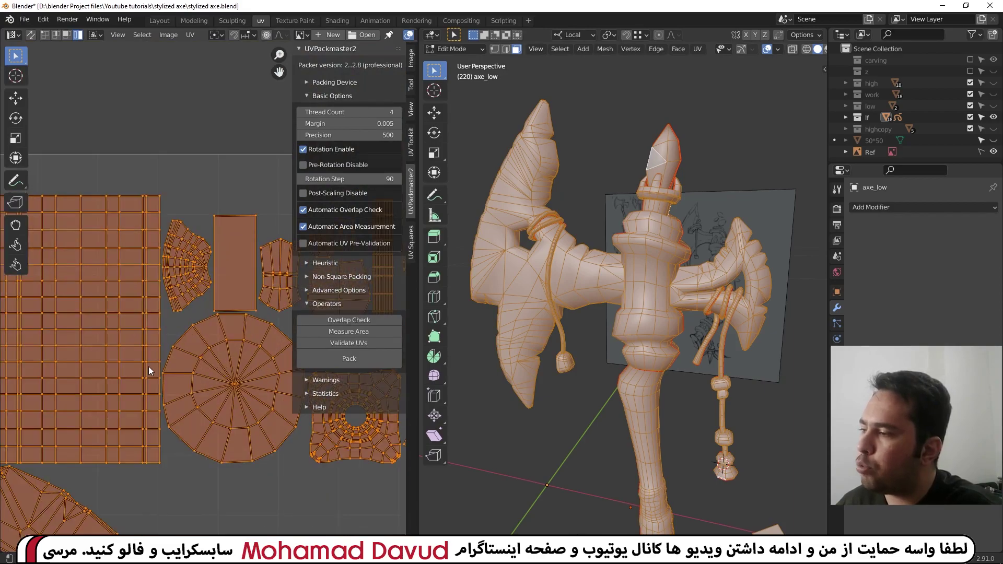
scroll(209, 329, "down", 2)
scroll(173, 303, "down", 5)
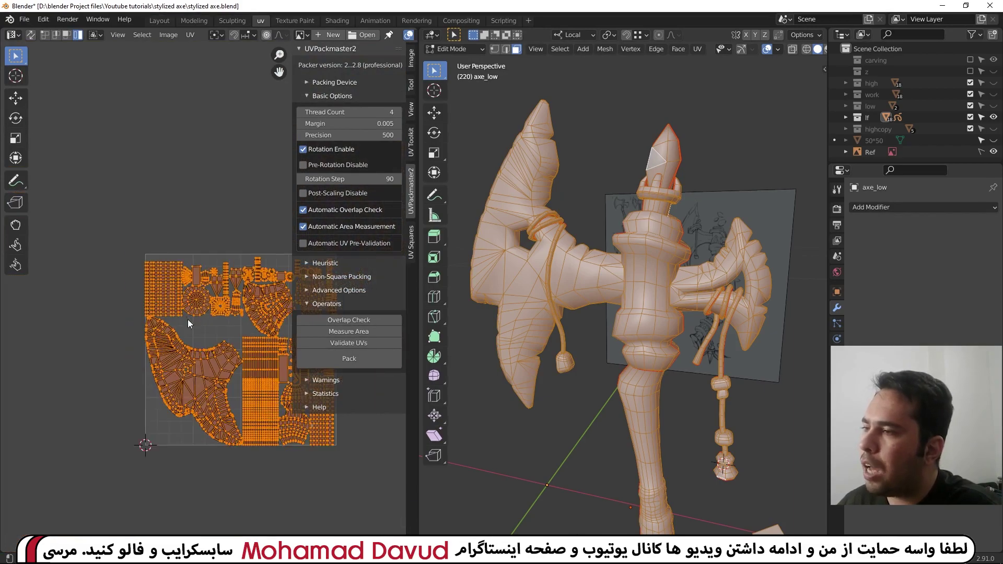
scroll(187, 319, "down", 1)
scroll(187, 319, "down", 2)
Pack the islands with UVPackmaster2 at a 0.004 margin and review the result.
left_click(343, 125)
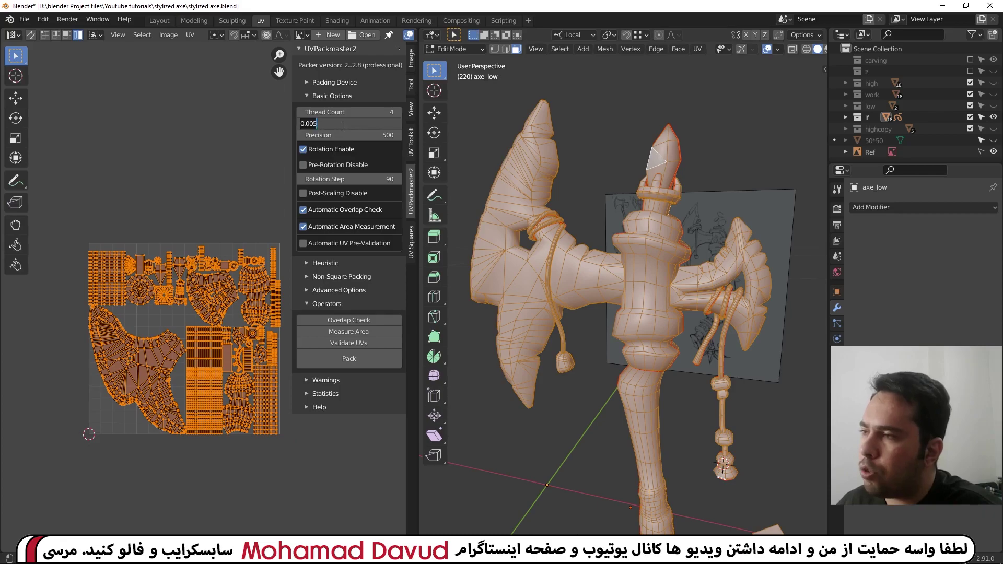
type("0")
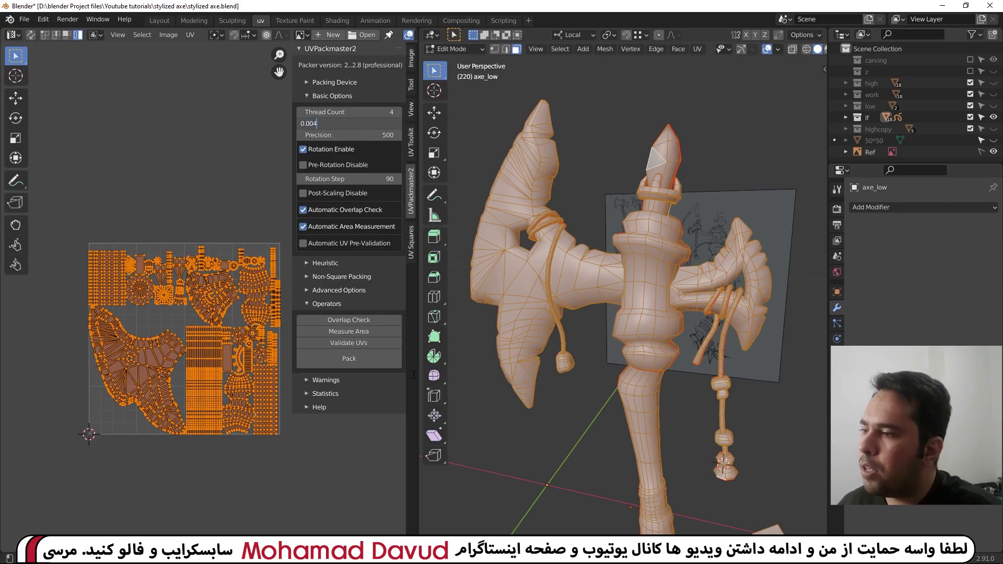
left_click(371, 360)
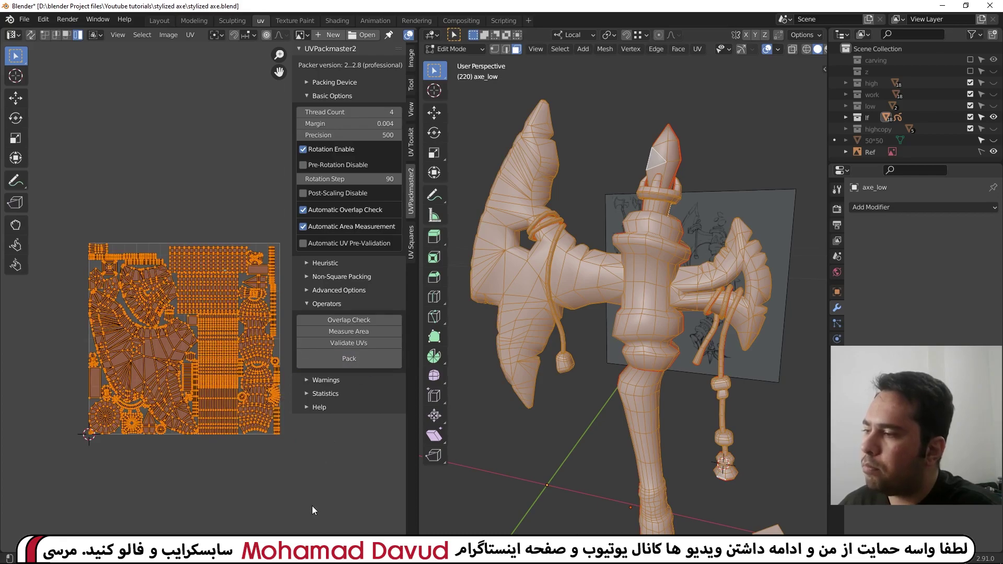
middle_click_drag(232, 455, 162, 454)
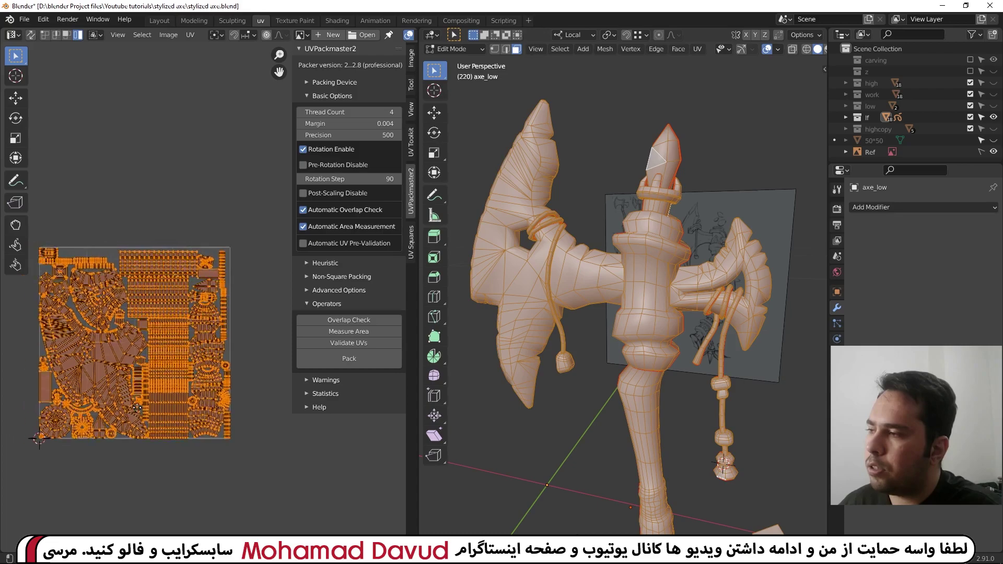
middle_click_drag(161, 413, 220, 425)
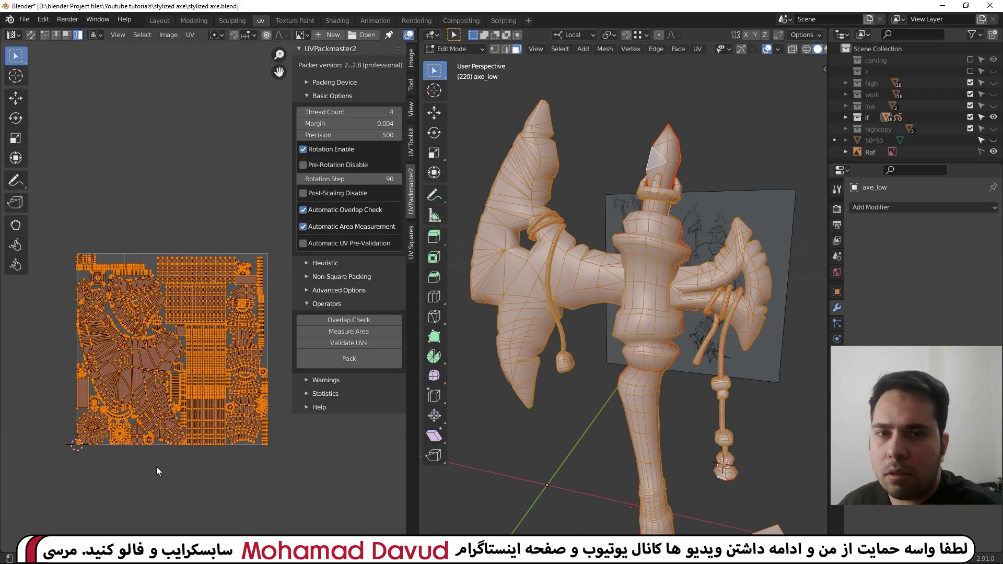
scroll(156, 467, "up", 2)
scroll(156, 467, "up", 3)
scroll(206, 346, "up", 2)
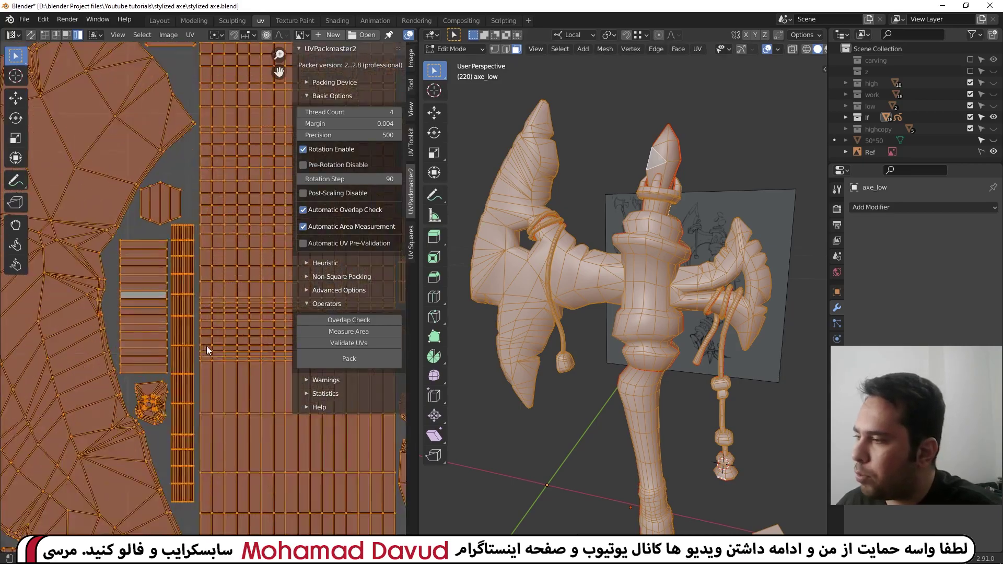
scroll(206, 353, "down", 3)
scroll(146, 333, "down", 2)
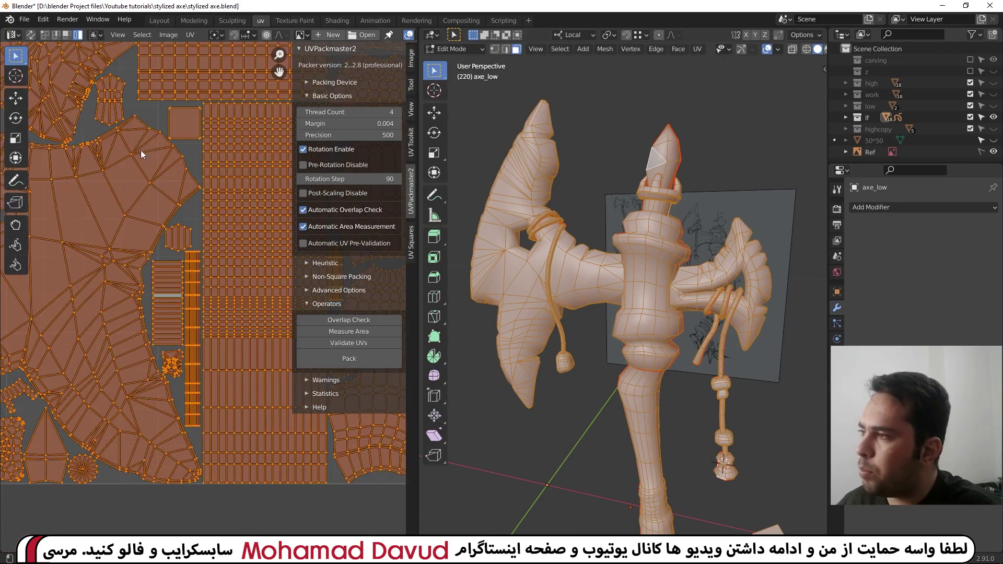
scroll(157, 193, "down", 3)
scroll(167, 313, "down", 3)
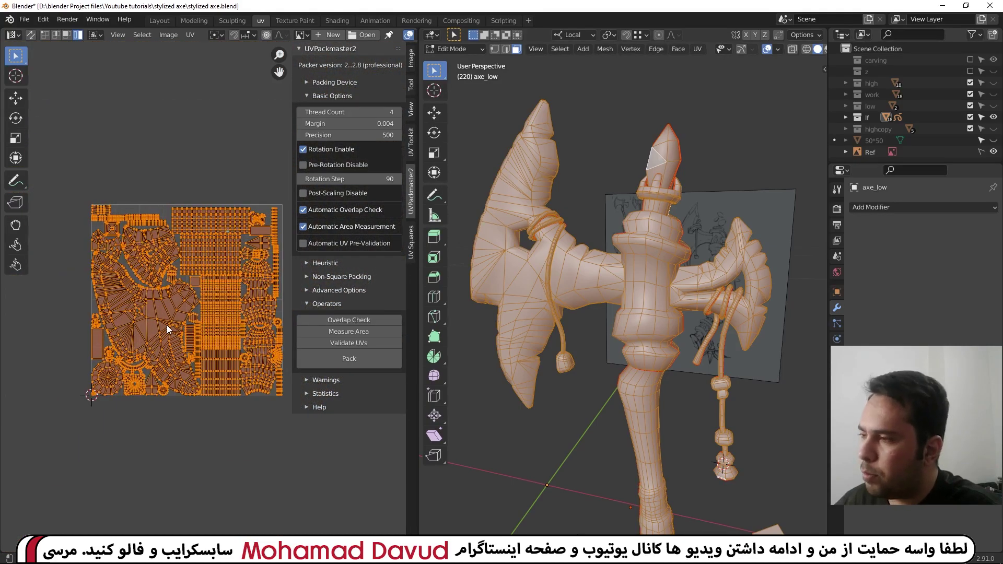
Hide the sidebar, deselect the mesh and re-enter Edit Mode on the axe.
key("n")
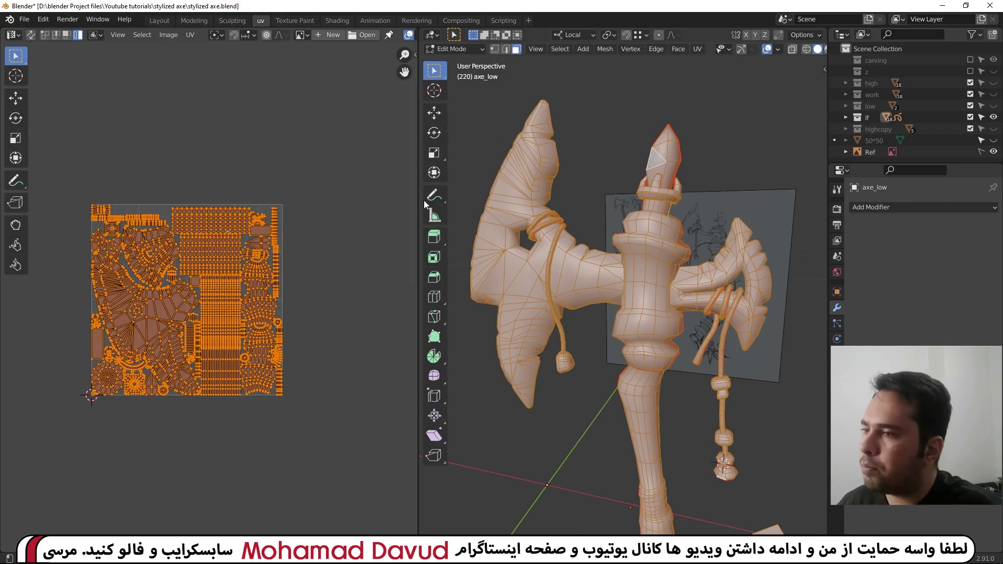
key("alt+a")
mouse_move(450, 220)
middle_mouse_down()
mouse_move(803, 237)
mouse_move(551, 267)
middle_mouse_up()
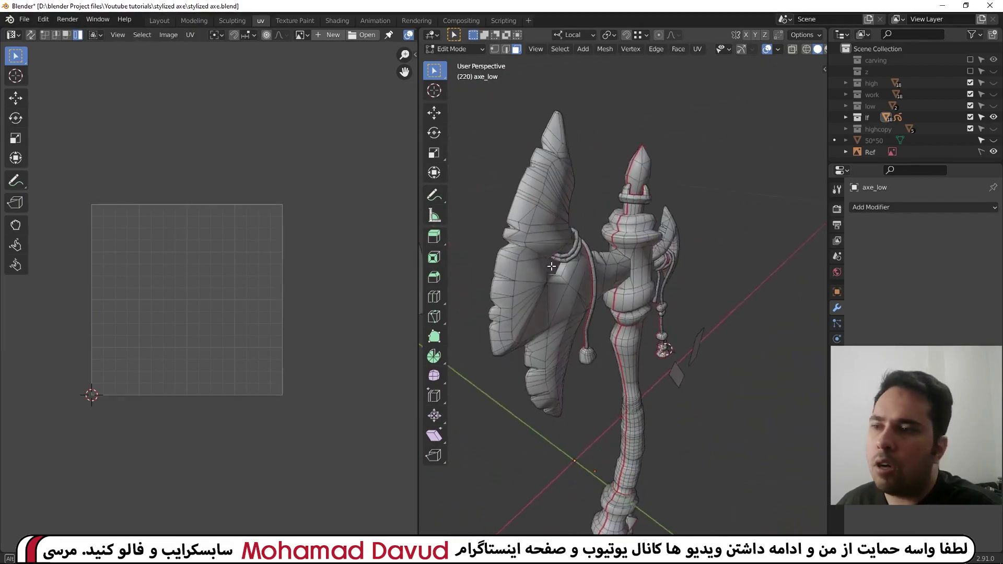
key("Tab")
middle_click_drag(597, 193, 580, 161)
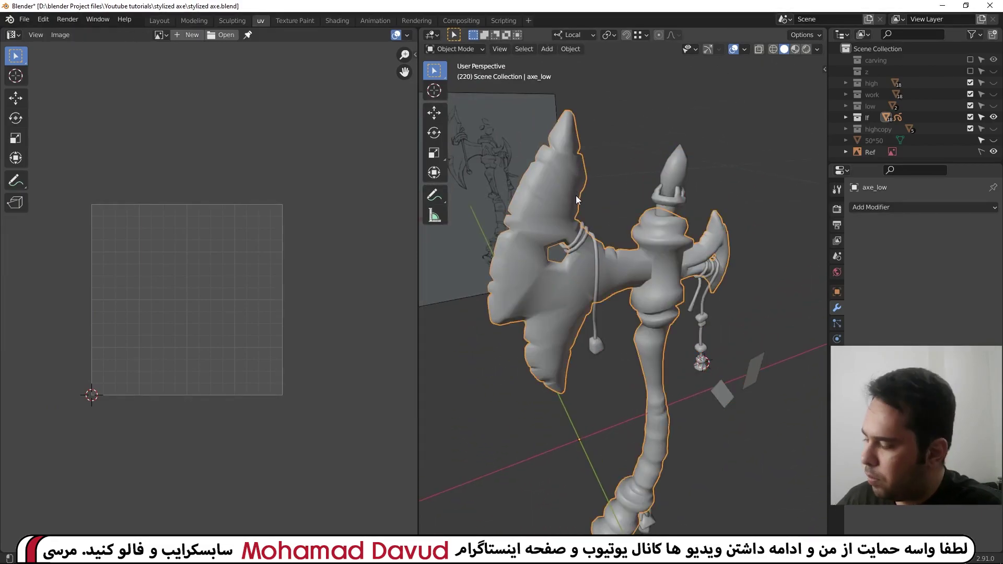
key("Tab")
Separate both linked blades into their own object, axe_low.001, and select it.
key("ctrl+l")
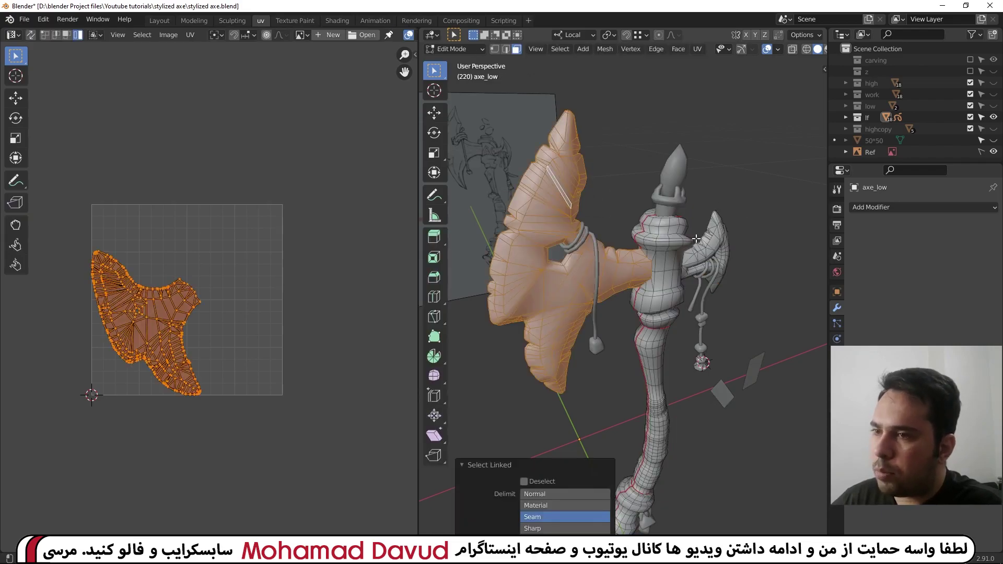
key("p")
left_click(708, 239)
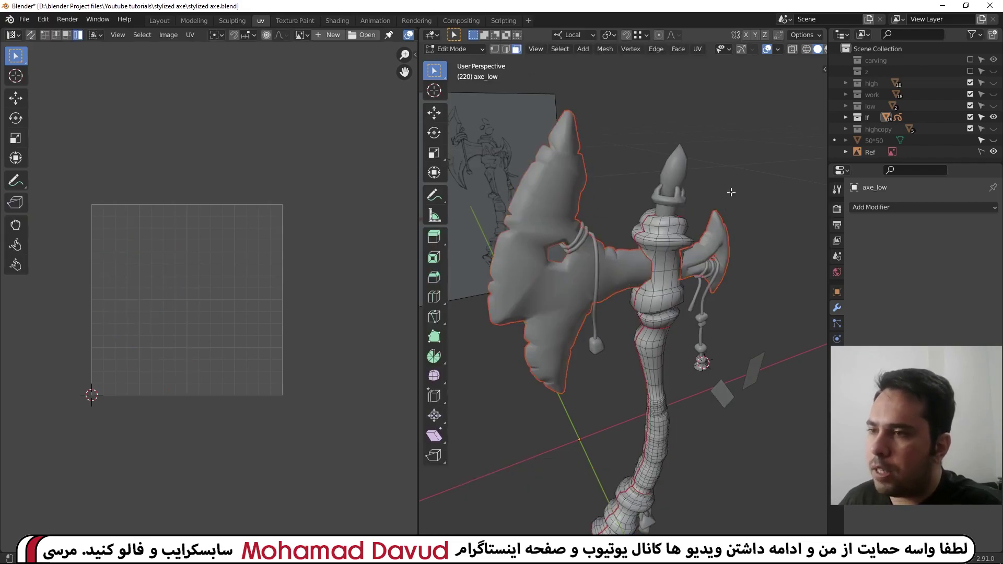
key("Tab")
left_click(707, 239)
mouse_move(708, 239)
middle_mouse_down()
mouse_move(618, 220)
mouse_move(723, 219)
middle_mouse_up()
Mirror the blade object across Y with merging off, apply it, and select the big blade.
key("alt+x")
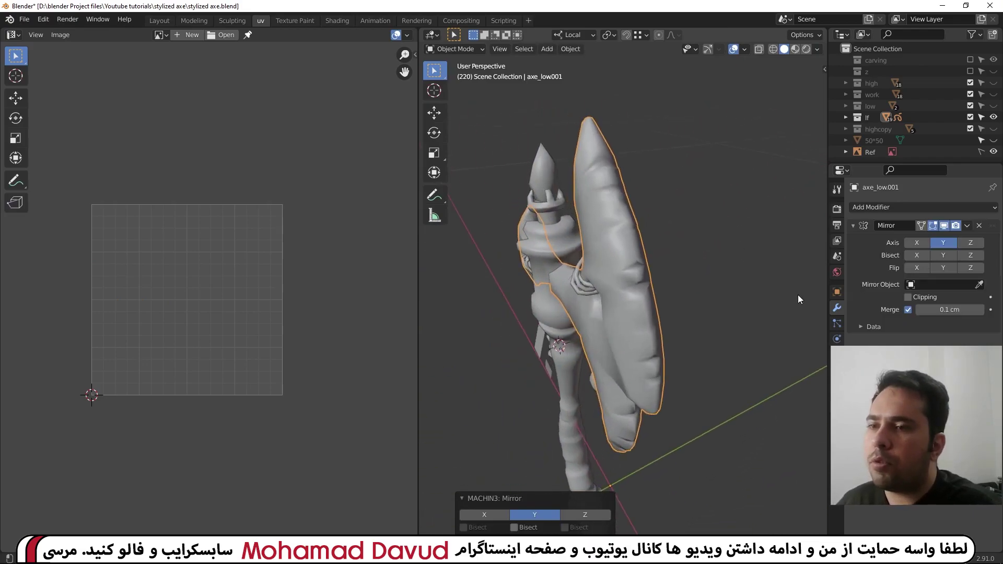
left_click(908, 311)
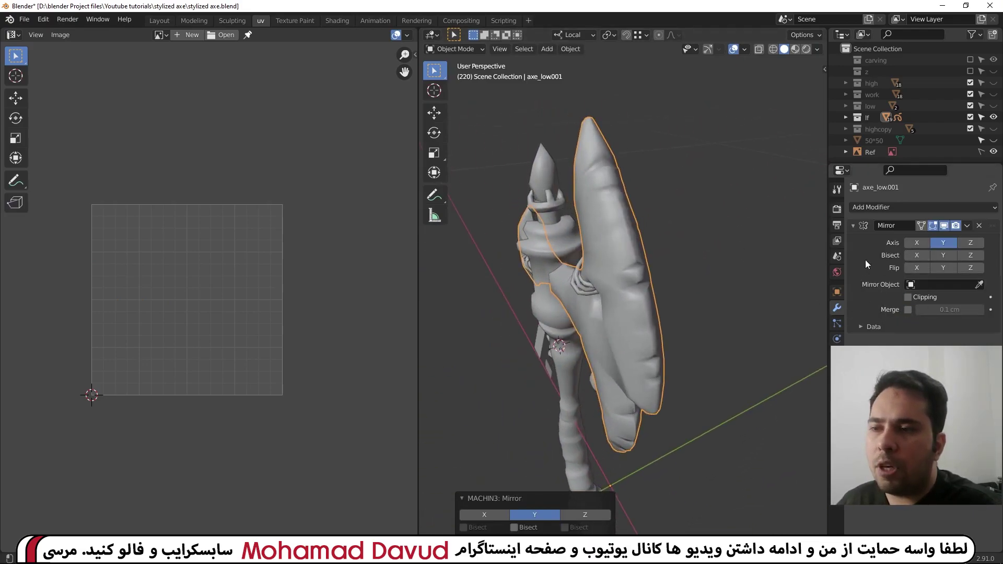
key("ctrl+a")
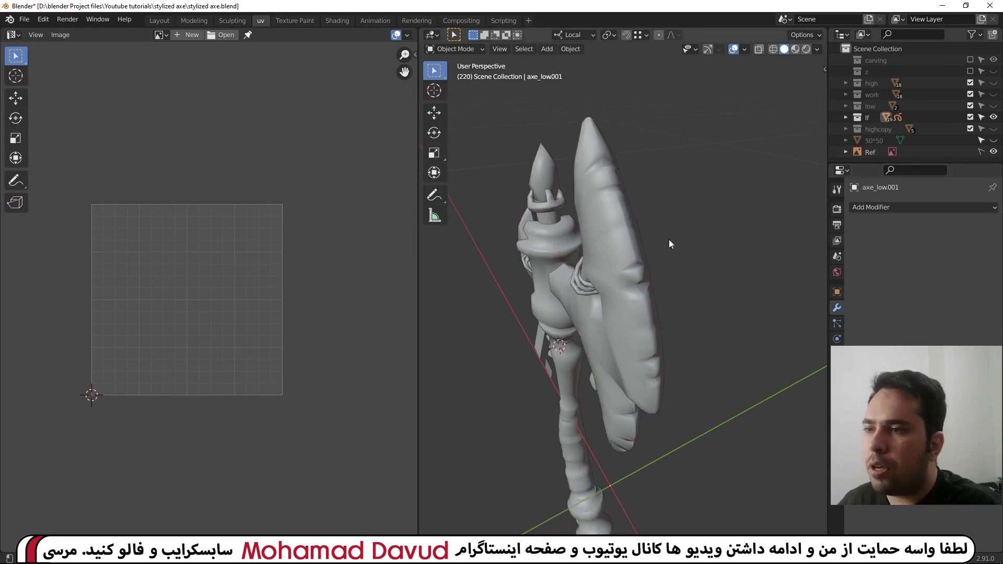
key("Tab")
key("l")
middle_click_drag(603, 286, 528, 284)
Add the mirrored blade to the selection and shift its UV island one tile right, then back left.
key("l")
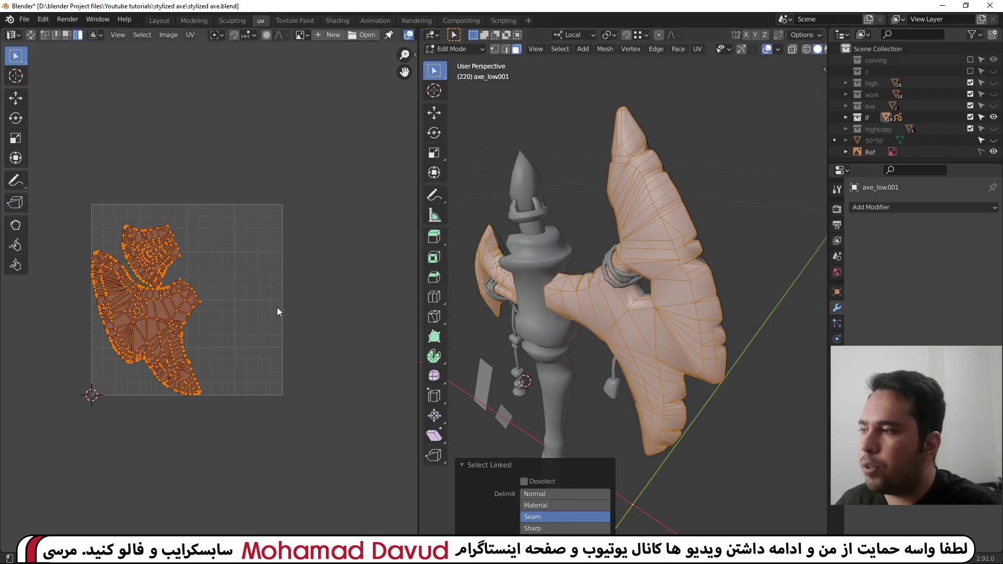
middle_click_drag(677, 244, 522, 248)
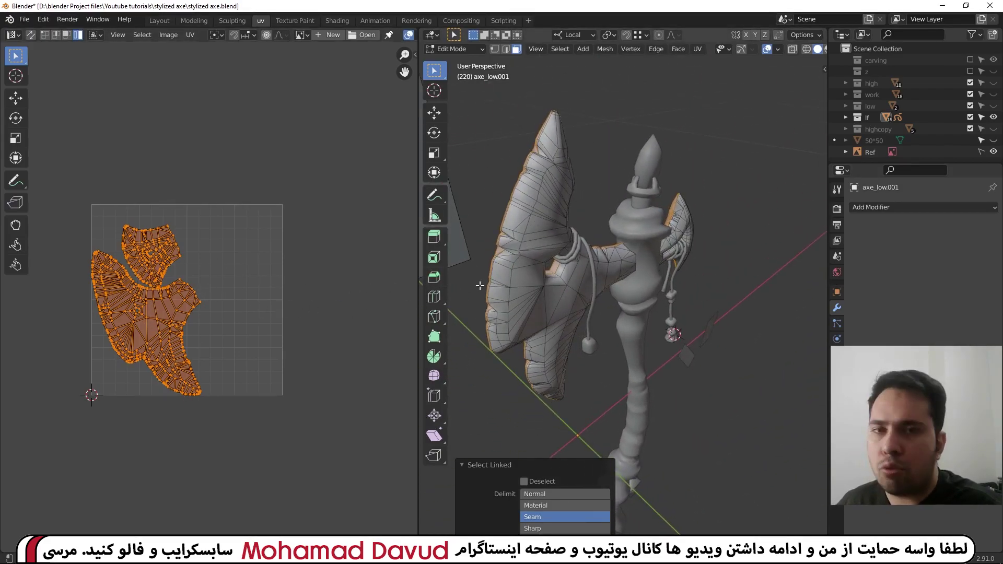
mouse_move(522, 282)
middle_mouse_down()
mouse_move(755, 284)
mouse_move(711, 293)
middle_mouse_up()
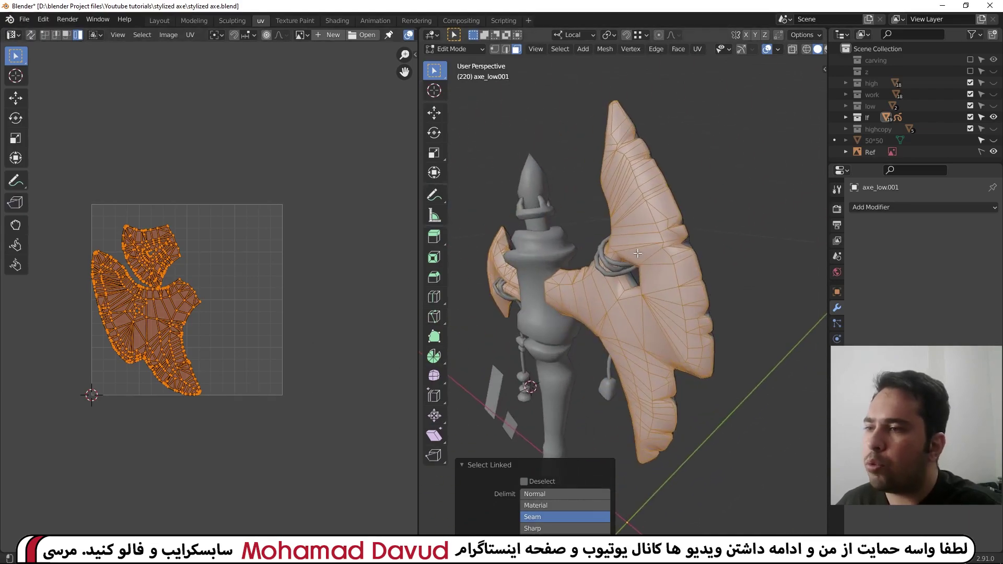
key("n")
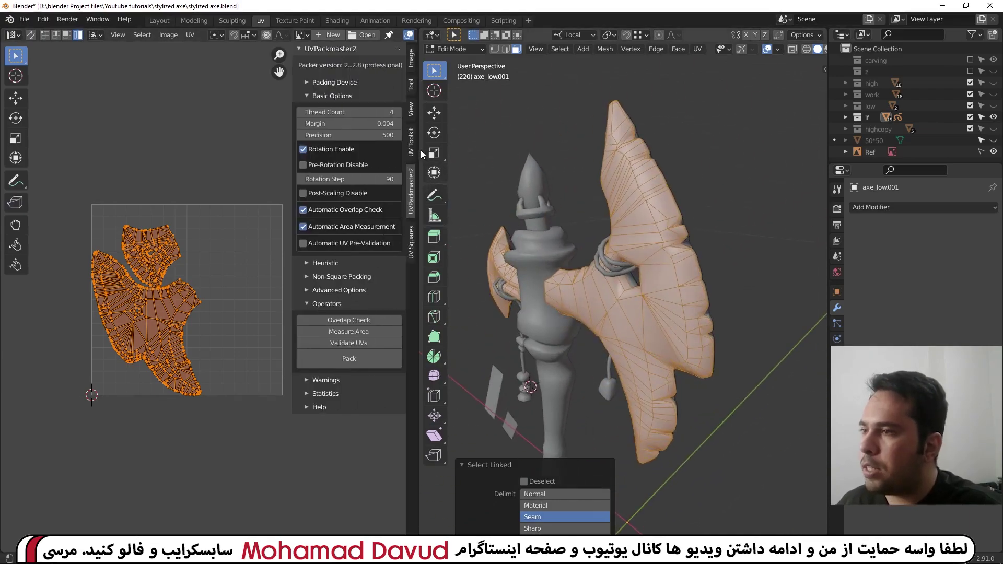
left_click(413, 139)
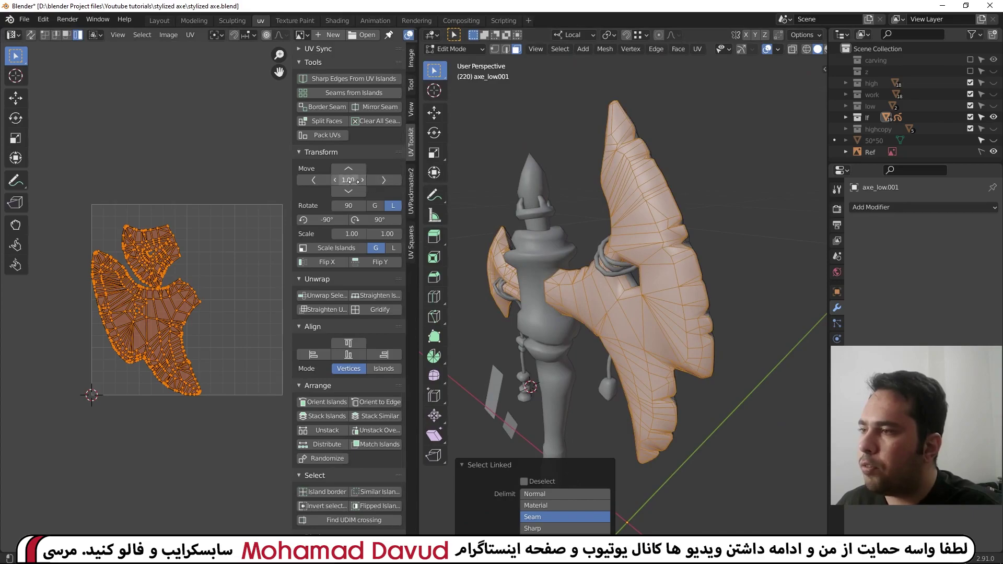
left_click(378, 180)
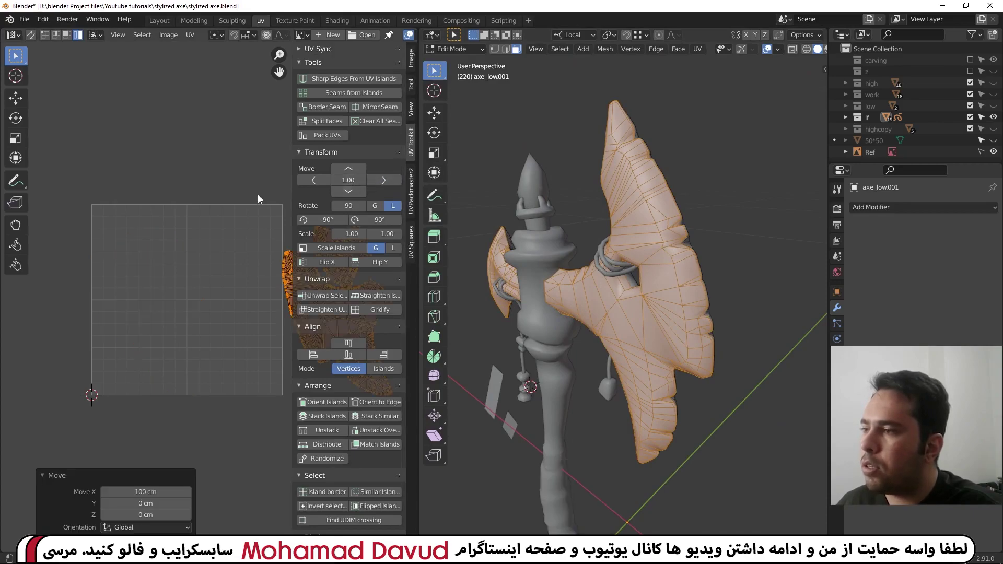
scroll(258, 194, "down", 5)
middle_click_drag(221, 134, 140, 133)
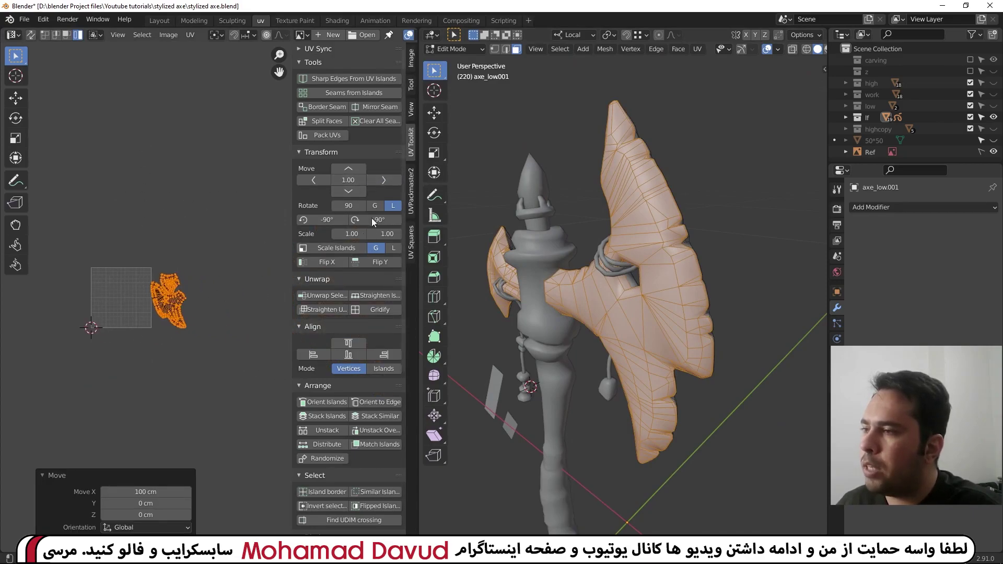
left_click(384, 180)
left_click(313, 180)
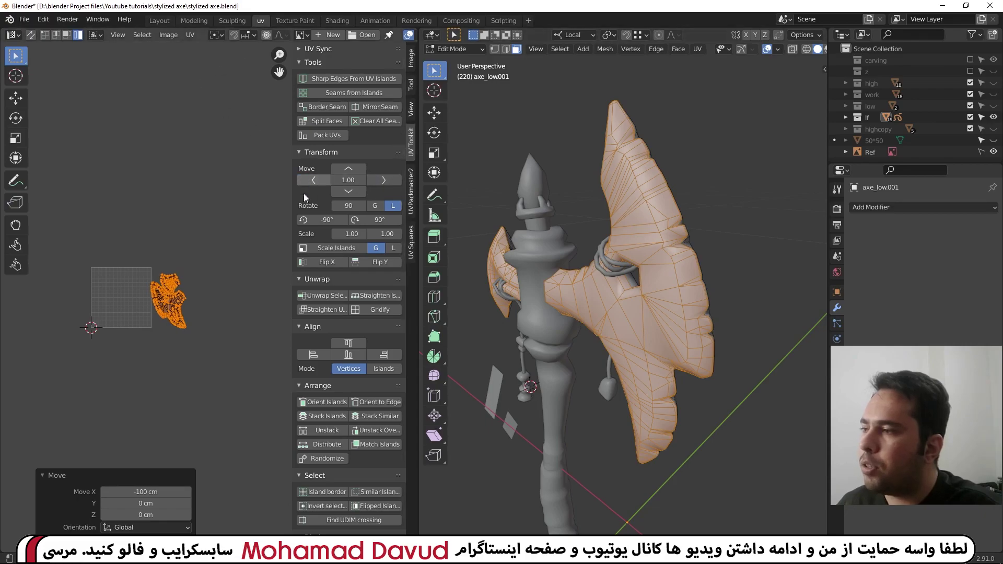
Return to Object Mode and box-select all the axe parts.
scroll(125, 313, "up", 5)
scroll(82, 294, "up", 1)
middle_click_drag(81, 293, 158, 321)
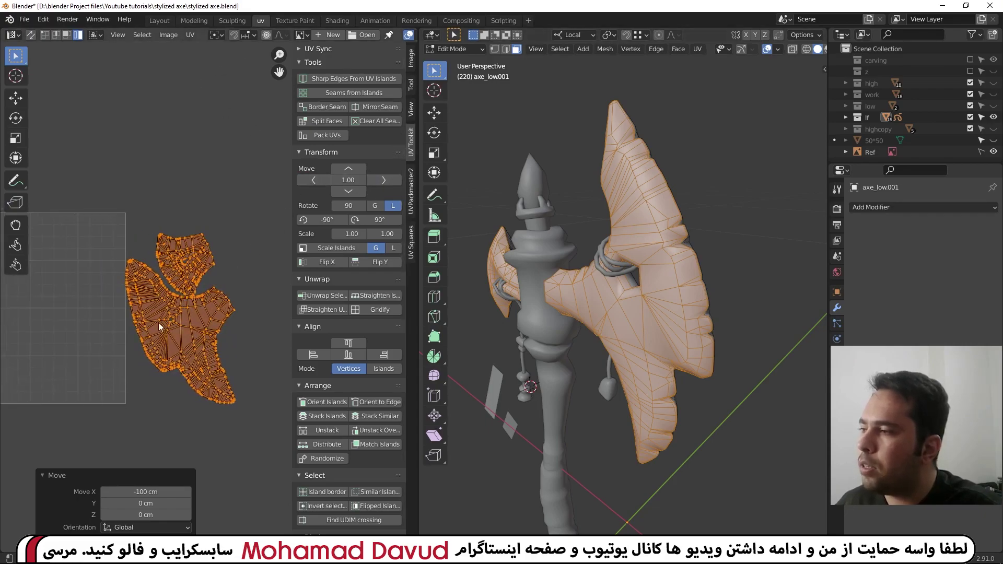
mouse_move(523, 251)
middle_mouse_down()
mouse_move(698, 161)
mouse_move(637, 183)
middle_mouse_up()
key("Tab")
left_click_drag(776, 189, 549, 520)
Enter Edit Mode on the selected axe parts, frame the UV layout and hide the sidebar.
key("Tab")
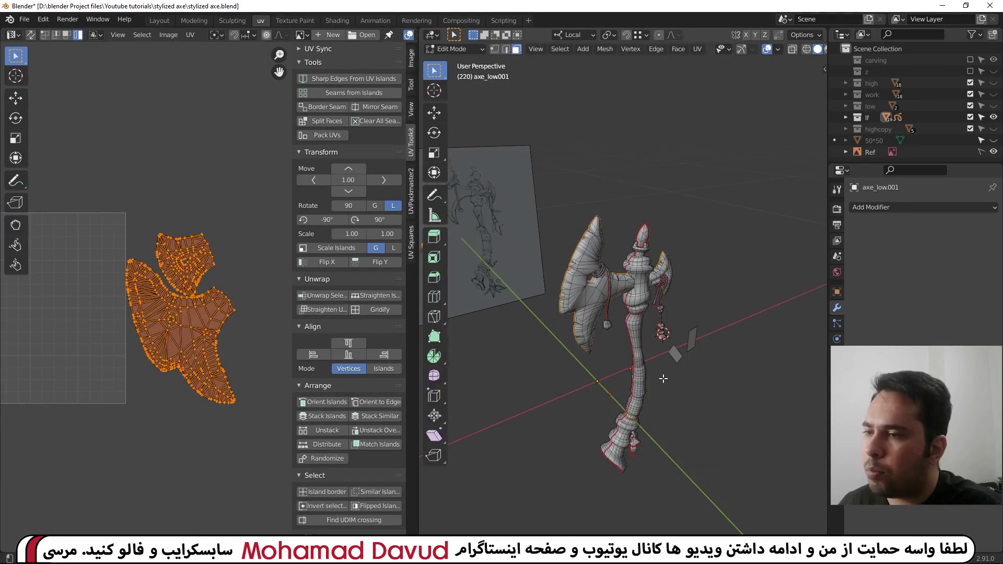
scroll(157, 313, "down", 2)
middle_click_drag(104, 324, 202, 353)
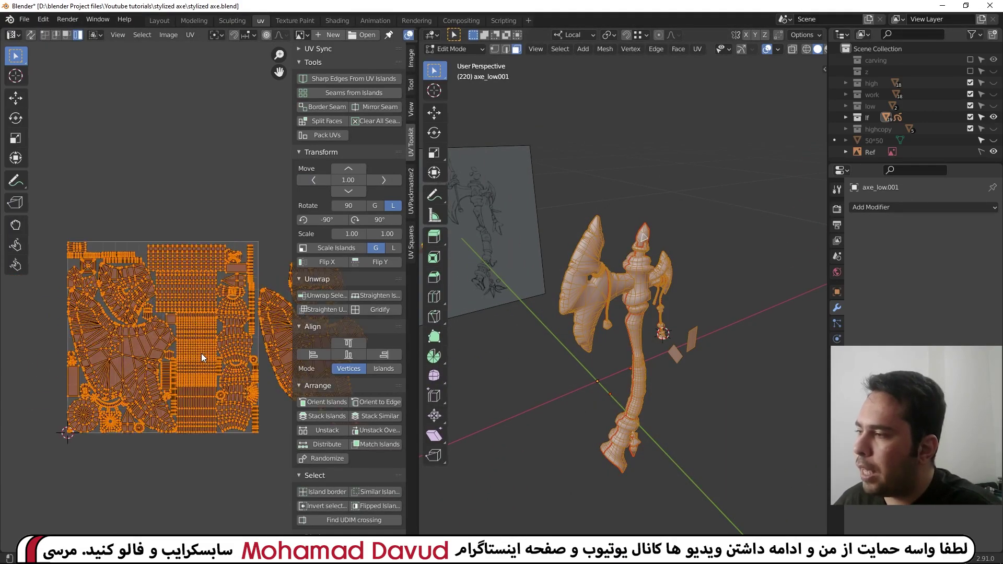
scroll(168, 331, "up", 2)
key("n")
Zoom and pan across the UV editor to inspect the packed islands, including the right-hand ones.
scroll(123, 333, "up", 2)
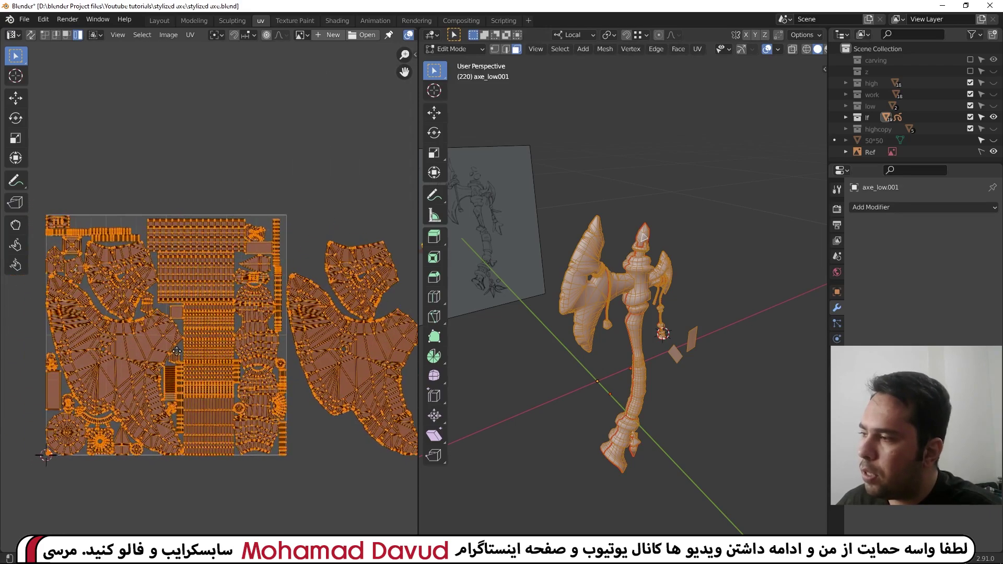
middle_click_drag(337, 288, 255, 269)
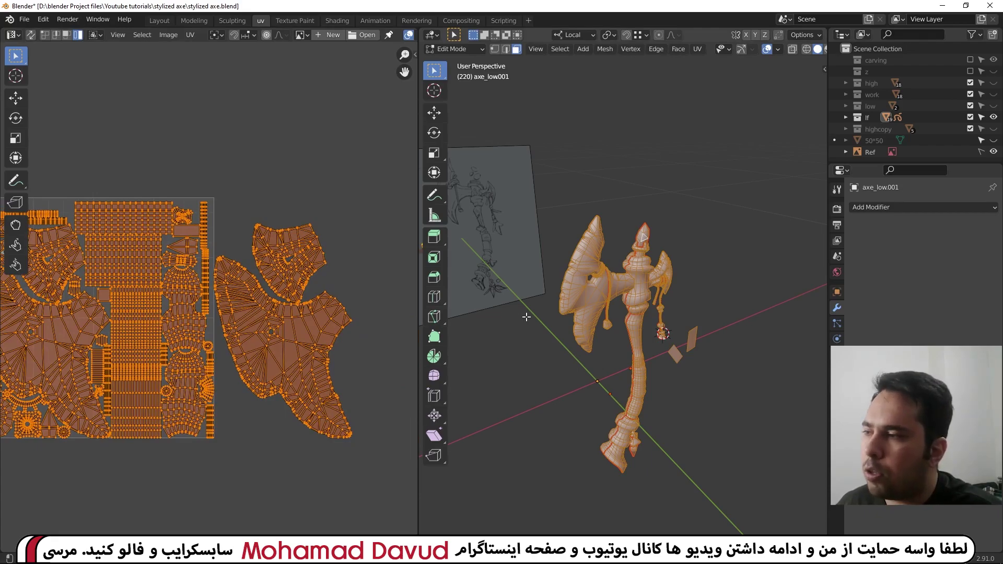
scroll(526, 317, "up", 1)
scroll(250, 343, "down", 2)
scroll(230, 361, "up", 2)
scroll(205, 378, "up", 2)
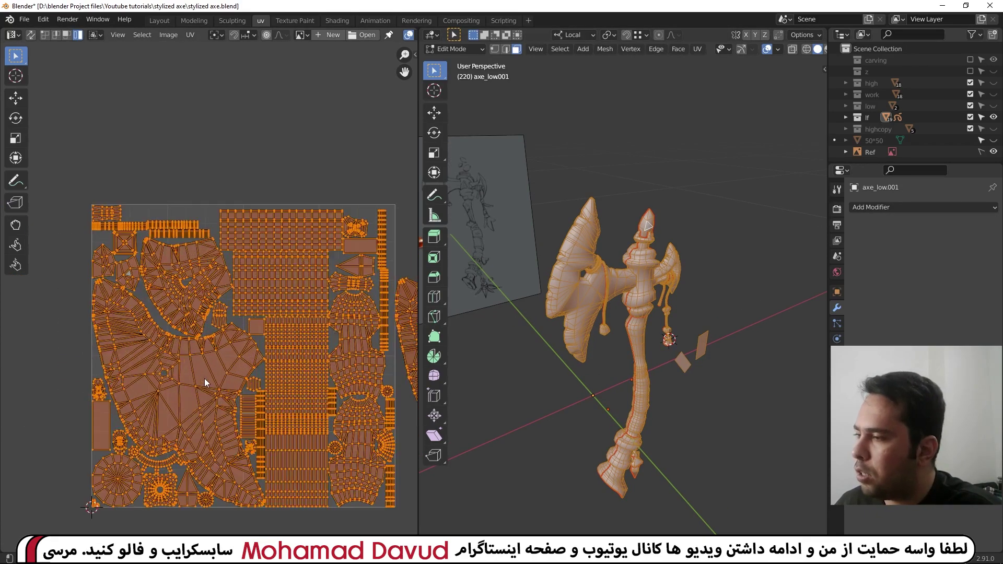
scroll(205, 379, "up", 2)
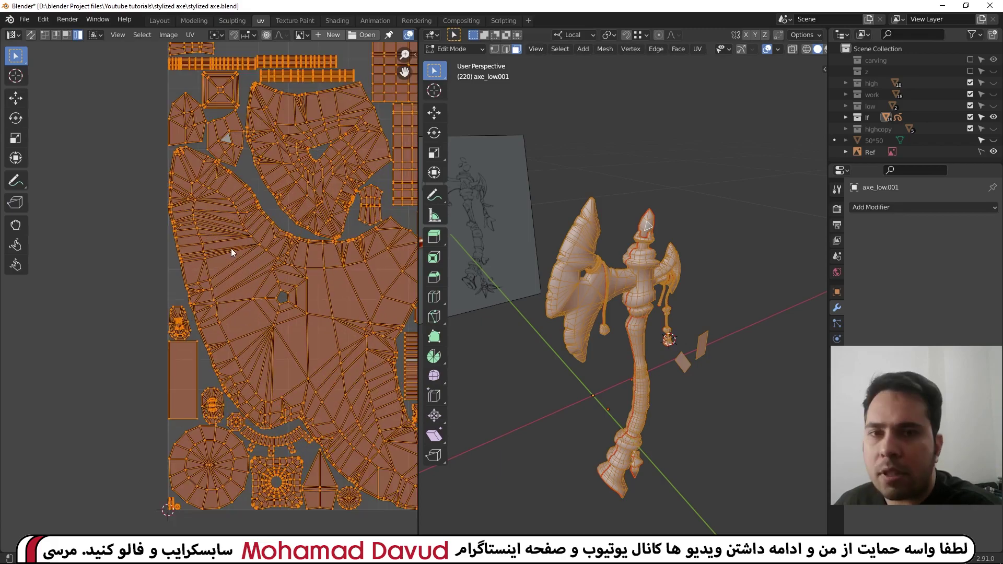
middle_click_drag(231, 249, 146, 253)
scroll(213, 159, "down", 3)
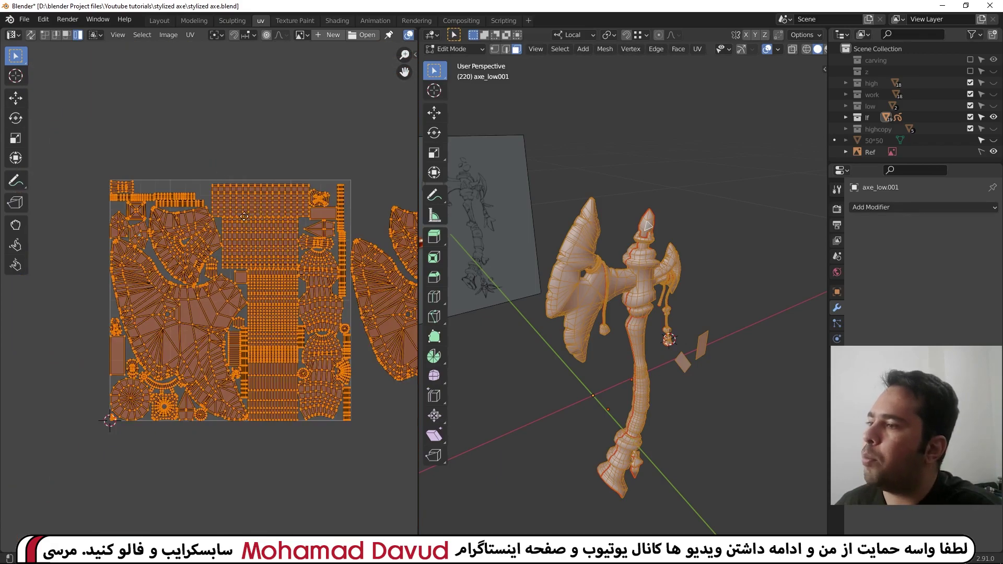
scroll(221, 239, "down", 2)
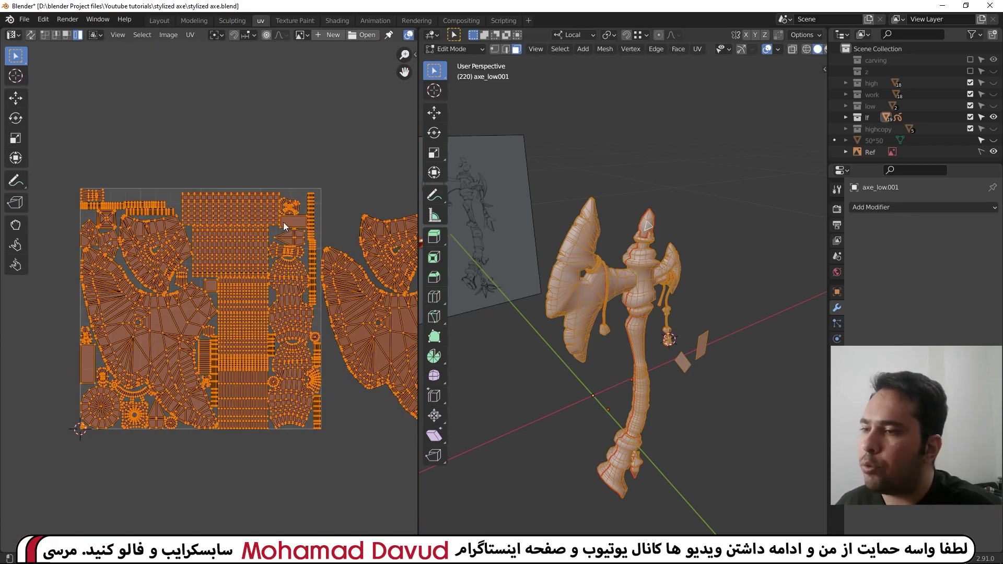
Orbit the 3D viewport until the axe blade shows on the left.
mouse_move(679, 293)
middle_mouse_down()
mouse_move(759, 305)
mouse_move(731, 290)
middle_mouse_up()
middle_click_drag(305, 298, 196, 296)
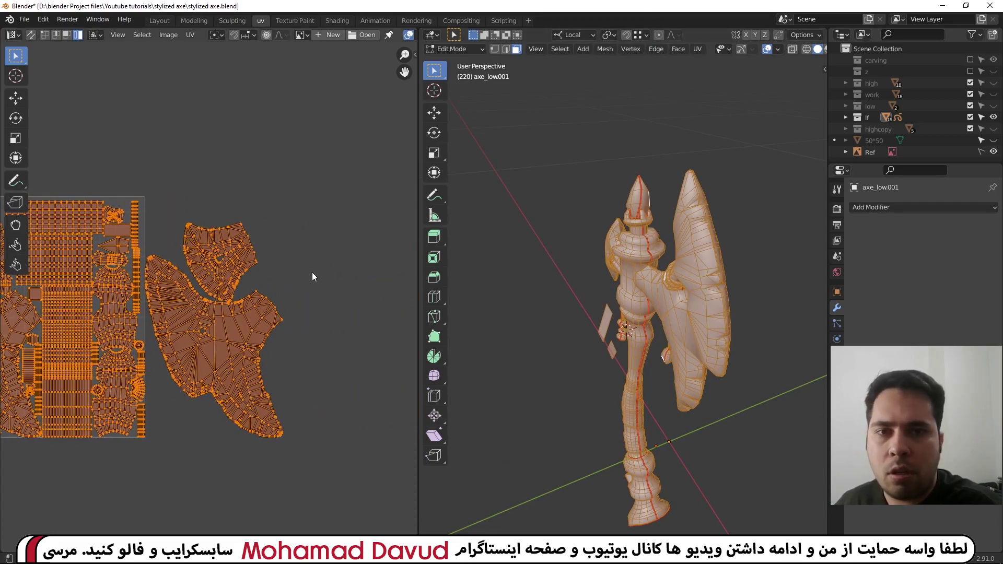
middle_click_drag(582, 291, 488, 284)
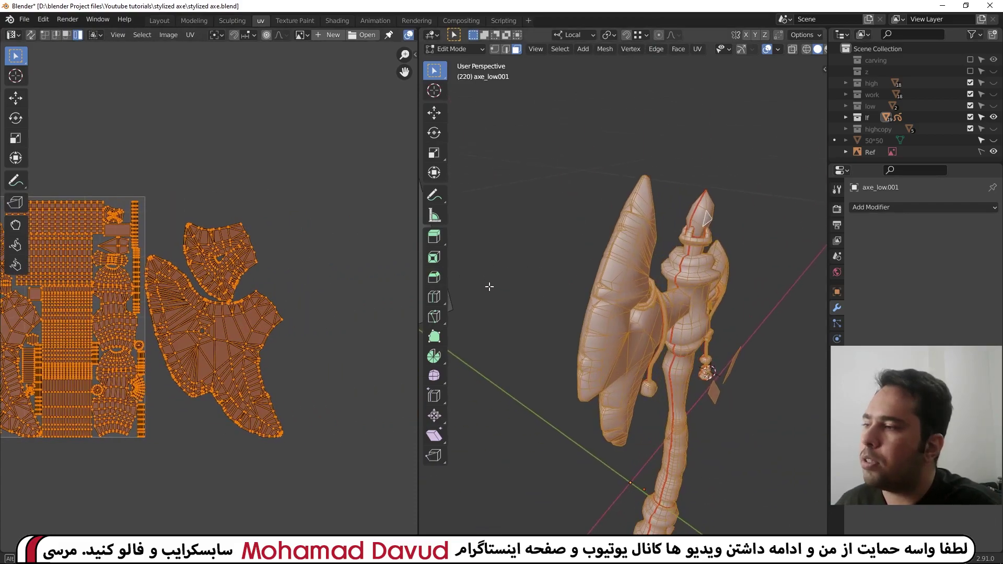
scroll(605, 256, "down", 2)
scroll(209, 297, "down", 3)
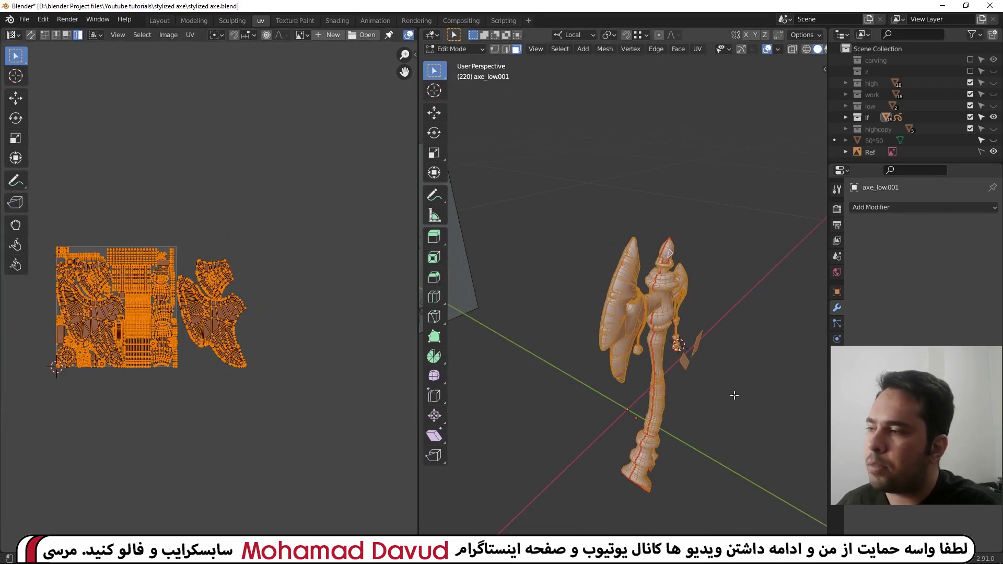
Isolate the axe blade in local view and enter Edit Mode on it.
key("Tab")
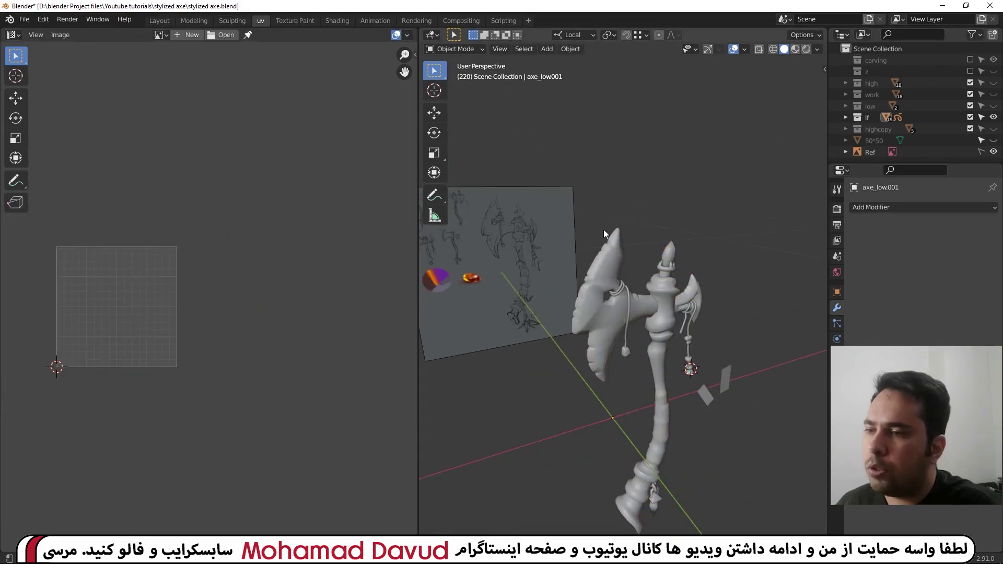
left_click(603, 230)
key("KP_Divide")
key("Tab")
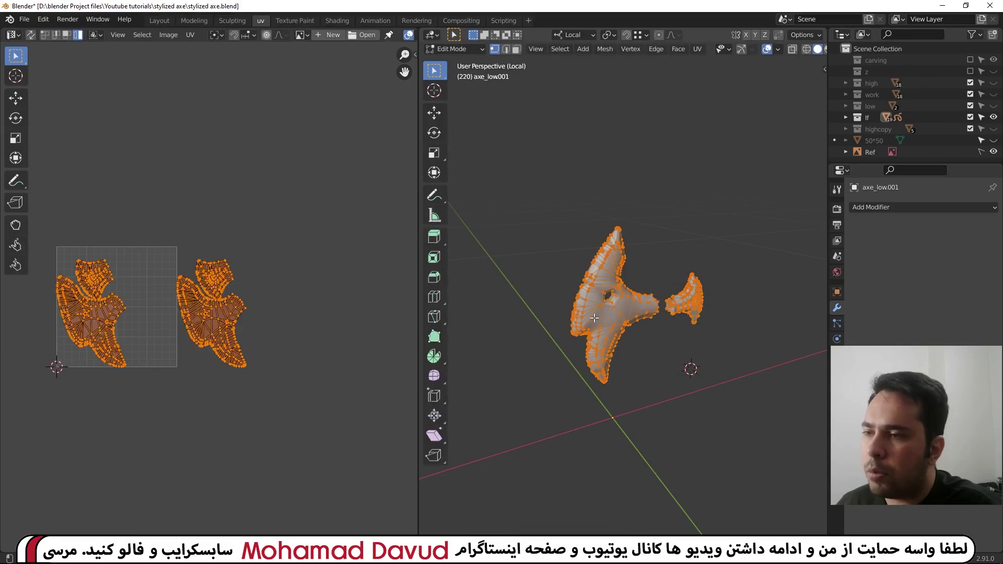
Merge the blade's vertices by distance at 0.001 cm, then deselect all.
key("m")
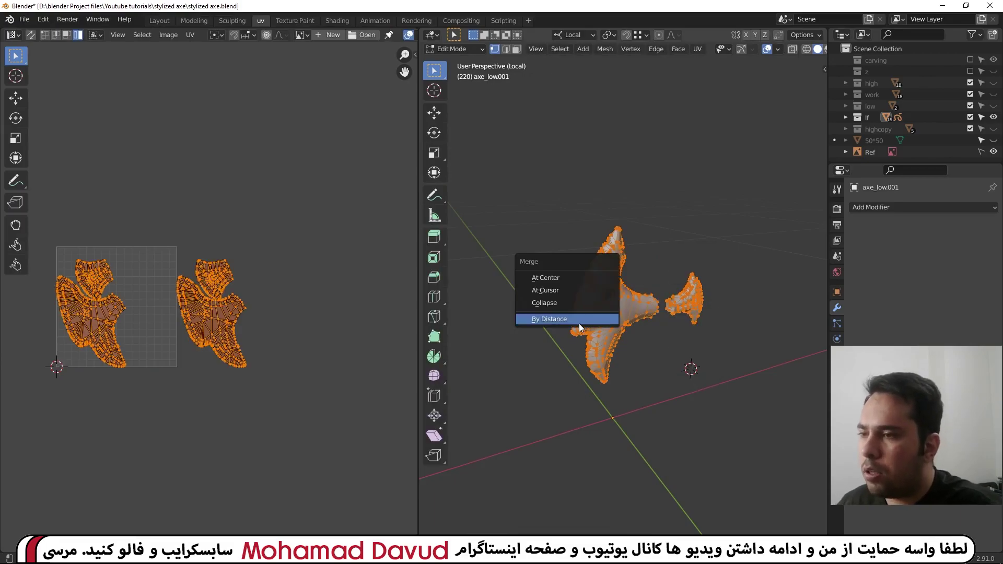
left_click(579, 325)
left_click(579, 516)
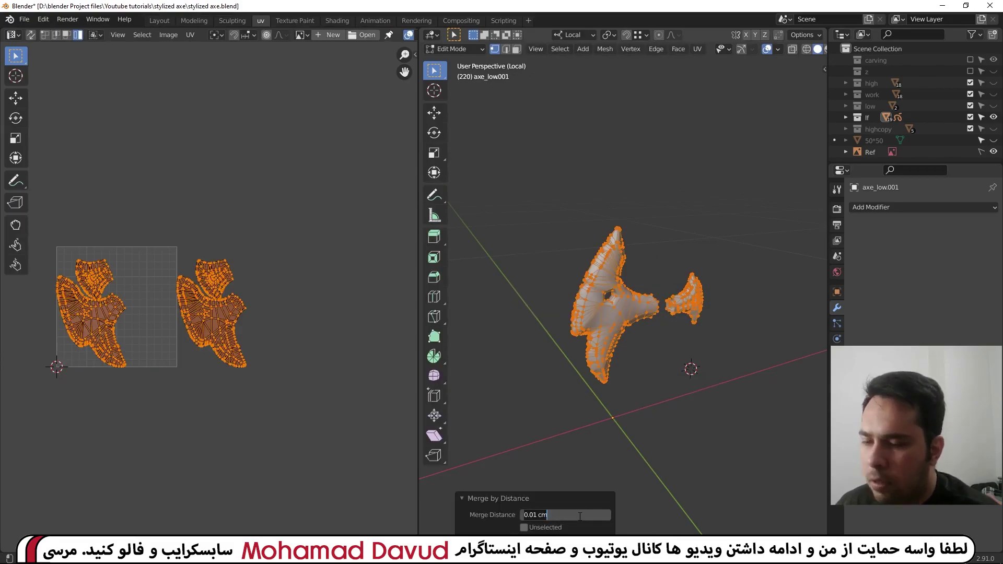
type("0")
key("Return")
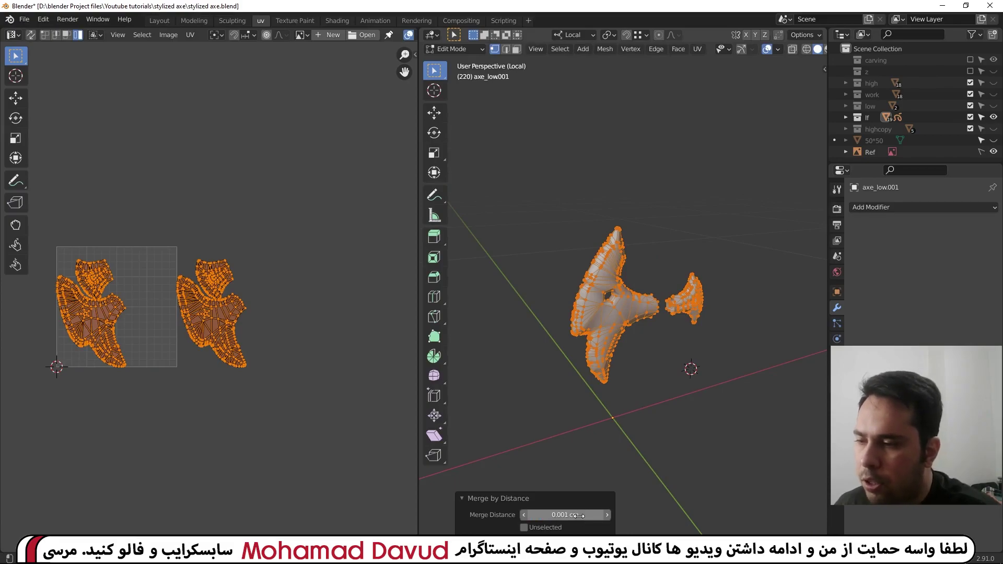
key("alt+a")
Inspect the blade edge-on, then exit local view to show the whole axe.
mouse_move(664, 212)
middle_mouse_down()
mouse_move(701, 290)
mouse_move(633, 280)
middle_mouse_up()
scroll(622, 269, "up", 5)
scroll(604, 199, "down", 10)
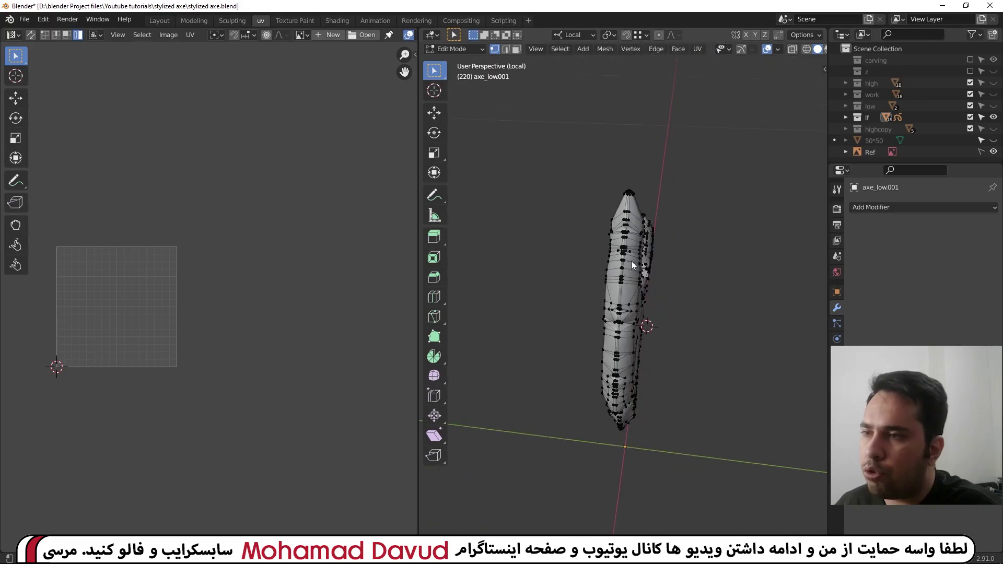
key("KP_Divide")
middle_click_drag(729, 323, 589, 251)
key("ctrl+Tab")
Join the blade into the axe_low handle with Ctrl+J and orbit to check the joined mesh.
left_click(634, 108)
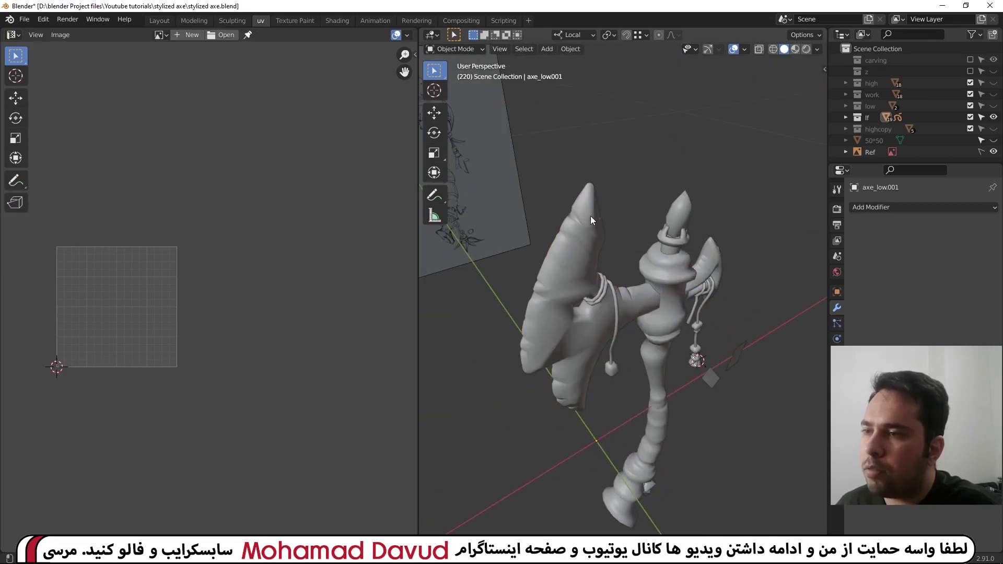
mouse_move(694, 318)
middle_mouse_down()
mouse_move(709, 235)
mouse_move(633, 233)
middle_mouse_up()
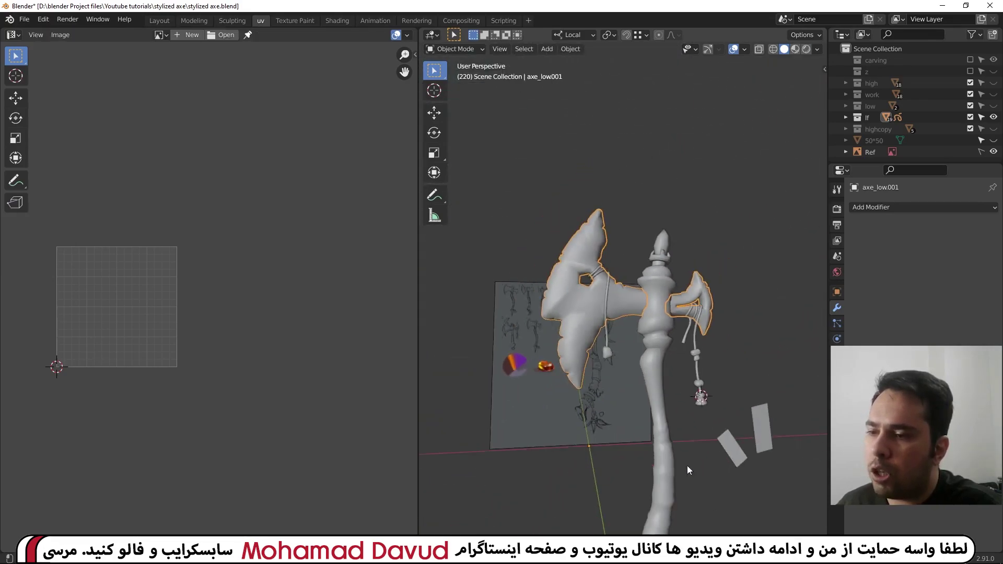
left_click(653, 285, "shift")
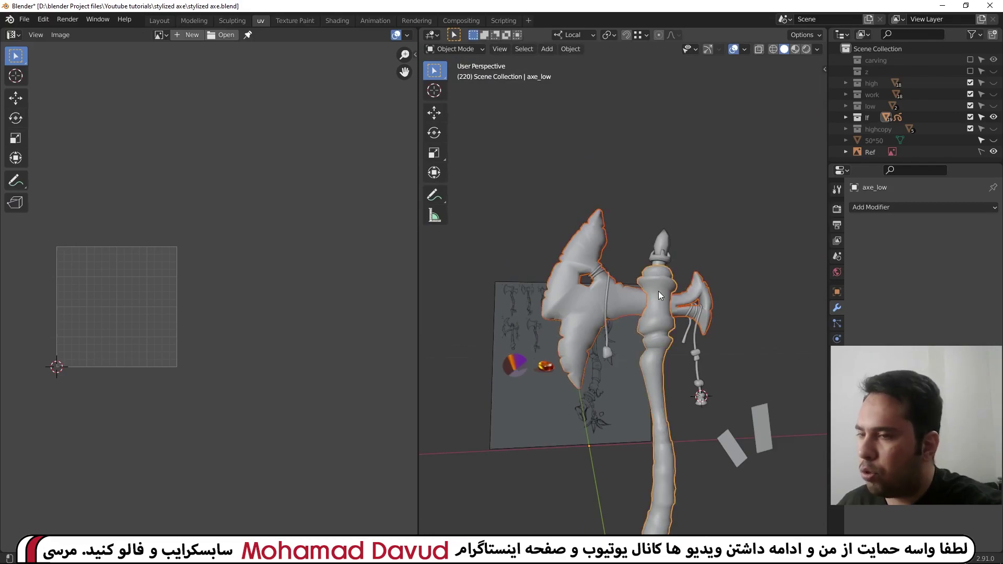
key("ctrl+j")
key("KP_Divide")
middle_click_drag(681, 319, 704, 134)
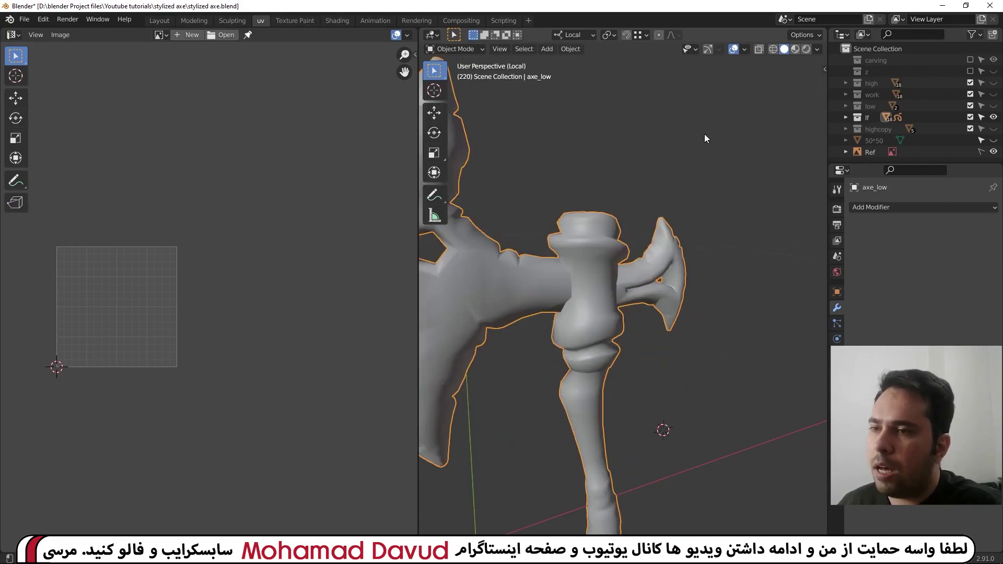
key("KP_Divide")
scroll(543, 284, "up", 4)
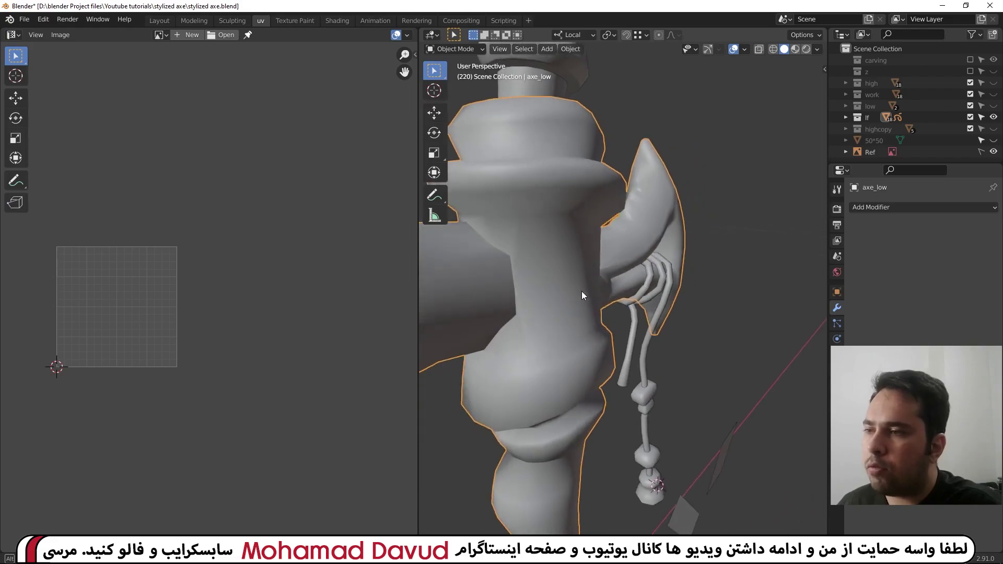
scroll(582, 291, "up", 2)
mouse_move(625, 299)
middle_mouse_down()
mouse_move(637, 277)
mouse_move(591, 285)
middle_mouse_up()
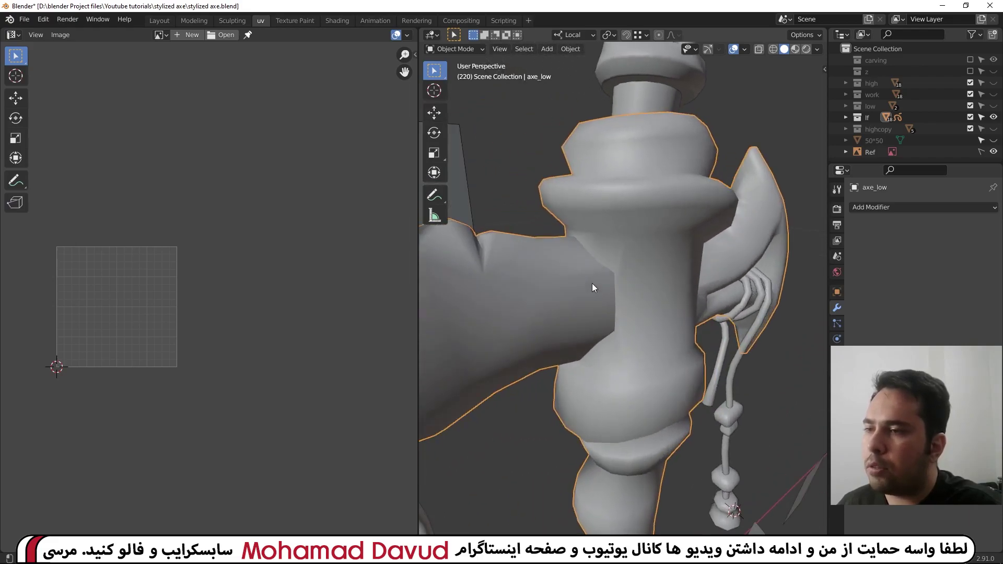
Merge all of axe_low's vertices by distance at 0.001 cm.
key("Tab")
key("a")
key("m")
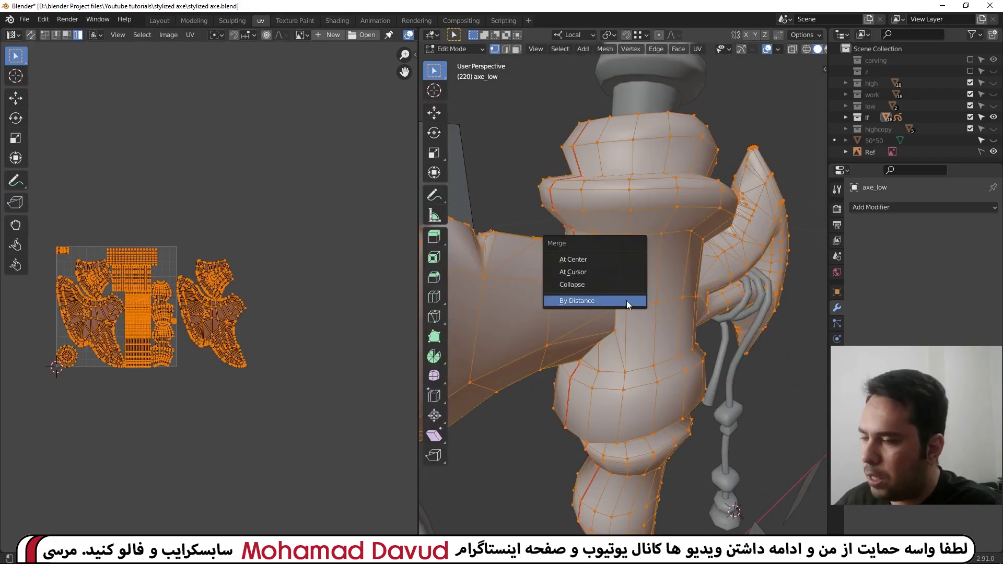
left_click(604, 303)
left_click(573, 515)
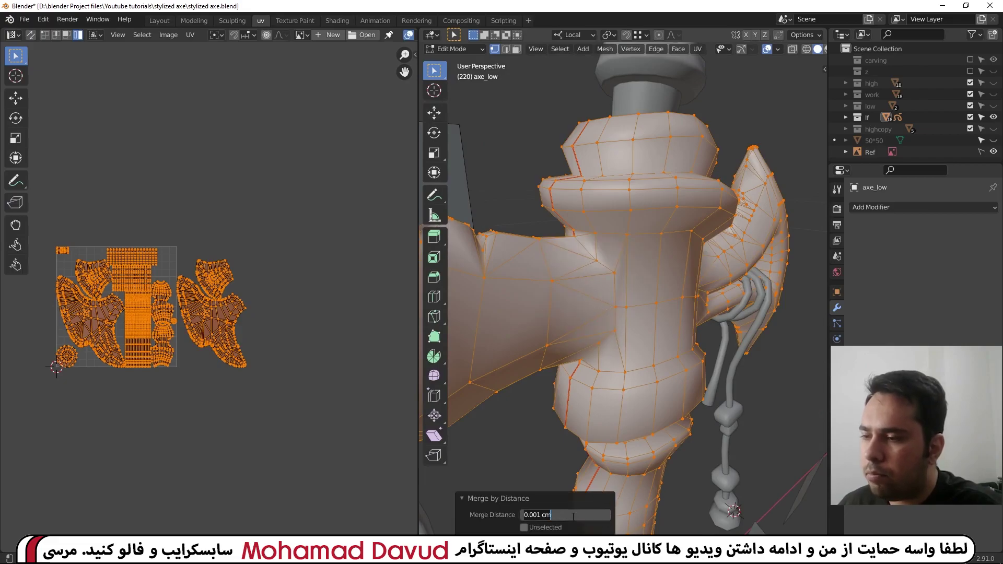
key("Return")
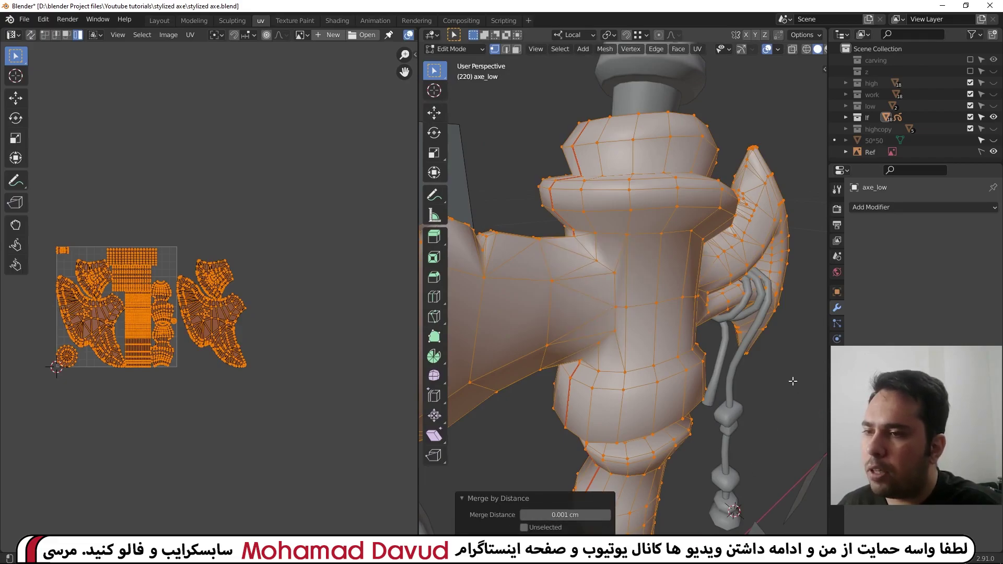
Return the axe to Object Mode, reselect it and orbit to view the whole axe.
middle_click_drag(792, 382, 775, 377)
scroll(767, 105, "down", 3)
middle_click_drag(767, 105, 729, 110)
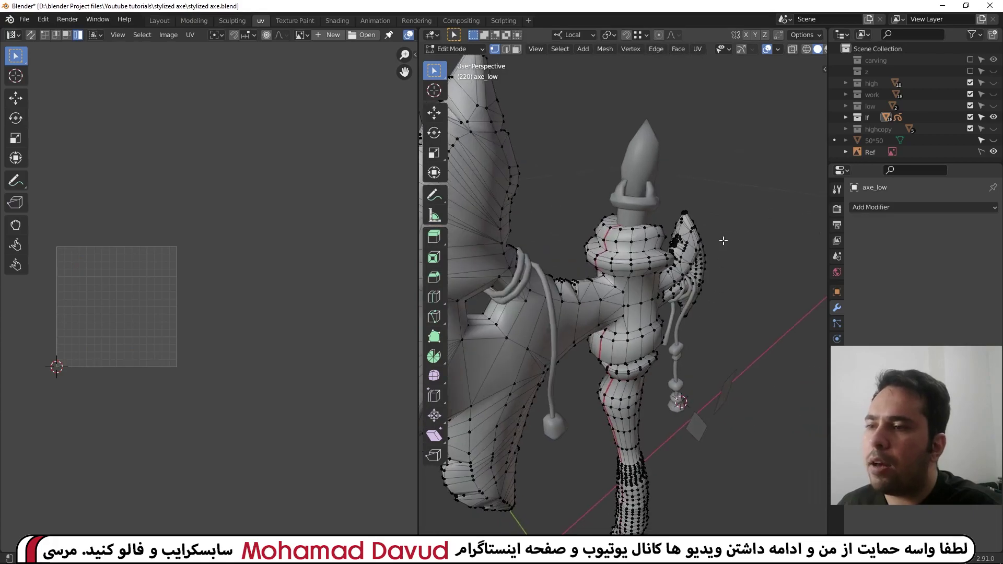
key("Tab")
key("alt+a")
left_click(647, 253)
scroll(647, 253, "down", 3)
middle_click_drag(635, 271, 535, 247)
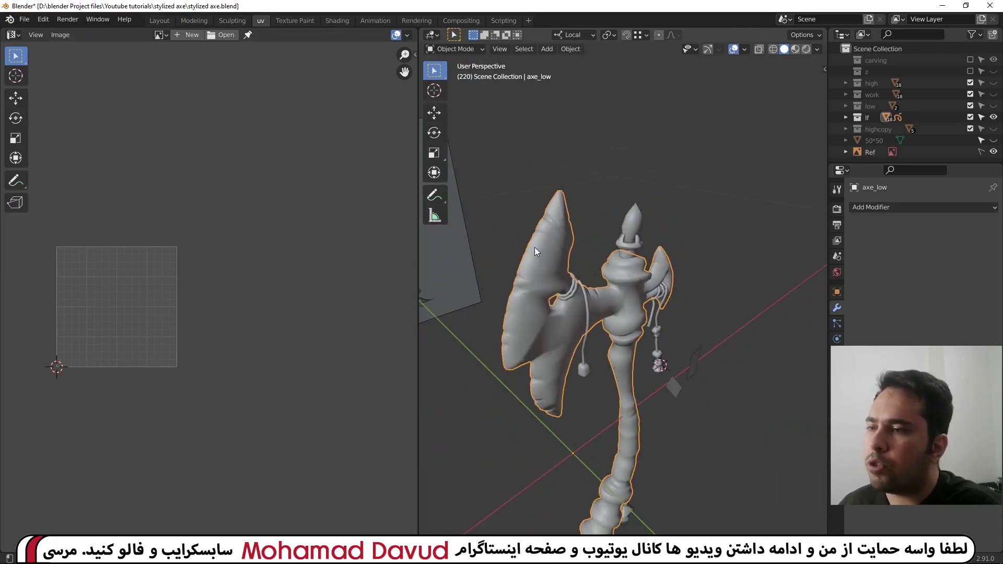
Expand the lf collection in the Outliner and reselect the axe.
left_click(846, 117)
left_click_drag(868, 164, 868, 345)
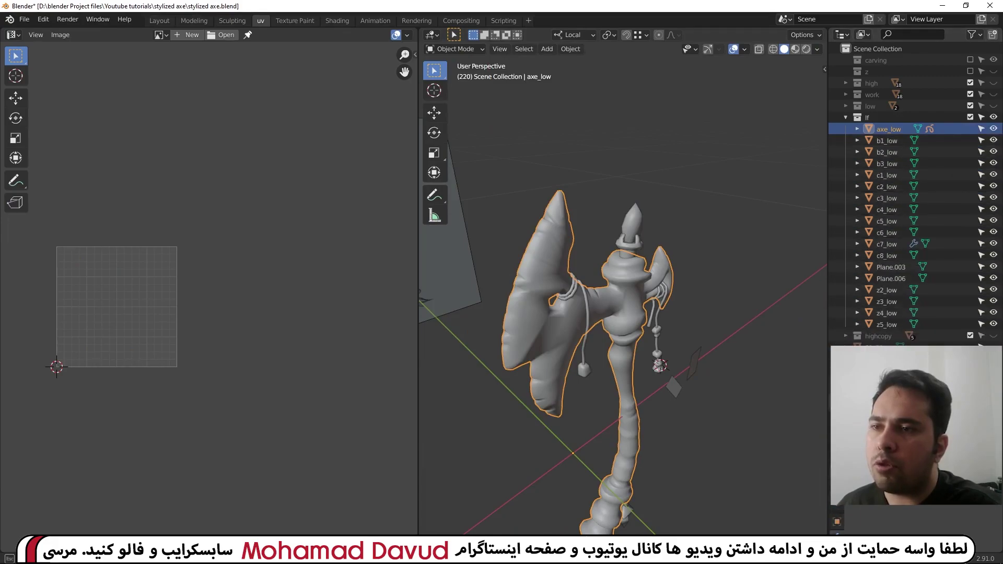
middle_click_drag(638, 314, 679, 318)
left_click(730, 222)
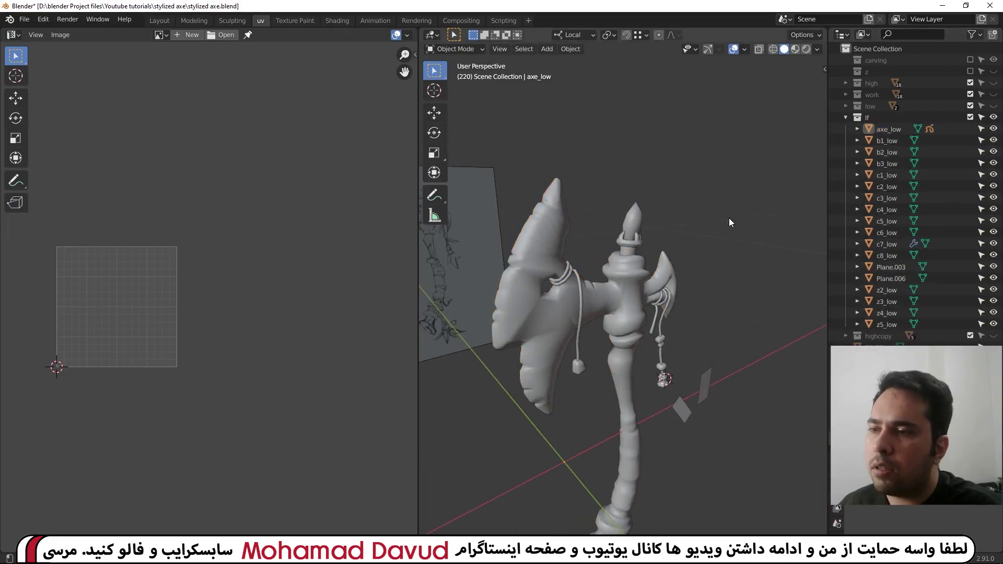
left_click(672, 274)
mouse_move(672, 274)
middle_mouse_down()
mouse_move(661, 233)
mouse_move(601, 186)
mouse_move(662, 256)
mouse_move(673, 230)
mouse_move(569, 229)
mouse_move(657, 230)
middle_mouse_up()
scroll(656, 231, "up", 2)
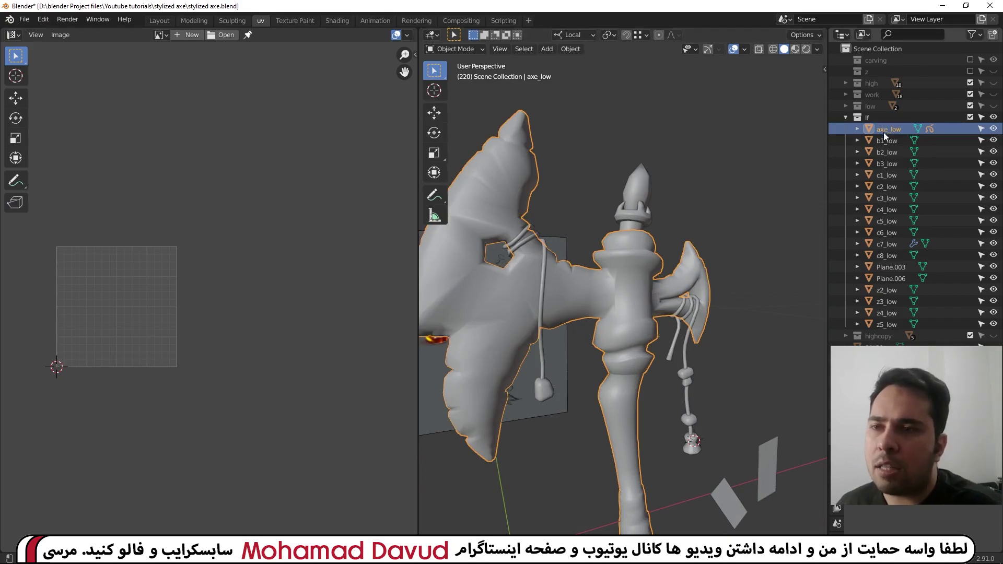
Select axe_high and the high collection in the Outliner, then collapse it.
left_click(846, 83)
left_click(883, 95)
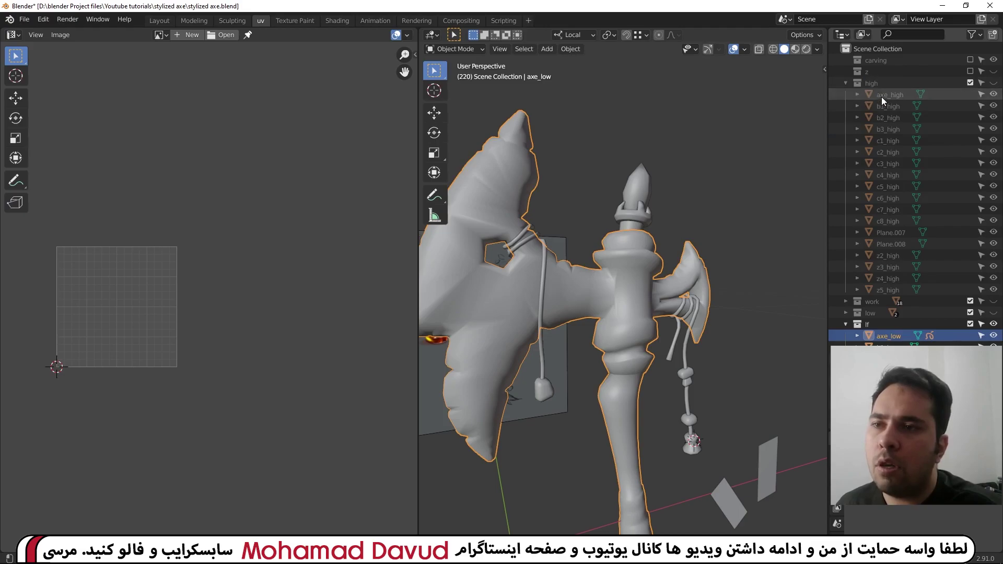
middle_click_drag(678, 268, 801, 173)
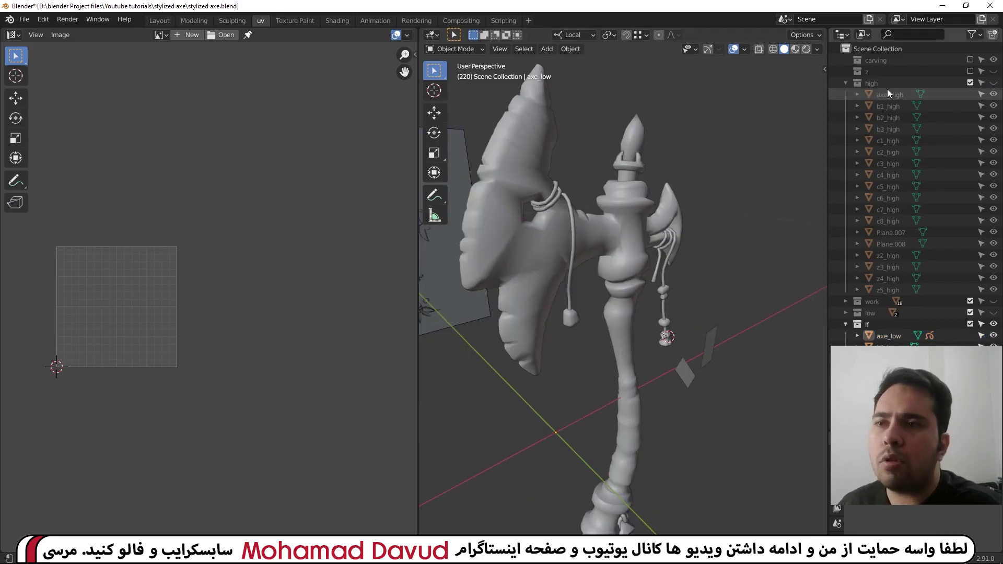
left_click(869, 82)
left_click(846, 84)
Box-select all low-poly axe parts and enter Edit Mode to display their UVs.
scroll(772, 140, "down", 5)
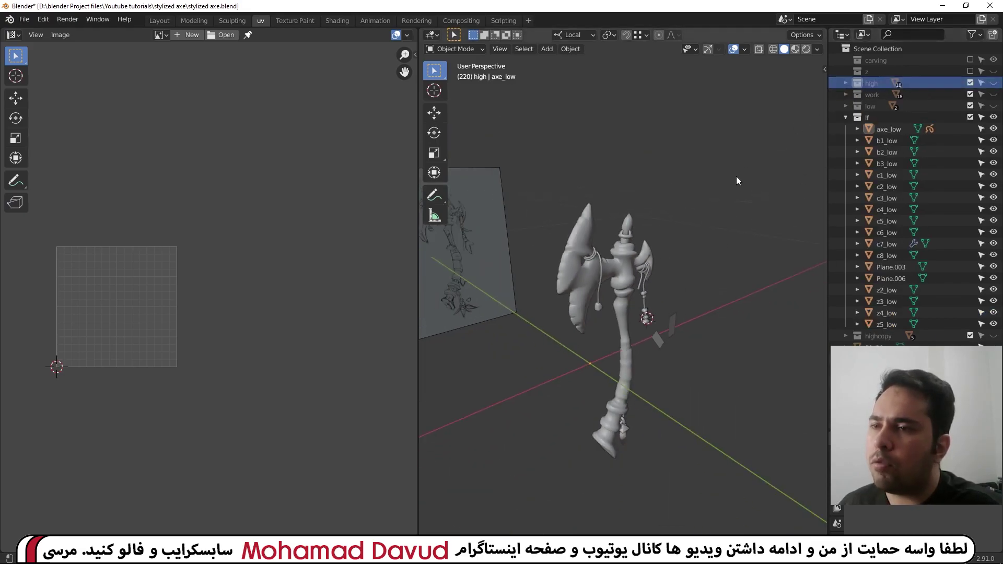
left_click(622, 269)
left_click_drag(701, 168, 480, 534)
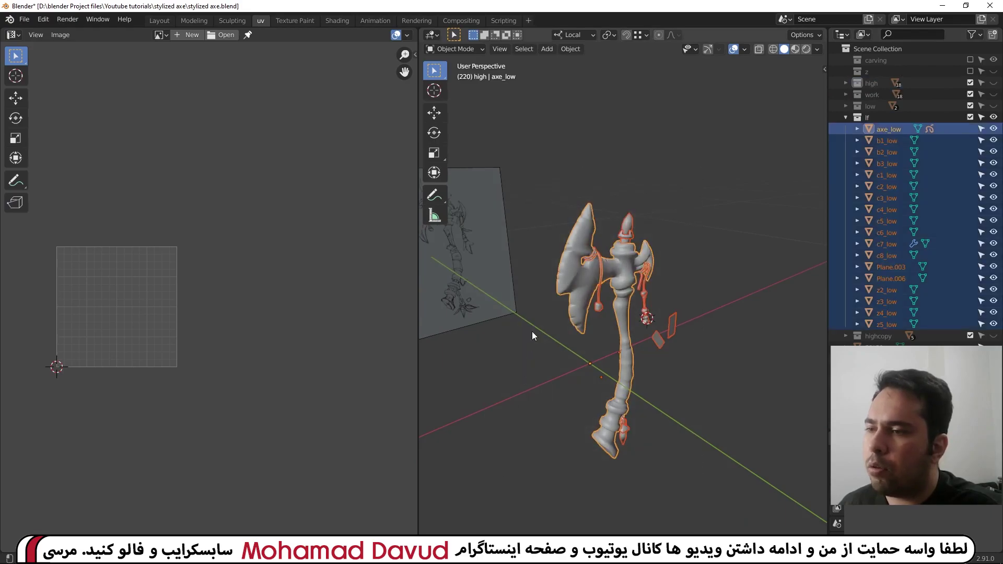
key("Tab")
scroll(156, 350, "up", 4)
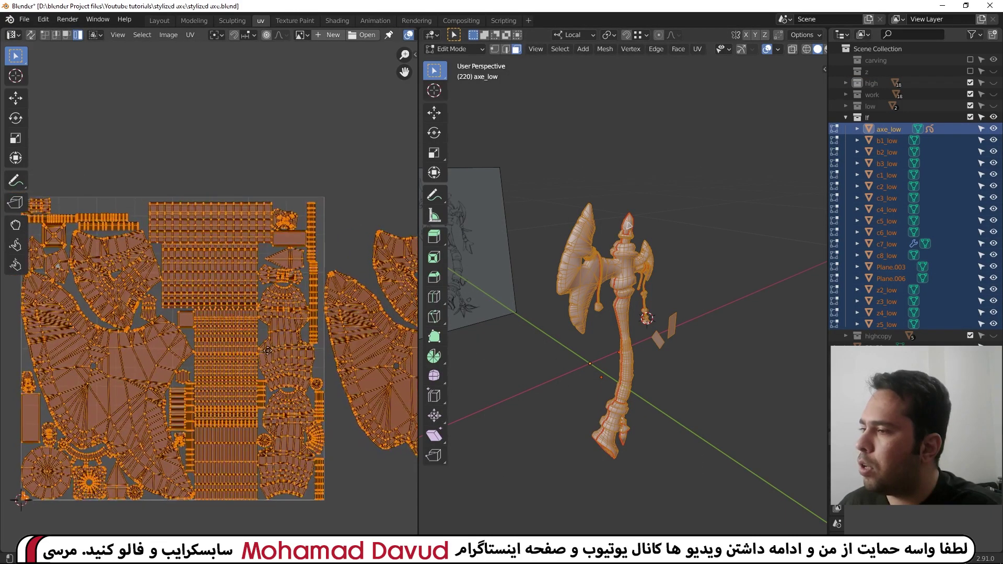
Zoom and pan around the UV editor's close-up islands, orbiting the axe once.
scroll(268, 318, "down", 2)
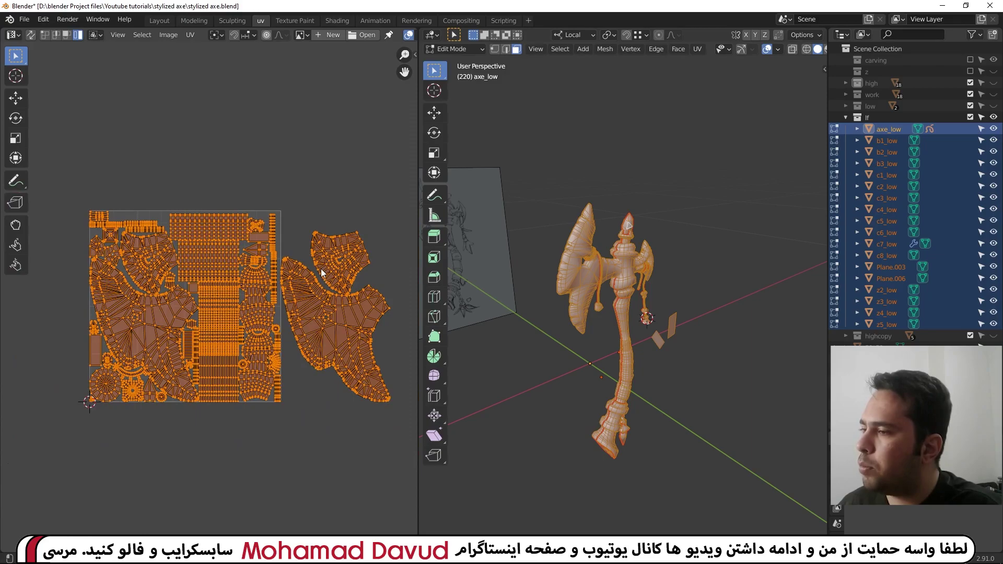
mouse_move(321, 272)
middle_mouse_down()
mouse_move(292, 270)
mouse_move(361, 296)
middle_mouse_up()
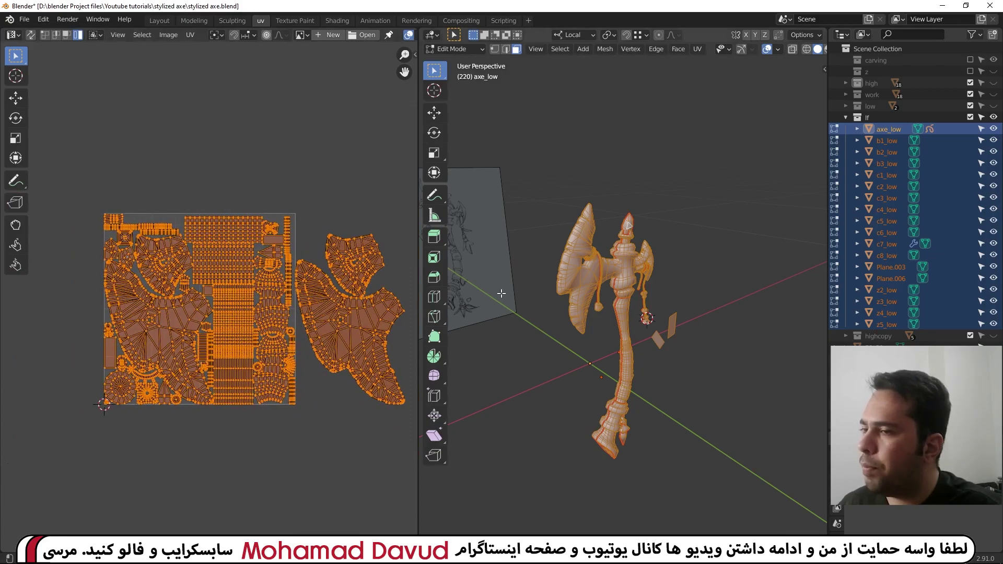
scroll(622, 287, "up", 3)
scroll(622, 287, "up", 2)
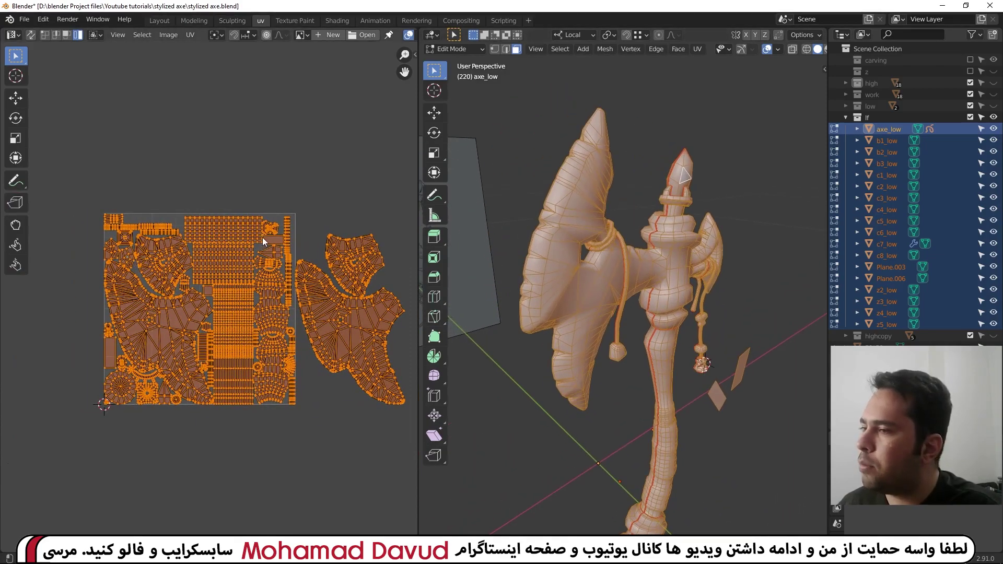
middle_click_drag(523, 261, 601, 262)
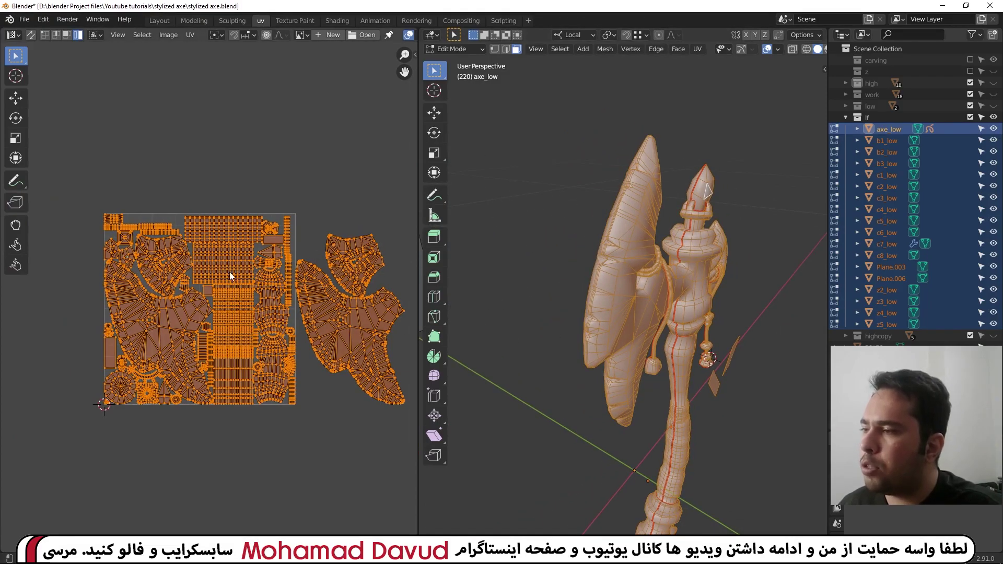
scroll(227, 269, "up", 5)
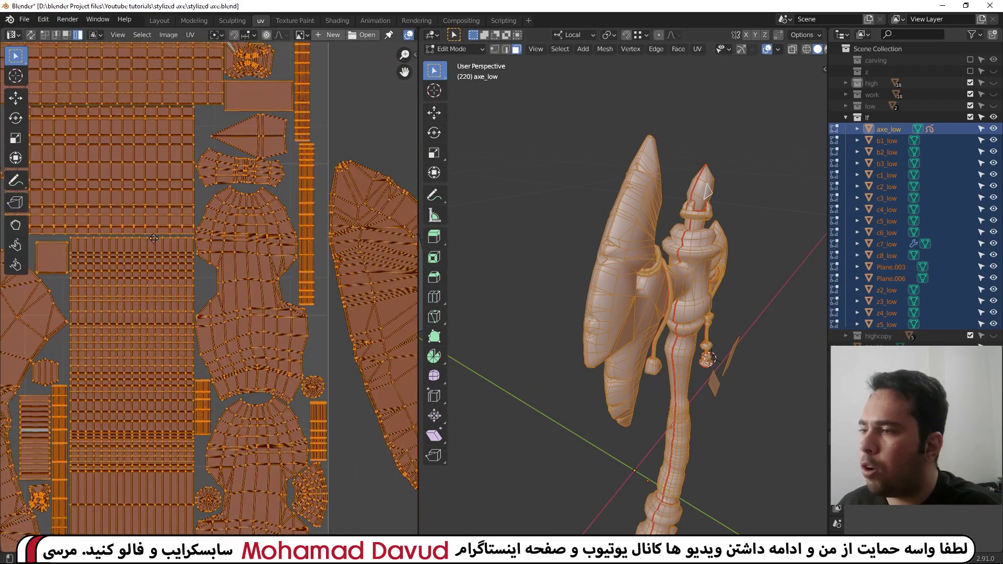
mouse_move(327, 264)
middle_mouse_down()
mouse_move(291, 243)
mouse_move(252, 249)
middle_mouse_up()
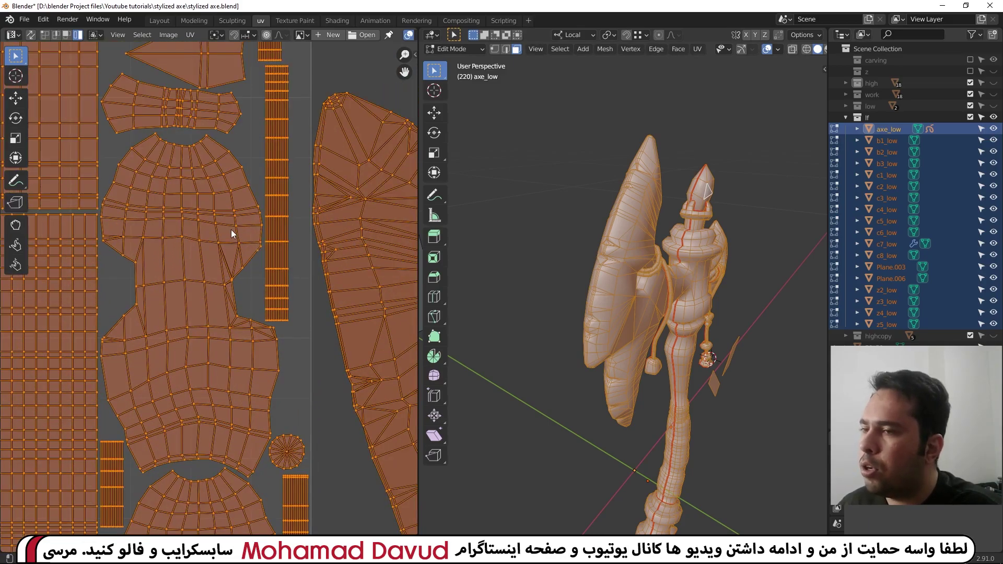
scroll(231, 230, "down", 3)
scroll(231, 230, "down", 3)
Clear the selection, return to Object Mode, select the low-poly axe and switch to Layout.
key("alt+a")
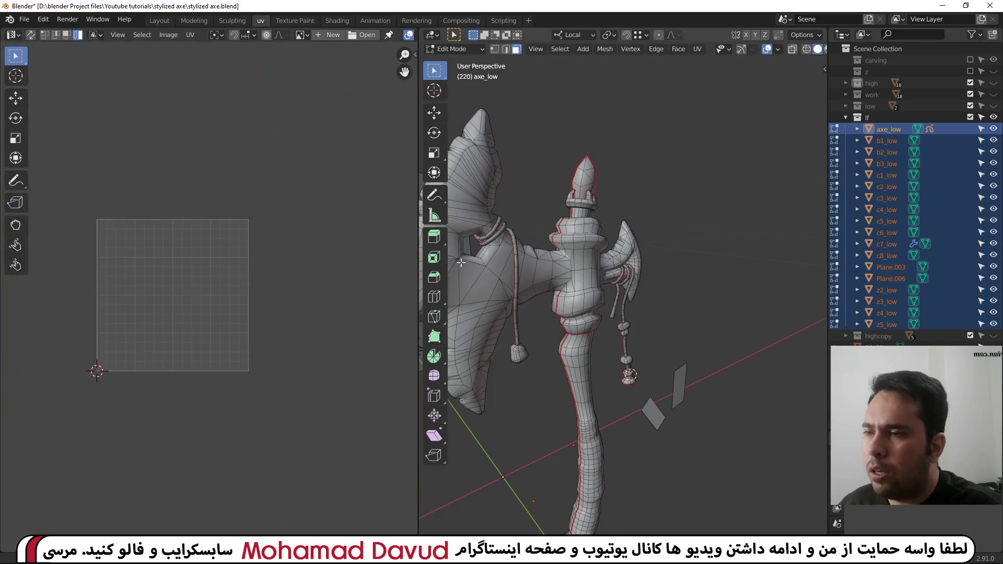
middle_click_drag(574, 261, 597, 265)
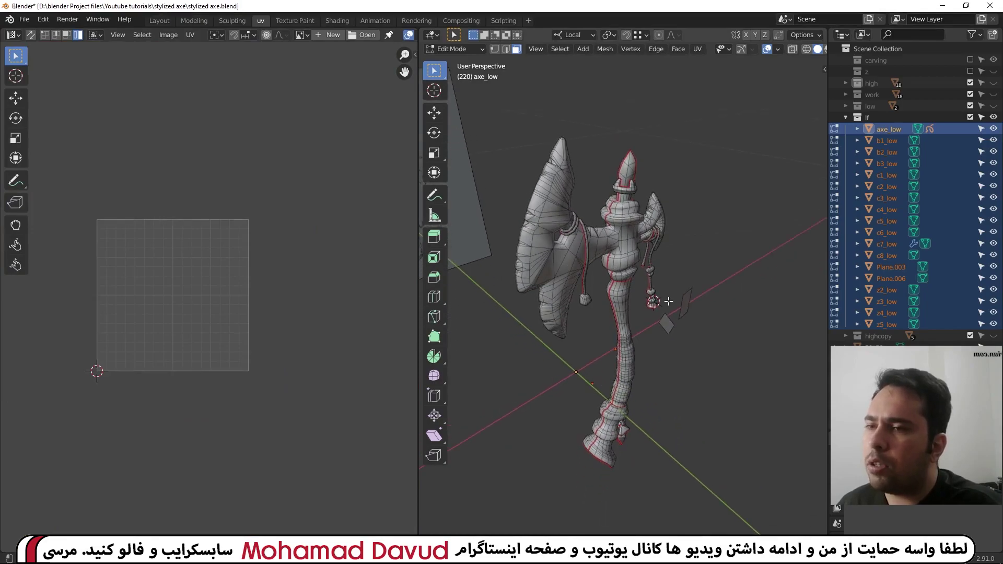
key("Tab")
key("alt+a")
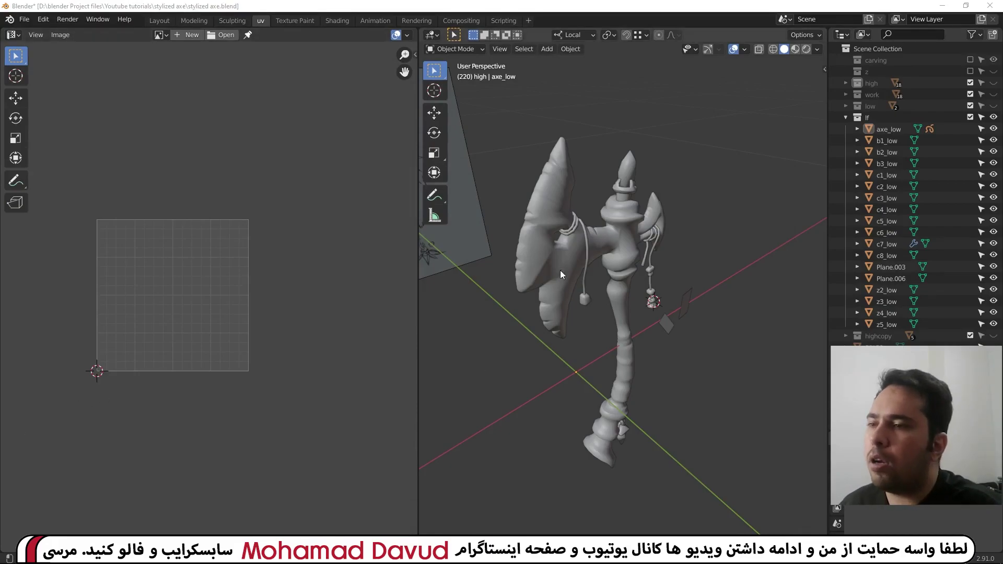
left_click(615, 218)
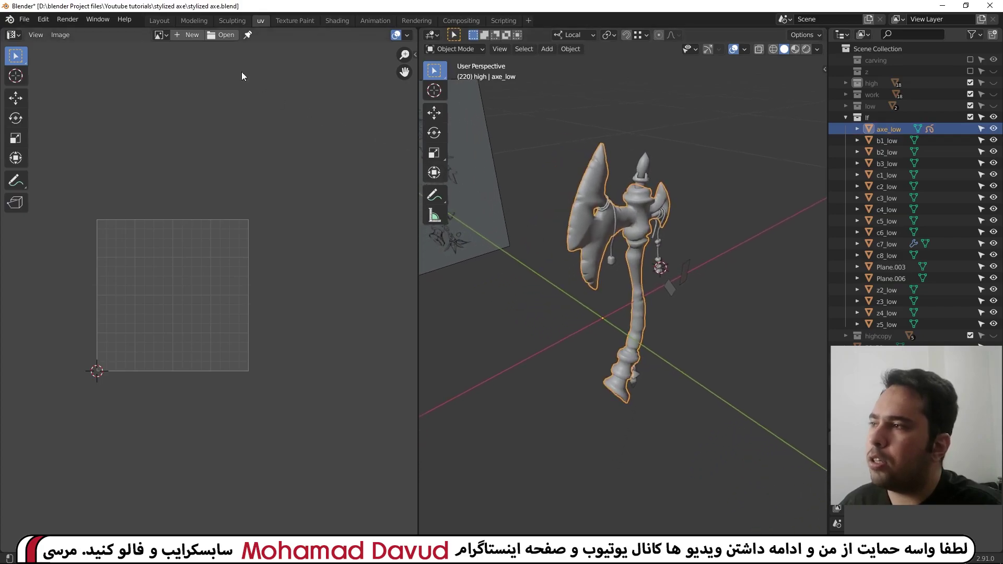
left_click(161, 23)
scroll(544, 277, "up", 1)
Zoom onto the handle collar and enter Edit Mode to view its wireframe.
scroll(448, 161, "up", 2)
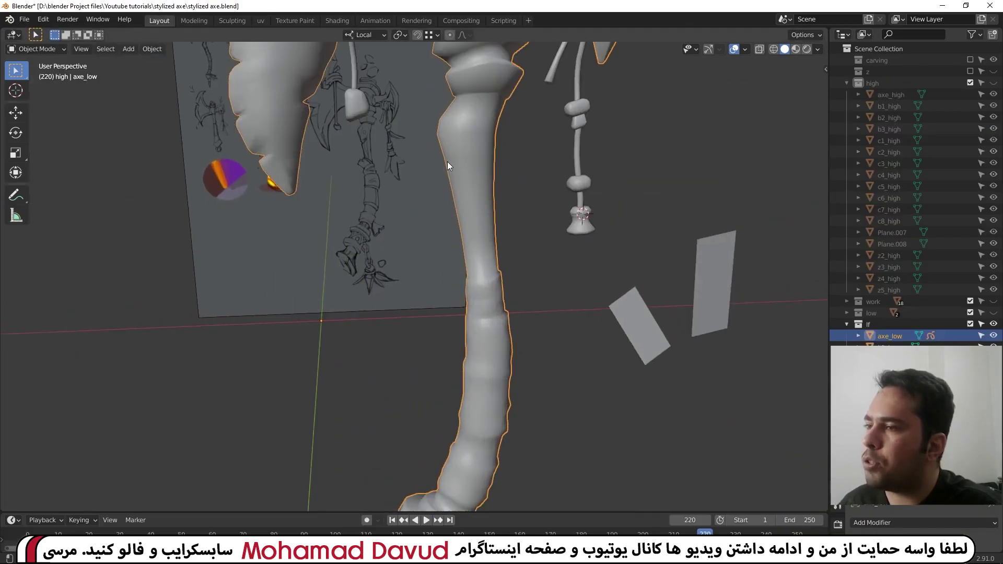
scroll(502, 322, "up", 2)
scroll(502, 321, "down", 3)
mouse_move(501, 321)
middle_mouse_down()
mouse_move(450, 390)
mouse_move(491, 329)
middle_mouse_up()
scroll(490, 262, "up", 4)
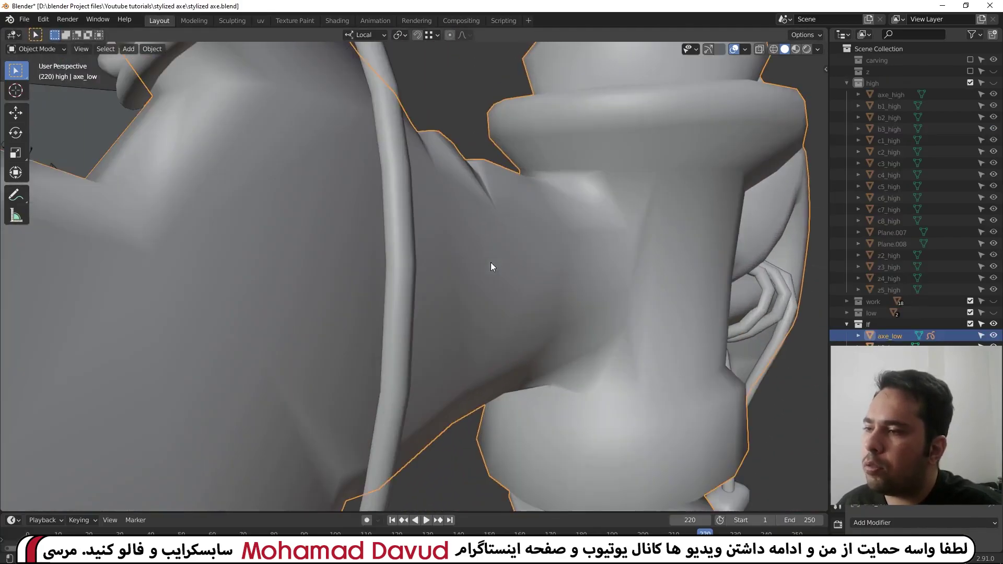
middle_click_drag(490, 262, 374, 240)
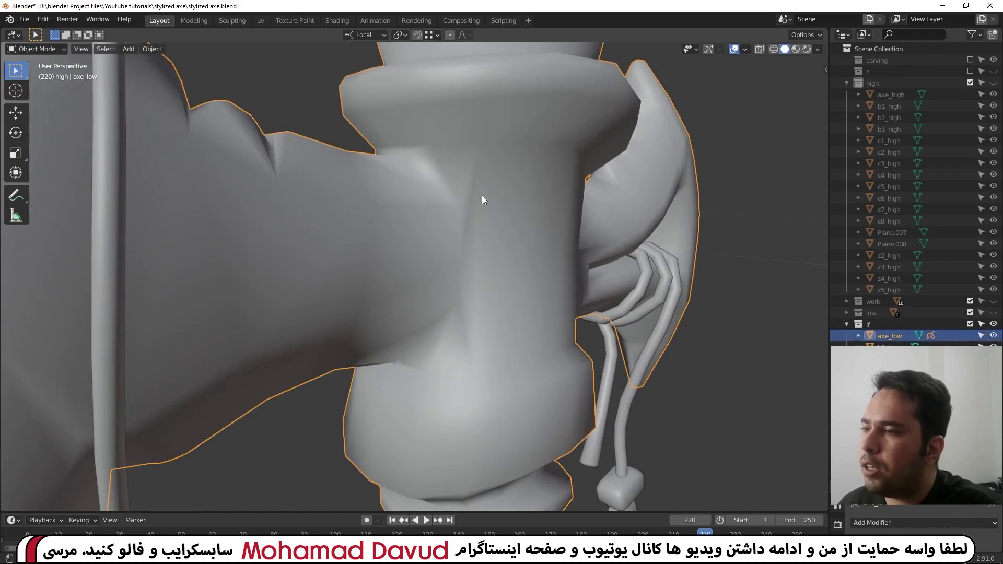
key("Tab")
scroll(454, 254, "up", 3)
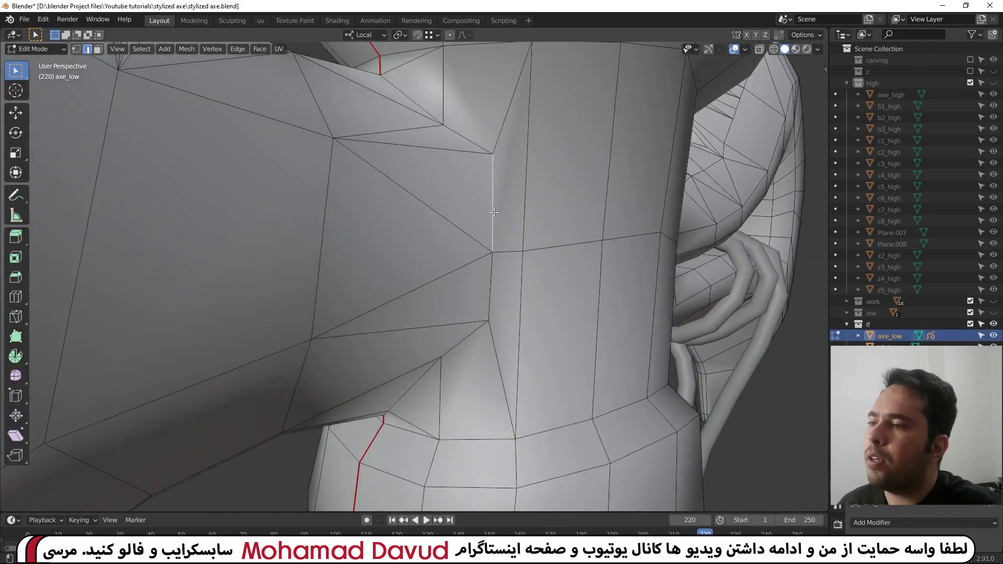
scroll(495, 254, "down", 2)
scroll(697, 94, "down", 2)
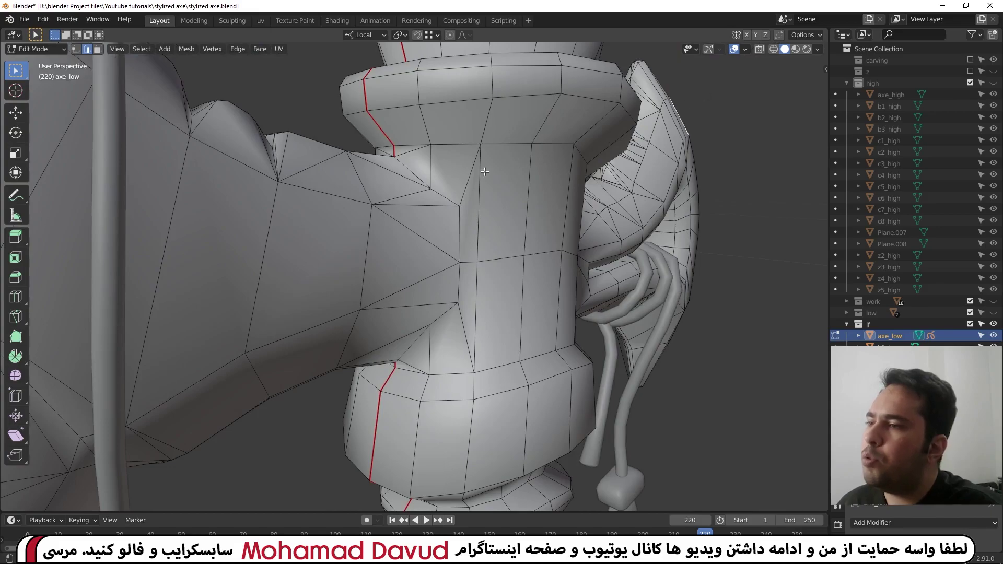
scroll(485, 203, "up", 4)
Compare the collar's shading in Object Mode, then select a collar edge and open its context menu.
key("Tab")
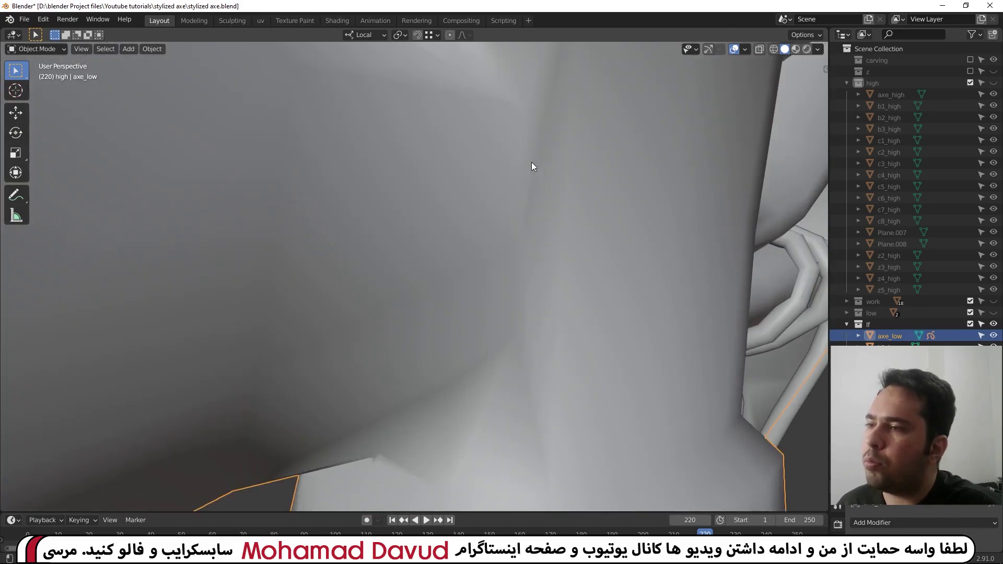
scroll(525, 180, "up", 2)
scroll(518, 203, "down", 2)
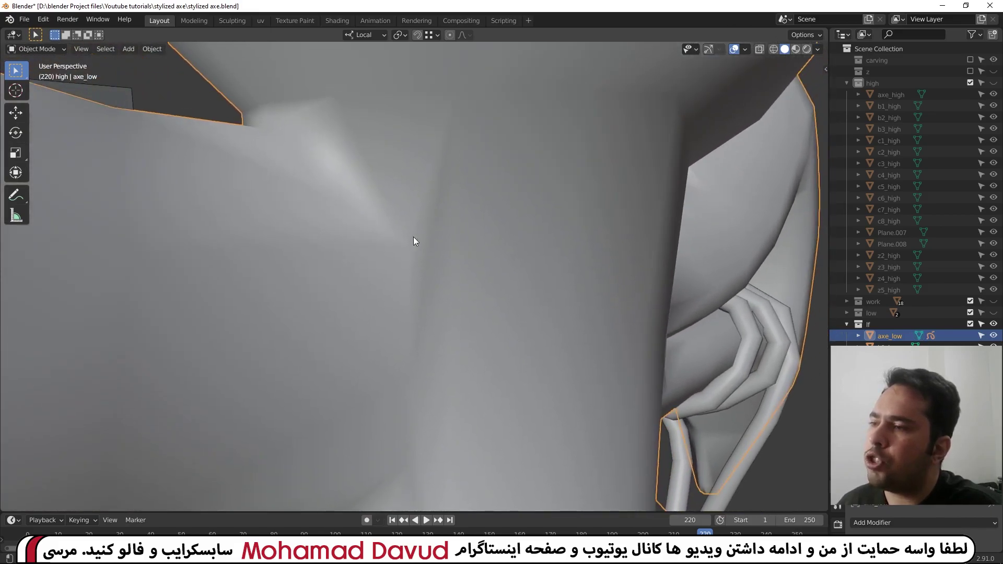
key("Tab")
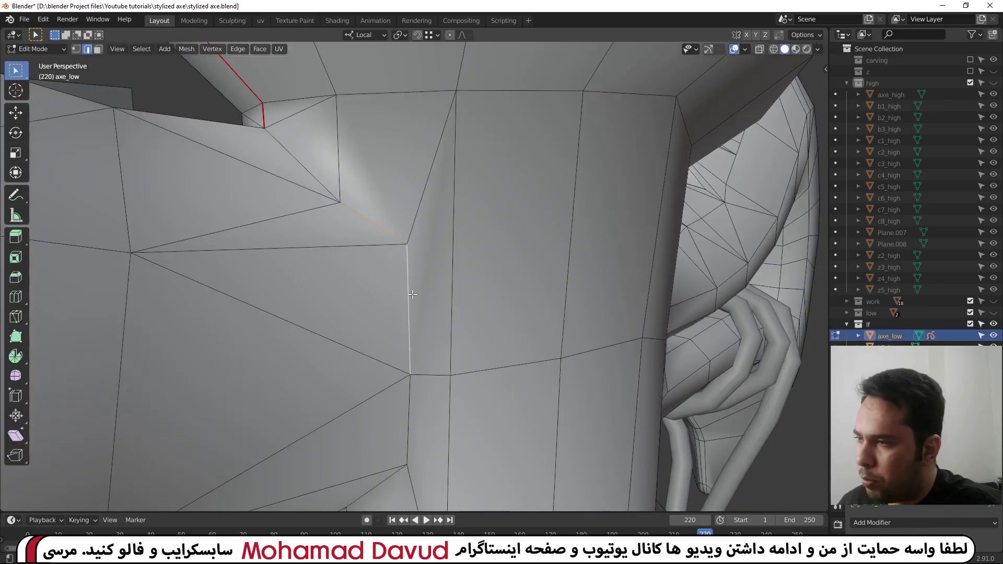
mouse_move(345, 194)
middle_mouse_down()
mouse_move(415, 176)
mouse_move(594, 187)
mouse_move(400, 229)
middle_mouse_up()
left_click(594, 187)
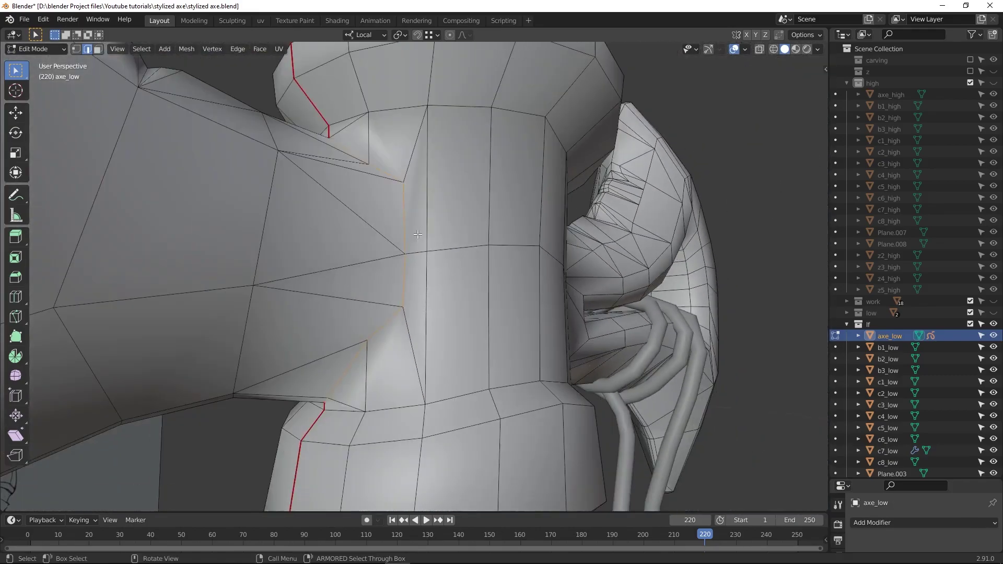
right_click(400, 229)
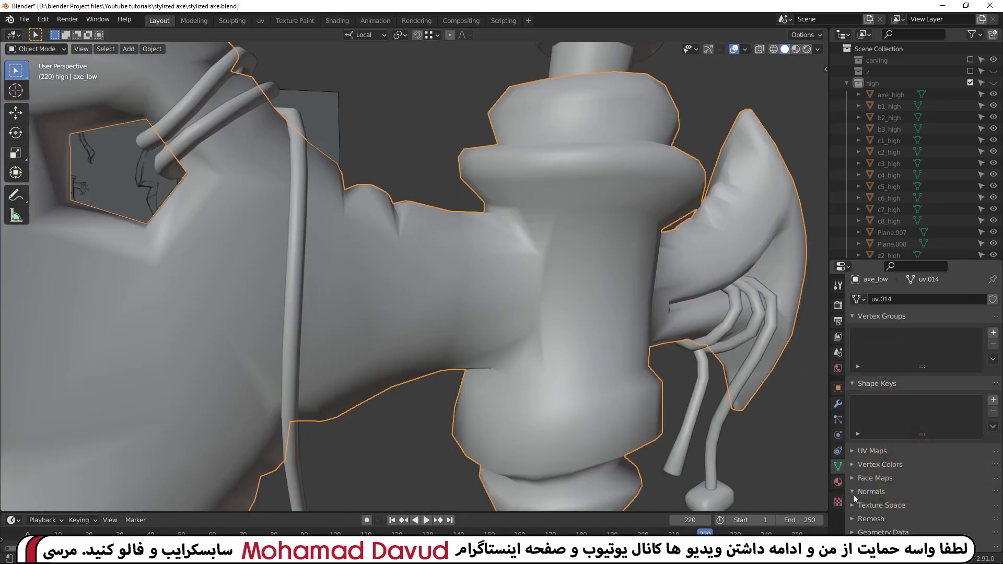
Enable Auto Smooth on axe_low and adjust its angle, then check the handle's edges in Edit Mode.
left_click(909, 508)
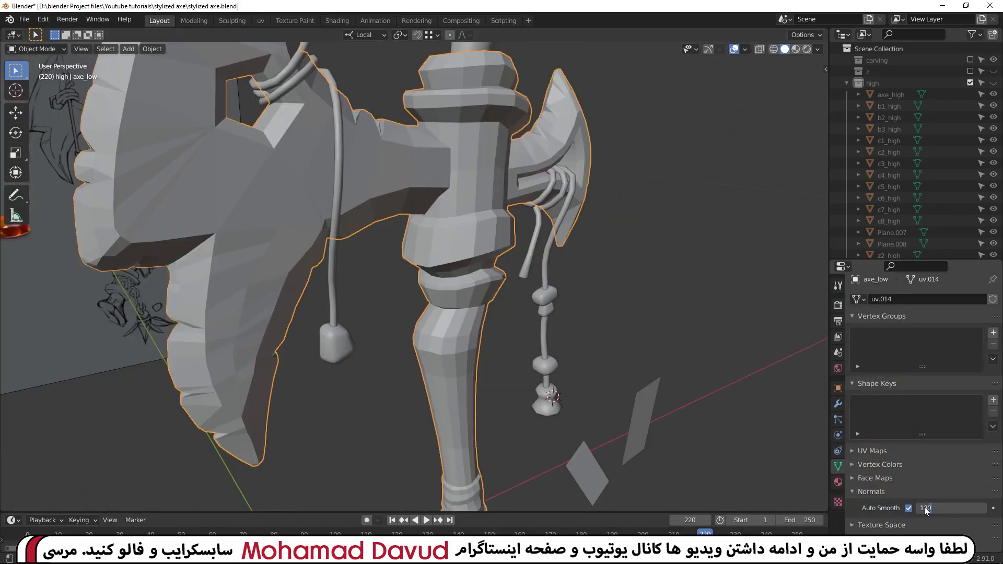
left_click_drag(951, 508, 982, 508)
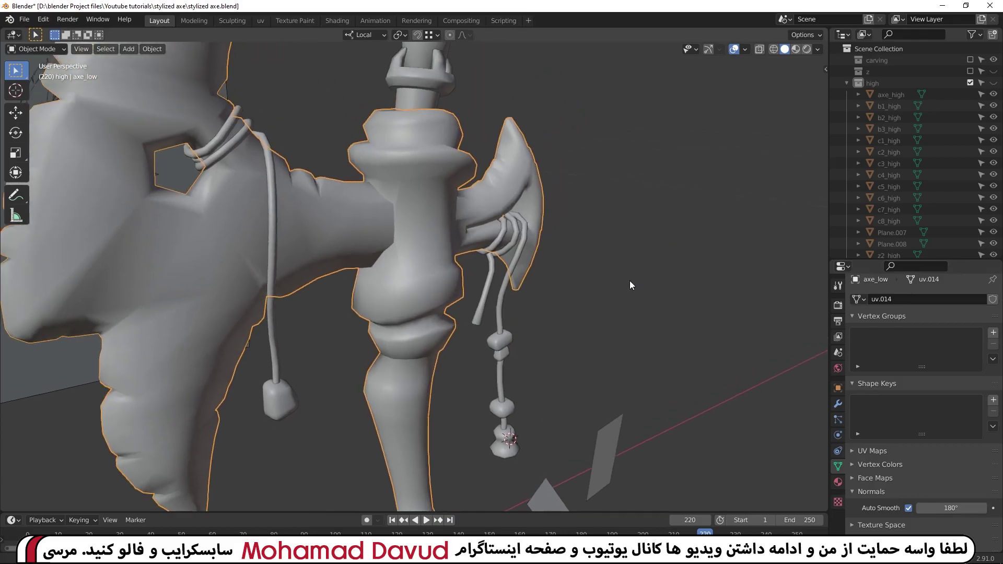
scroll(415, 220, "up", 3)
scroll(400, 190, "up", 3)
scroll(467, 311, "up", 2)
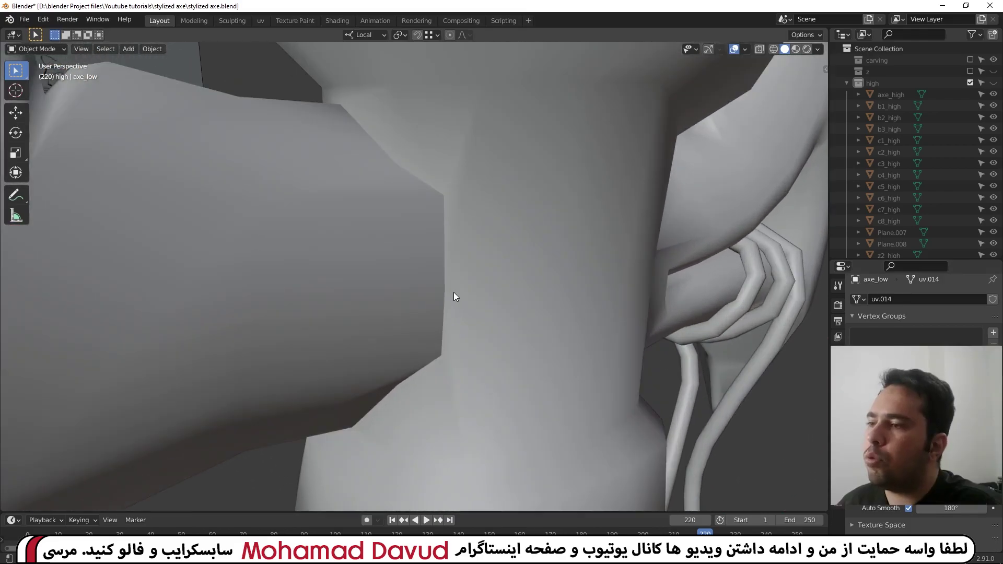
middle_click_drag(443, 238, 446, 221)
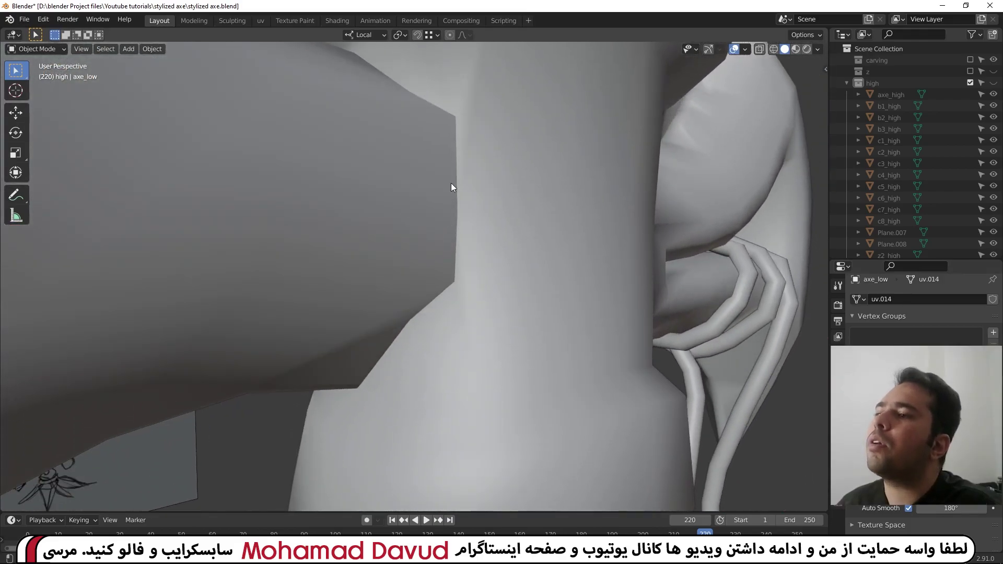
left_click(473, 183)
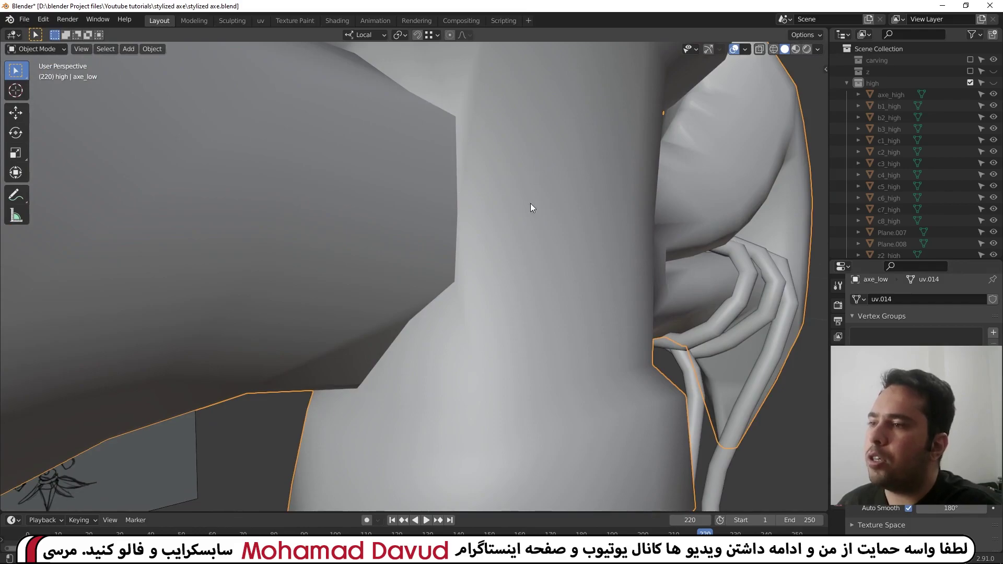
key("Tab")
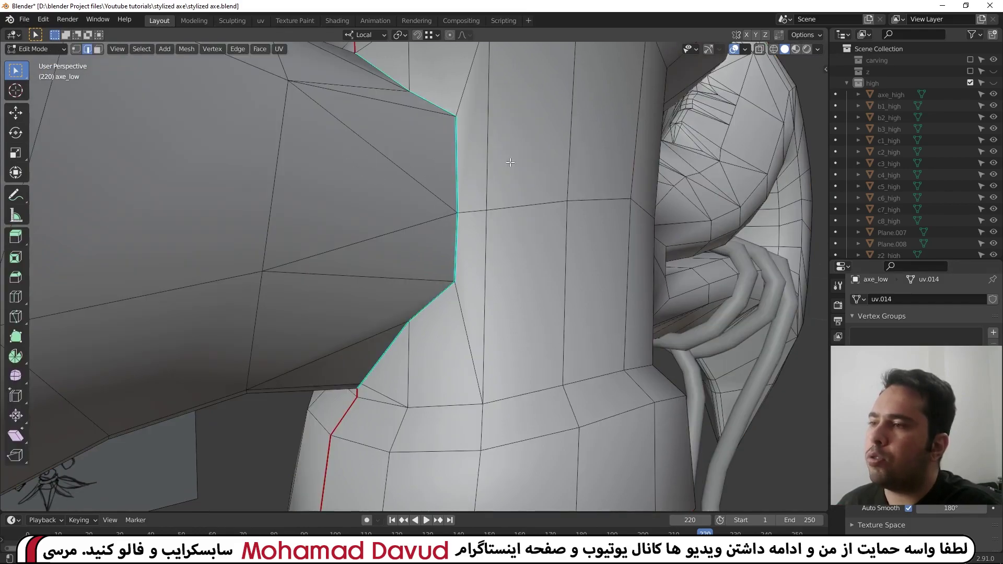
key("Tab")
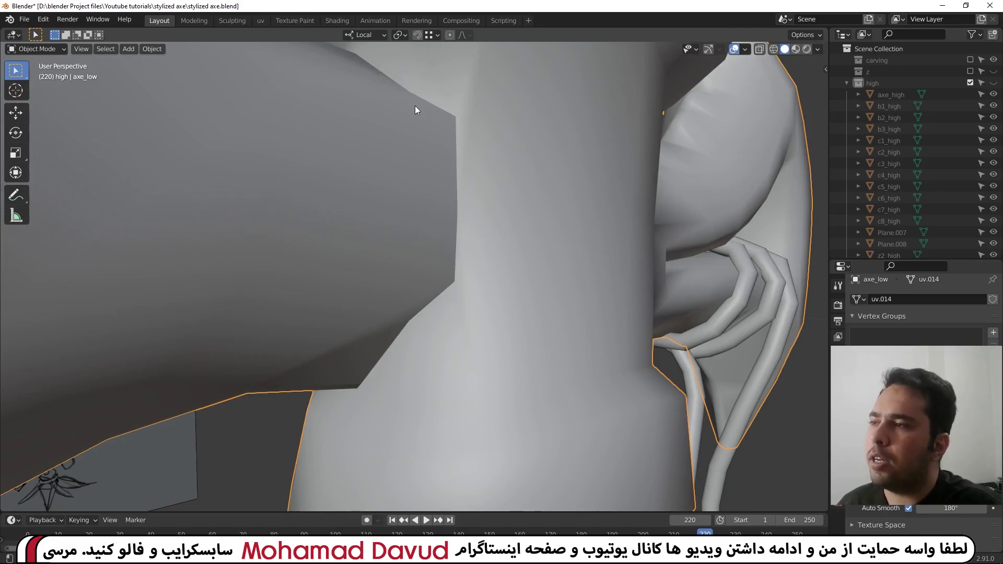
Orbit around the handle joint and toggle Edit Mode to compare its shading.
scroll(415, 110, "down", 6)
middle_click_drag(425, 159, 413, 193)
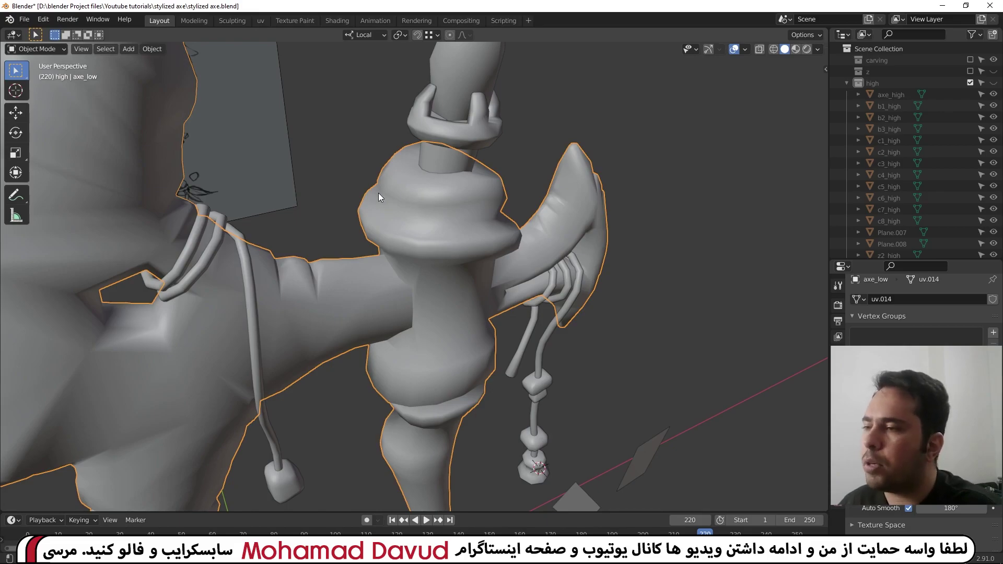
middle_click_drag(379, 193, 419, 168)
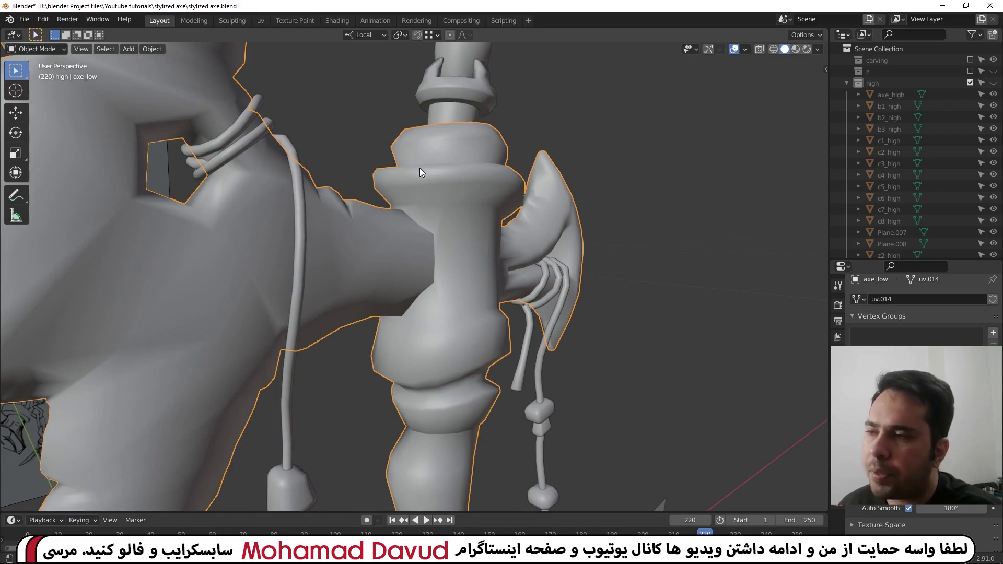
middle_click_drag(440, 193, 525, 168)
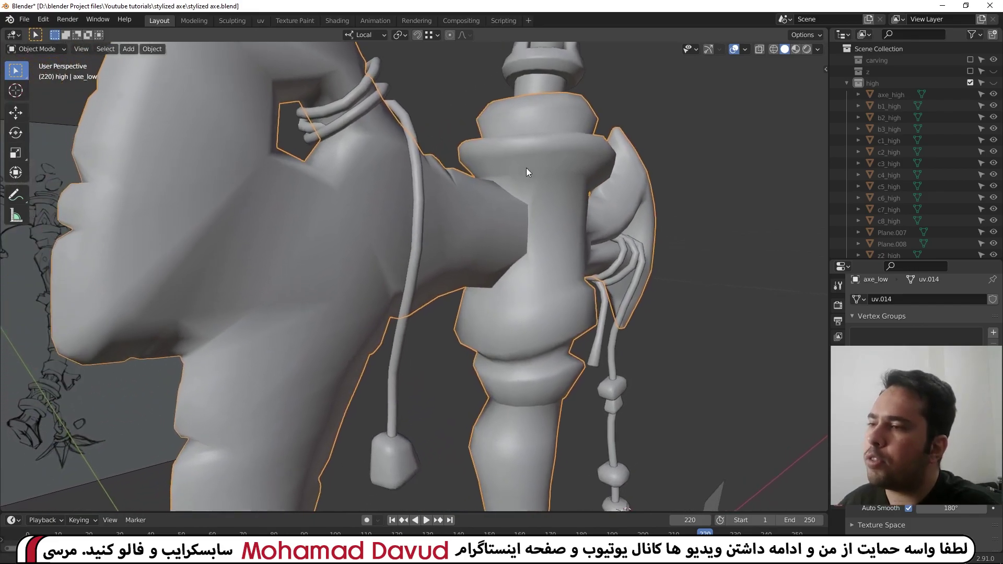
scroll(545, 204, "up", 4)
key("Tab")
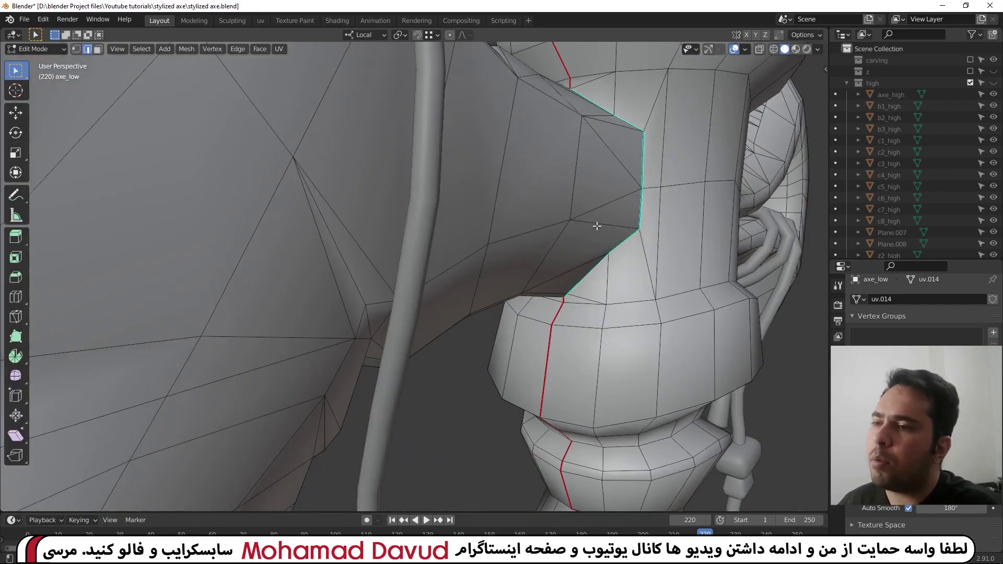
key("Tab")
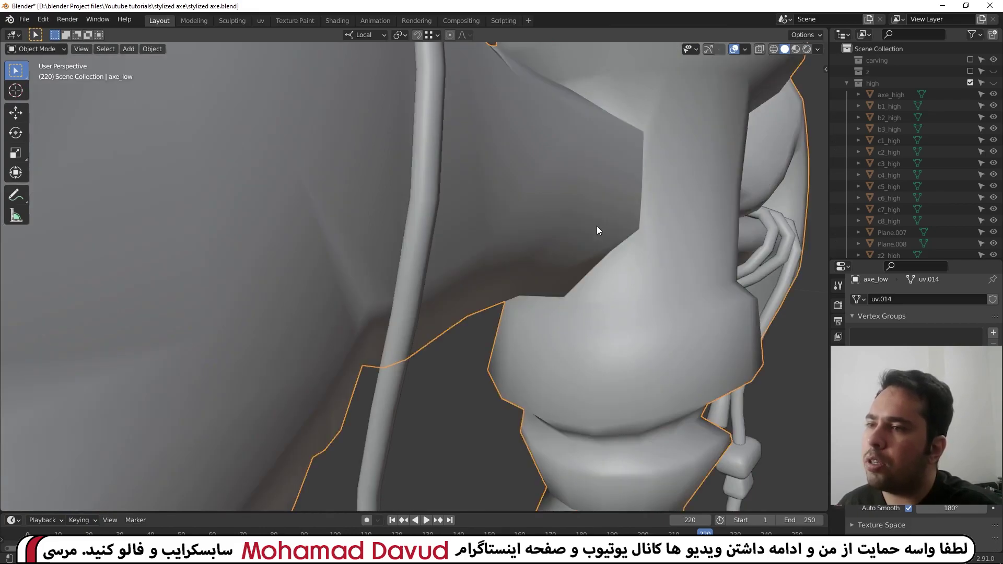
scroll(598, 226, "down", 3)
Return the low-poly axe to Object Mode via the Ctrl+Tab mode pie.
scroll(597, 226, "down", 4)
key("Tab")
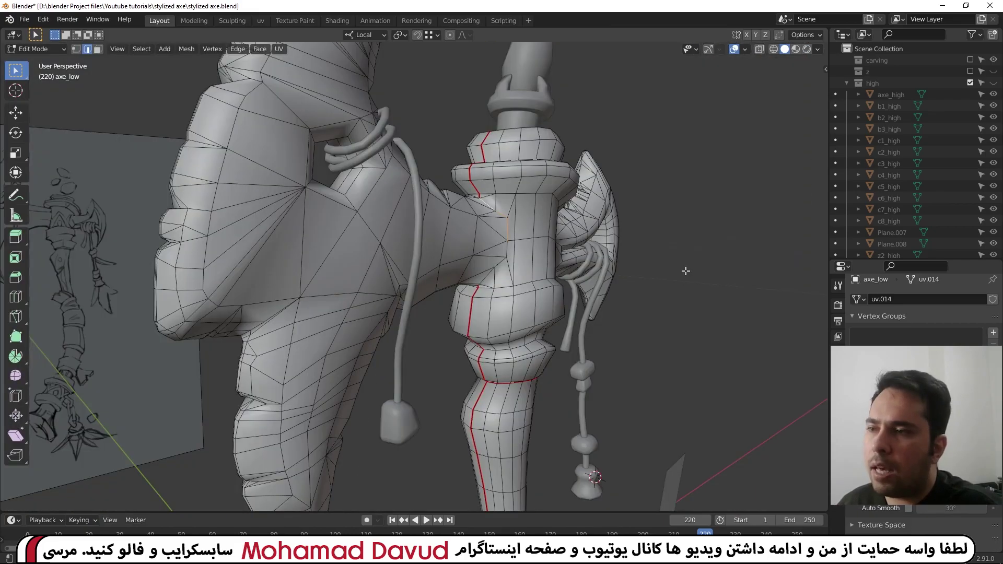
key("ctrl+Tab")
left_click(654, 183)
Frame the axe beside its sketch and box-select every axe part.
mouse_move(626, 219)
middle_mouse_down()
mouse_move(495, 212)
mouse_move(465, 248)
middle_mouse_up()
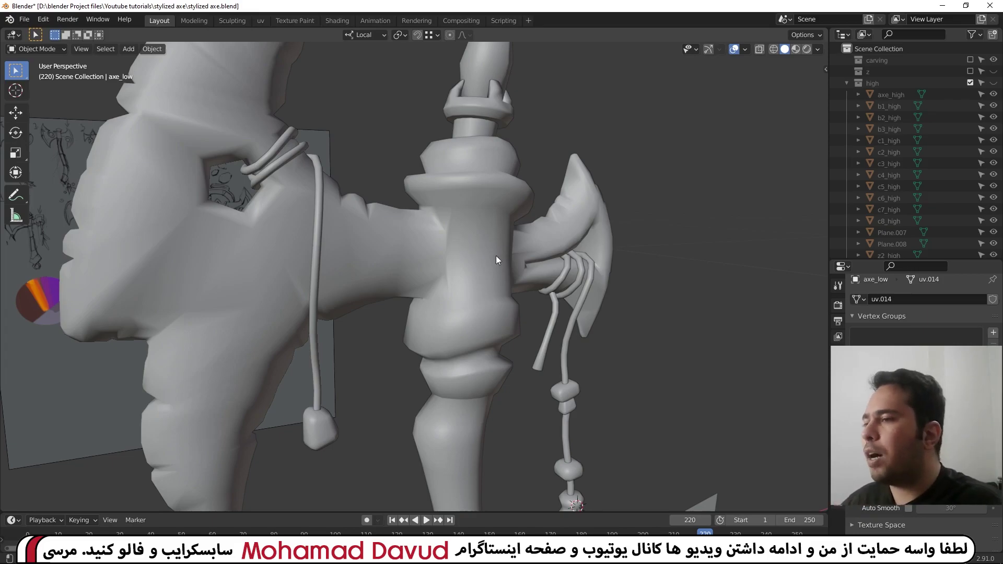
mouse_move(497, 255)
middle_mouse_down()
mouse_move(538, 264)
mouse_move(481, 276)
middle_mouse_up()
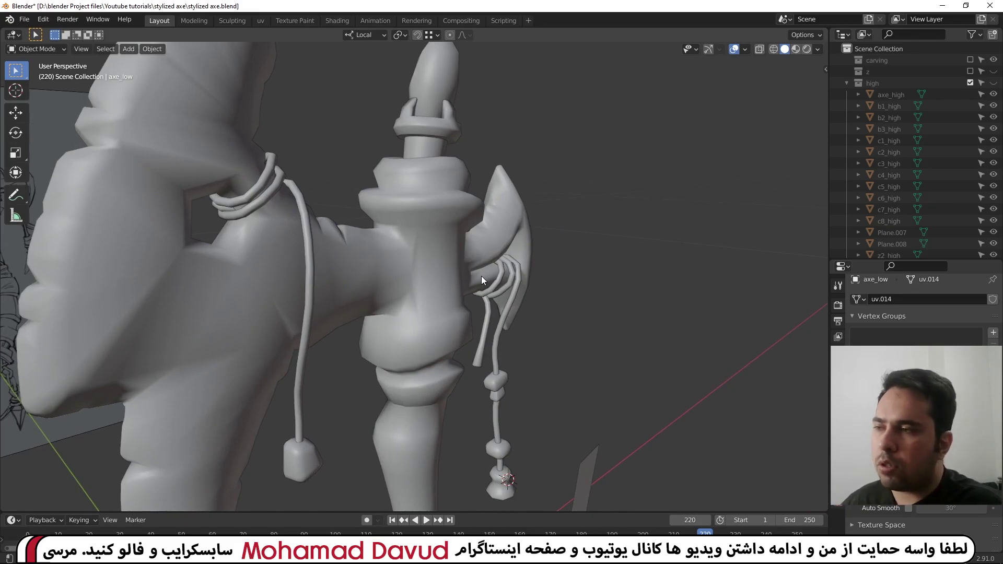
scroll(482, 276, "down", 2)
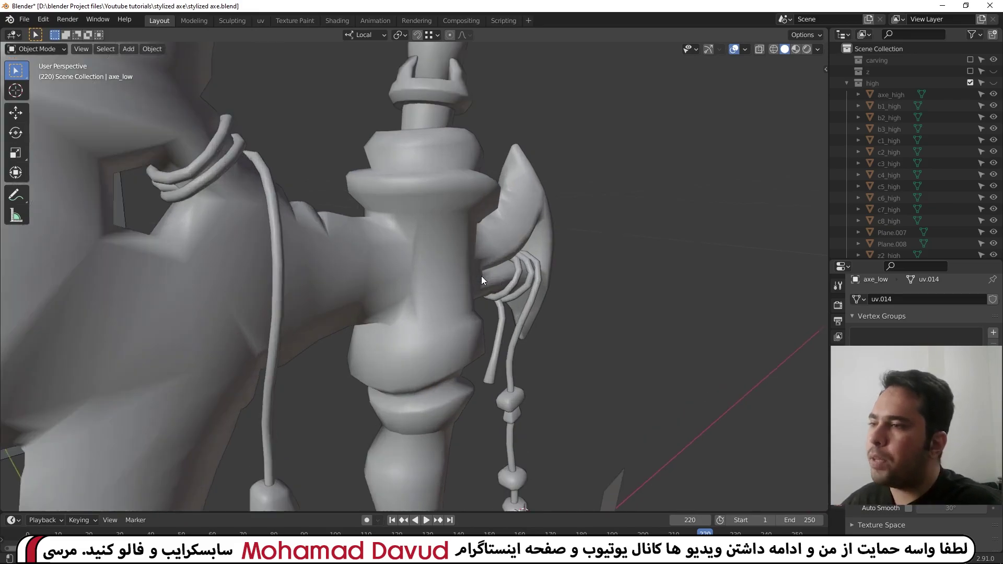
middle_click_drag(481, 276, 443, 267)
scroll(463, 281, "down", 5)
scroll(491, 299, "down", 2)
mouse_move(491, 299)
middle_mouse_down()
mouse_move(458, 287)
mouse_move(500, 305)
mouse_move(518, 286)
middle_mouse_up()
left_click_drag(364, 385, 518, 306)
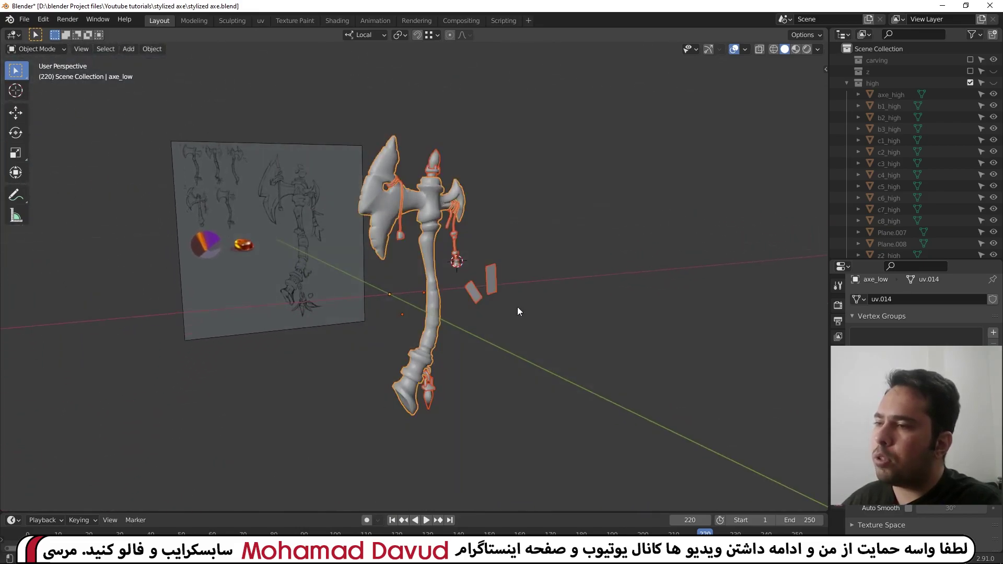
Export the selected low-poly axe as an FBX file named axe_low.fbx.
key("ctrl+s")
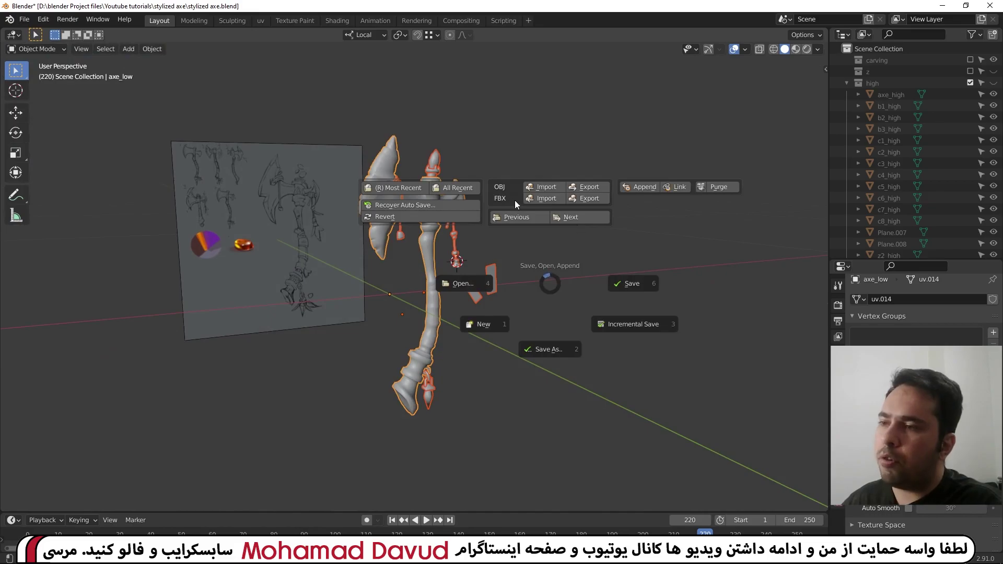
left_click(585, 200)
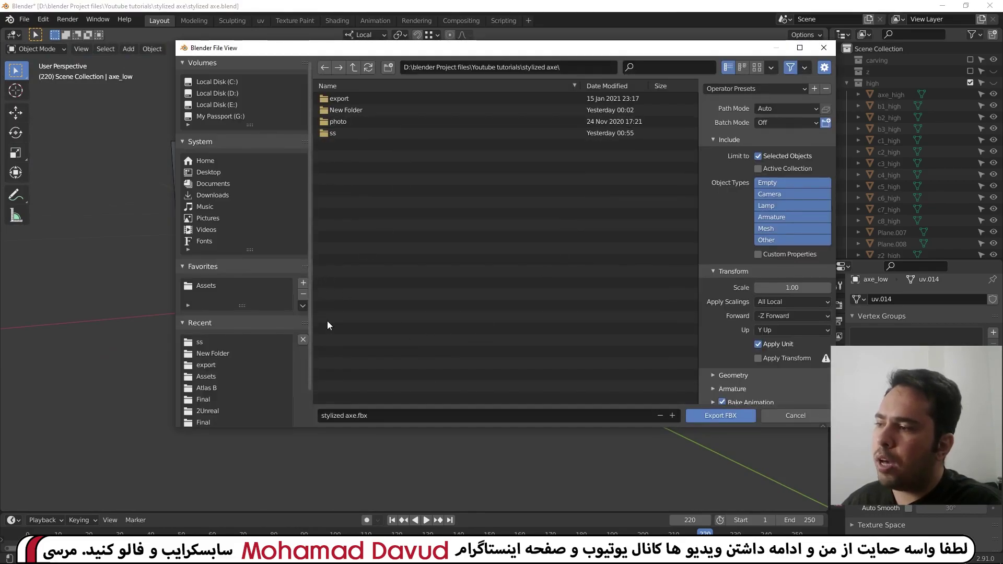
left_click(347, 416)
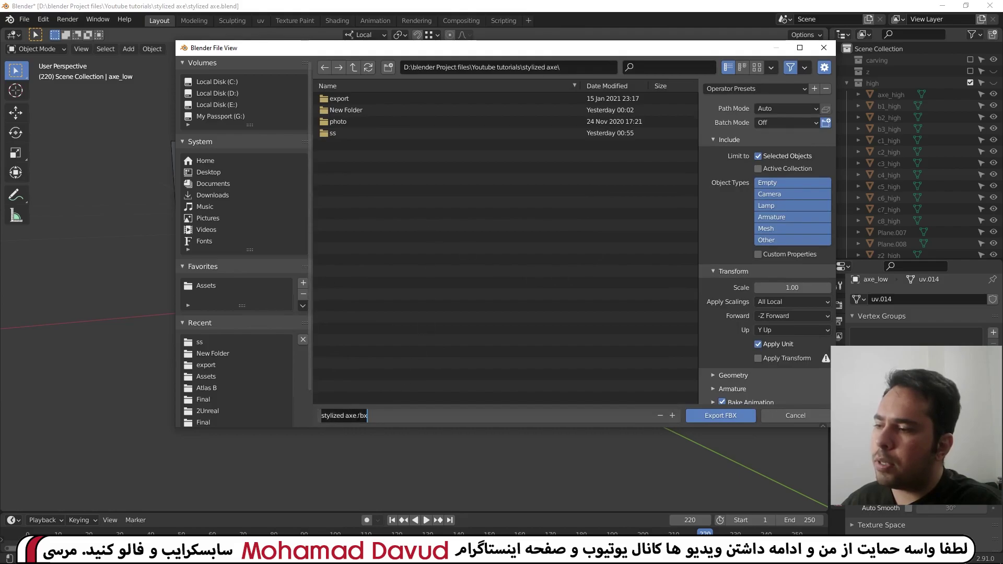
left_click_drag(357, 416, 277, 419)
key("BackSpace")
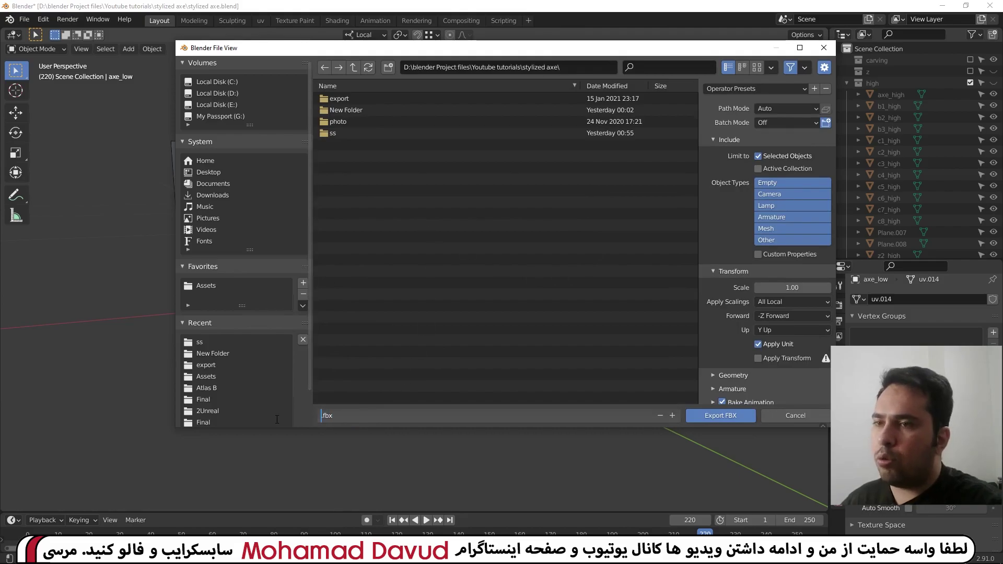
type("ax")
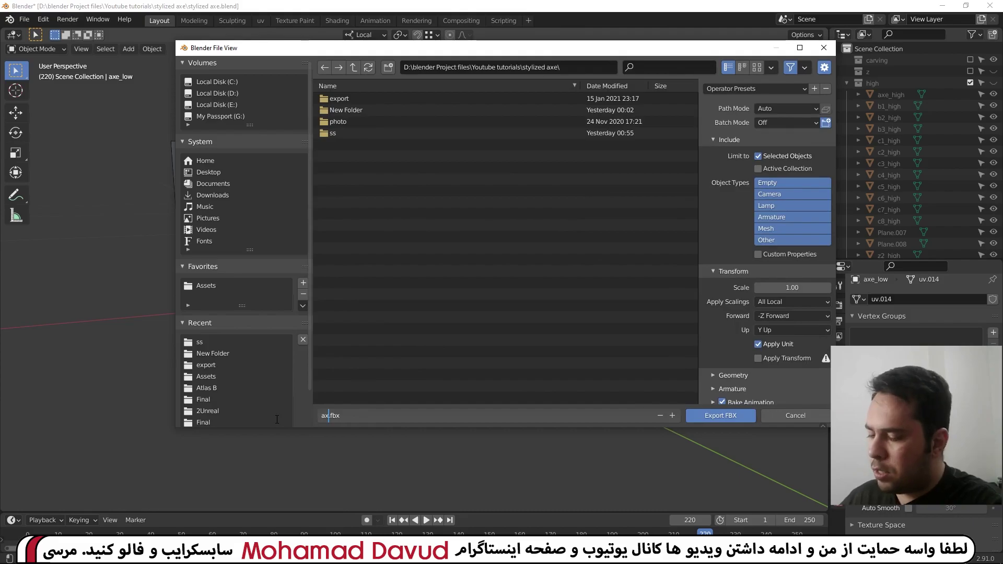
type("e_low")
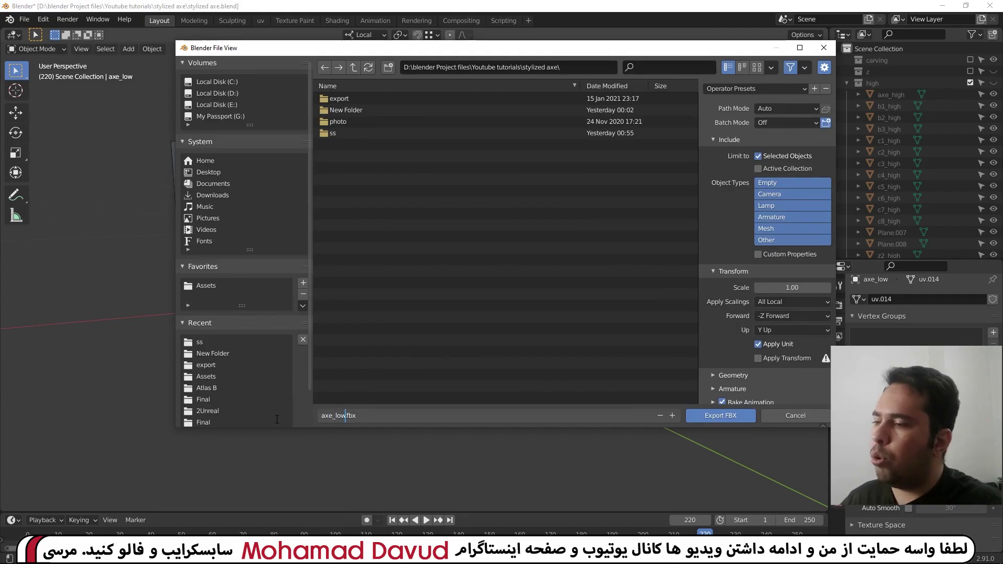
left_click(773, 159)
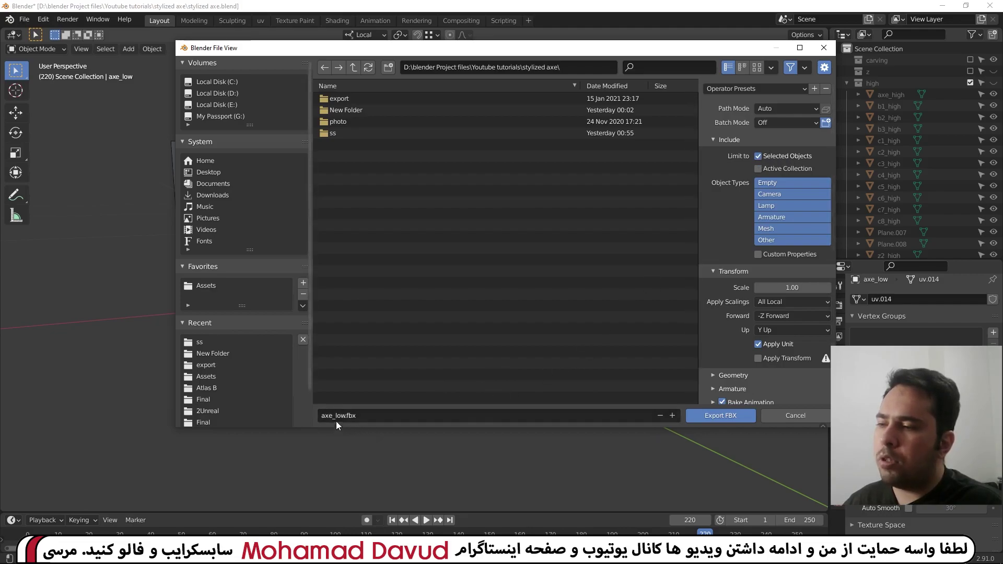
left_click(801, 414)
left_click(705, 156)
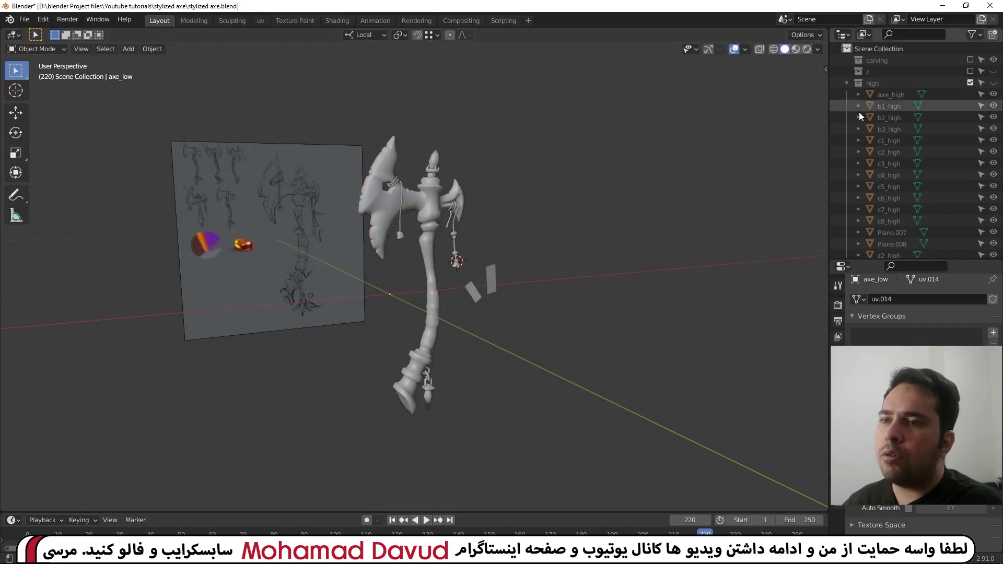
Hide the lf collection and make the high collection visible instead.
left_click(847, 83)
left_click(994, 117)
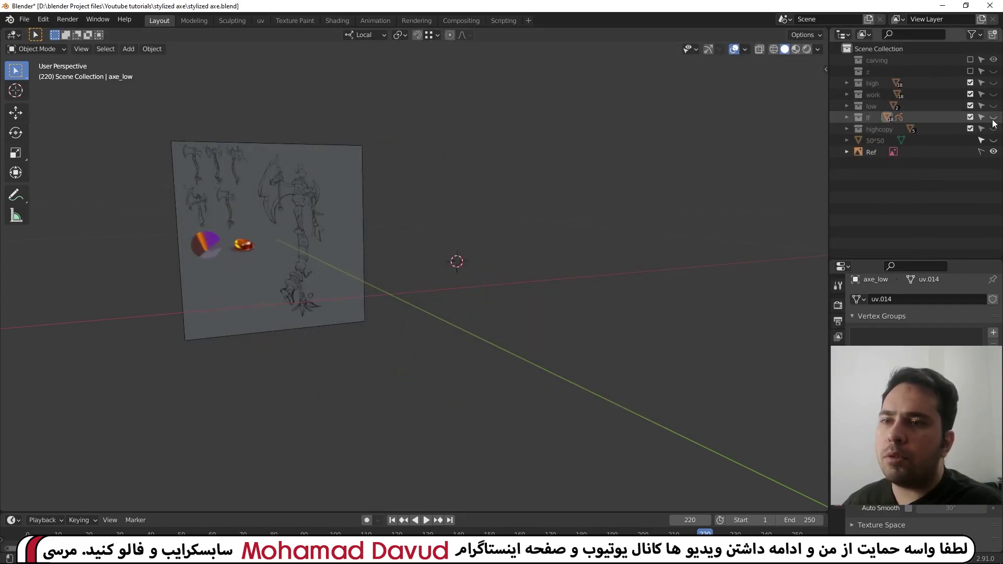
left_click(862, 84)
left_click(845, 84)
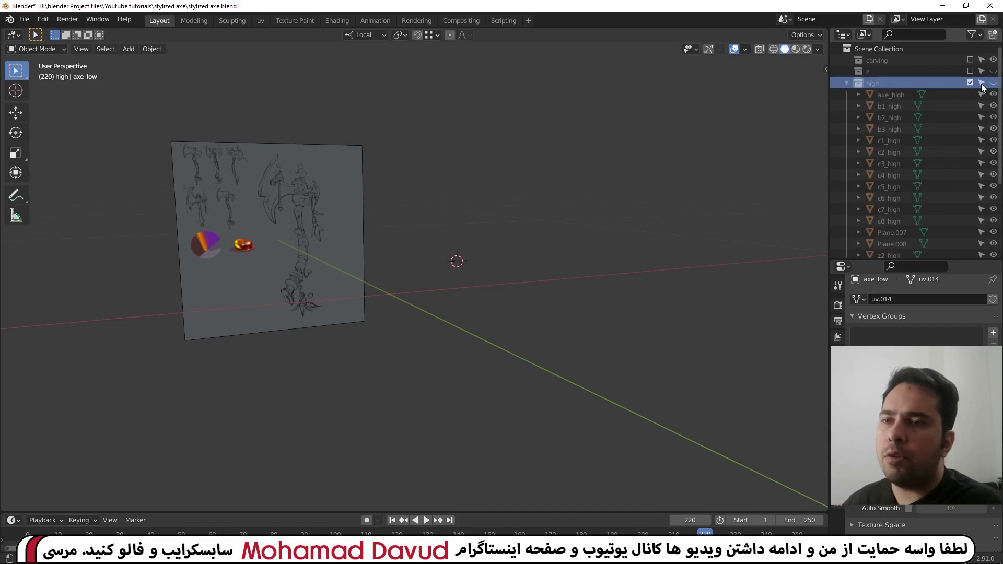
left_click(993, 82)
Frame the high-poly axe and delete its hanging tag plane.
left_click_drag(547, 94, 251, 504)
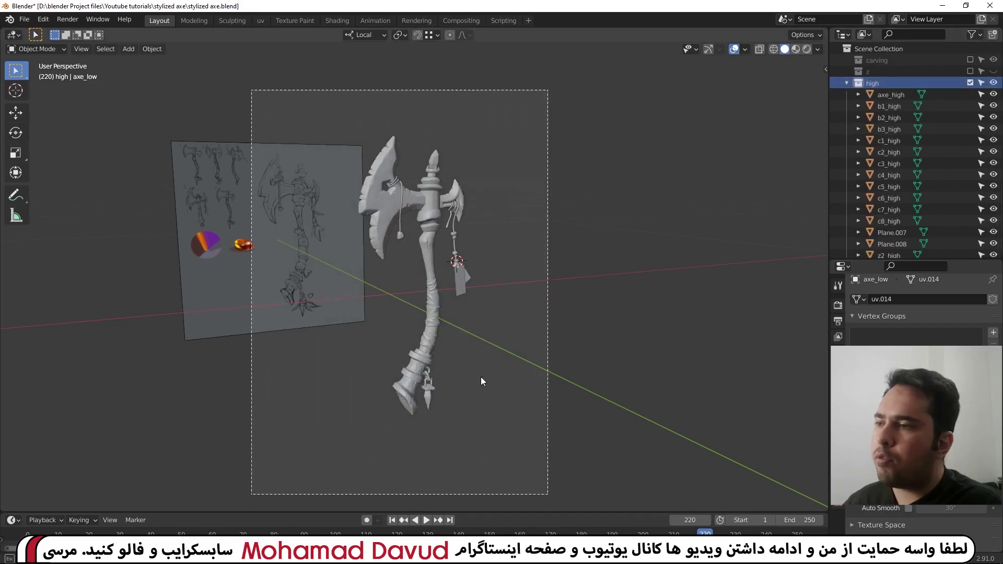
key("KP_Decimal")
left_click(578, 277)
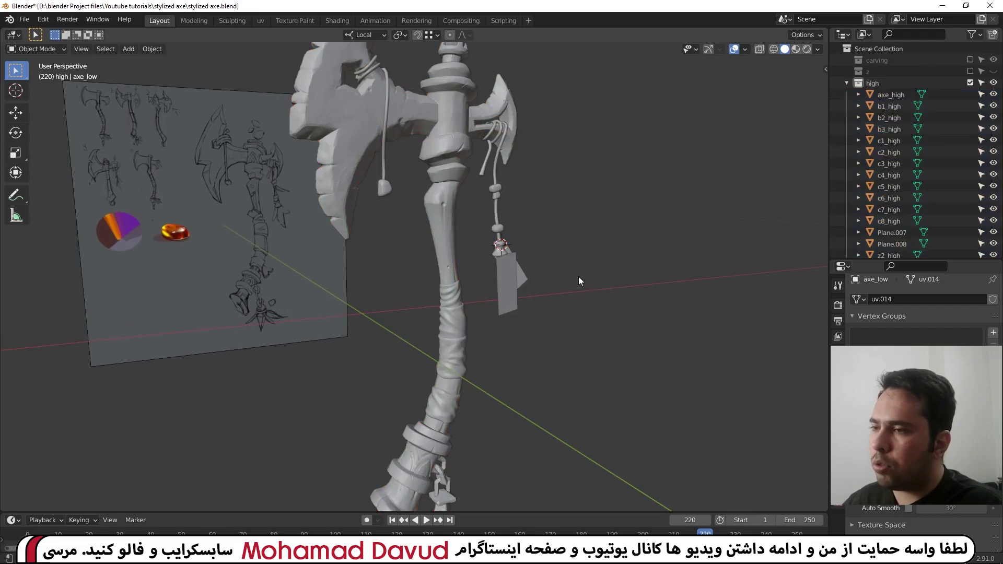
left_click(503, 320)
key("Delete")
scroll(503, 328, "down", 5)
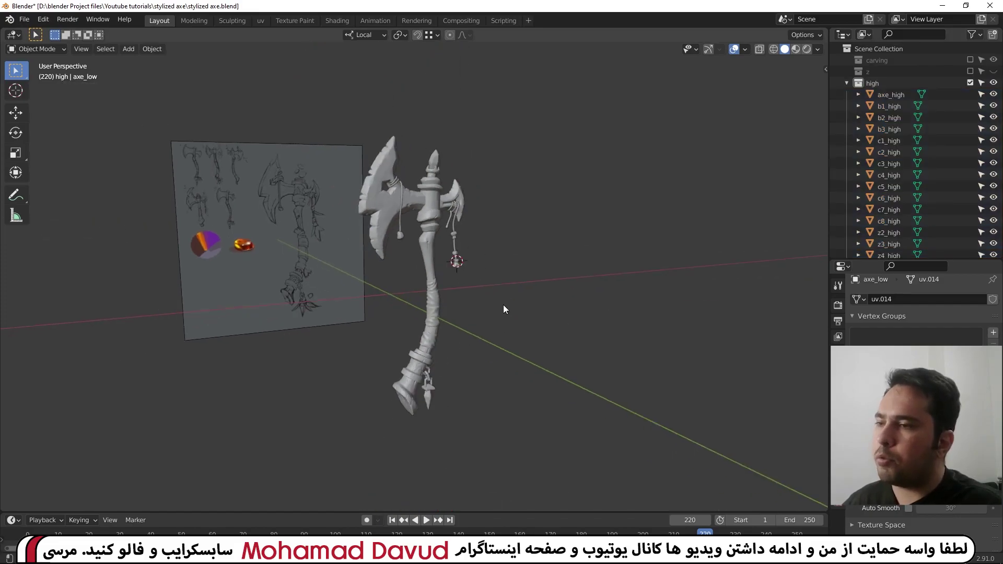
Select all high-poly axe parts and export them as axe_high.fbx.
left_click_drag(551, 106, 229, 512)
key("ctrl+s")
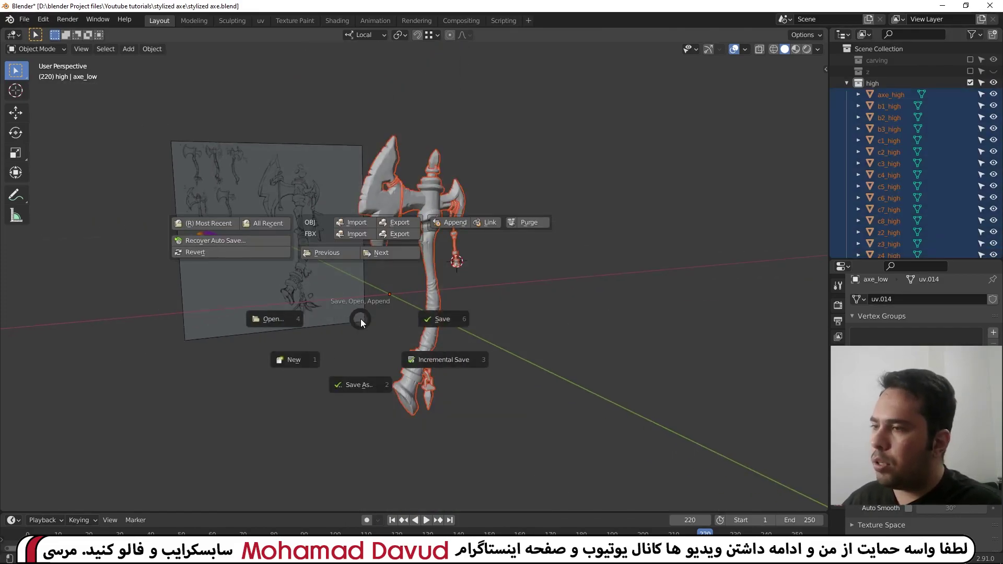
left_click(394, 234)
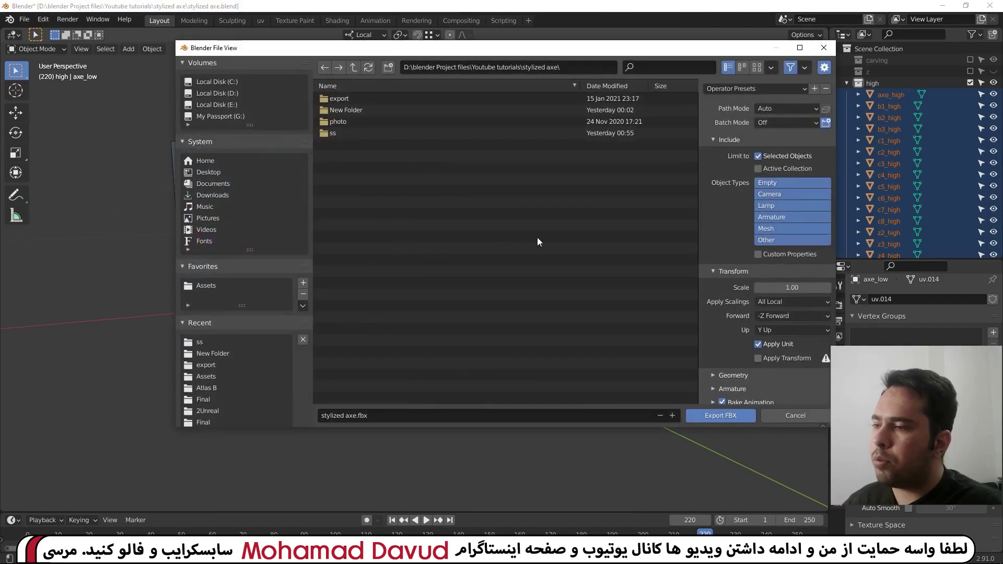
left_click(342, 415)
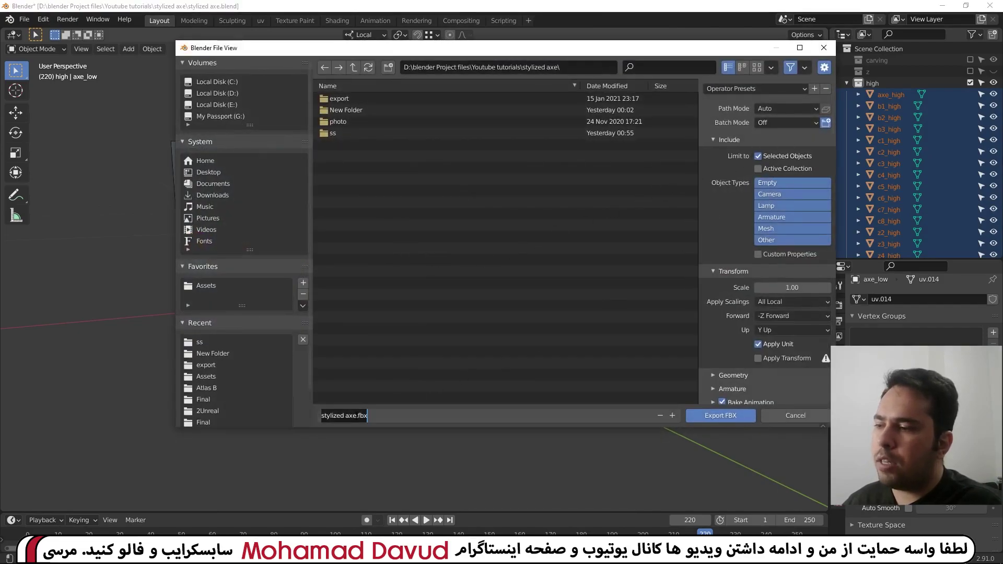
type("axe_")
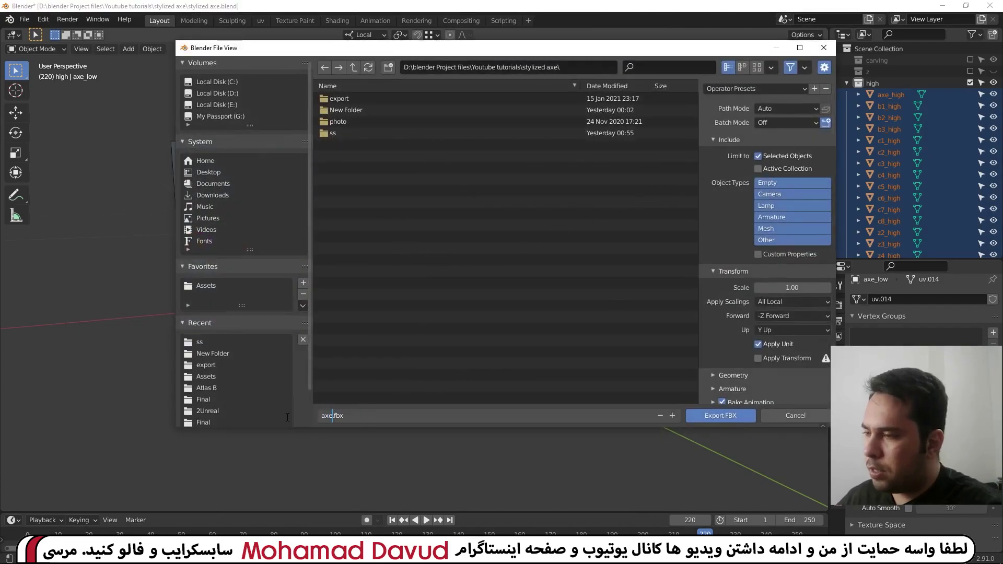
type("high")
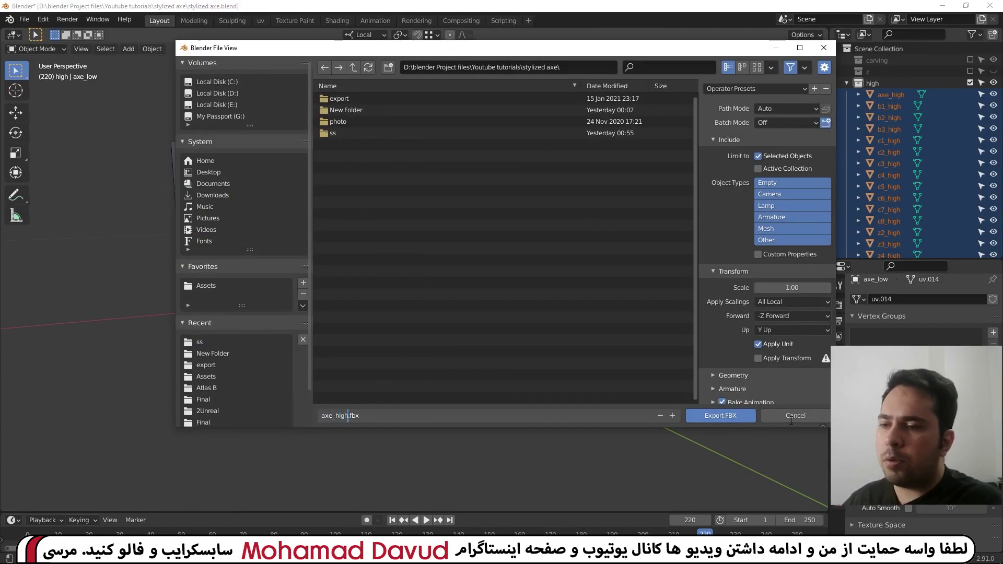
key("Return")
left_click(783, 414)
Box-select every high-poly part from axe_high through z5_high after orbiting the view.
left_click(534, 352)
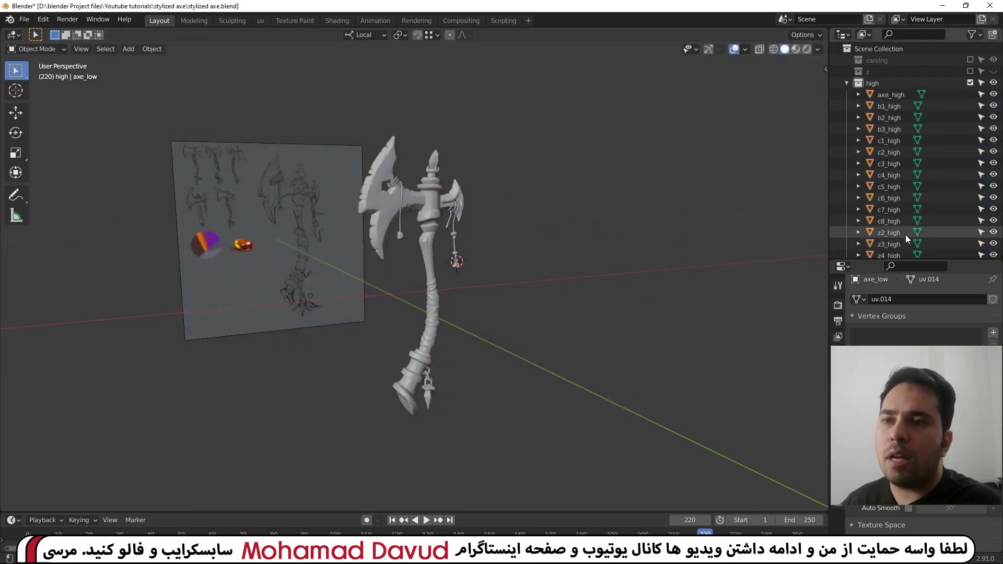
left_click(422, 188)
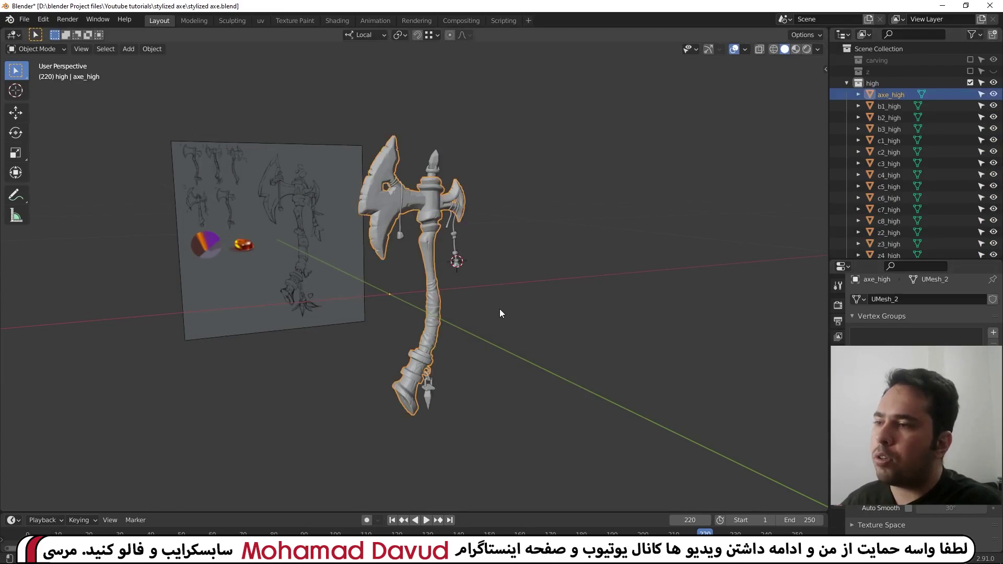
scroll(892, 117, "down", 2)
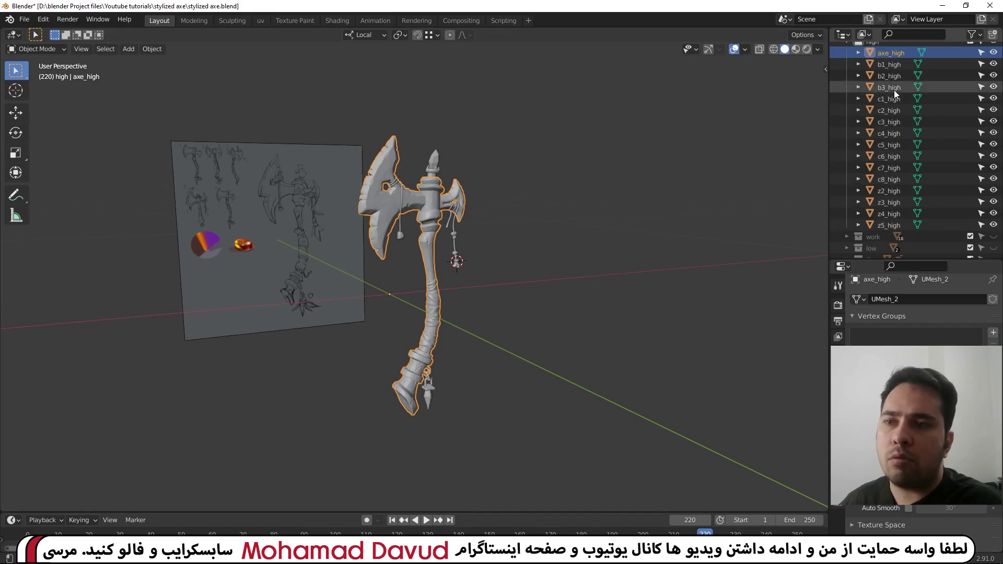
middle_click_drag(572, 221, 601, 250)
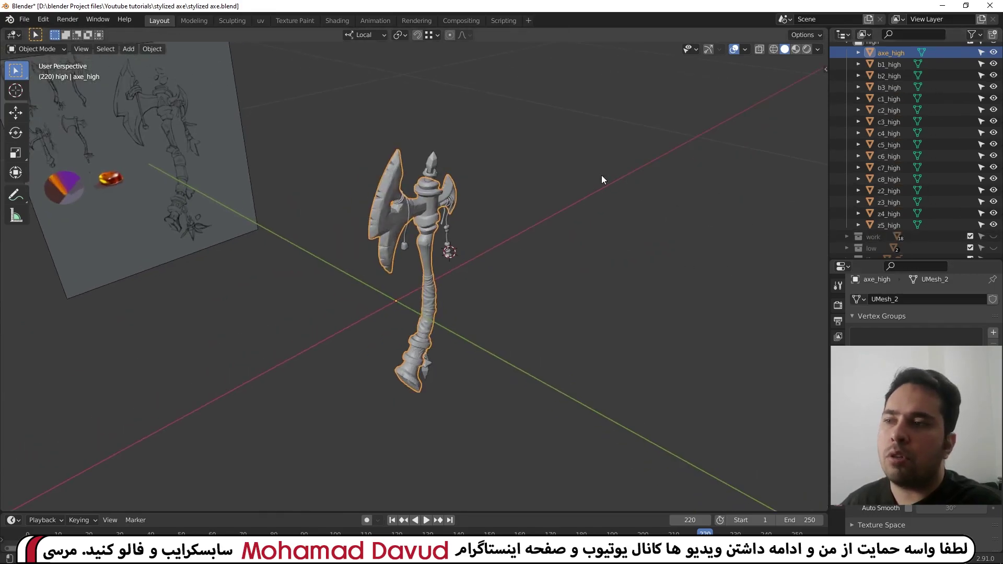
left_click_drag(577, 131, 276, 503)
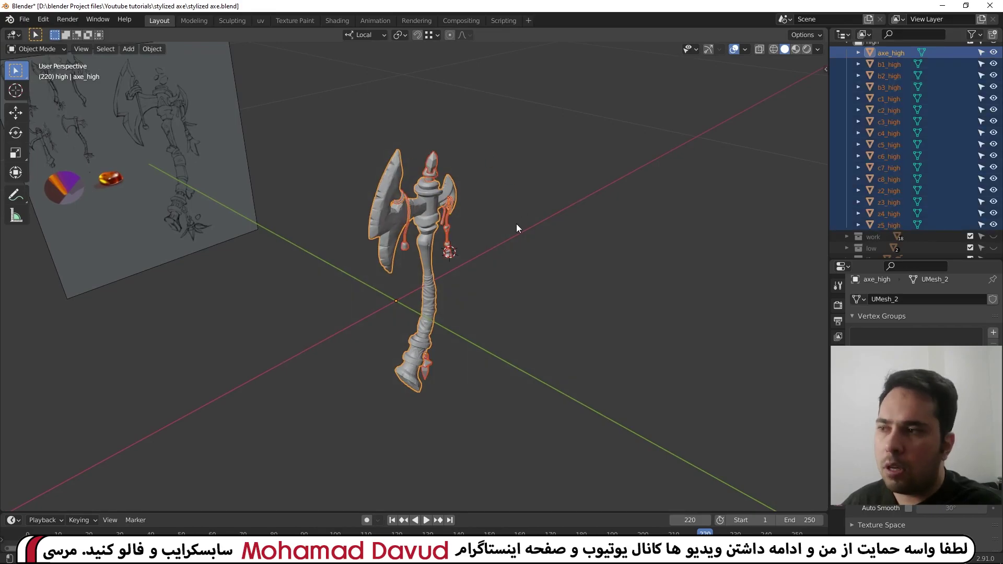